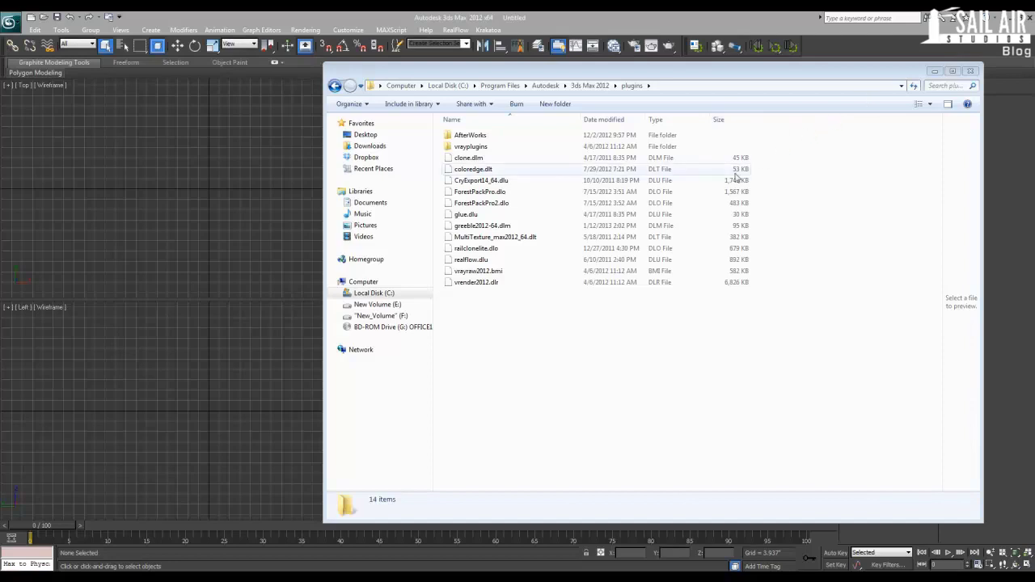
- Minimize the plugins folder window and bring up the browser with the max.klanky.com plugins page
left_click(935, 71)
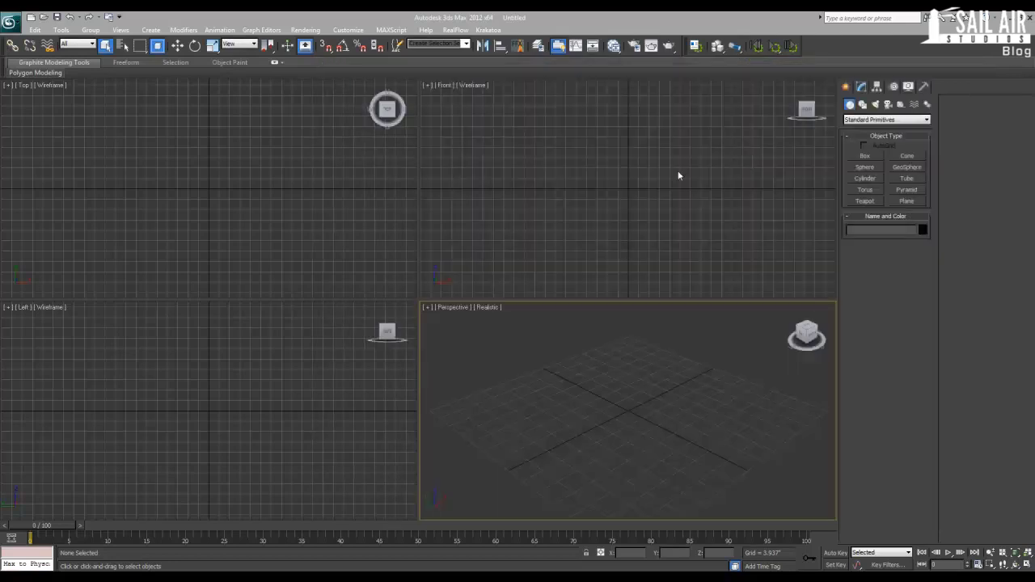
mouse_move(608, 397)
middle_mouse_down()
mouse_move(608, 368)
mouse_move(603, 401)
middle_mouse_up()
left_click_drag(1034, 169, 424, 163)
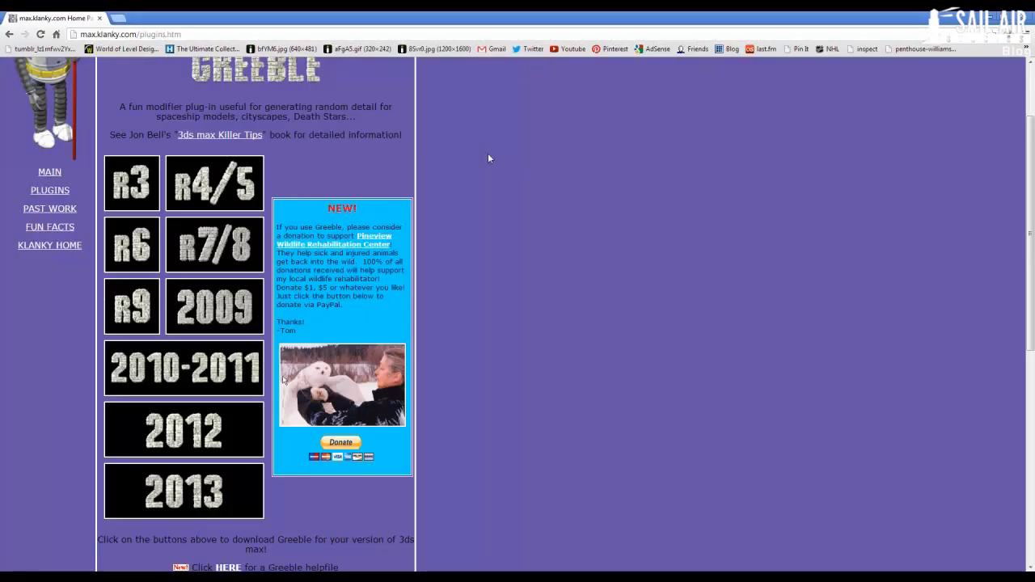
- Search for wikipedia in a new browser tab, search wikipedia.org for greeble, and open the Greeble article
left_click(118, 17)
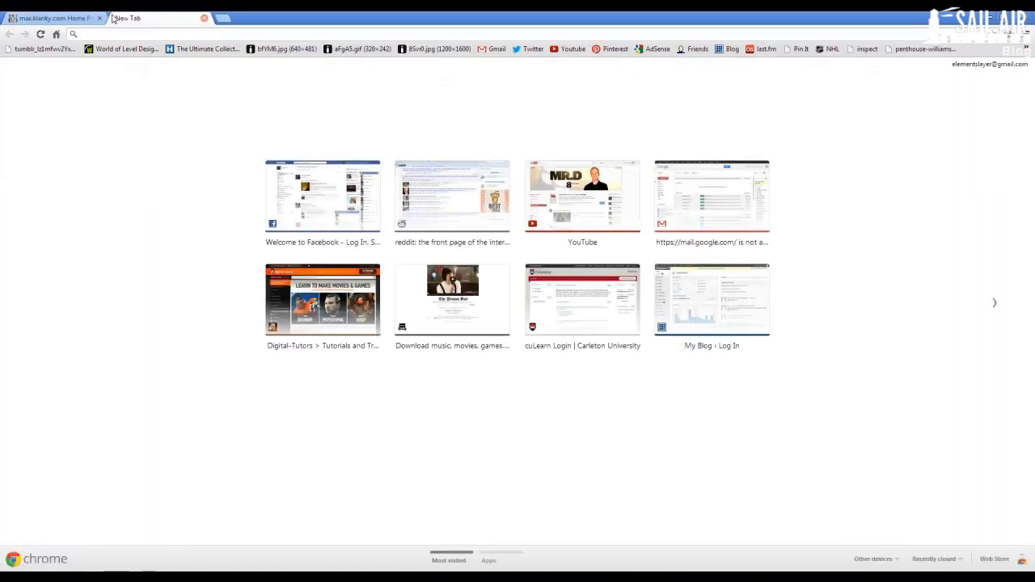
type("wikipedia")
key("Return")
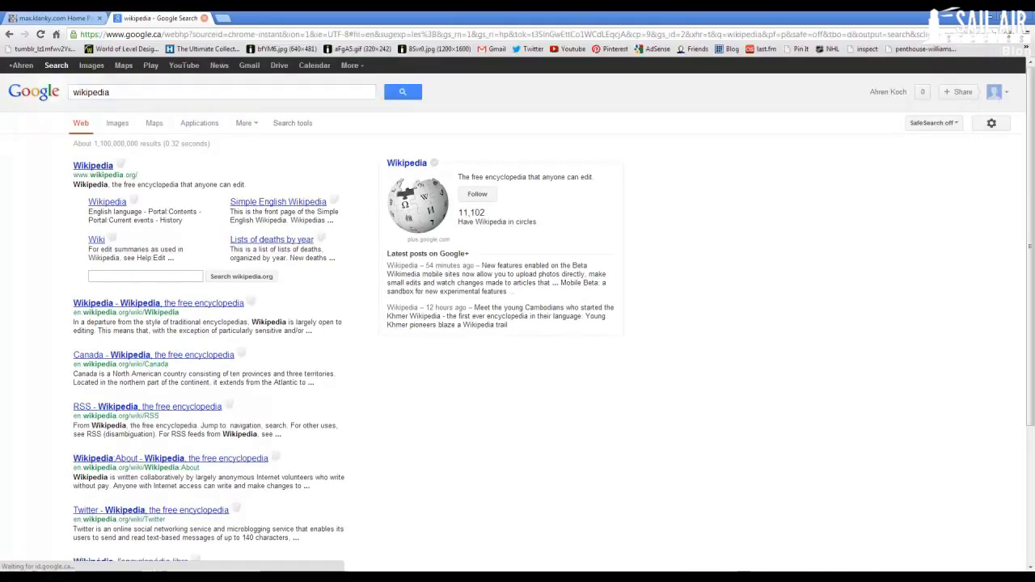
left_click(118, 277)
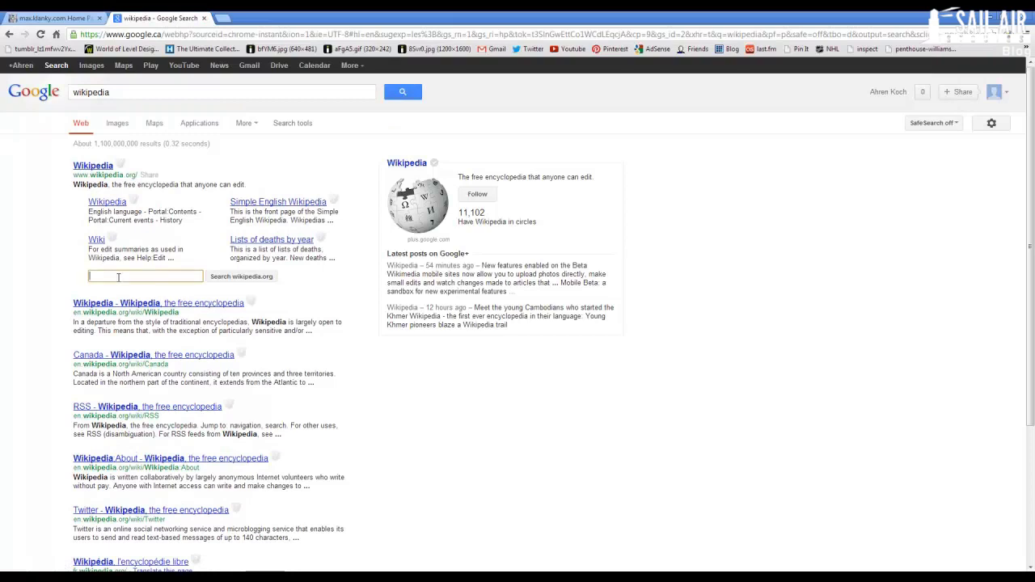
type("greeble")
key("Return")
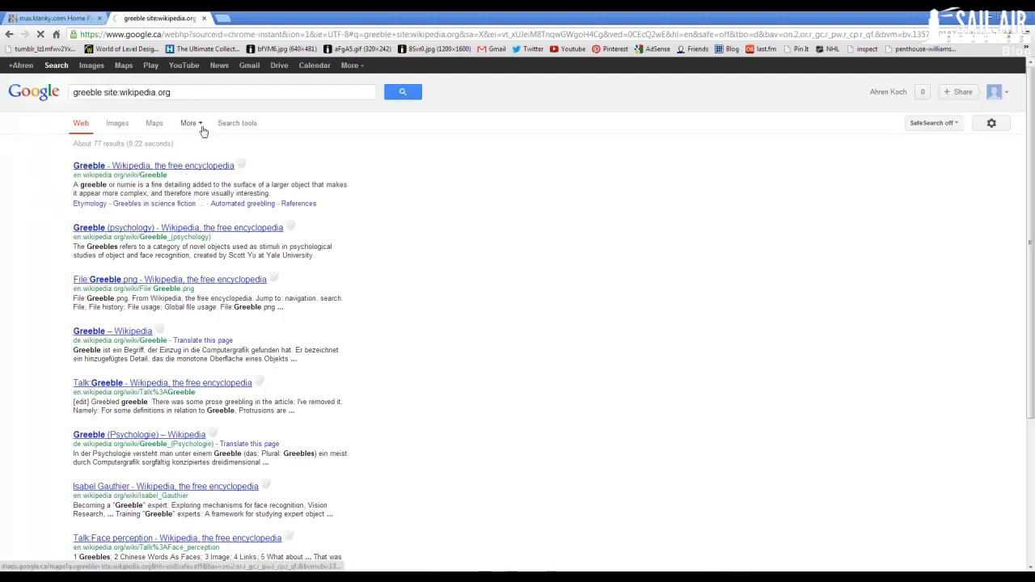
left_click(134, 167)
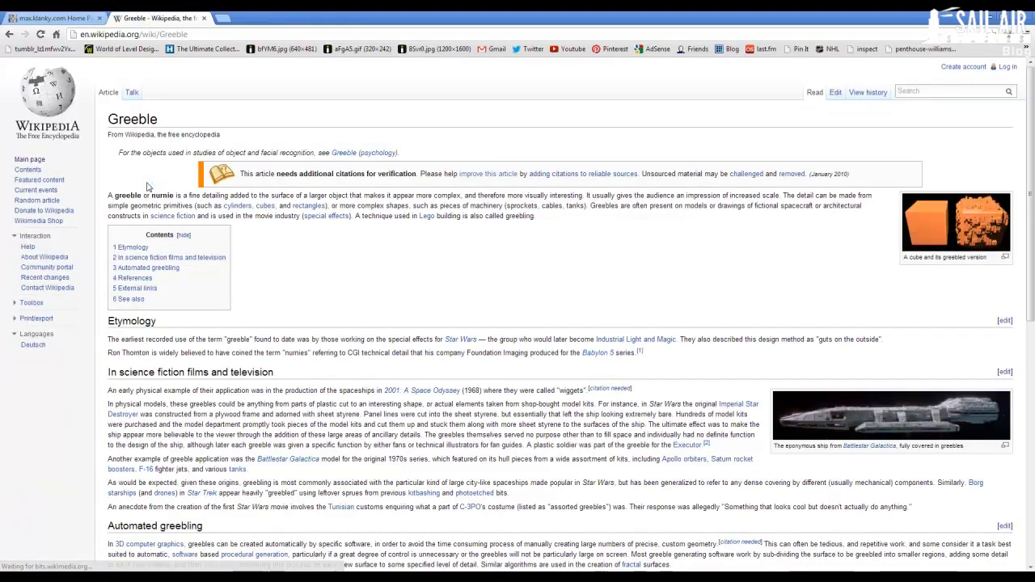
- Highlight the greeble definition, view the article's image of a cube and its greebled version, and close the Wikipedia tab
left_click_drag(175, 196, 391, 196)
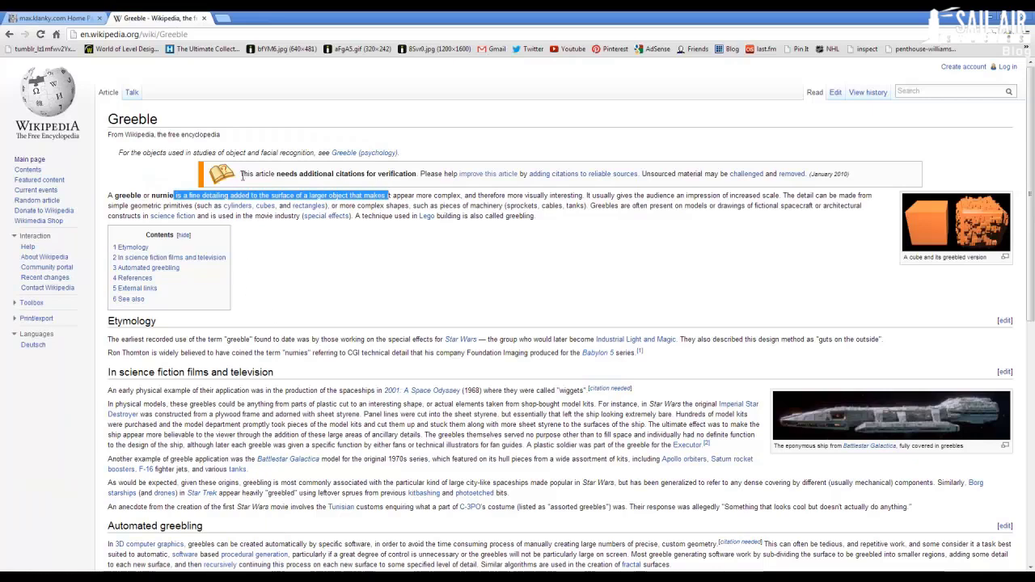
left_click(998, 244)
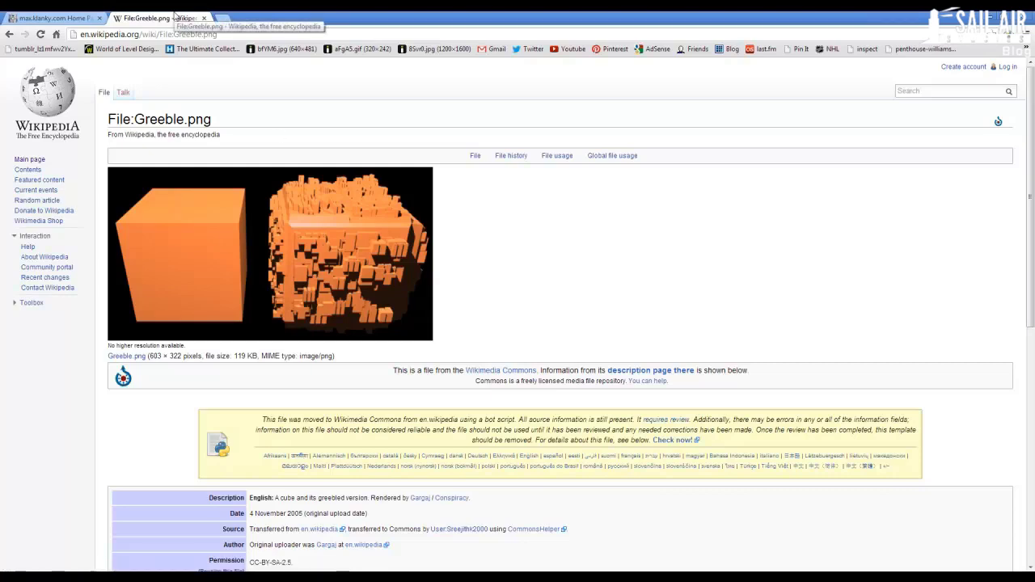
left_click(204, 18)
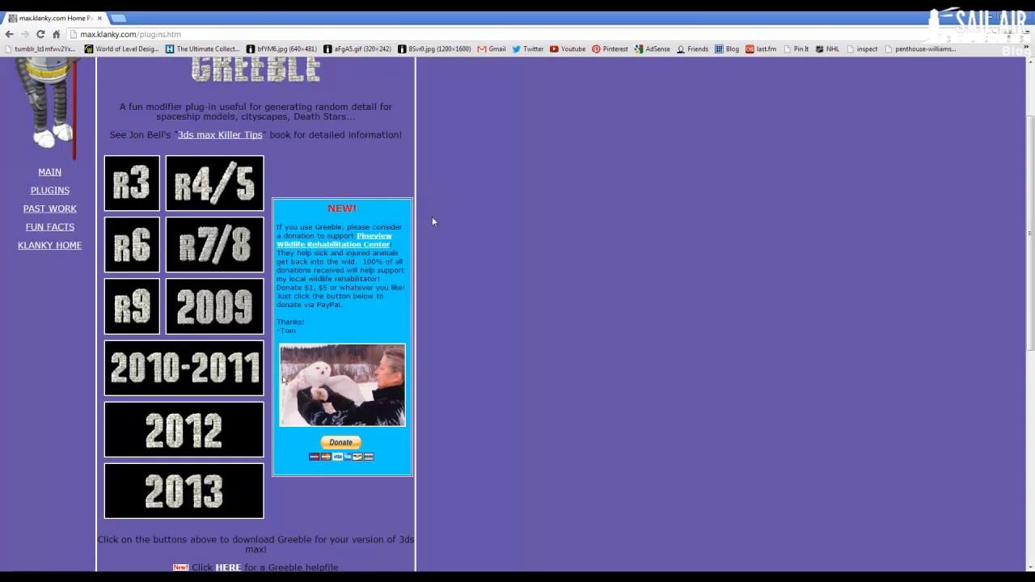
- Examine the address and the Greeble download versions on the max.klanky.com plugins page, especially 2012, and minimize the browser
left_click_drag(204, 34, 3, 34)
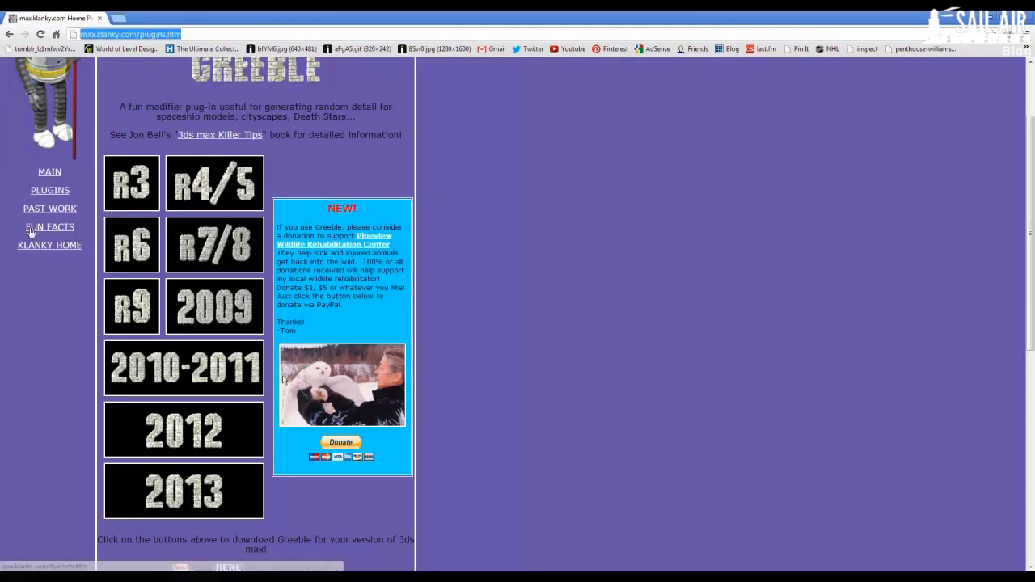
middle_click_drag(513, 185, 503, 217)
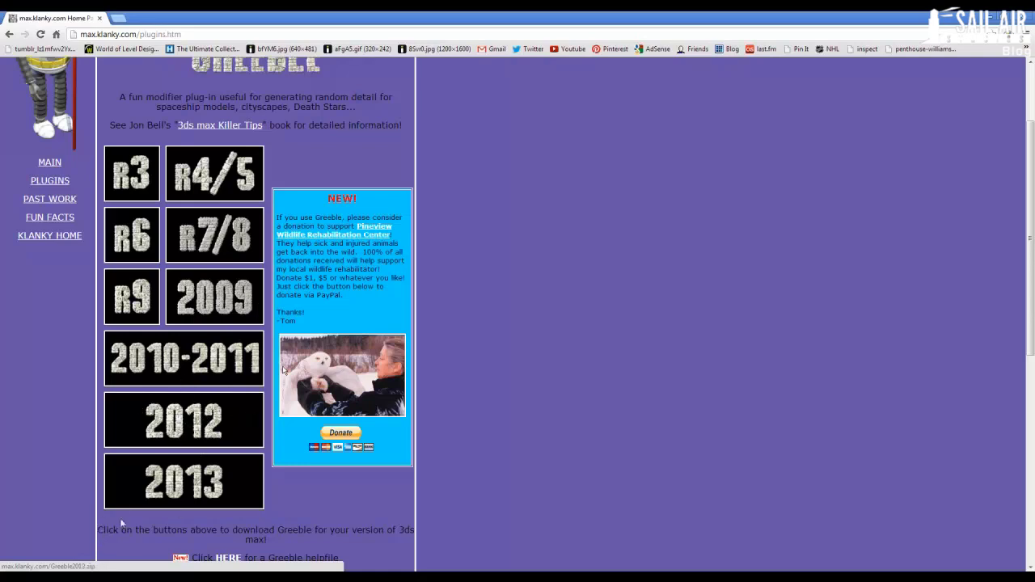
scroll(129, 509, "down", 2)
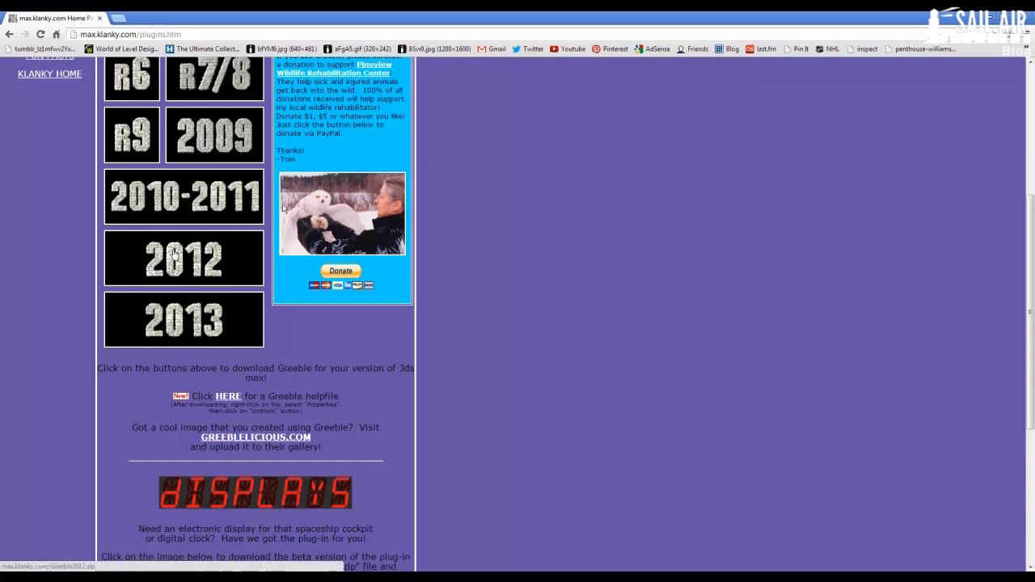
left_click(992, 17)
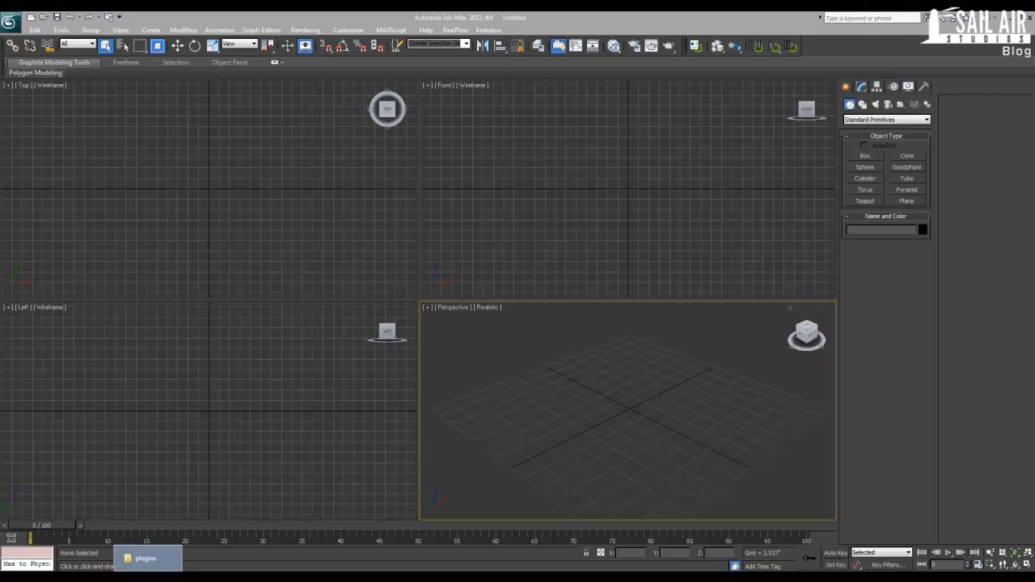
- Switch to Windows Explorer and check the plug-ins folder of 3ds Max 2012, ending in its plugins folder
left_click(150, 558)
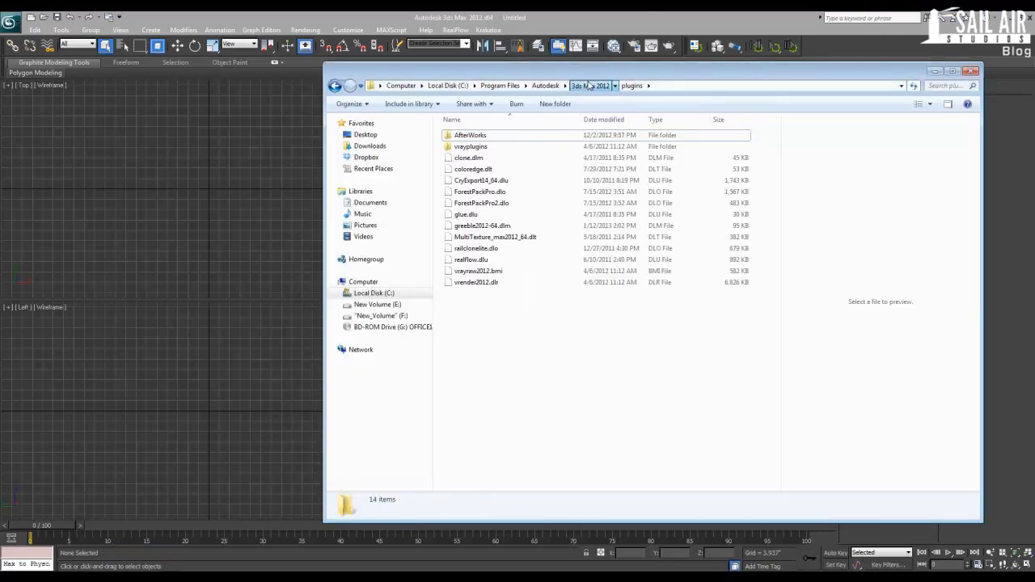
left_click(590, 85)
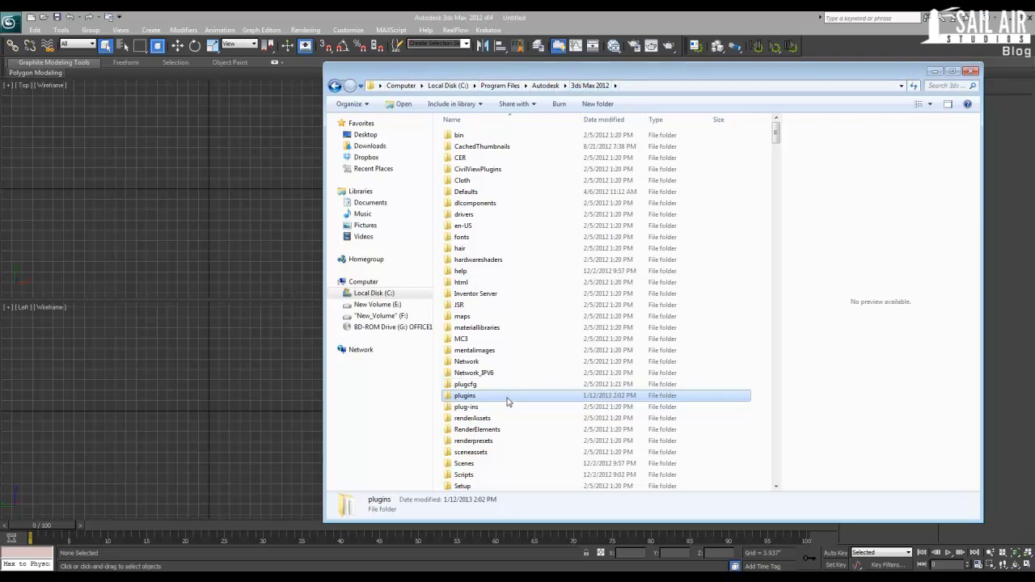
double_click(462, 409)
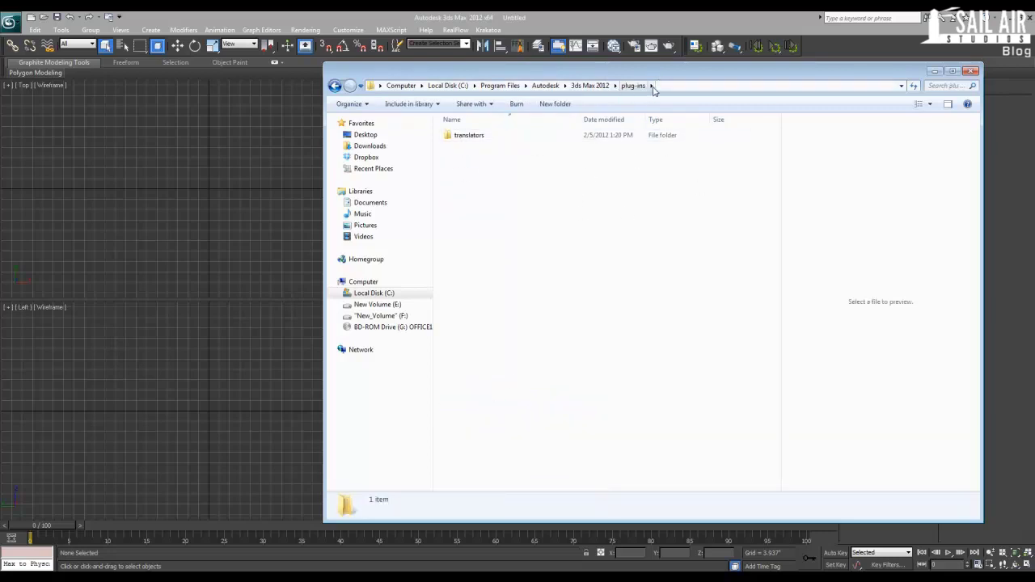
left_click(590, 85)
double_click(485, 395)
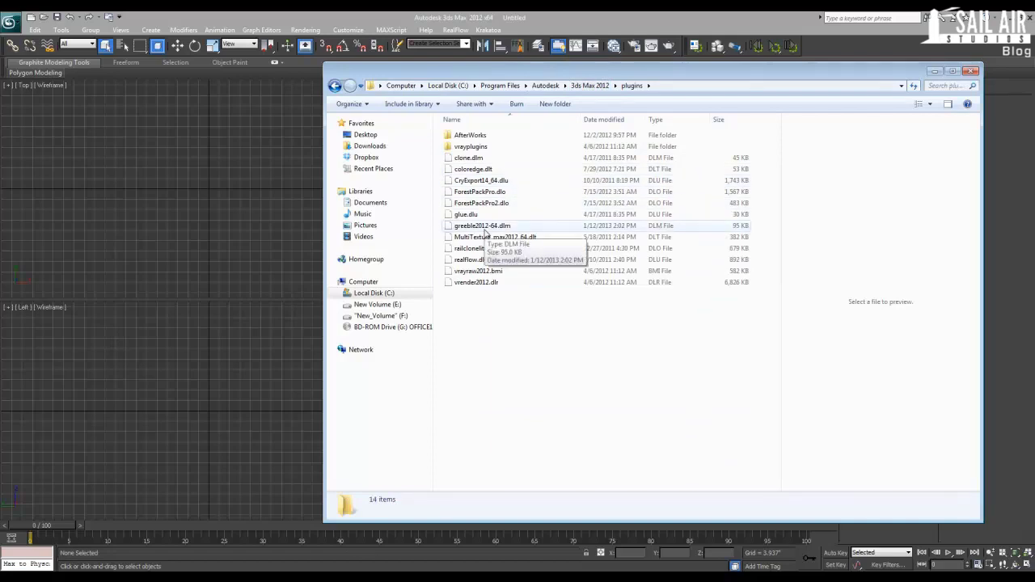
- Select the greeble2012-64.dlm file in the 3ds Max 2012 plugins folder
left_click(492, 227)
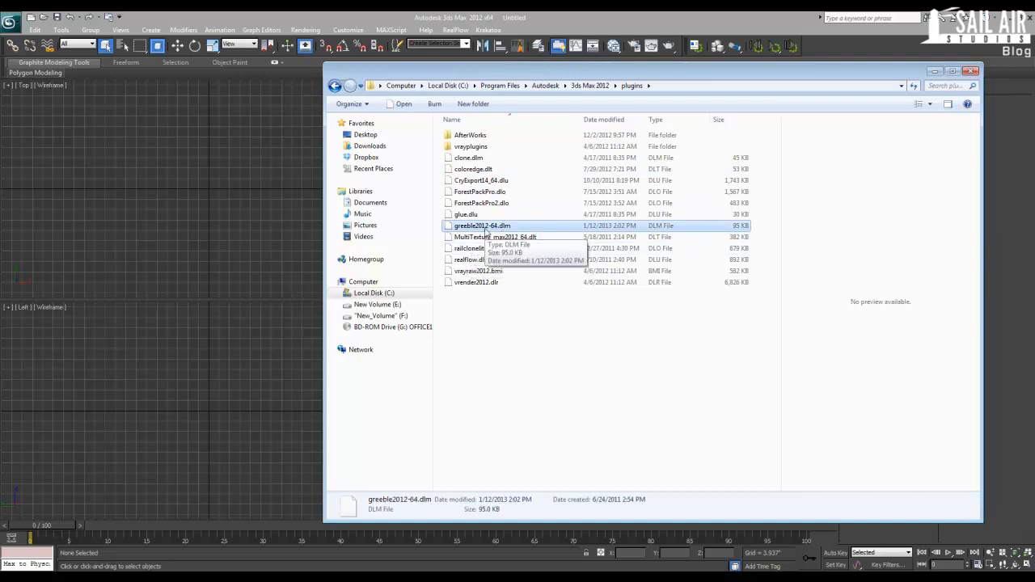
left_click(493, 227)
left_click(493, 227)
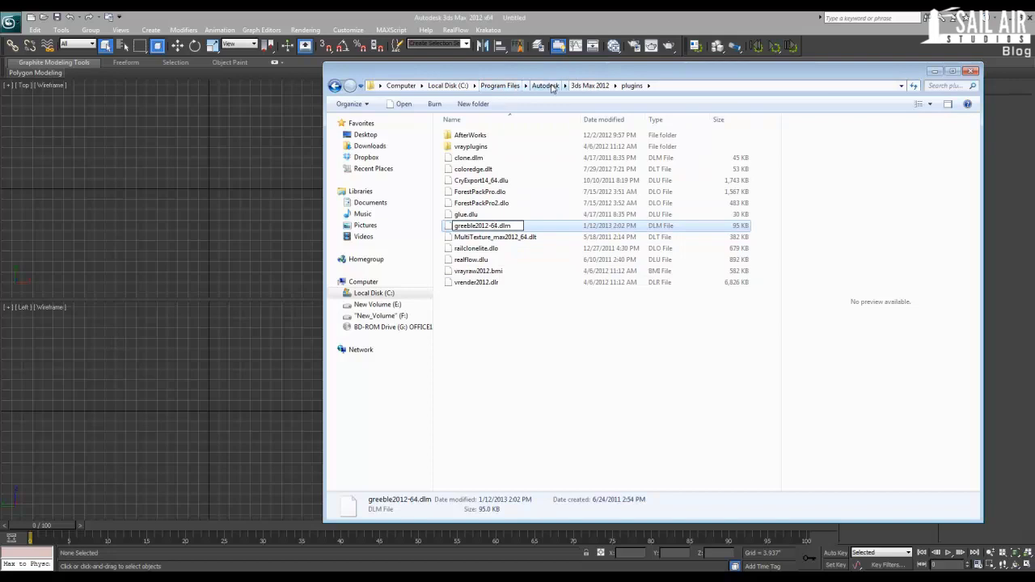
- View the Program Files (x86) folder on drive C, go back to the plugins folder, and return to 3ds Max
left_click(447, 85)
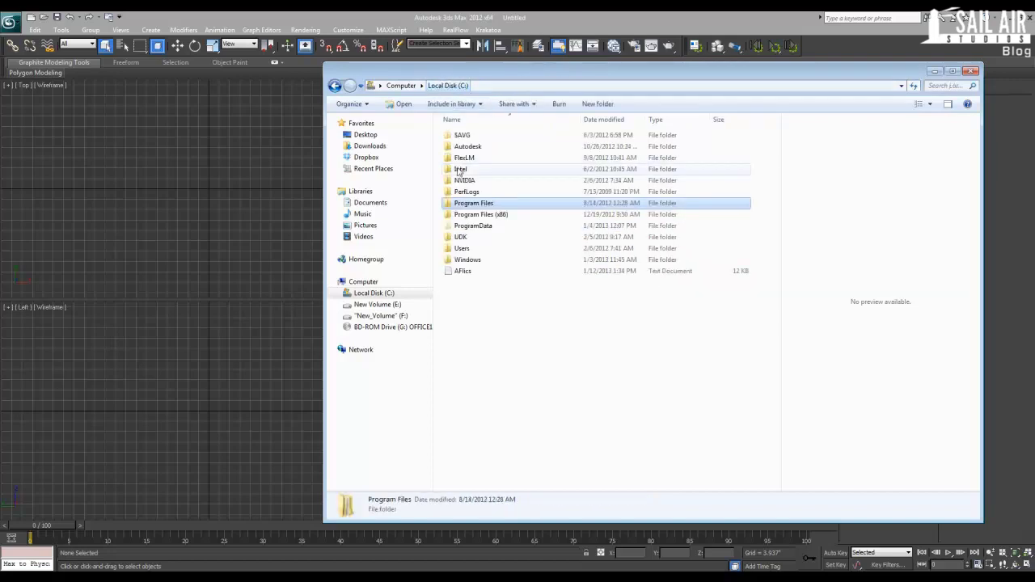
double_click(468, 215)
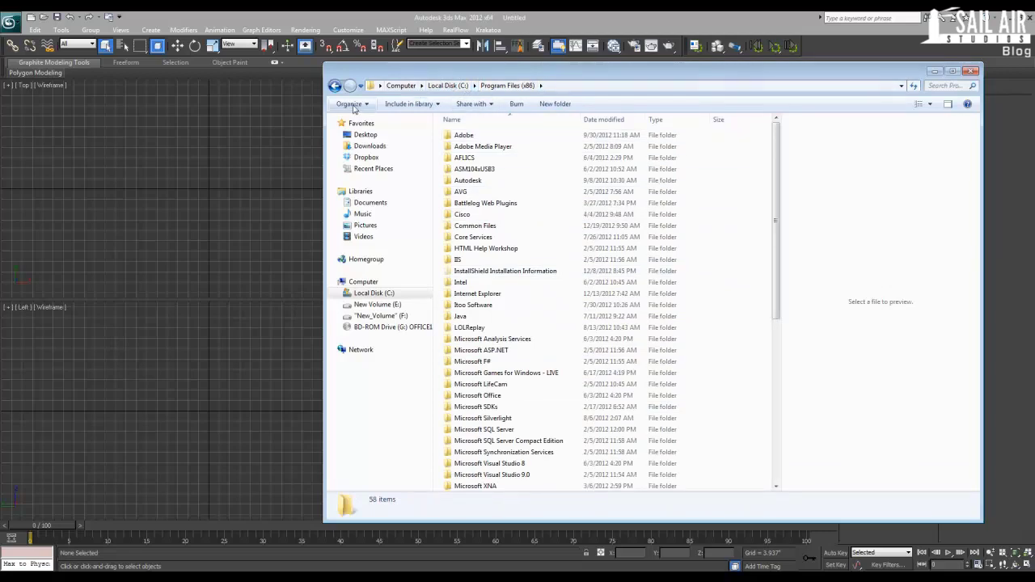
left_click(335, 86)
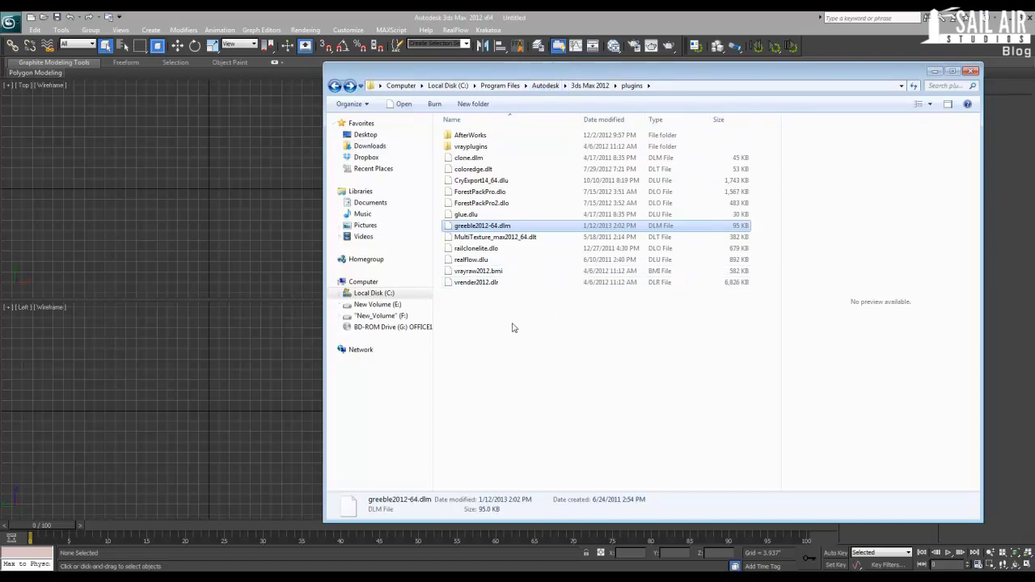
left_click(510, 17)
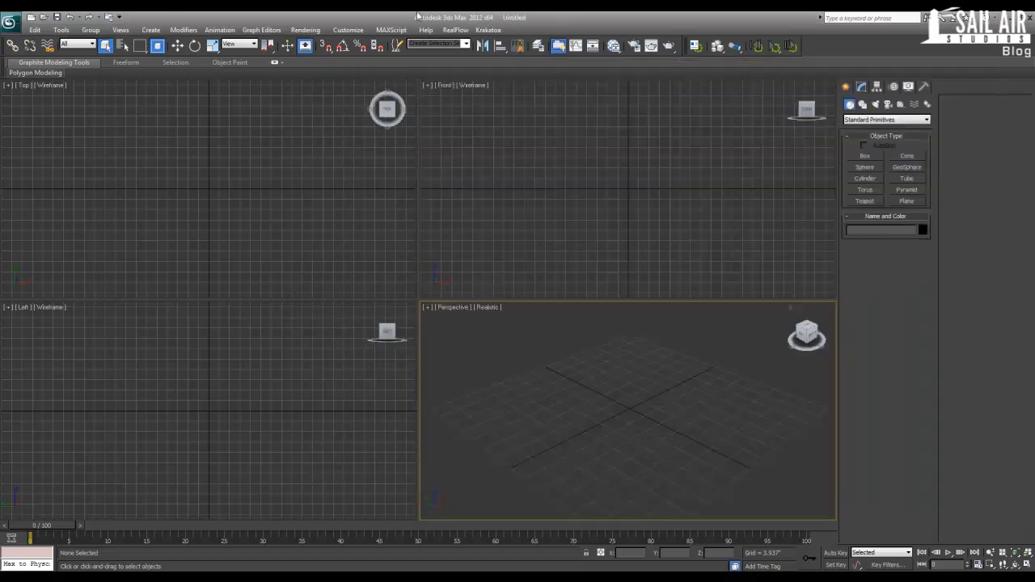
- Open the Plug-in Manager, enlarge its window, and select GREEBLE2012-64.DLM in the plug-in list
left_click(356, 30)
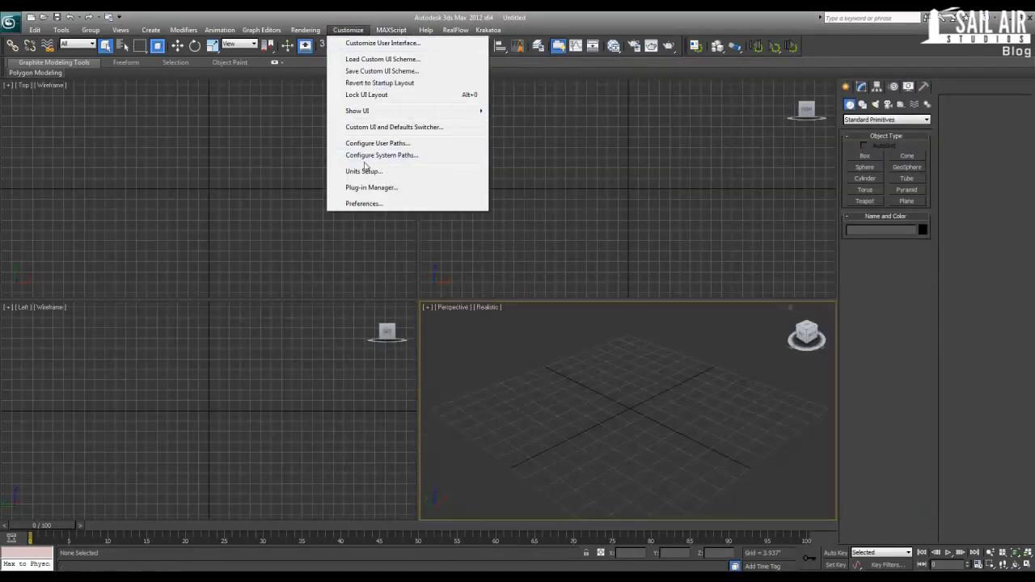
left_click(368, 187)
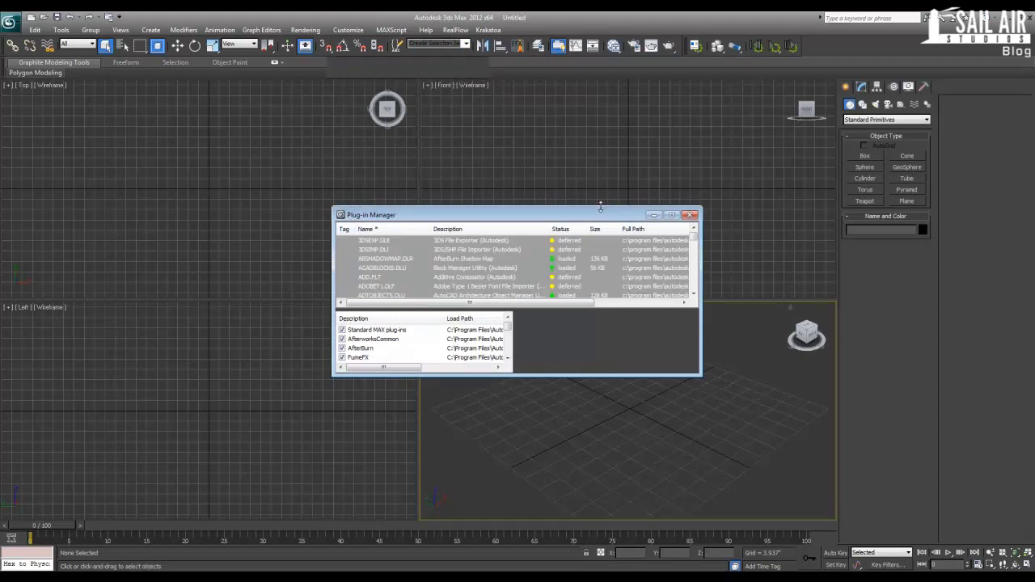
left_click_drag(601, 207, 604, 70)
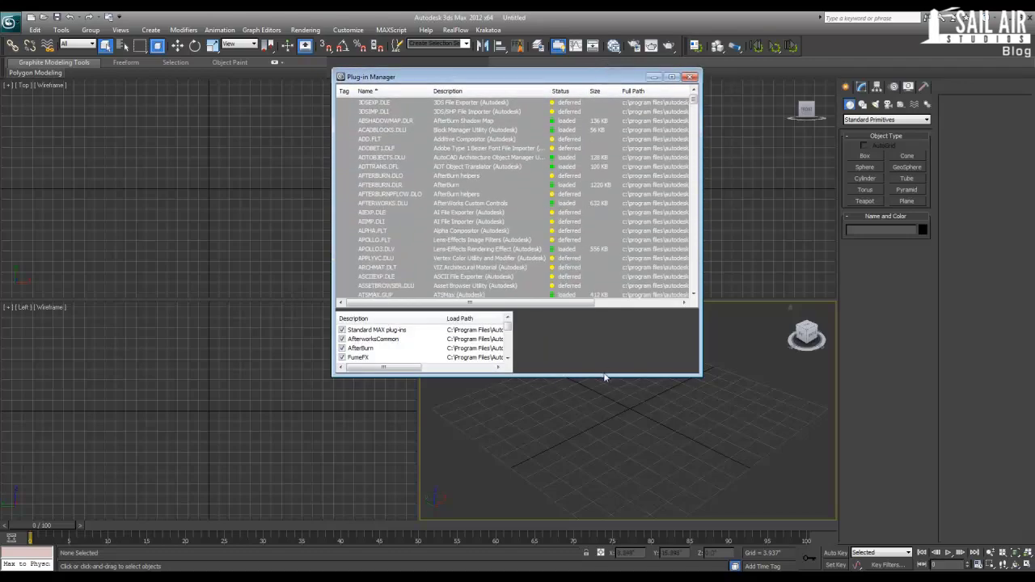
left_click_drag(602, 373, 603, 456)
scroll(623, 241, "down", 10)
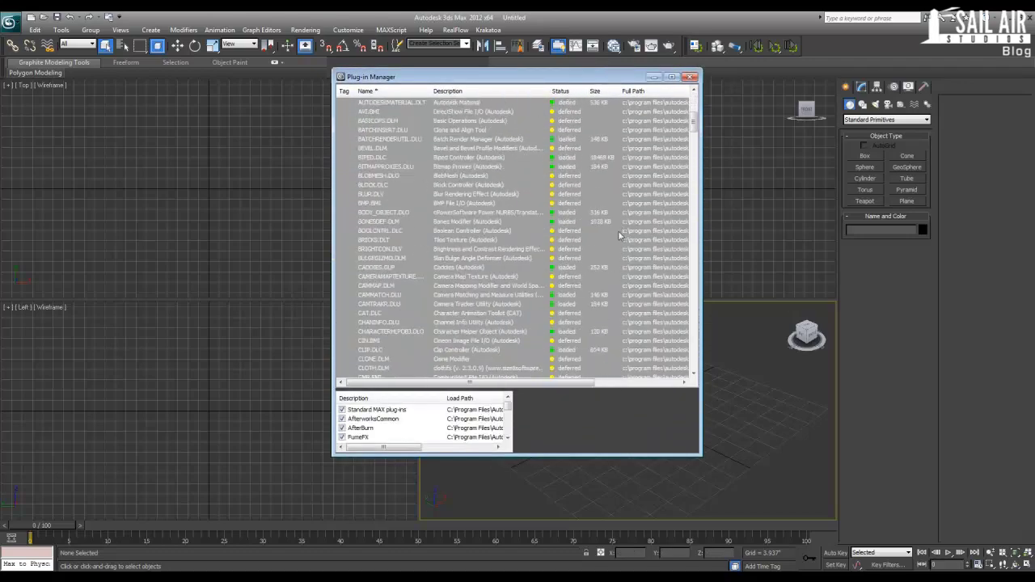
left_click_drag(695, 123, 684, 187)
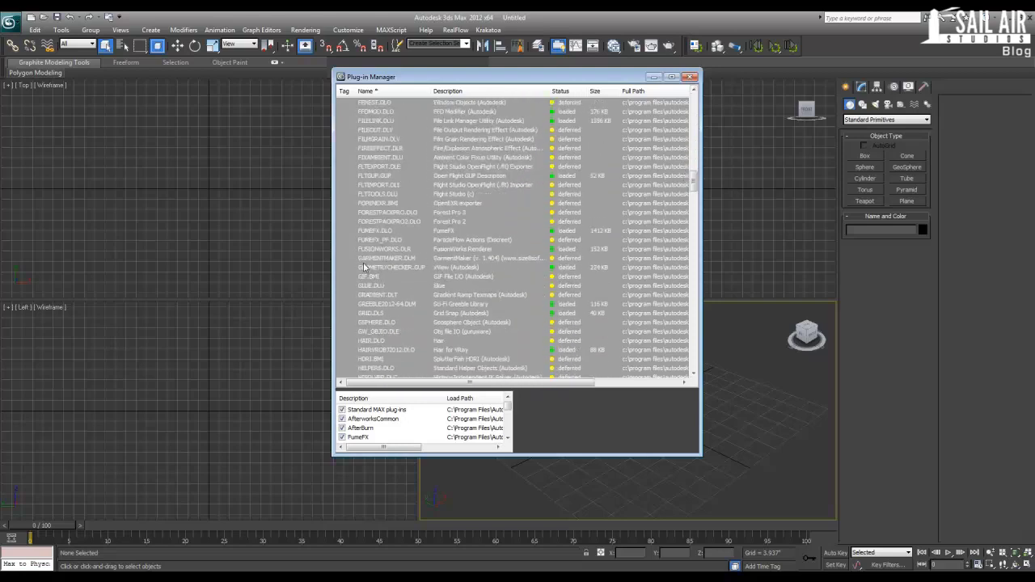
left_click(368, 304)
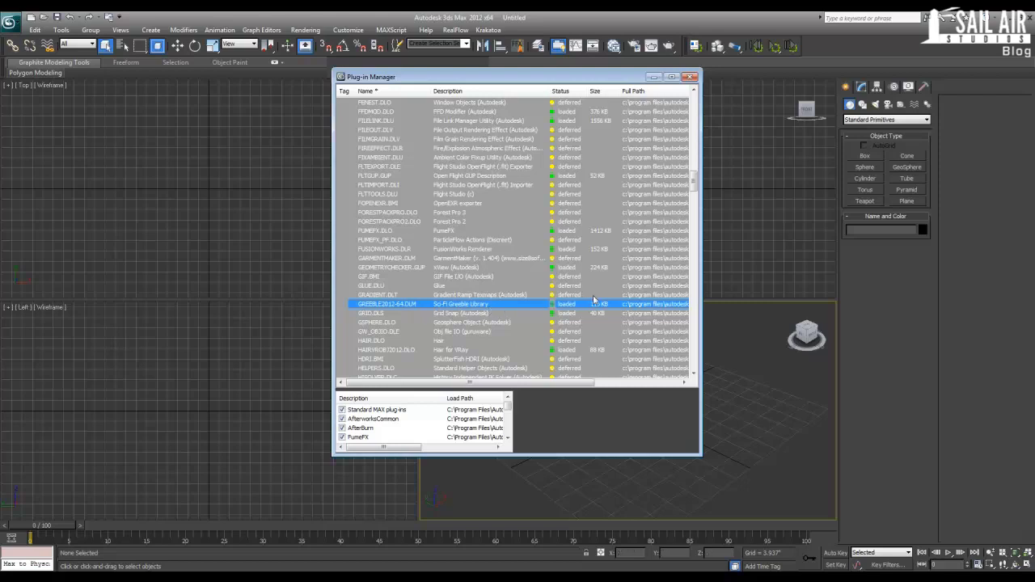
- Show the Load option for the selected GREEBLE2012-64.DLM plug-in and close the Plug-in Manager
right_click(564, 308)
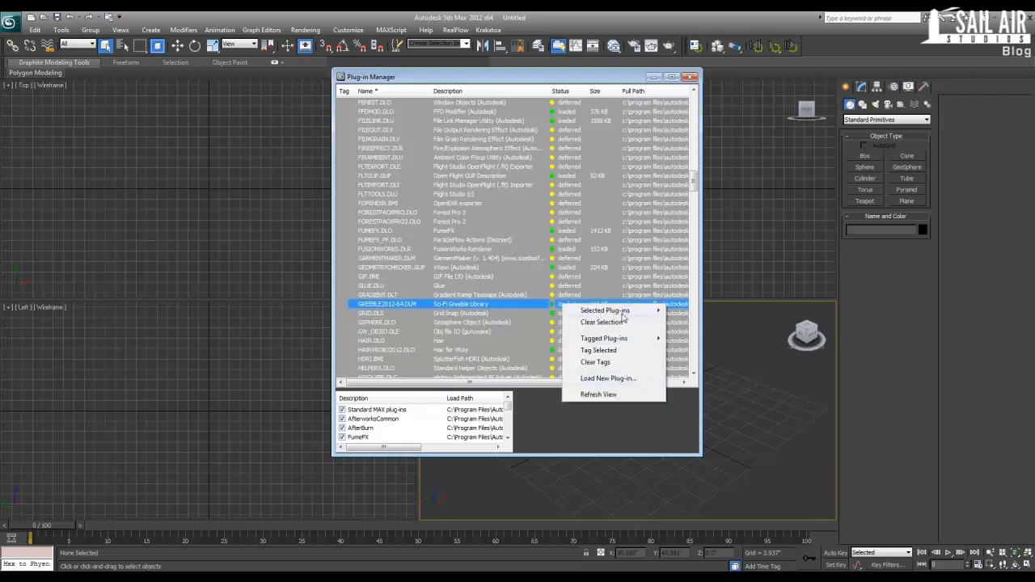
mouse_move(623, 314)
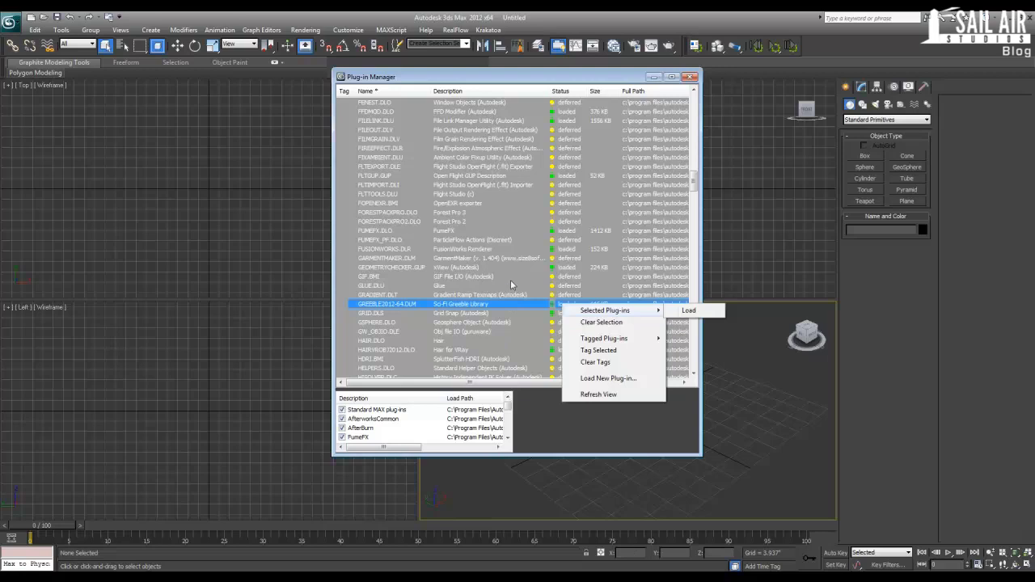
left_click(508, 308)
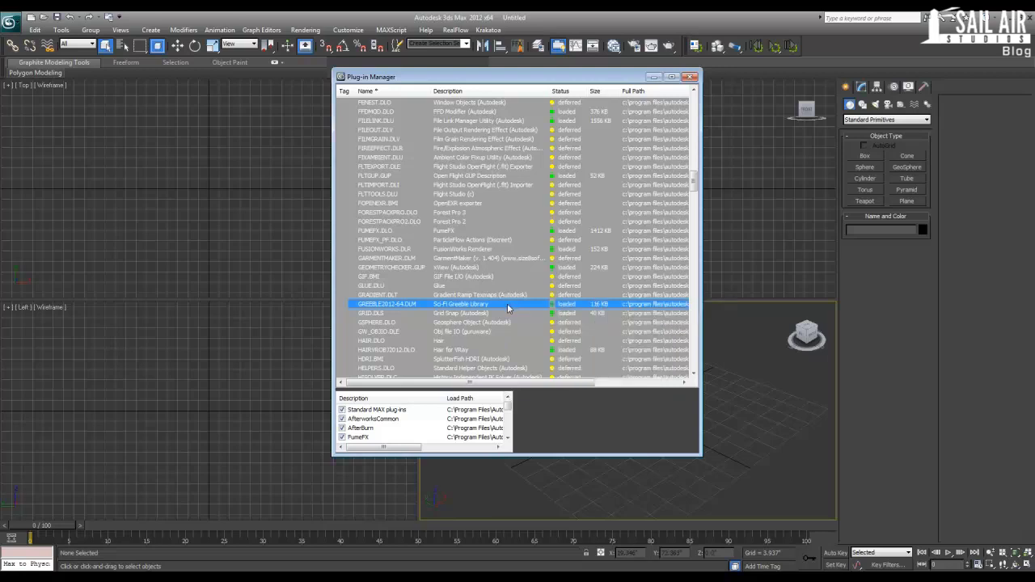
right_click(508, 307)
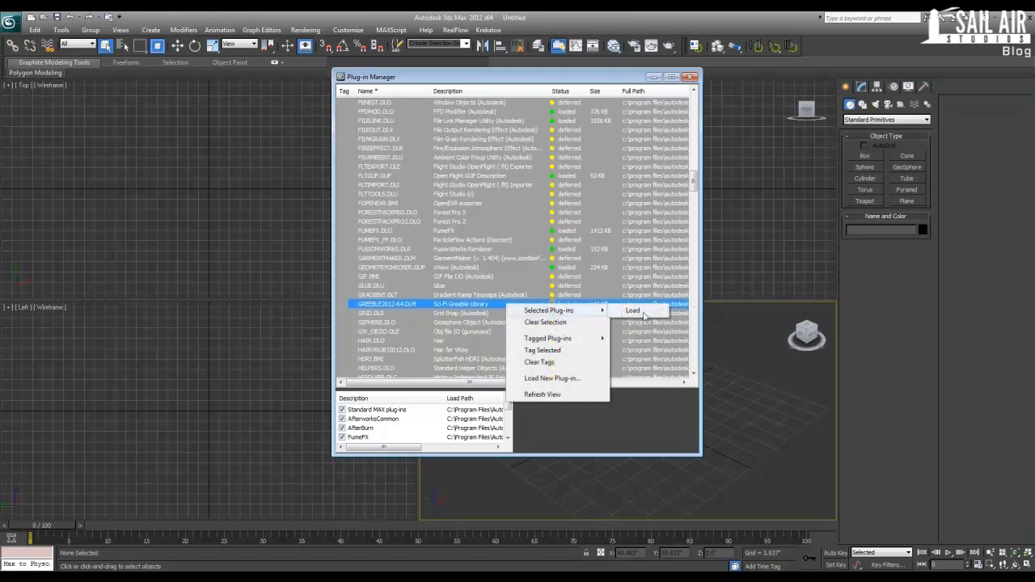
left_click(691, 77)
left_click(692, 77)
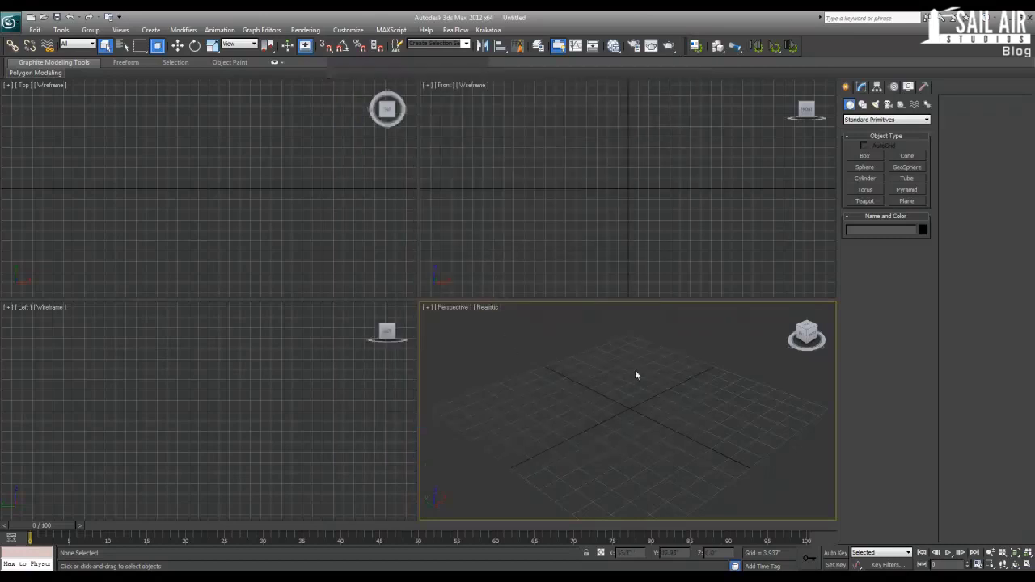
- Create a tall box on the grid in the Perspective view and maximize that viewport
middle_click_drag(607, 413, 611, 370)
scroll(600, 384, "down", 3)
scroll(599, 405, "up", 3)
scroll(586, 374, "down", 3)
scroll(608, 356, "down", 3)
key("alt")
left_click(867, 158)
left_click_drag(639, 373, 631, 437)
left_click(620, 319)
right_click(620, 328)
middle_click_drag(617, 335, 555, 409)
scroll(556, 408, "down", 2)
key("alt+w")
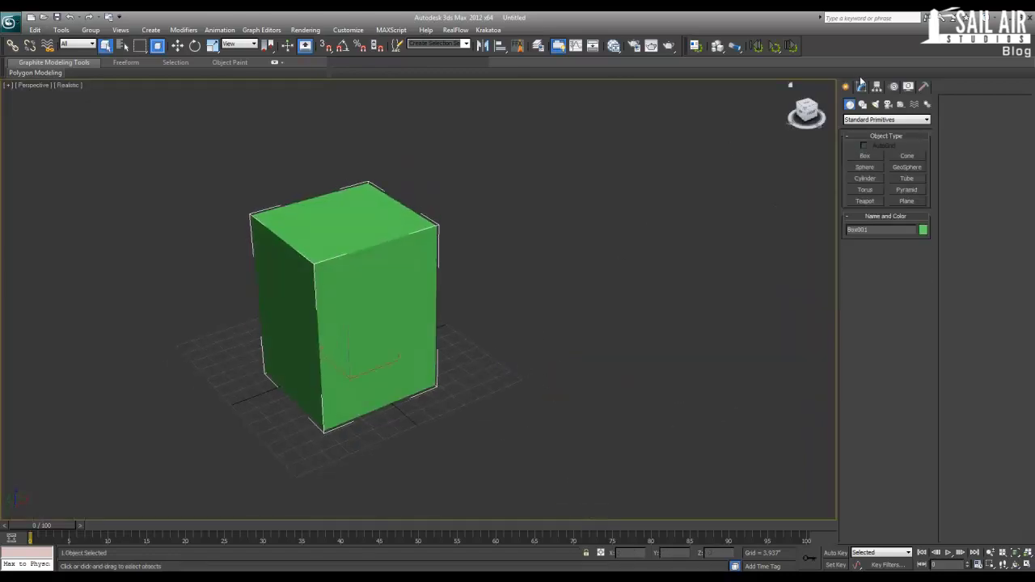
- Apply the Greeble modifier to the box
left_click(861, 88)
left_click(852, 118)
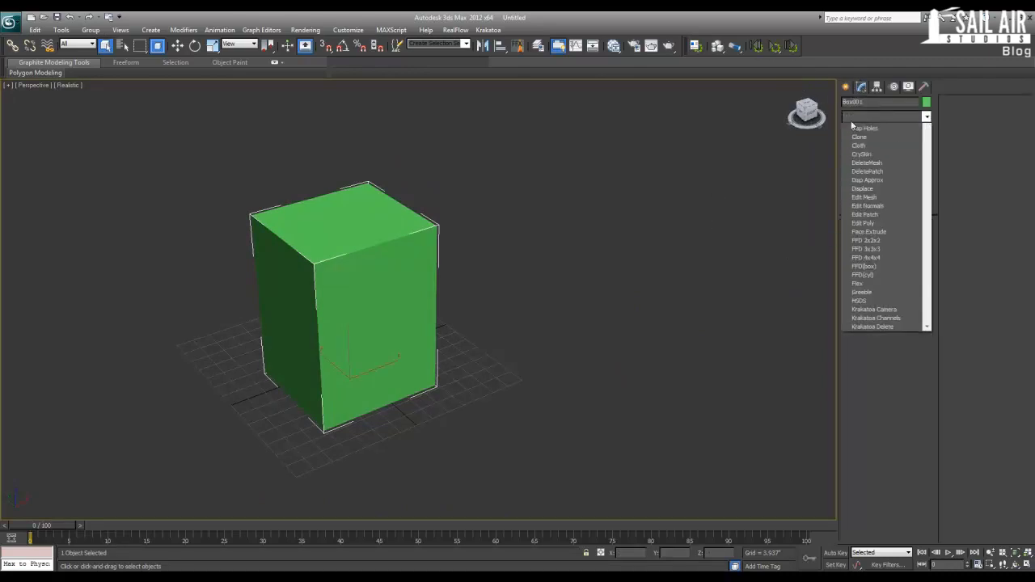
key("g")
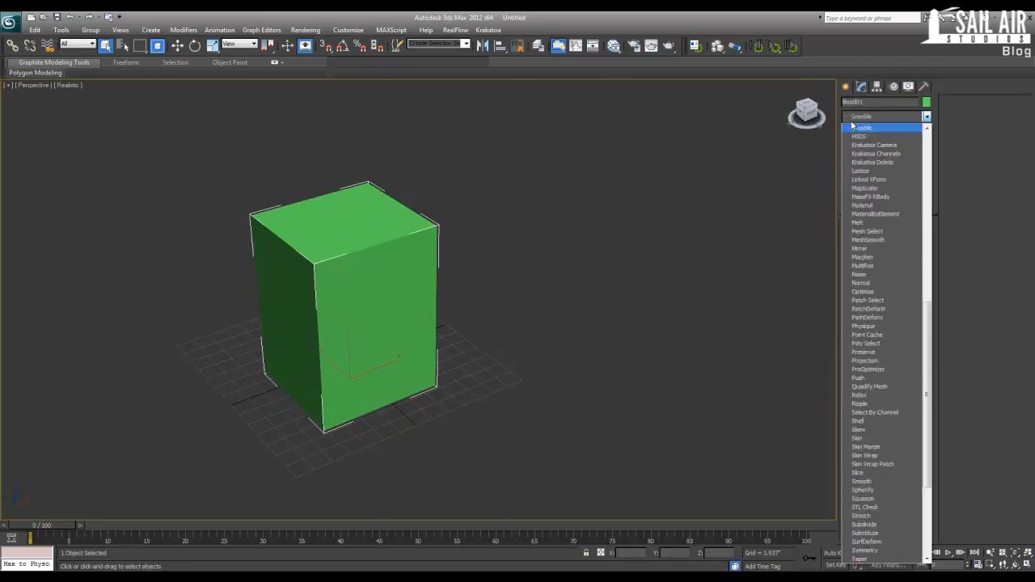
left_click(856, 127)
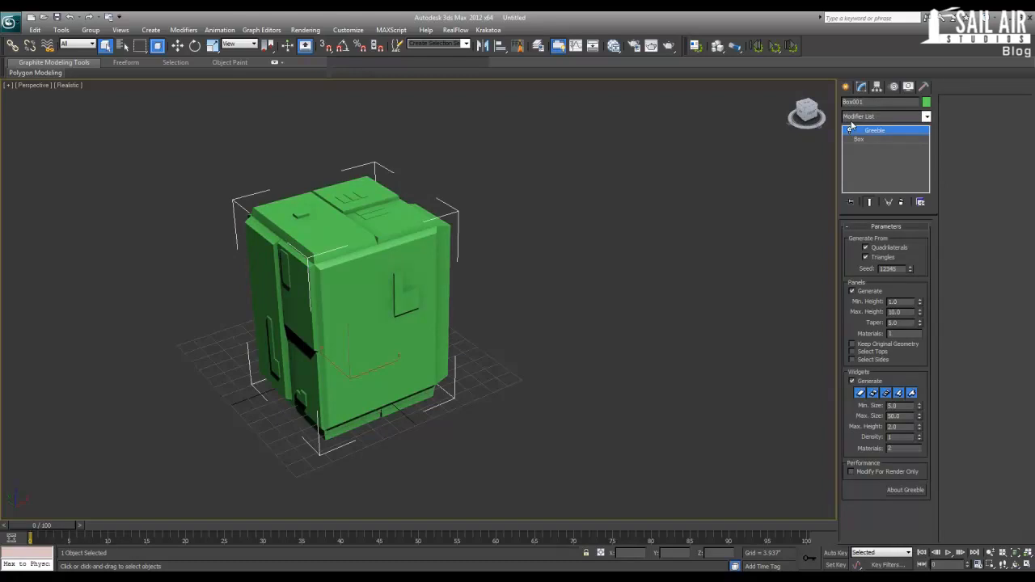
middle_click_drag(332, 340, 364, 294, "alt")
scroll(365, 294, "up", 4)
middle_click_drag(330, 263, 400, 340)
scroll(431, 332, "down", 3)
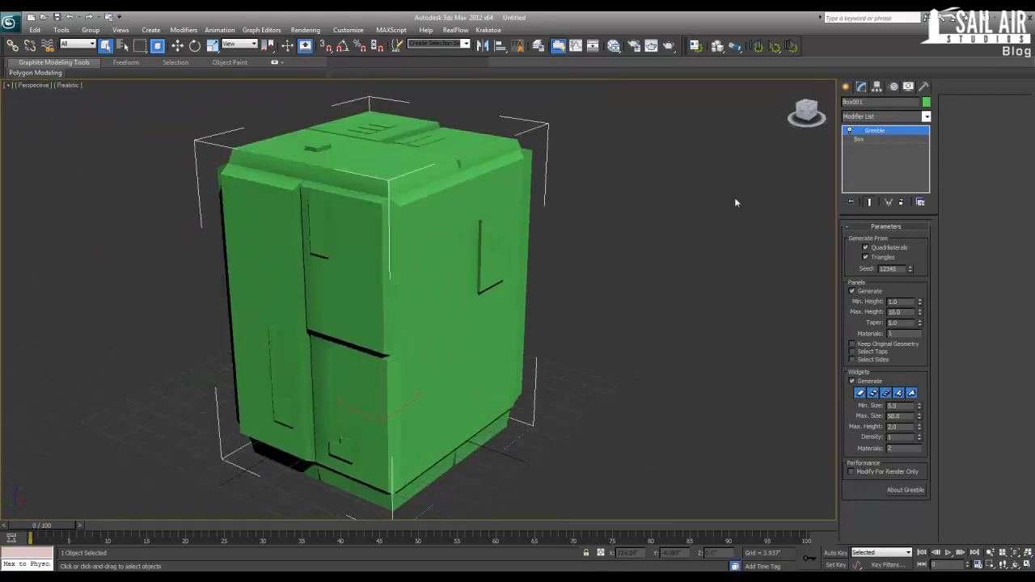
- Switch the box's Greeble modifier off and on for comparison, and display edged faces in the viewport
left_click(849, 130)
middle_click_drag(558, 291, 592, 284, "alt")
key("F4")
left_click(849, 130)
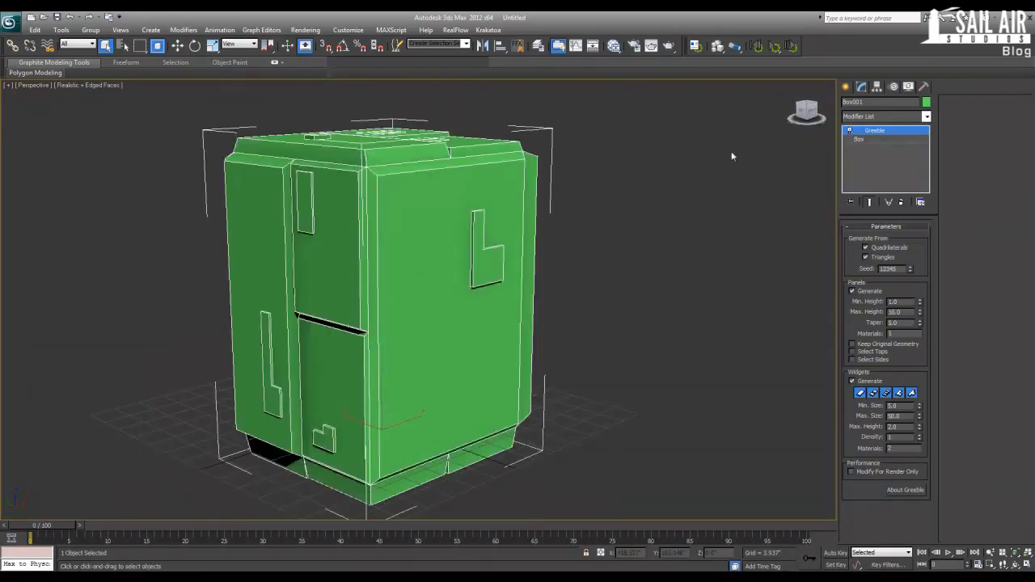
- Examine the raised panels and widgets on the sides and top of the greebled box
middle_click_drag(733, 157, 450, 224, "alt")
scroll(315, 203, "up", 5)
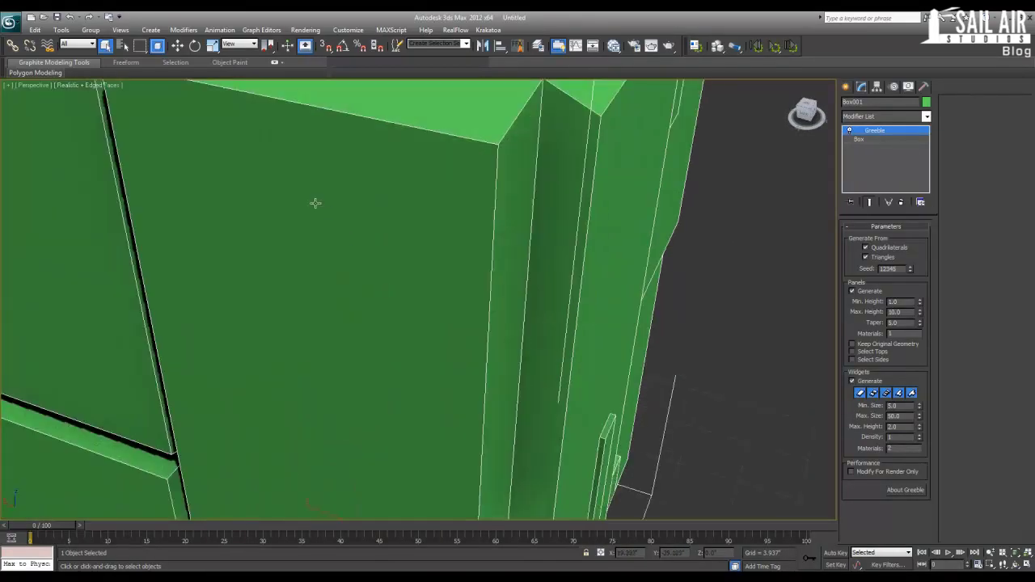
scroll(328, 202, "down", 2)
scroll(327, 202, "down", 3)
middle_click_drag(327, 202, 416, 300, "alt")
scroll(373, 254, "up", 3)
scroll(415, 300, "down", 4)
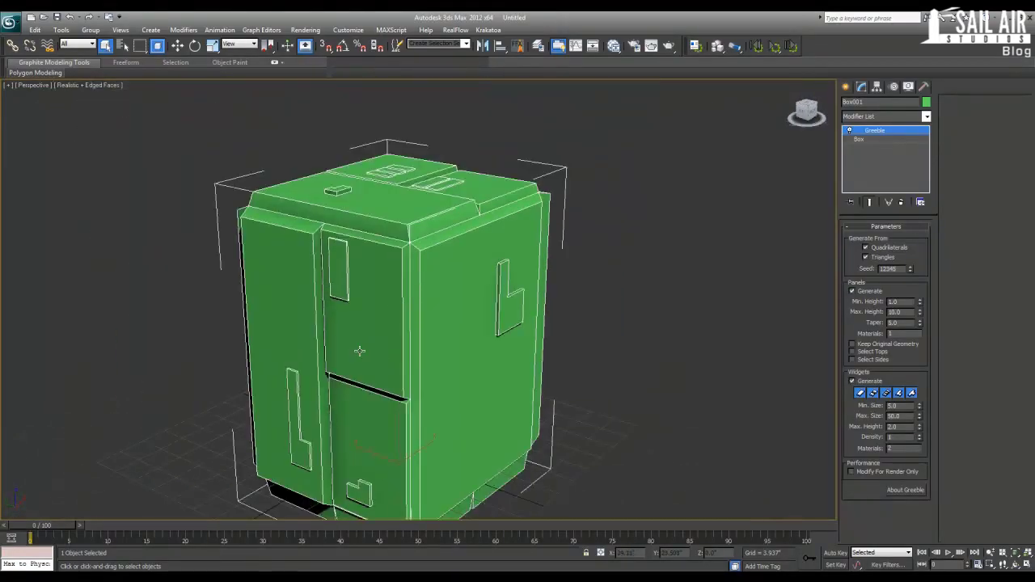
middle_click_drag(360, 351, 446, 279, "alt")
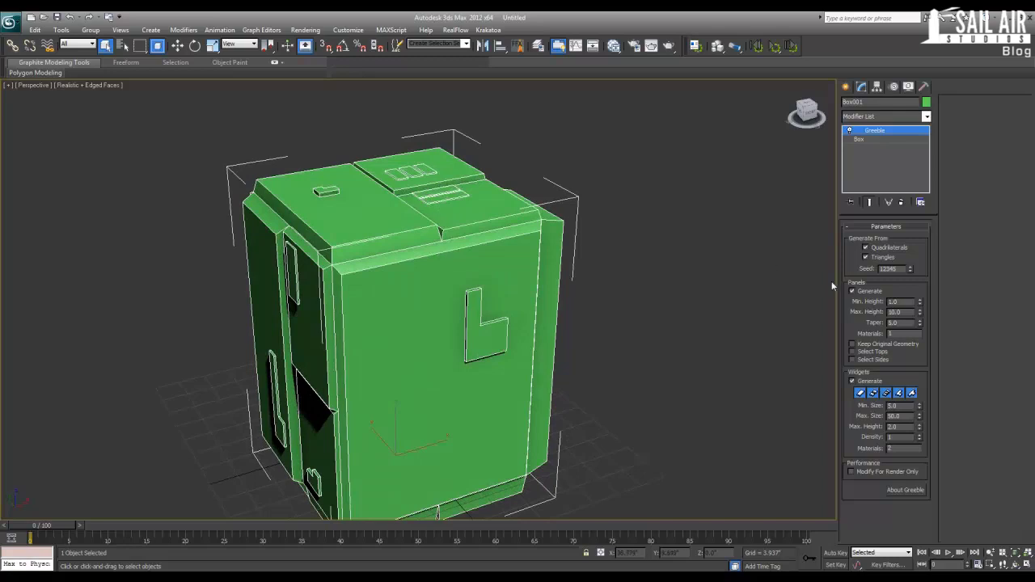
middle_click_drag(235, 257, 243, 266, "alt")
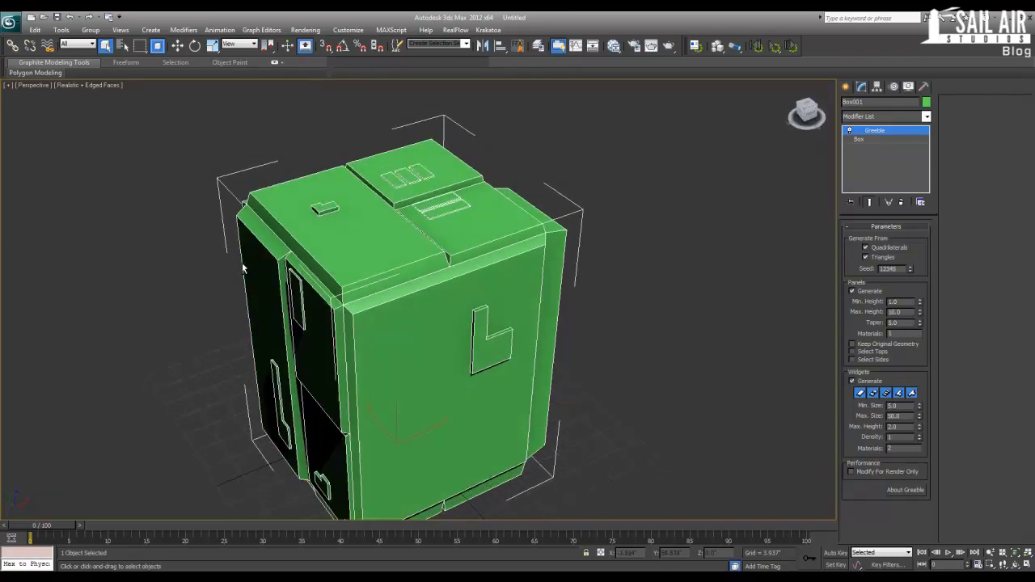
- Turn off greeble generation from both quadrilaterals and triangles on the box
left_click(893, 248)
left_click(883, 249)
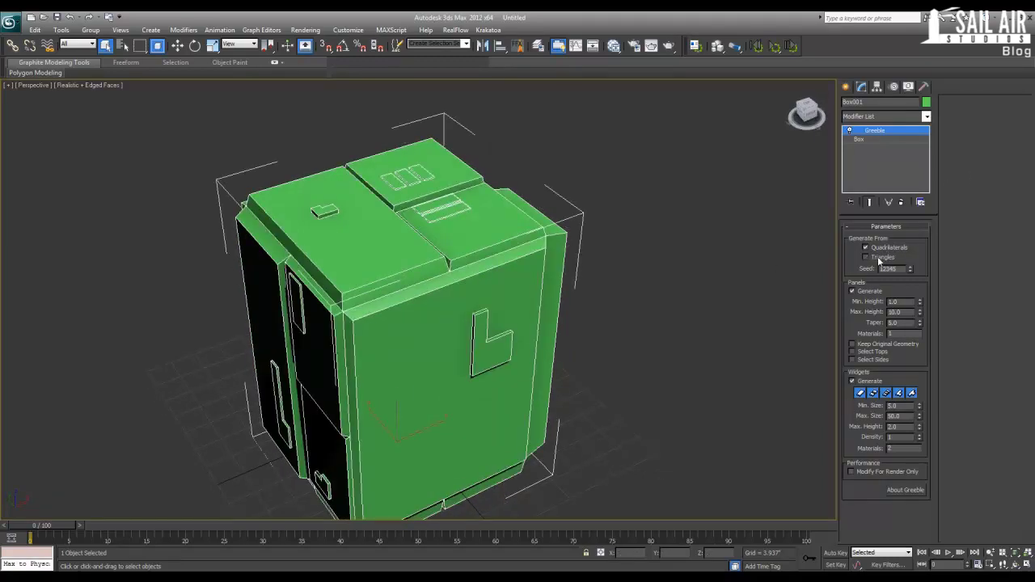
left_click(879, 258)
left_click(879, 250)
left_click(876, 250)
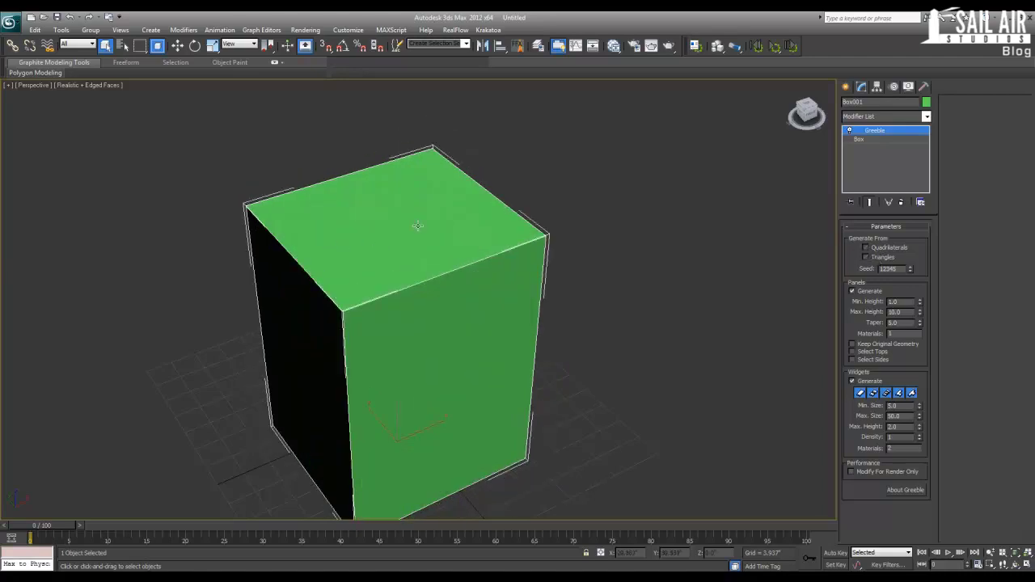
left_click(875, 119)
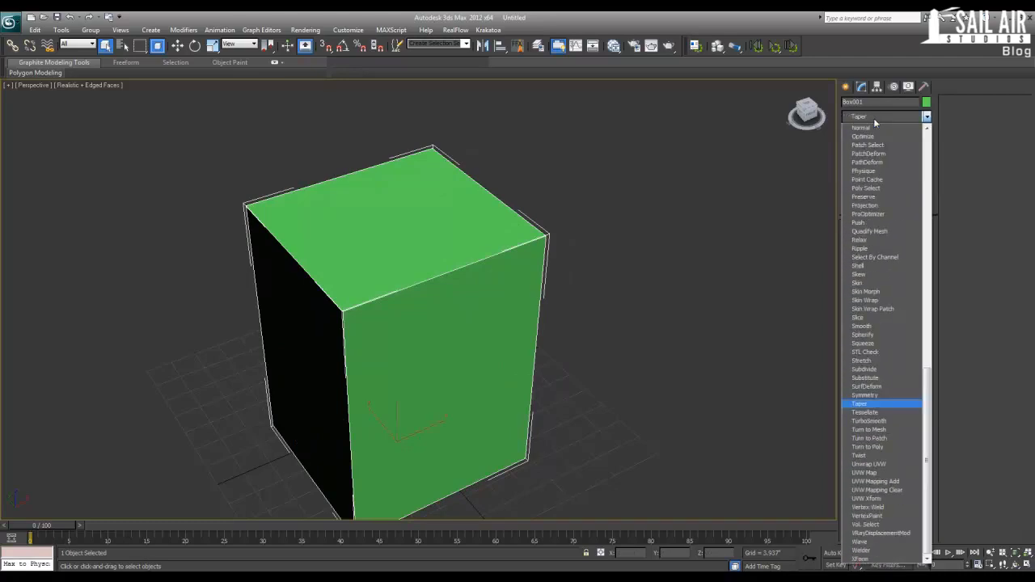
scroll(886, 372, "up", 3)
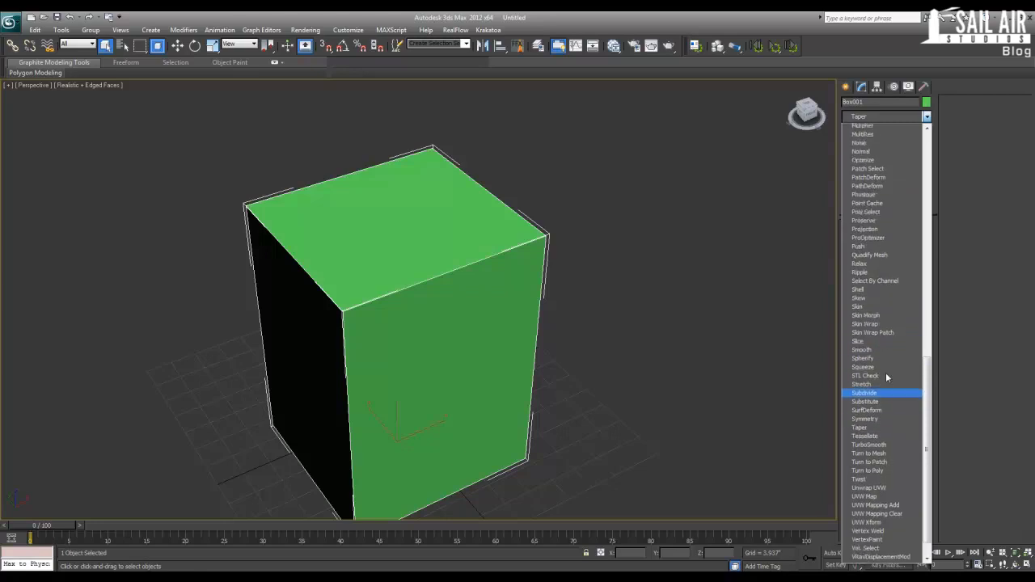
scroll(885, 374, "up", 5)
scroll(991, 212, "down", 1)
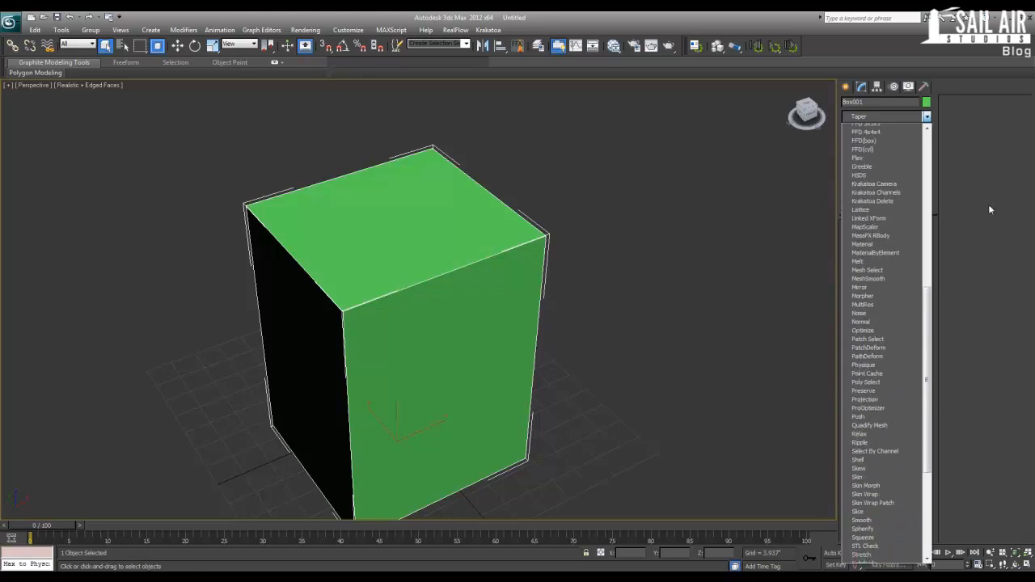
left_click(989, 206)
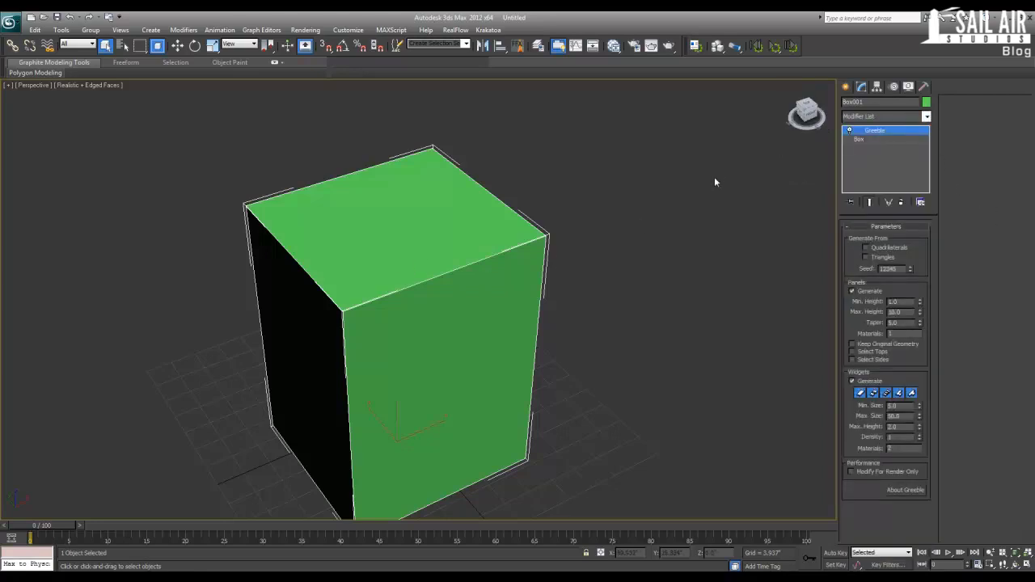
- Delete the Greeble modifier from the box's modifier stack
left_click(858, 139)
right_click(854, 138)
left_click(862, 131)
right_click(867, 131)
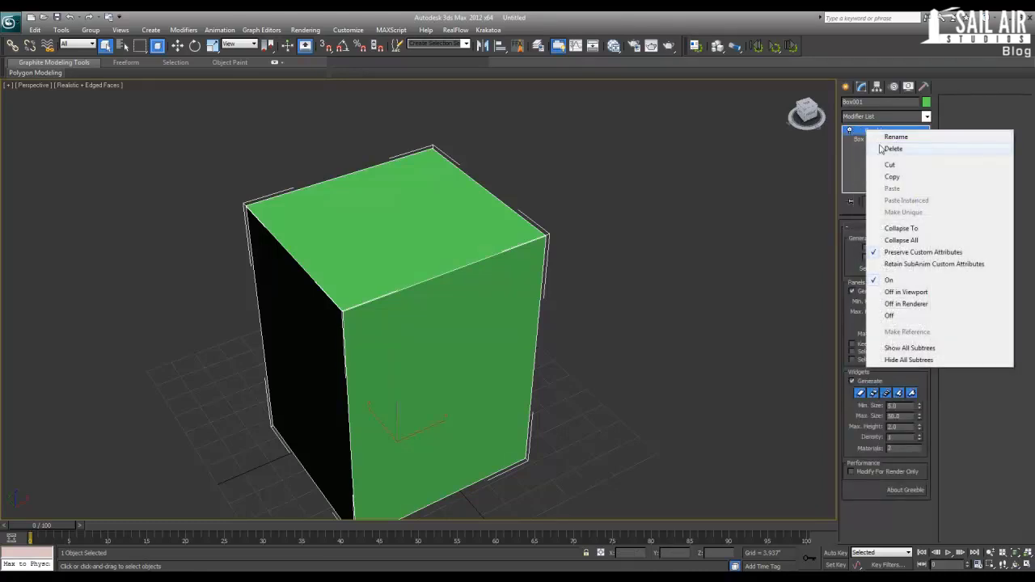
left_click(881, 149)
- Convert the box to an Editable Poly and cut its top face diagonally from corner to corner
right_click(859, 130)
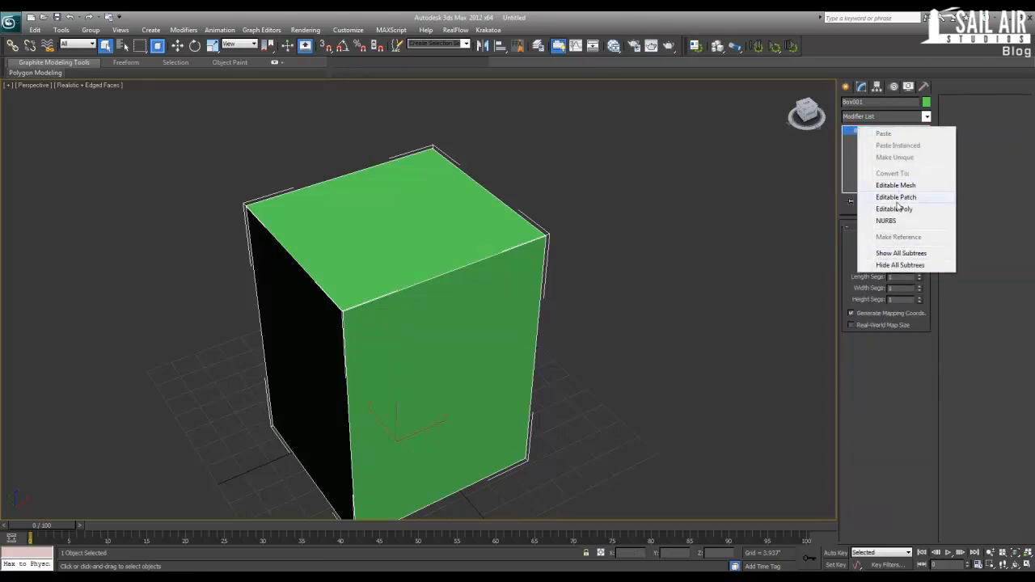
left_click(897, 209)
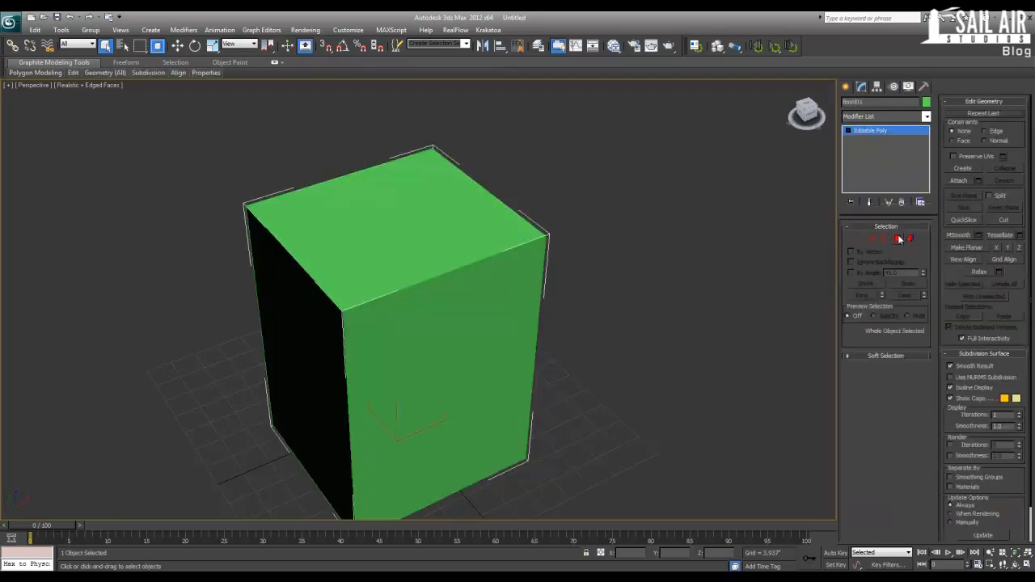
left_click(872, 239)
left_click(1005, 220)
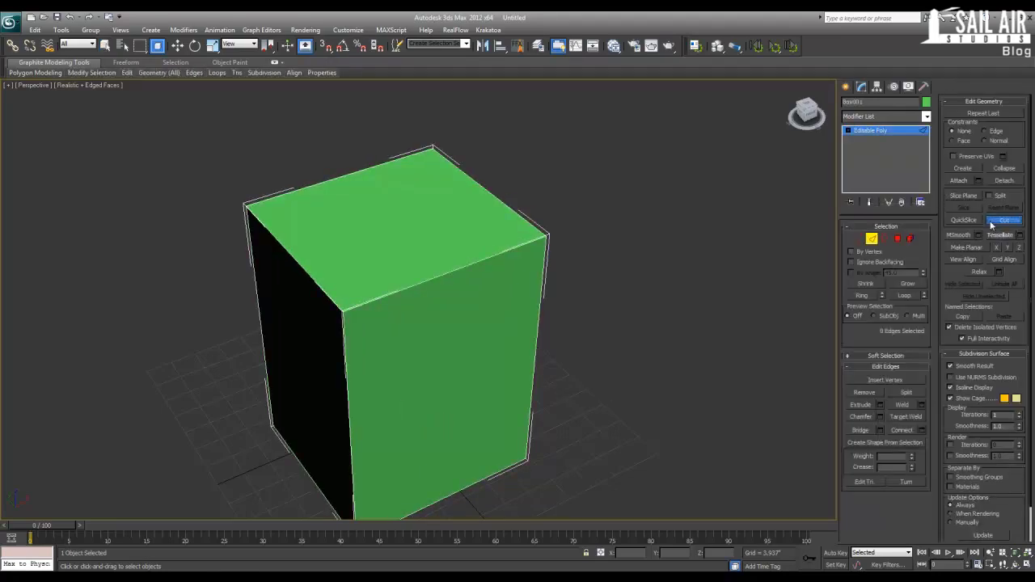
left_click(343, 305)
left_click(433, 148)
left_click(885, 131)
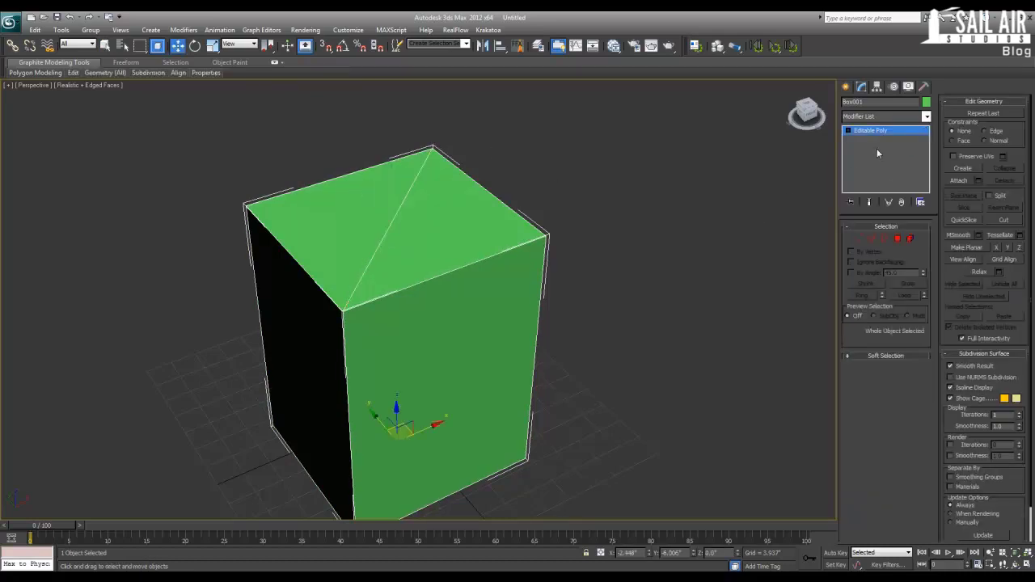
- Apply the Greeble modifier on top of the Editable Poly box
left_click(873, 116)
key("i")
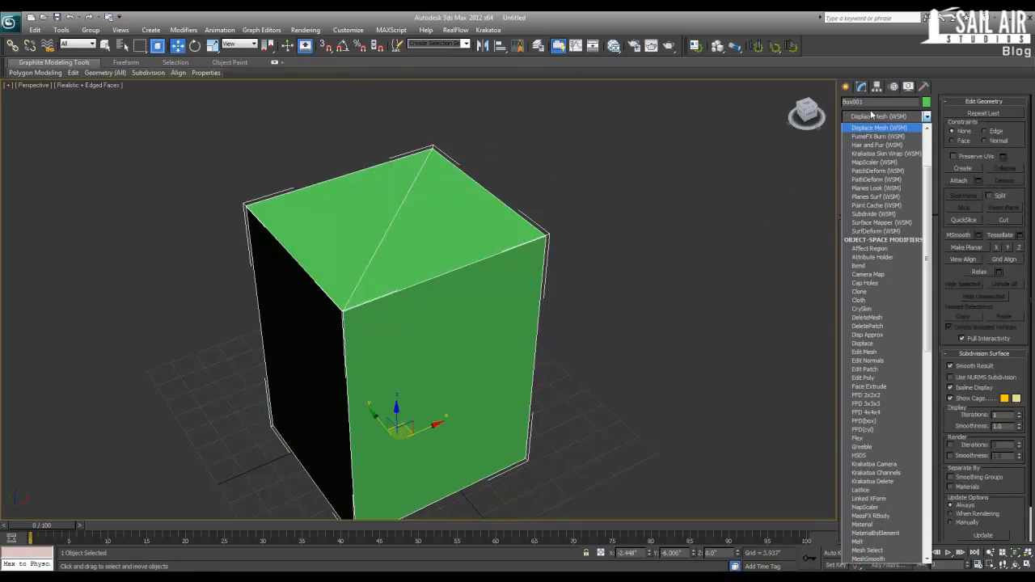
left_click(871, 114)
left_click(871, 115)
key("g")
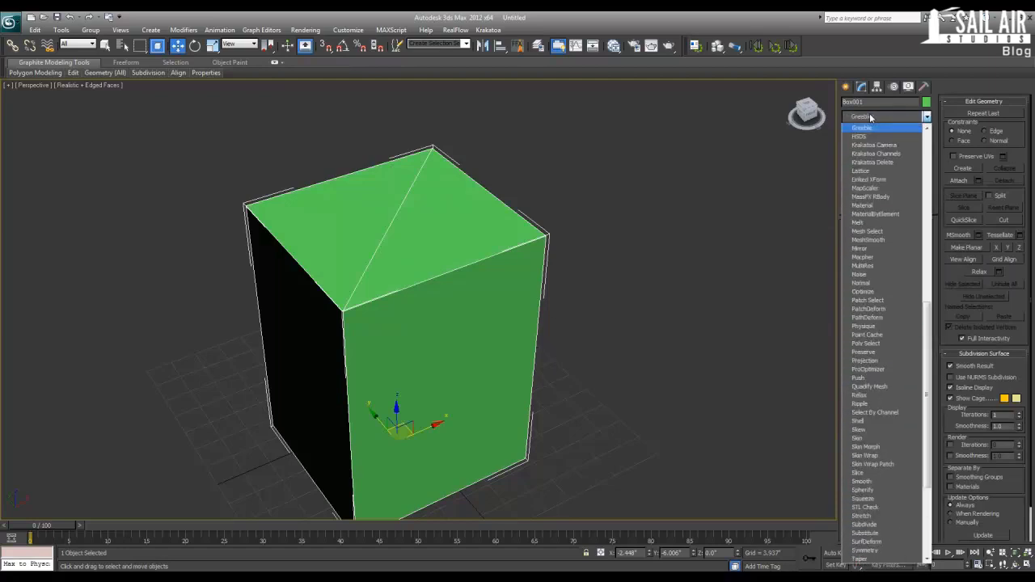
left_click(864, 129)
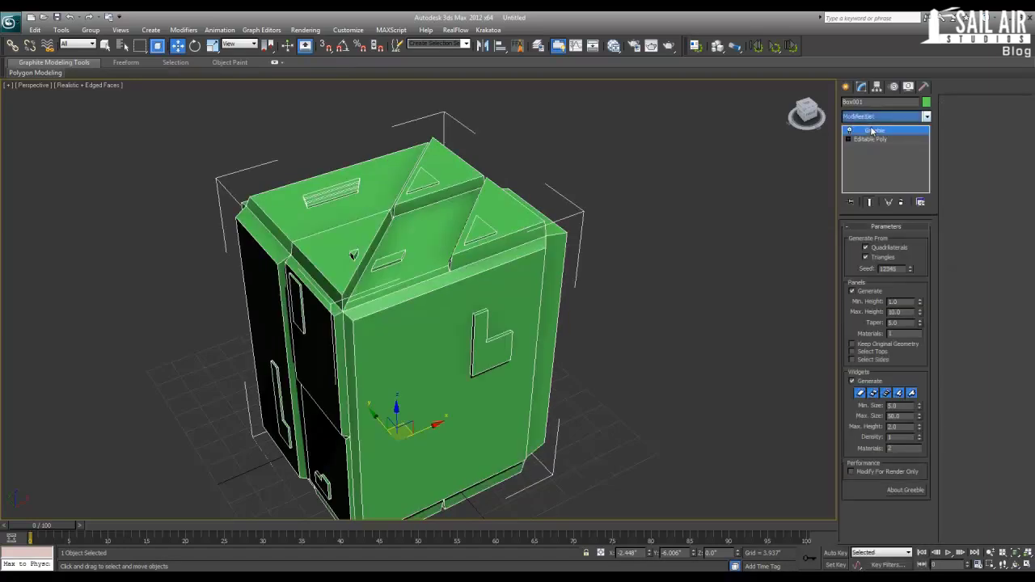
- Toggle greeble generation from triangles off and on, and examine the panels on the box's diagonally split top
left_click(879, 258)
left_click(879, 257)
scroll(421, 261, "up", 6)
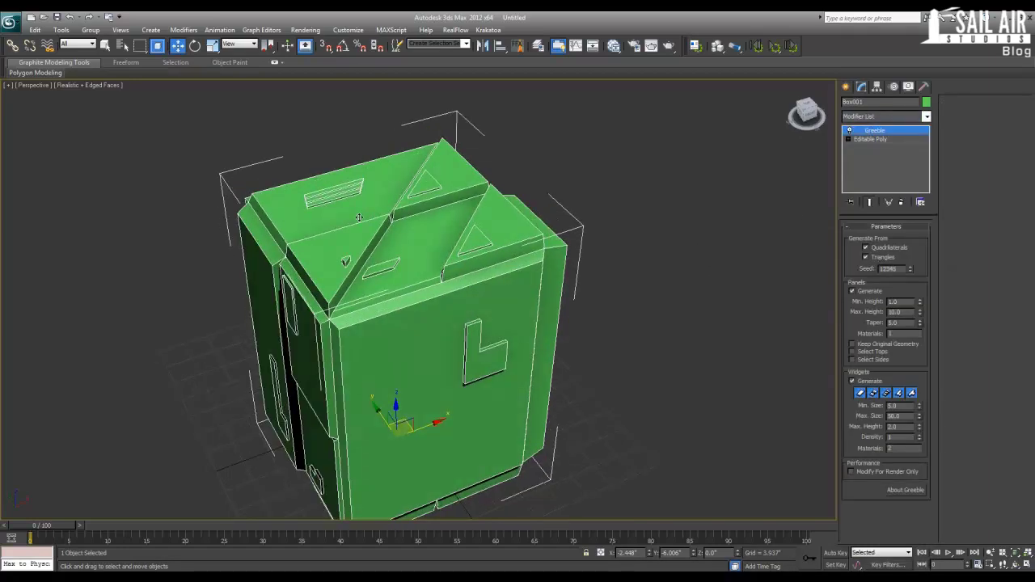
middle_click_drag(420, 261, 492, 237, "alt")
scroll(492, 237, "down", 5)
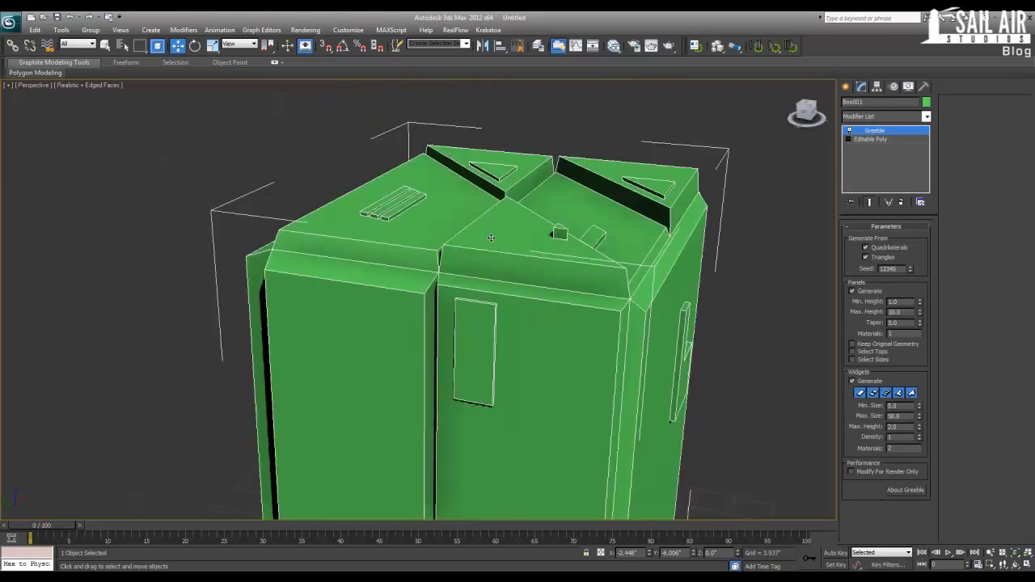
middle_click_drag(562, 237, 729, 256, "alt")
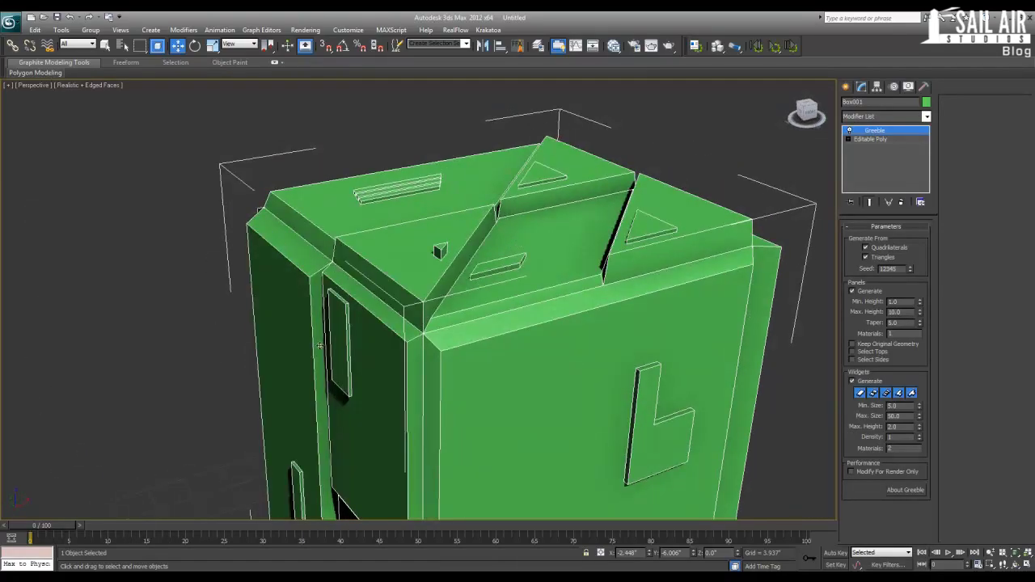
middle_click_drag(320, 346, 331, 333, "alt")
scroll(334, 364, "down", 3)
middle_click_drag(437, 250, 423, 343, "alt")
scroll(423, 343, "up", 3)
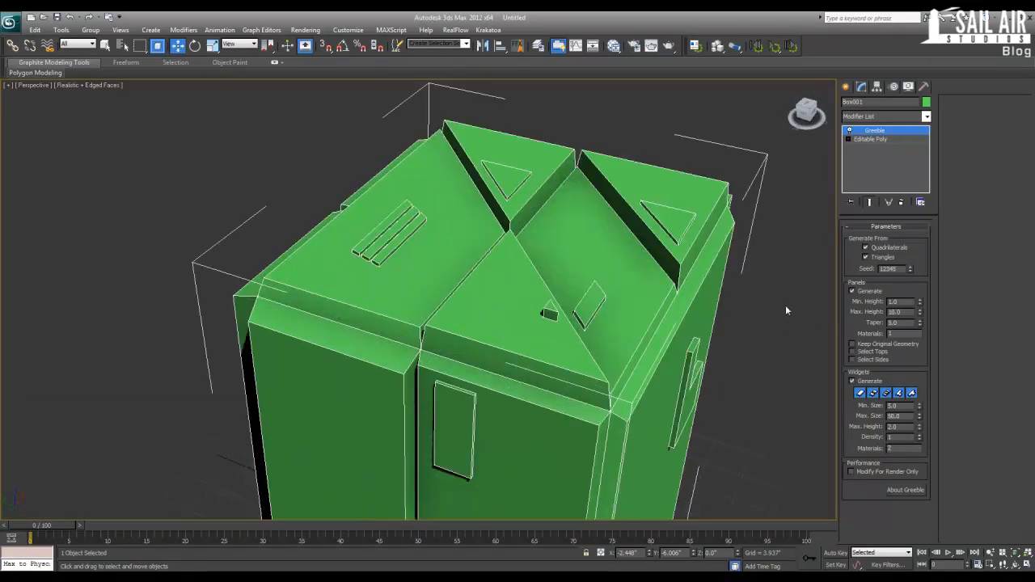
- Turn off greeble generation from triangles and inspect the box's top and side faces
left_click(866, 257)
middle_click_drag(471, 365, 508, 332, "alt")
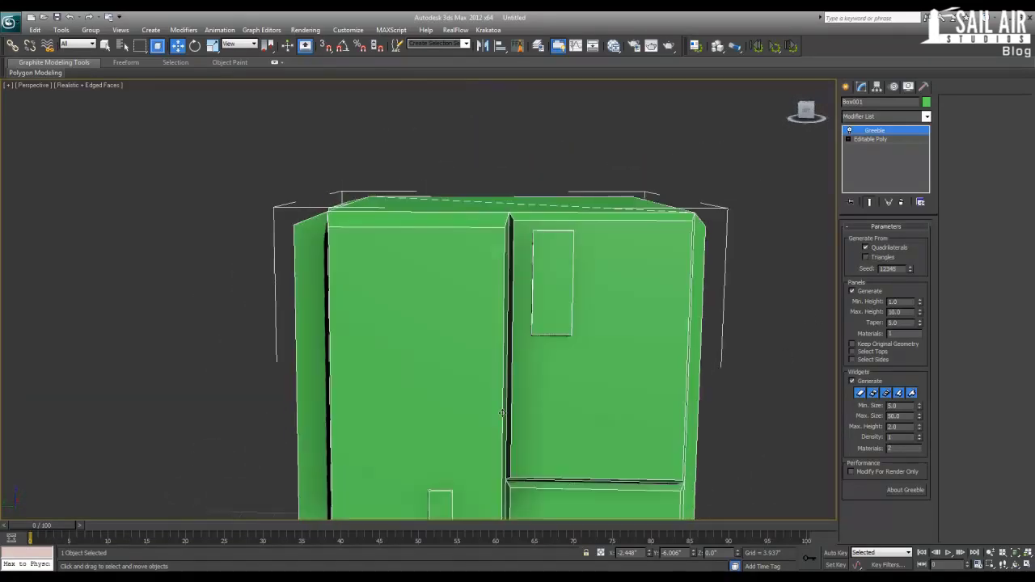
scroll(507, 332, "down", 5)
middle_click_drag(536, 377, 488, 386, "alt")
scroll(449, 316, "up", 4)
scroll(610, 349, "down", 3)
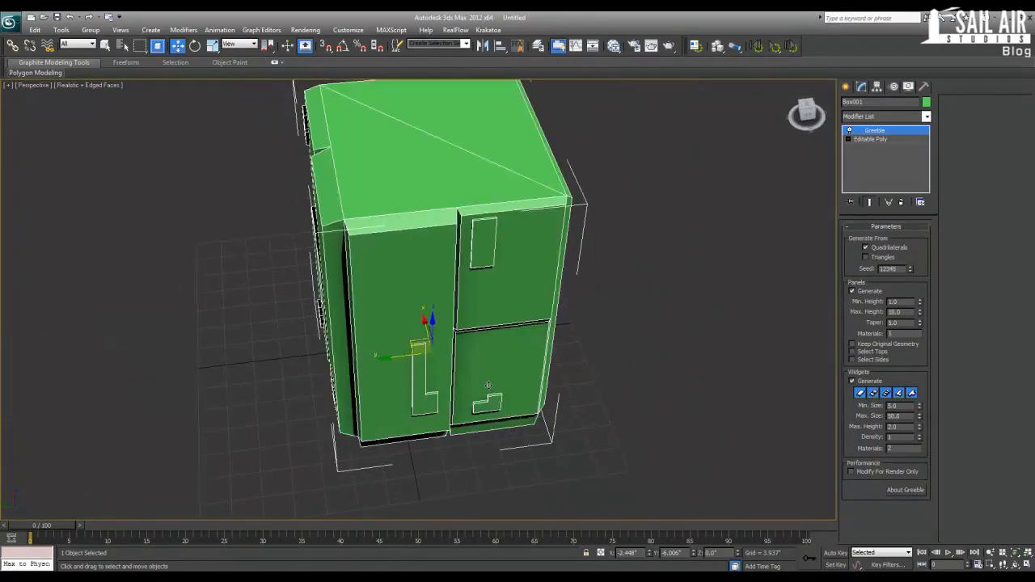
middle_click_drag(563, 343, 584, 348, "alt")
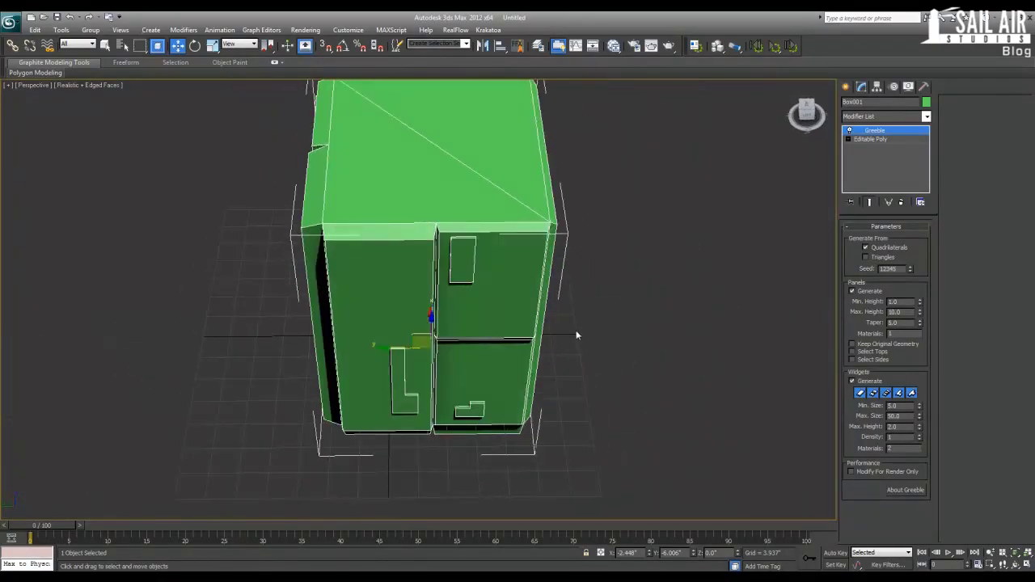
- Create a flat cylinder about 14" in radius and 2" high beside the box, and open its parameters for modification
left_click(847, 86)
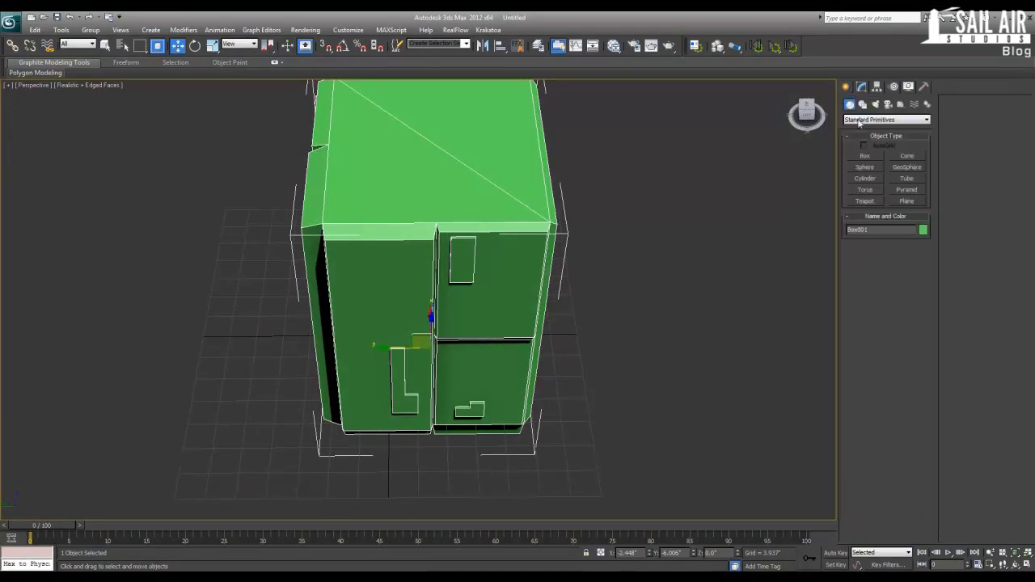
left_click(865, 178)
left_click_drag(630, 377, 728, 431)
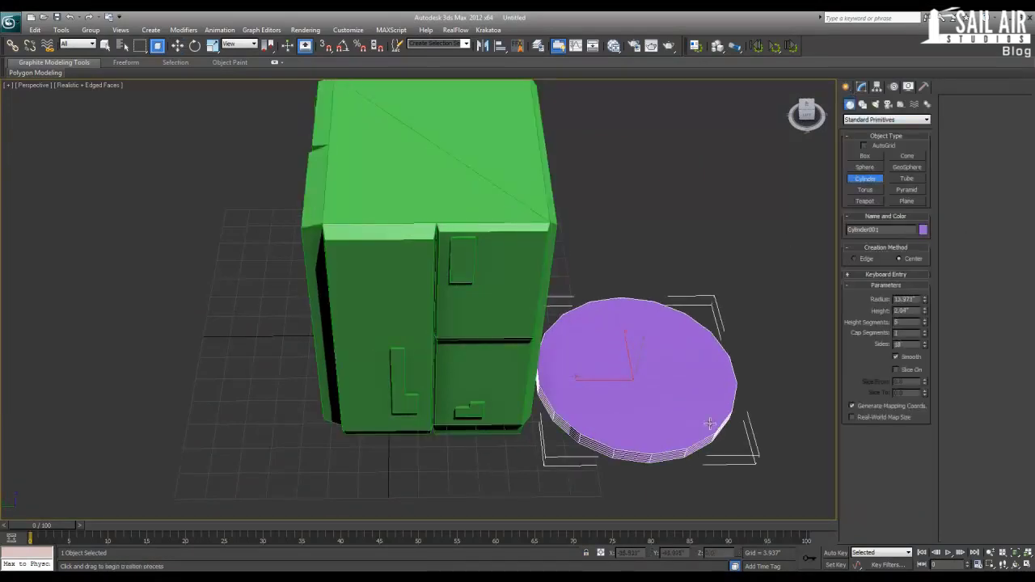
key("w")
middle_click_drag(709, 423, 580, 381, "alt")
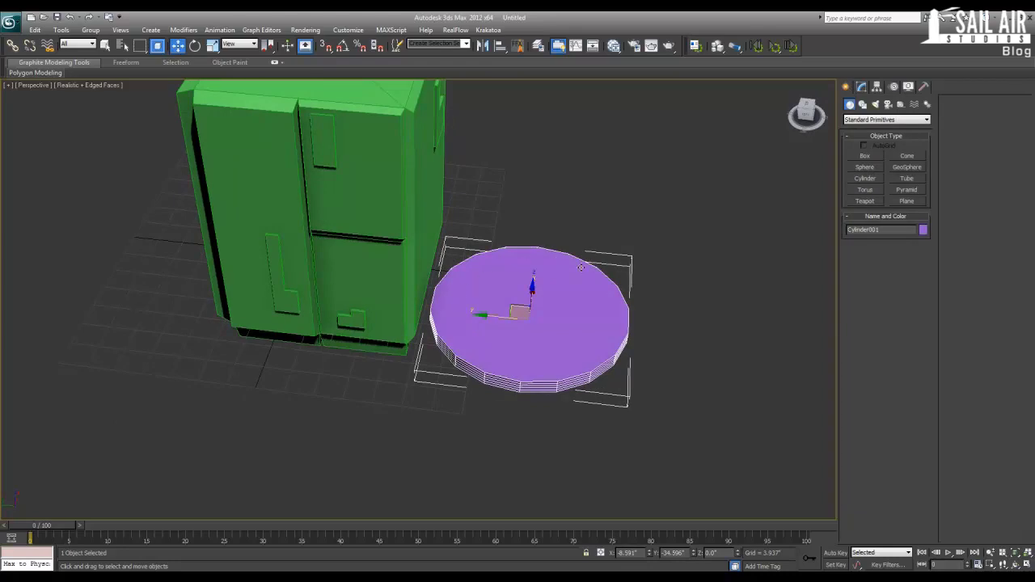
left_click(861, 87)
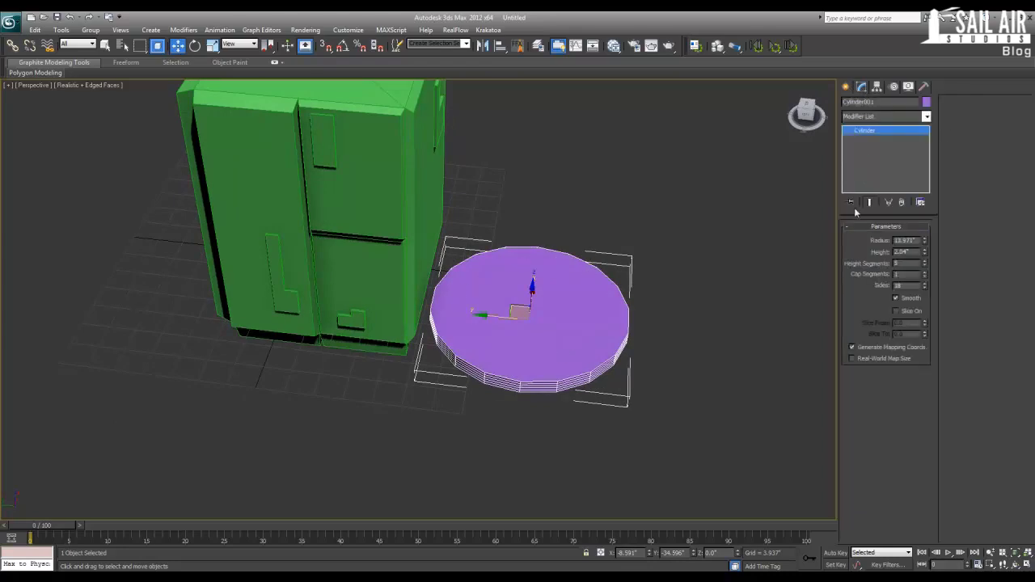
- Apply the Greeble modifier to the flat cylinder and examine its rim and cap
left_click(872, 115)
type("gr")
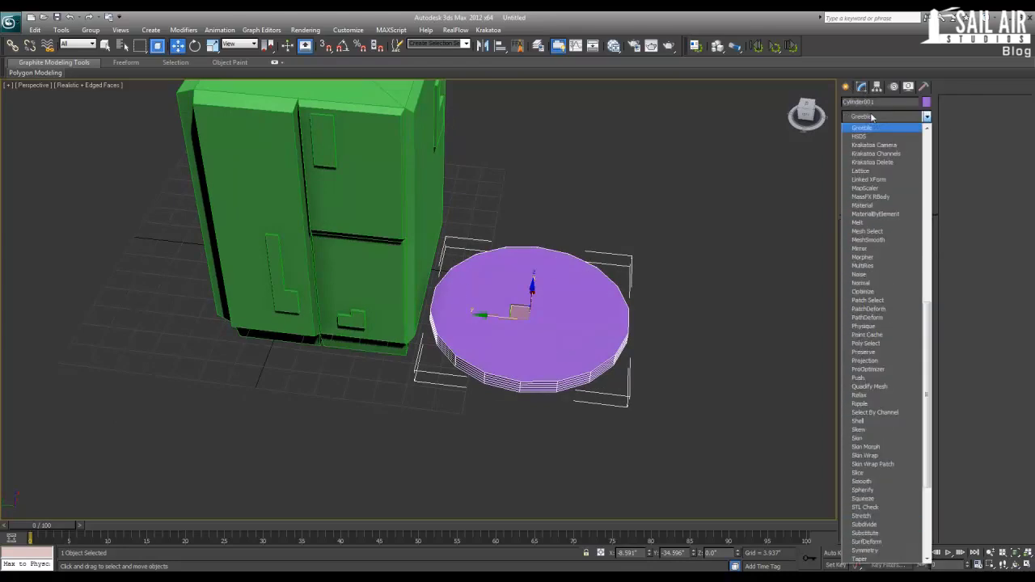
key("Return")
middle_click_drag(603, 340, 642, 309, "alt")
scroll(585, 328, "up", 5)
scroll(675, 318, "down", 5)
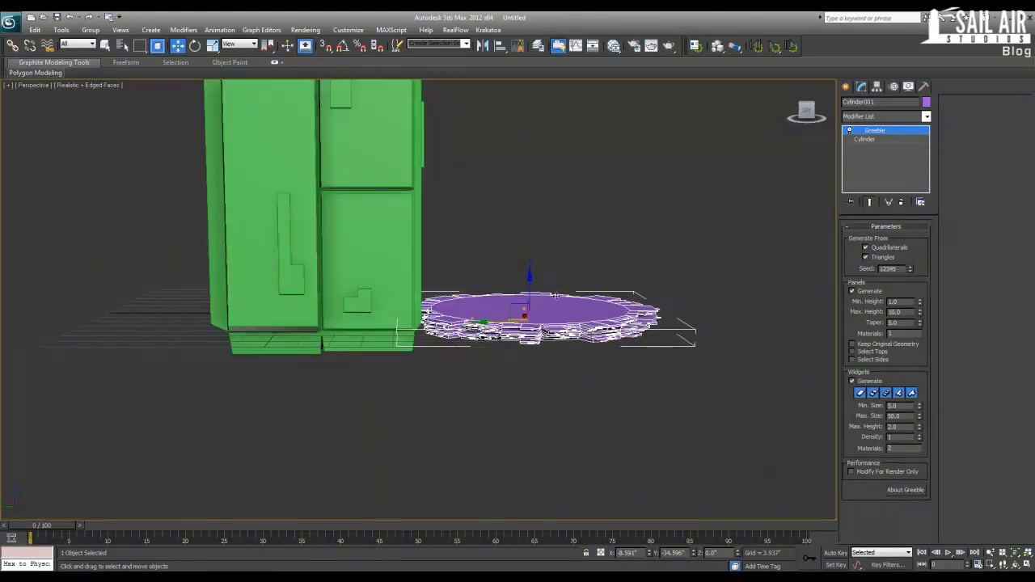
- Delete the greebled cylinder and select the green box again
key("Delete")
scroll(434, 292, "down", 3)
middle_click_drag(434, 293, 437, 347)
left_click(391, 269)
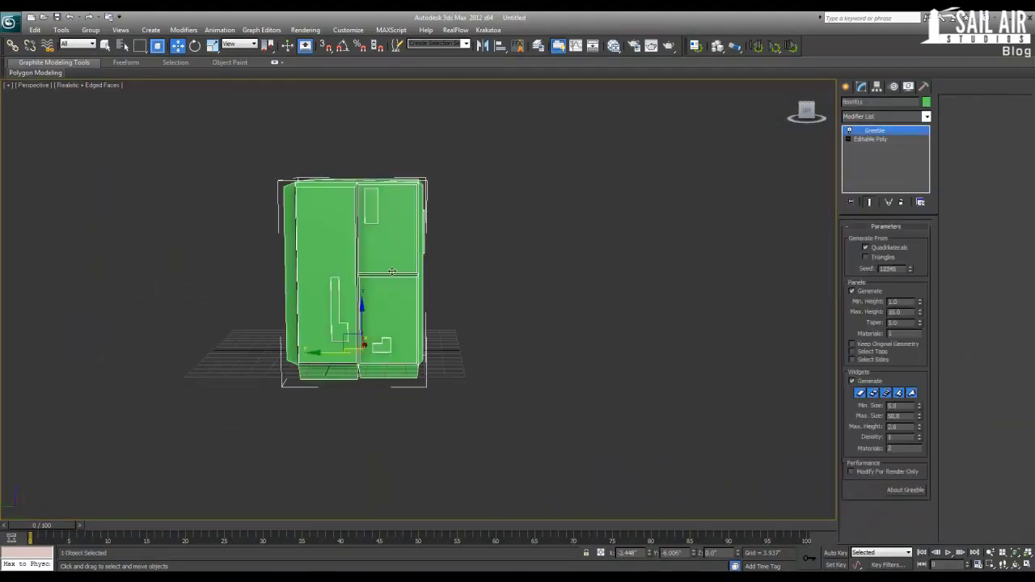
middle_click_drag(409, 277, 363, 318, "alt")
scroll(361, 318, "up", 5)
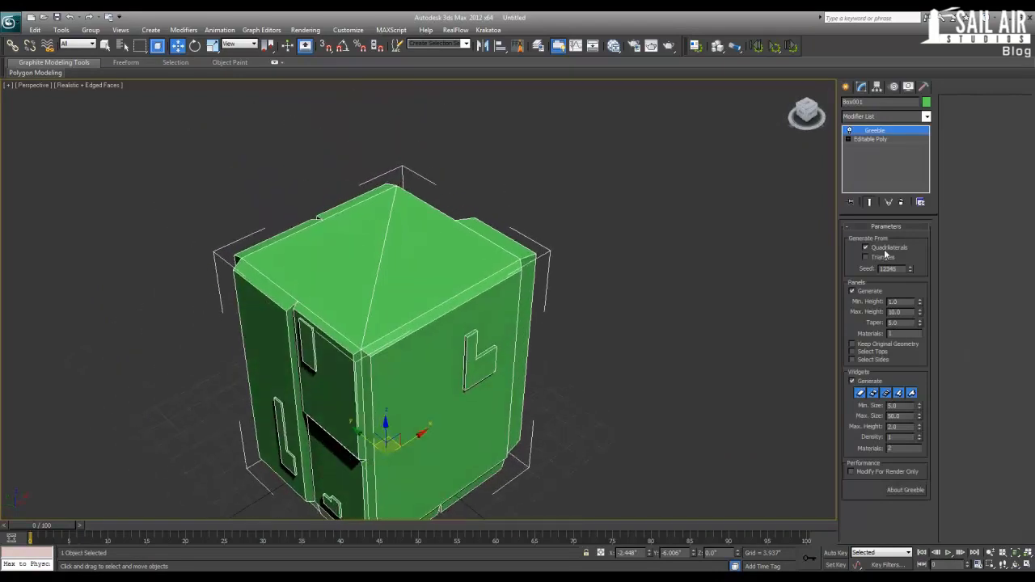
- Toggle greeble generation from triangles on and back off for the box
left_click(885, 256)
left_click(885, 257)
middle_click_drag(417, 356, 471, 284, "alt")
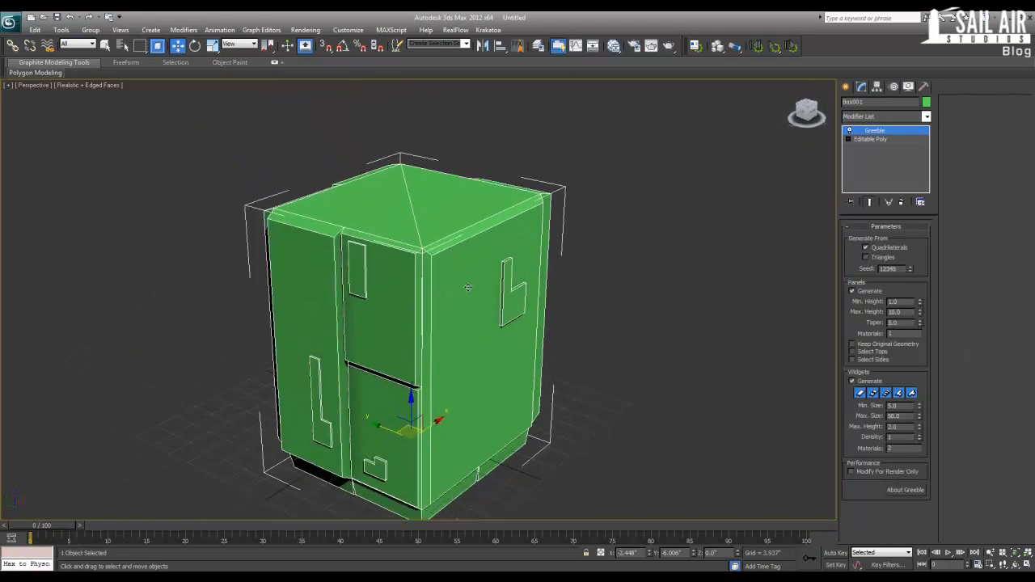
scroll(471, 284, "up", 3)
- Try a range of higher Greeble seeds and a seed of 0 on the box, and restore the seed to 12345
left_click(910, 267)
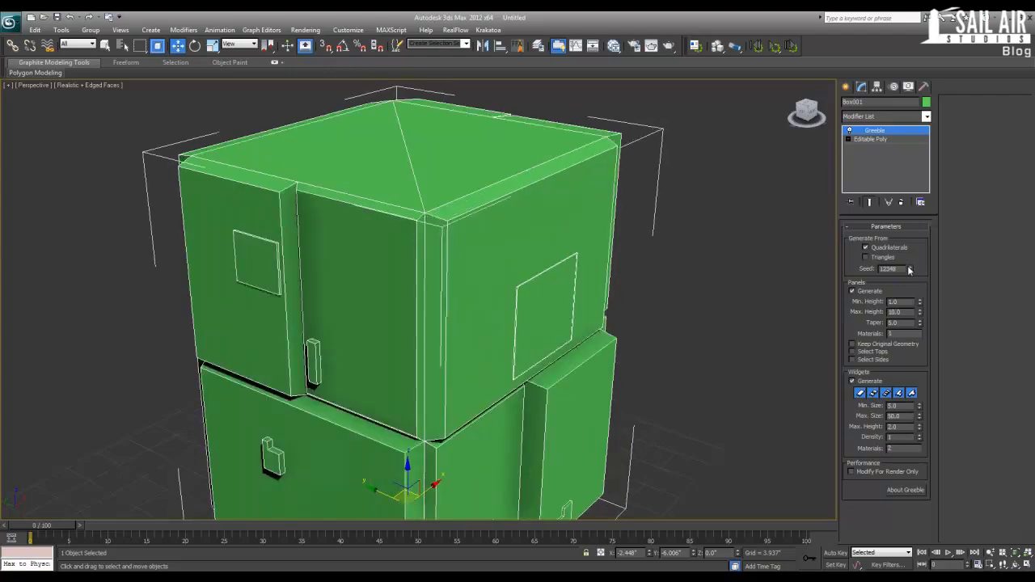
left_click_drag(909, 270, 863, 24)
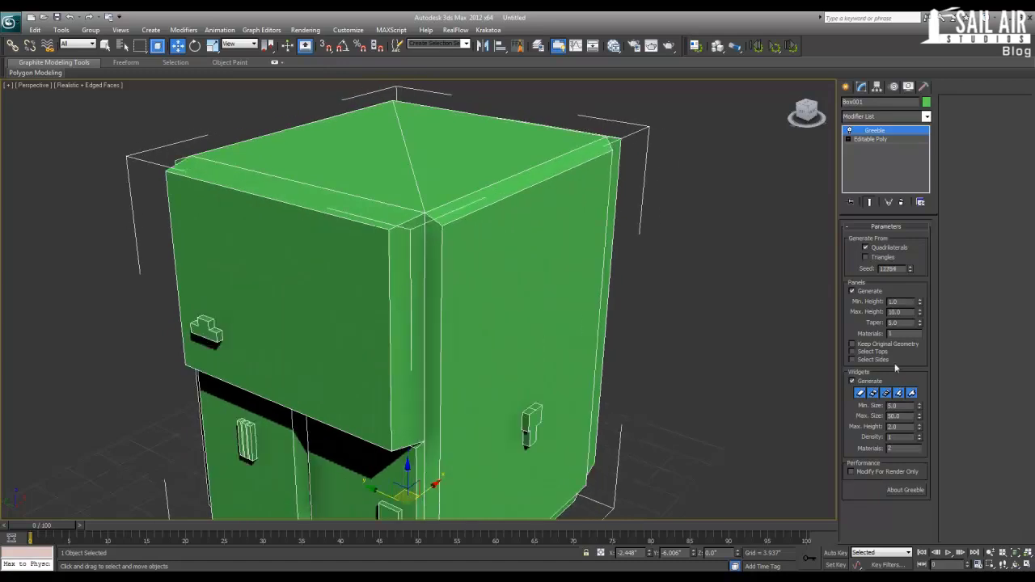
left_click_drag(901, 270, 830, 260)
type("0")
key("Return")
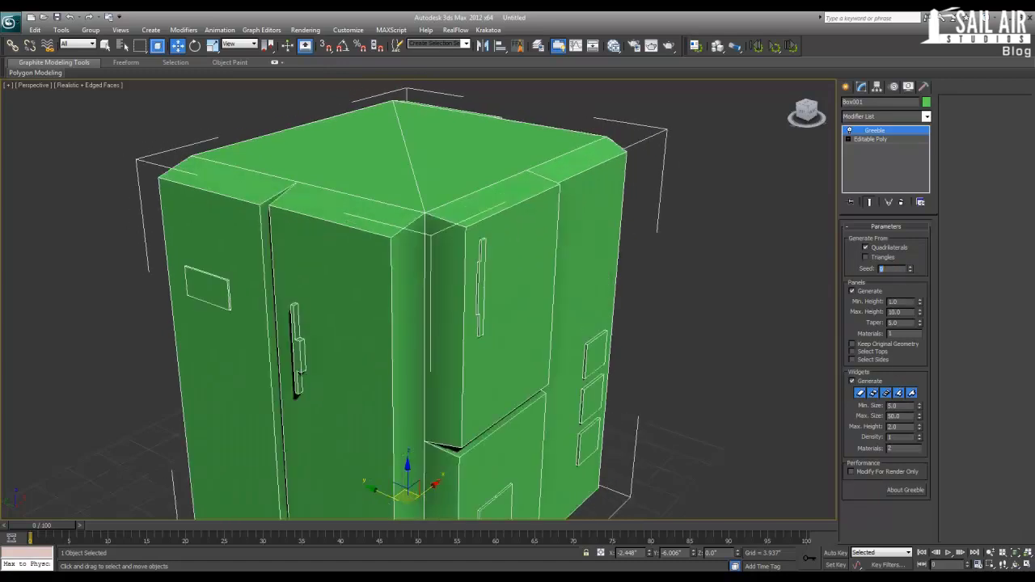
type("12345")
key("Return")
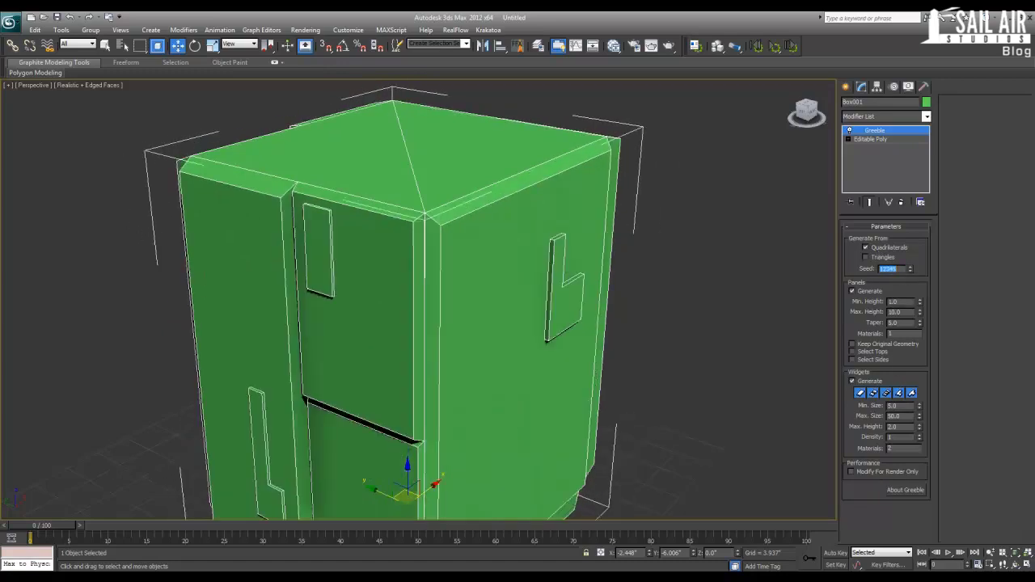
- Change the Greeble seed to 12346 and set it back to 12345
left_click(905, 269)
key("BackSpace")
type("6")
key("Return")
type("123")
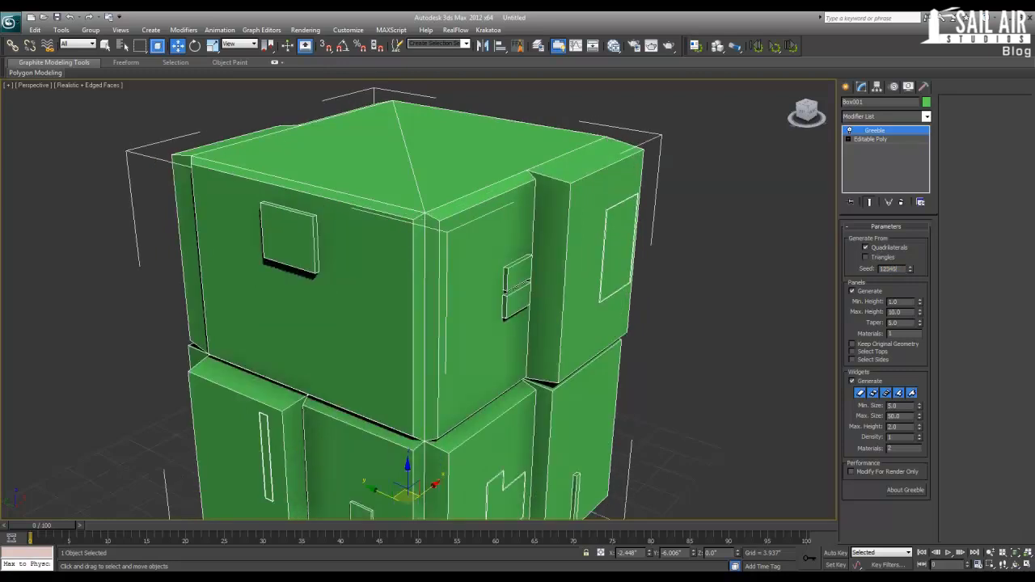
key("Return")
- Turn off widget generation on the box and examine the bare panels on its sides
scroll(564, 284, "down", 4)
left_click(690, 300)
middle_click_drag(691, 300, 520, 337, "alt")
left_click(455, 333)
middle_click_drag(455, 333, 532, 345, "alt")
scroll(494, 348, "up", 4)
scroll(531, 345, "down", 2)
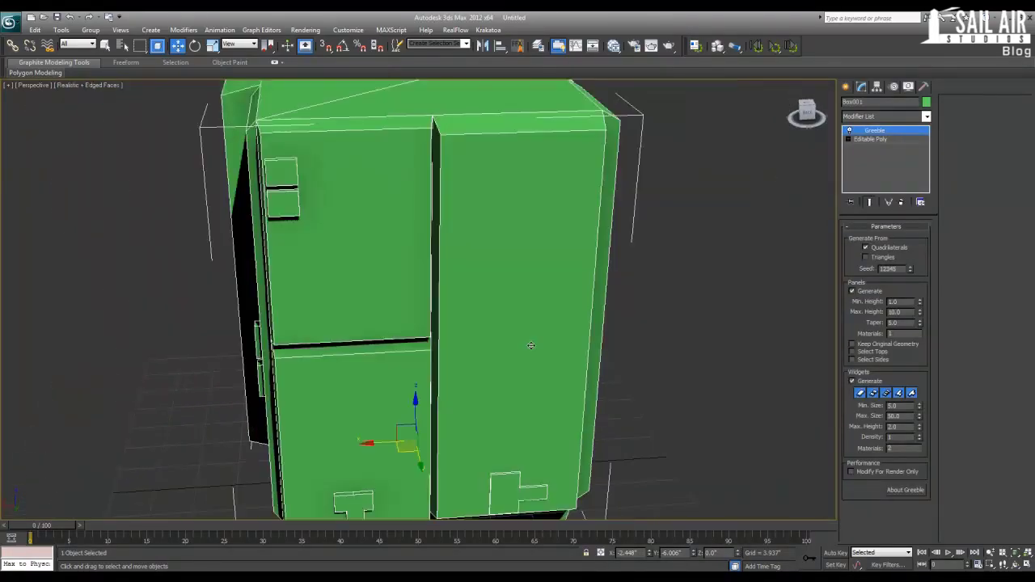
left_click(852, 381)
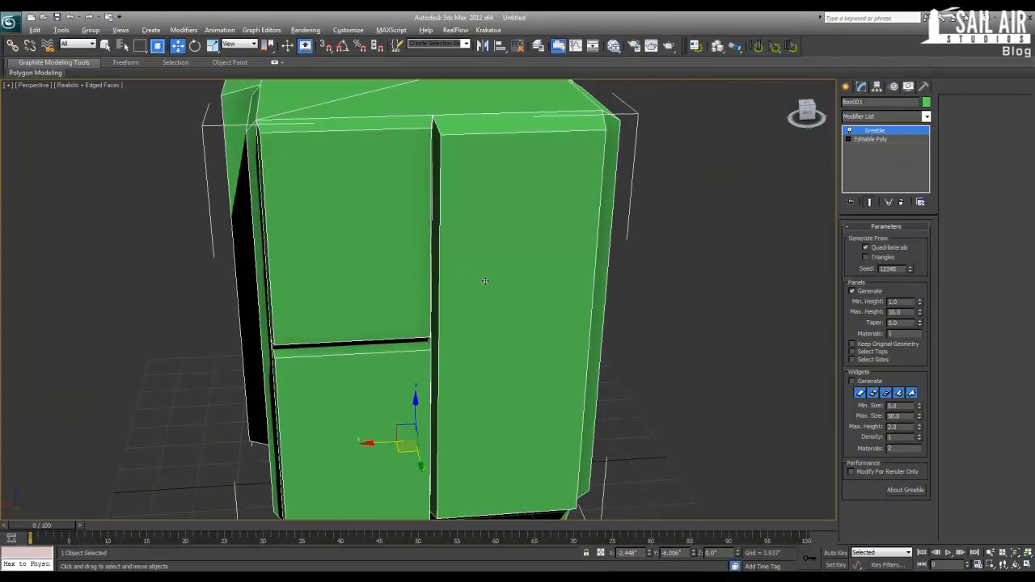
middle_click_drag(485, 281, 315, 275, "alt")
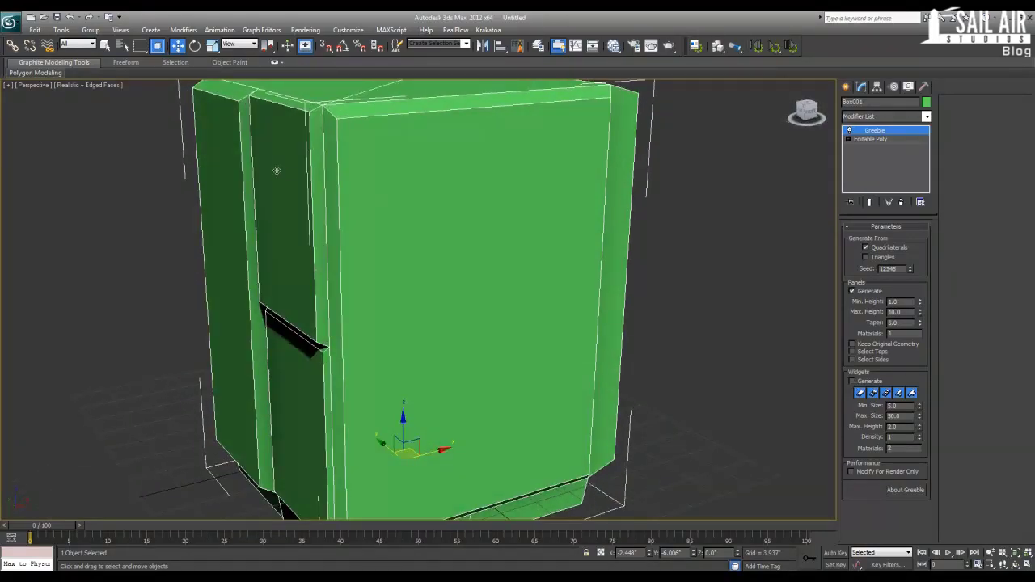
- Toggle panel generation off and on, and inspect the panels around the box's sides
left_click(864, 296)
left_click(864, 296)
middle_click_drag(265, 199, 588, 216, "alt")
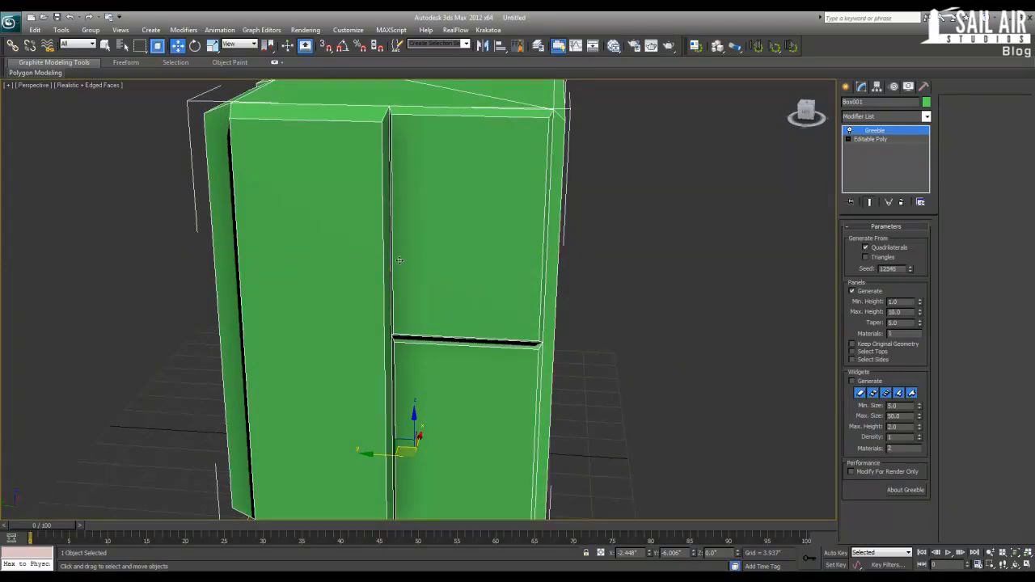
middle_click_drag(400, 260, 384, 241, "alt")
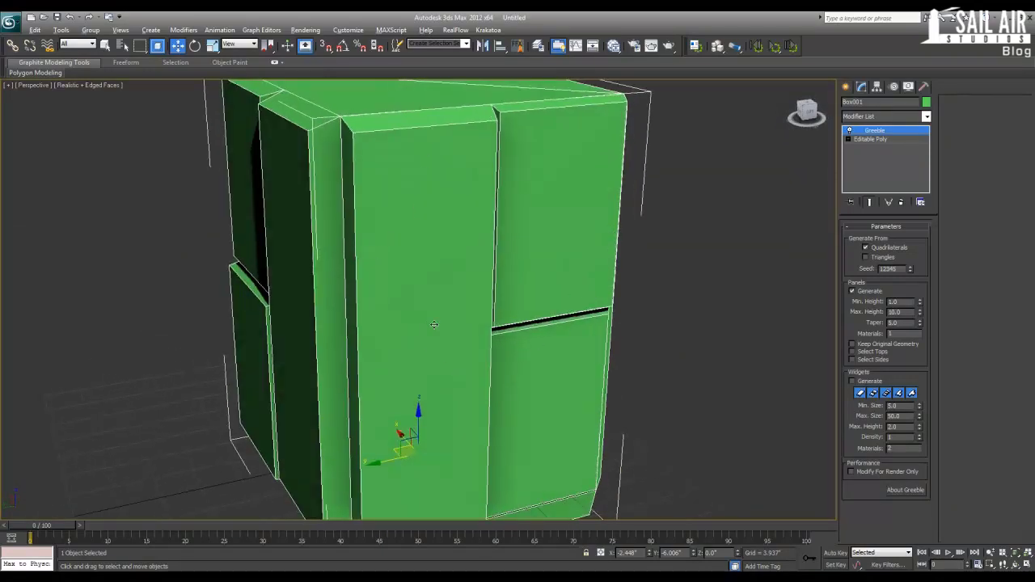
middle_click_drag(435, 324, 378, 393, "alt")
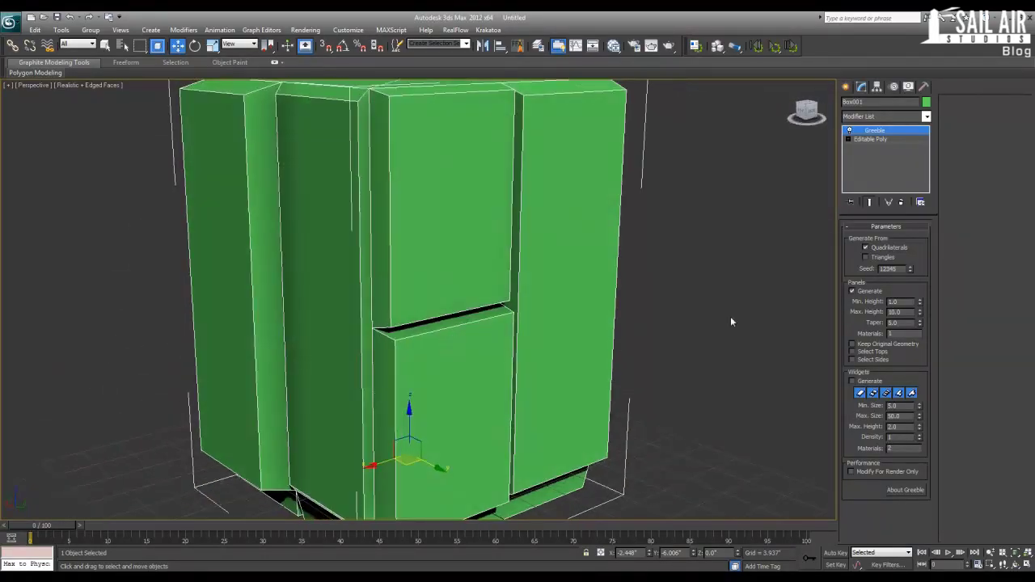
- Try out other panel minimum heights and a panel taper of 0.0, cancelling the trial changes
left_click_drag(921, 304, 888, 188)
left_click_drag(924, 326, 860, 394)
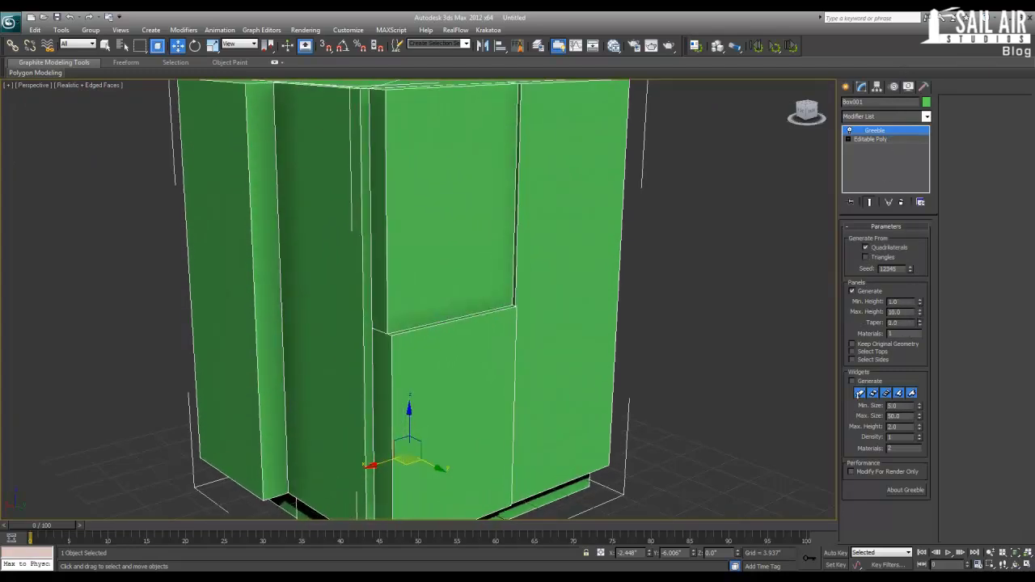
right_click(855, 419)
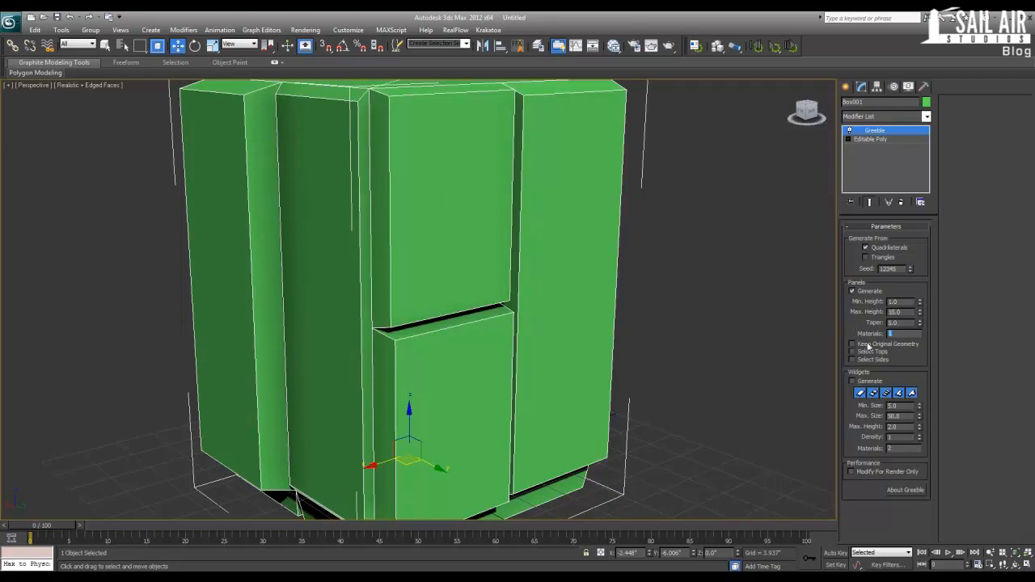
- Enable Keep Original Geometry and turn off panel generation, viewing the box from below
middle_click_drag(371, 289, 409, 307, "alt")
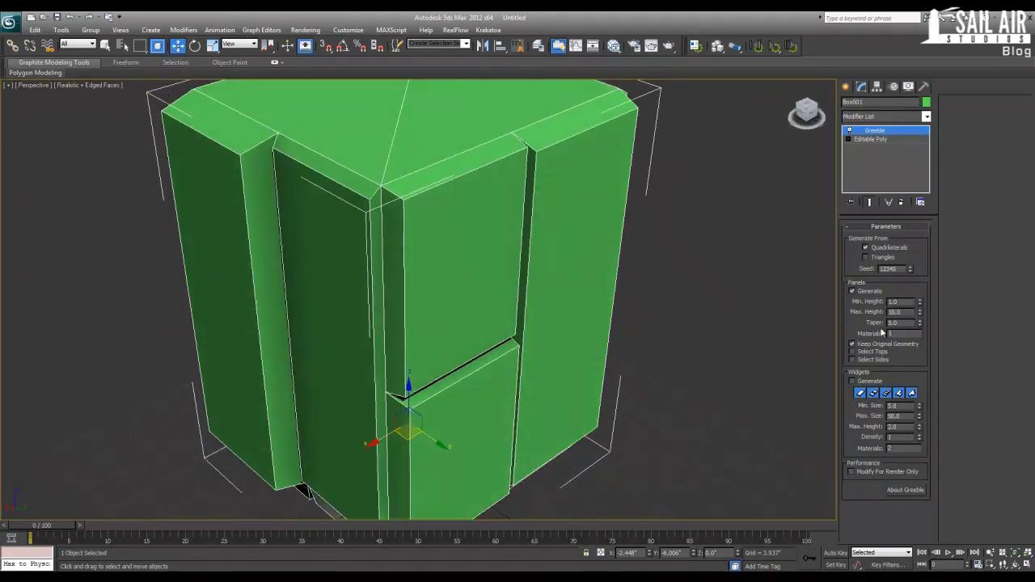
left_click(875, 293)
middle_click_drag(178, 325, 742, 301, "alt")
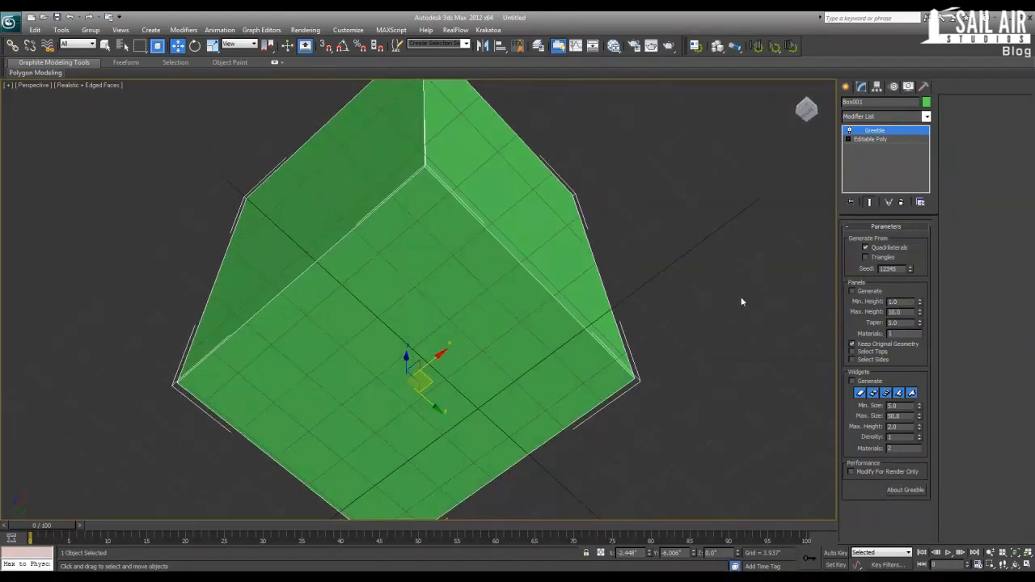
- Toggle Keep Original Geometry off and on with panel generation disabled to compare the box's faces
left_click(878, 348)
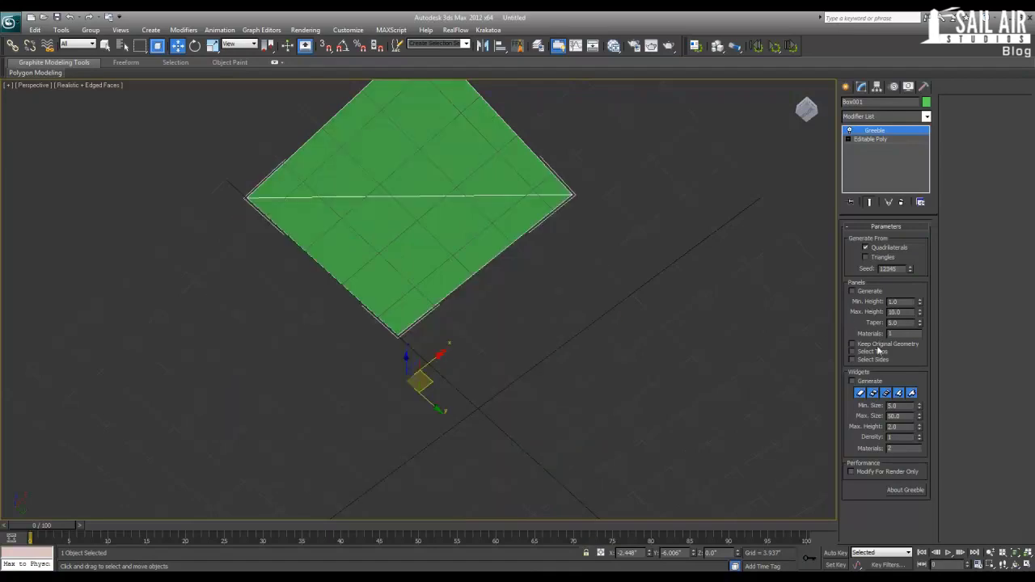
left_click(878, 348)
middle_click_drag(611, 306, 552, 359, "alt")
- Turn panel generation back on and disable Keep Original Geometry
left_click(882, 291)
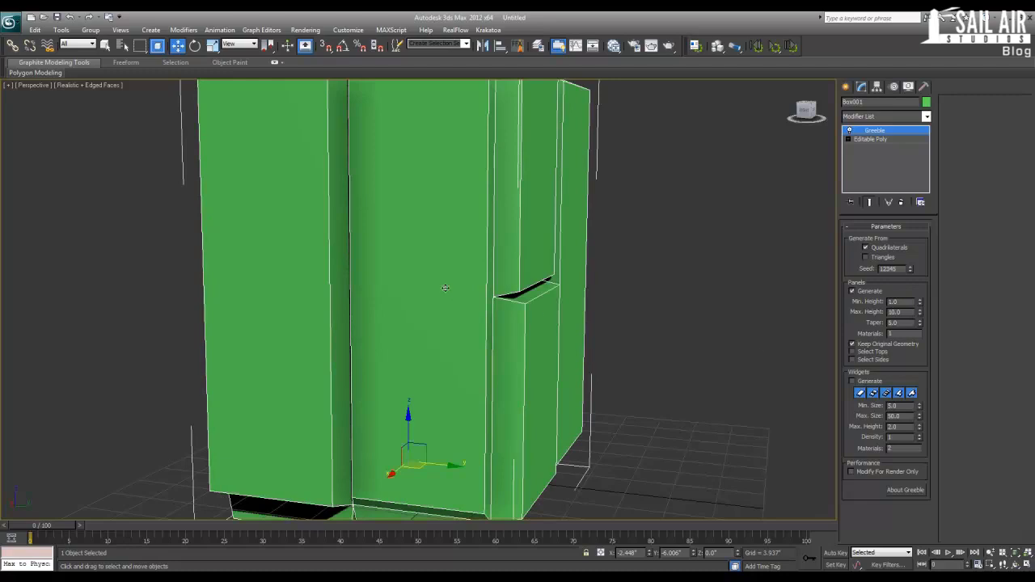
middle_click_drag(445, 288, 439, 303, "alt")
left_click(854, 345)
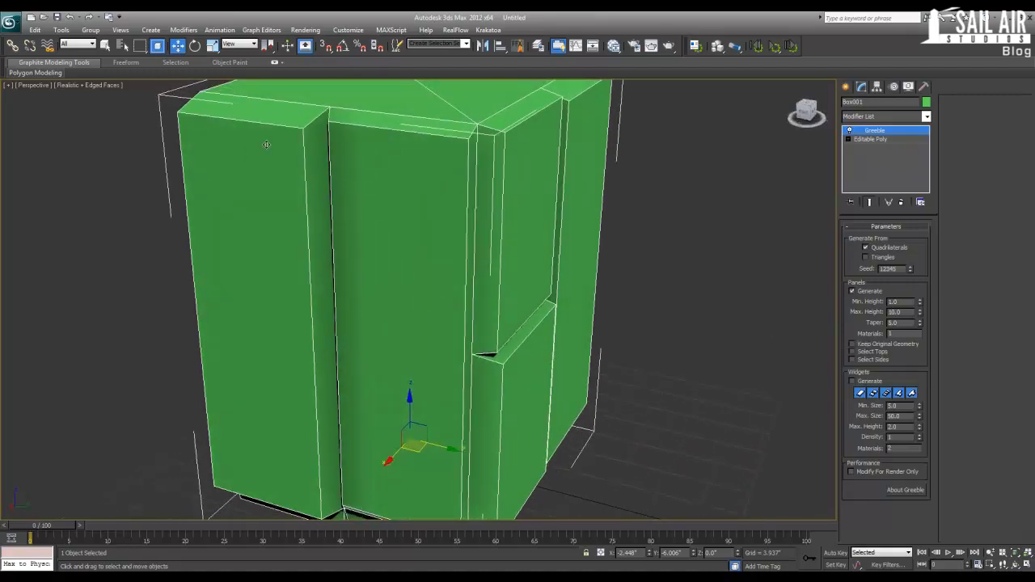
middle_click_drag(449, 234, 458, 228, "alt")
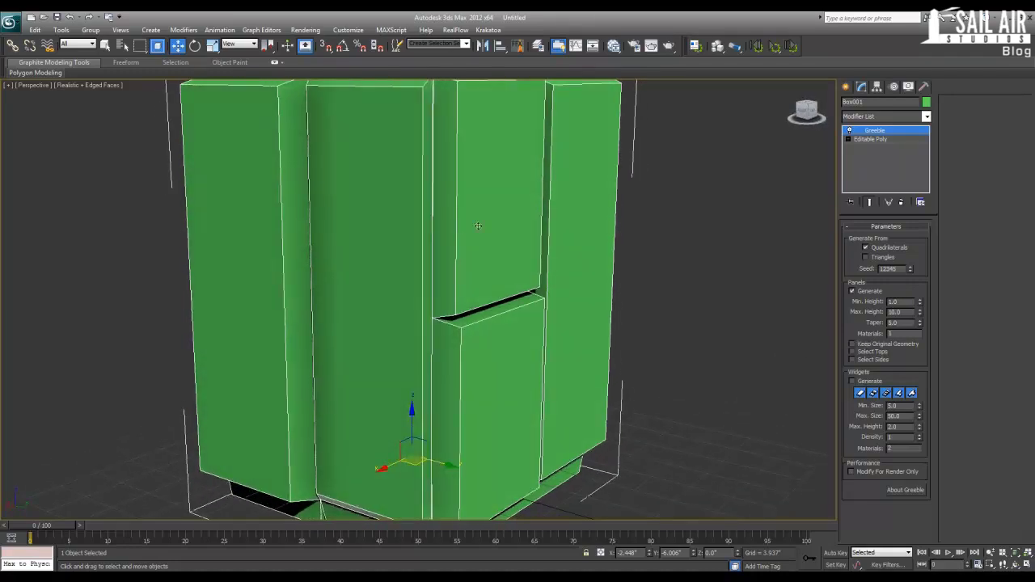
- Enable Select Tops and Select Sides for the panels while inspecting the box
left_click(855, 353)
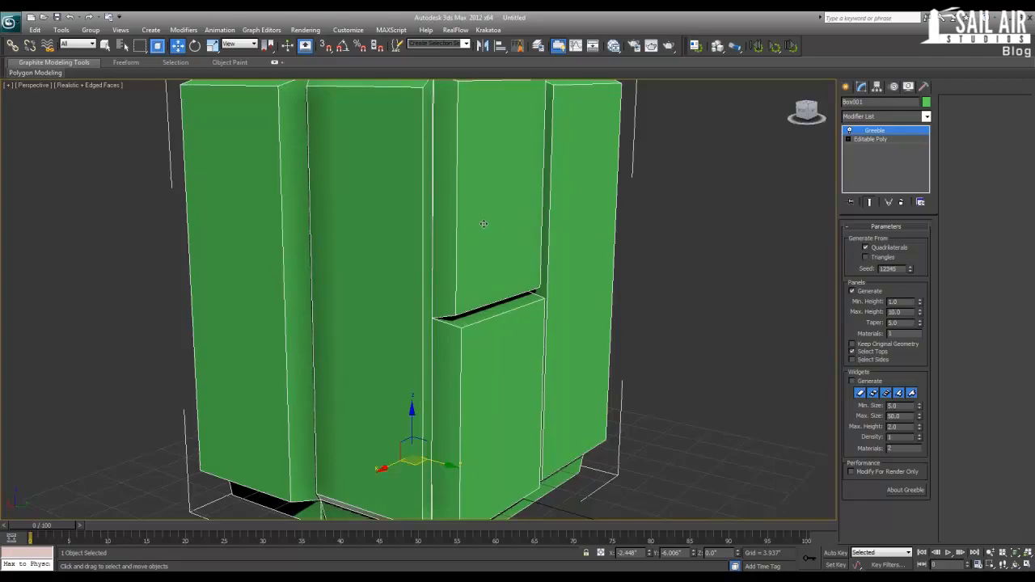
middle_click_drag(494, 207, 484, 221, "alt")
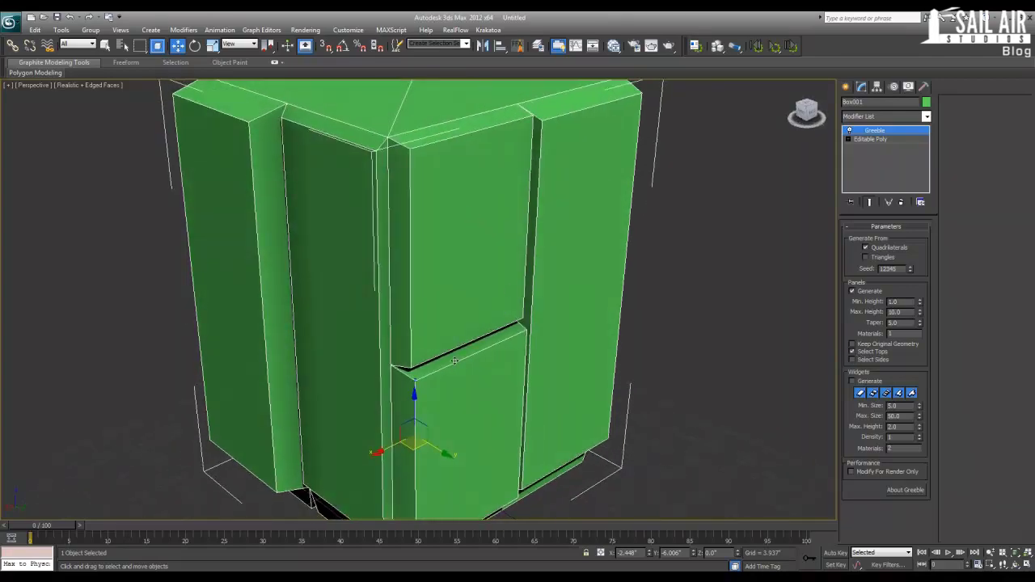
middle_click_drag(328, 325, 487, 321, "alt")
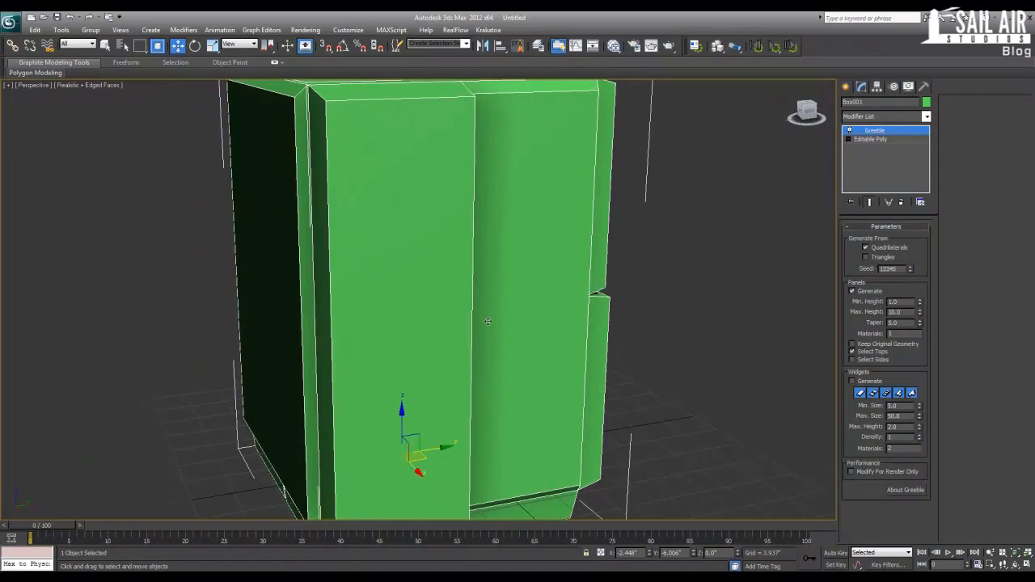
left_click(867, 360)
middle_click_drag(345, 196, 425, 205, "alt")
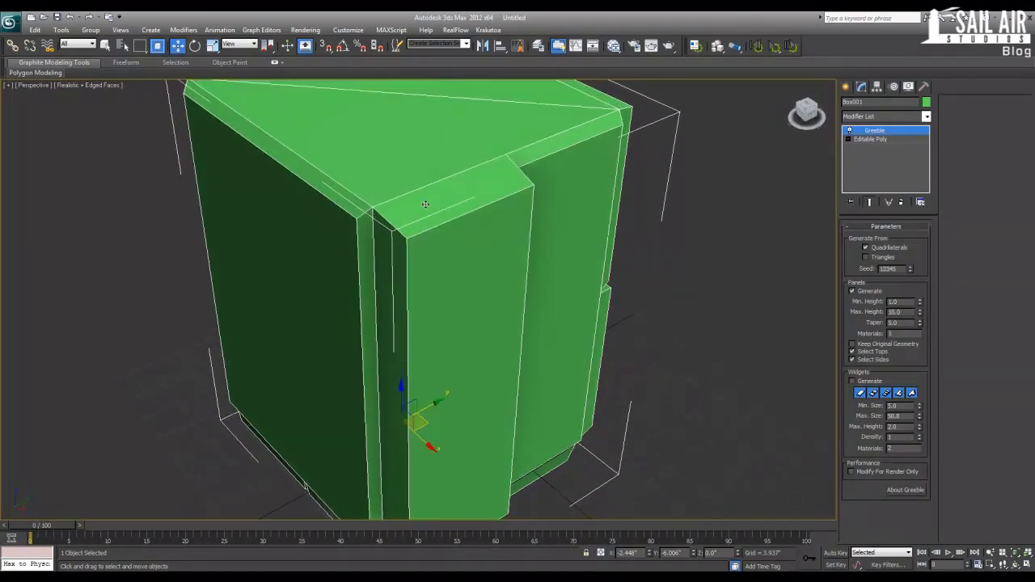
- Disable both Select Tops and Select Sides for the panels
left_click(877, 353)
left_click(874, 354)
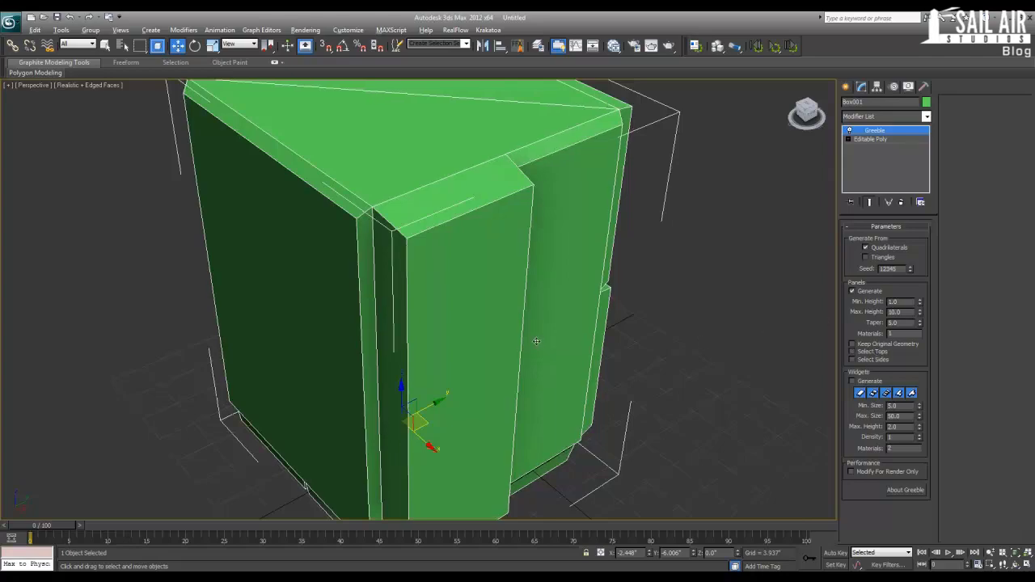
mouse_move(537, 341)
middle_mouse_down("alt")
mouse_move(513, 354)
mouse_move(551, 331)
middle_mouse_up("alt")
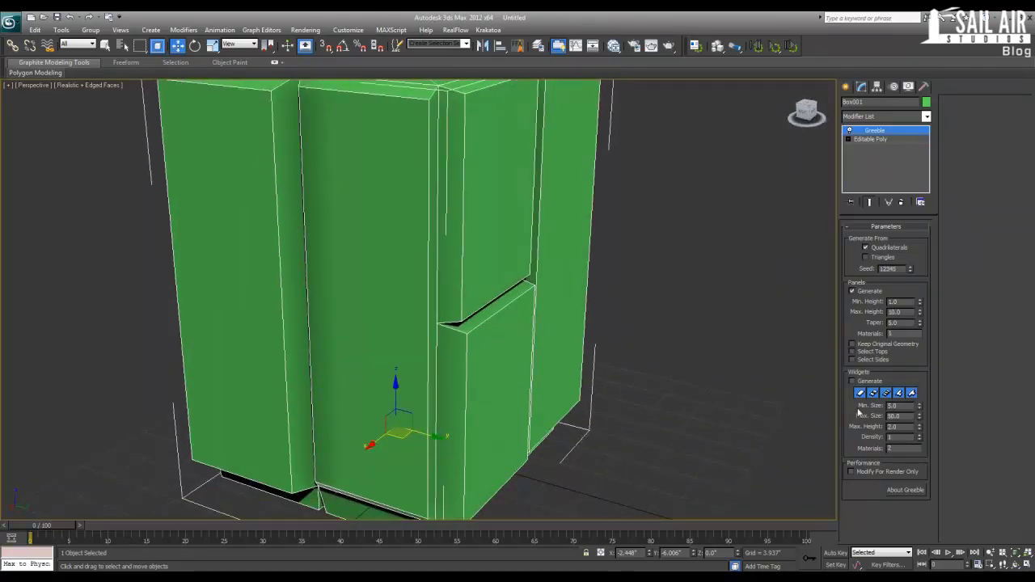
- Turn widget generation back on and examine the widget shapes on the box's panels
left_click(857, 382)
middle_click_drag(361, 212, 417, 141)
scroll(367, 275, "up", 4)
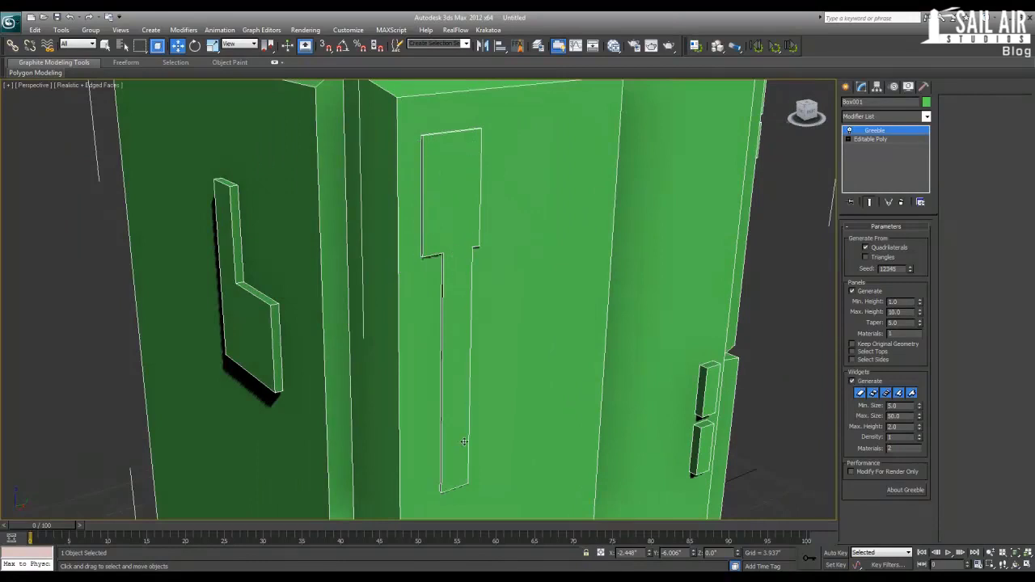
scroll(463, 441, "down", 4)
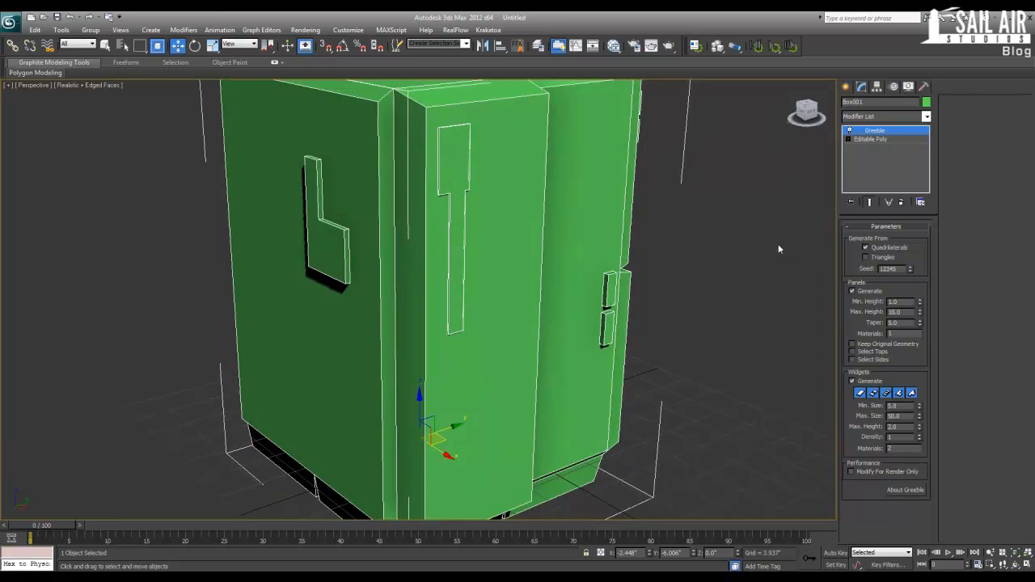
middle_click_drag(409, 263, 476, 276, "alt")
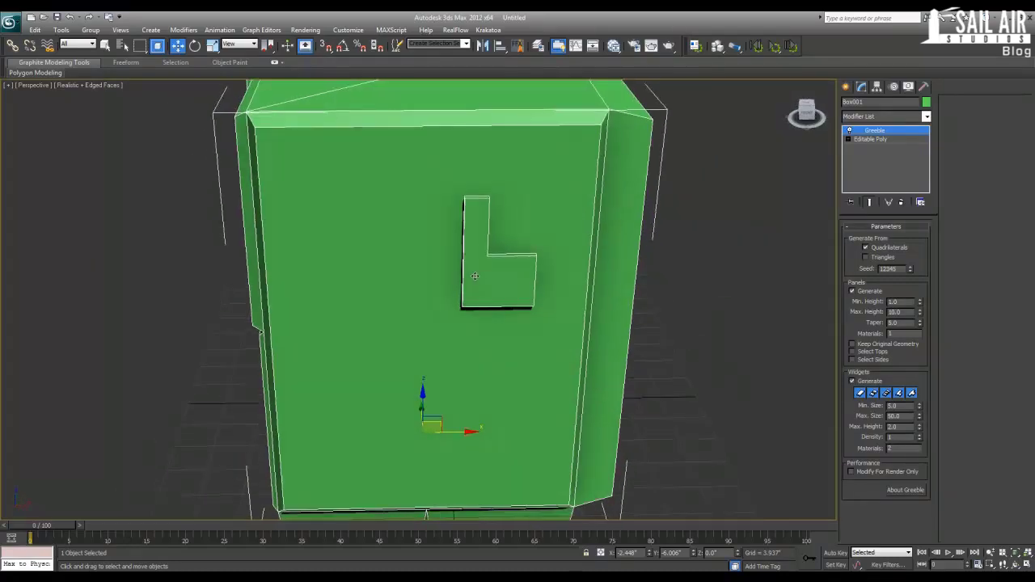
- Turn off all five widget shape types and re-enable only the first one
left_click(861, 393)
left_click(875, 394)
left_click(898, 394)
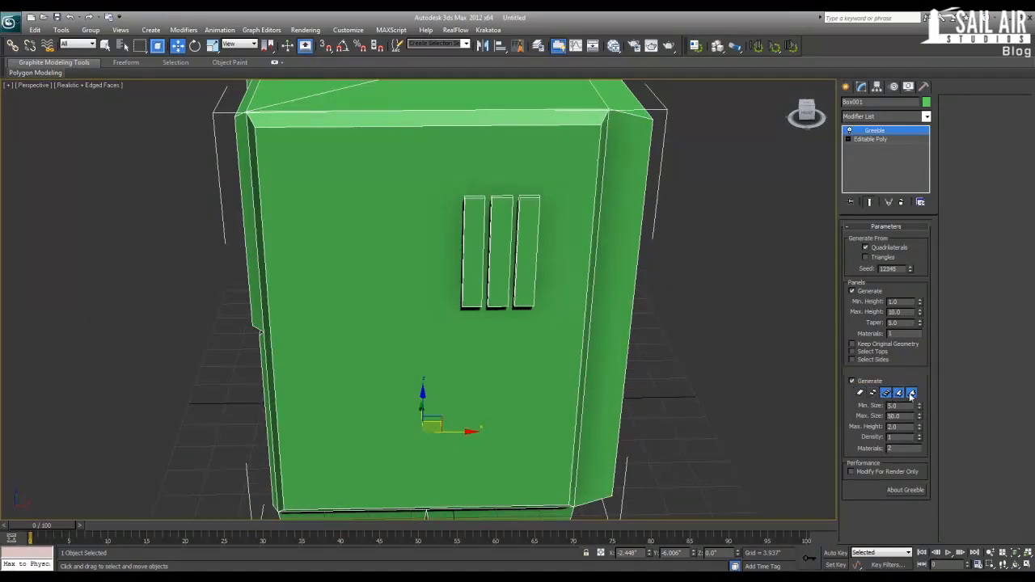
left_click(912, 394)
left_click(886, 394)
middle_click_drag(613, 278, 455, 268, "alt")
left_click(860, 393)
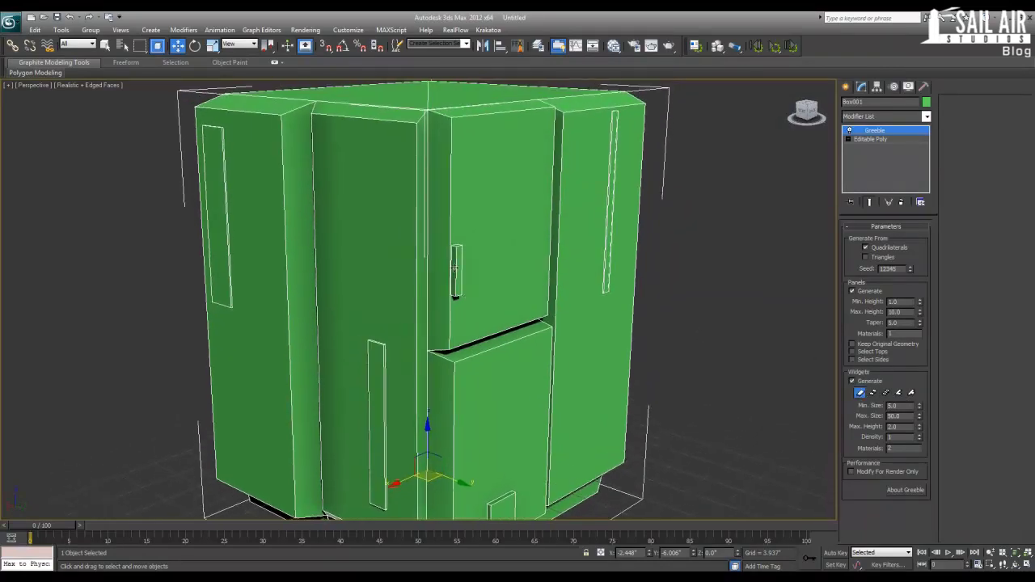
- Switch widget generation from the first shape to only the second shape and examine the resulting widgets on the box
left_click(861, 394)
left_click(871, 394)
middle_click_drag(572, 294, 489, 195, "alt")
middle_click_drag(589, 377, 586, 336, "alt")
scroll(587, 345, "up", 2)
scroll(587, 344, "down", 2)
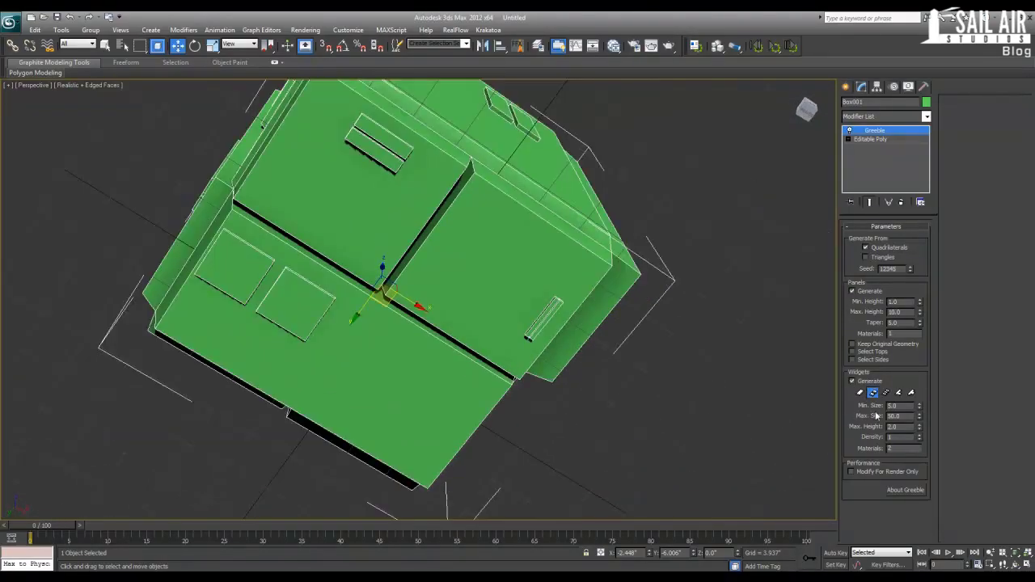
- Generate only the third widget shape, switch to only the fourth, and inspect each on the box's panels
left_click(886, 393)
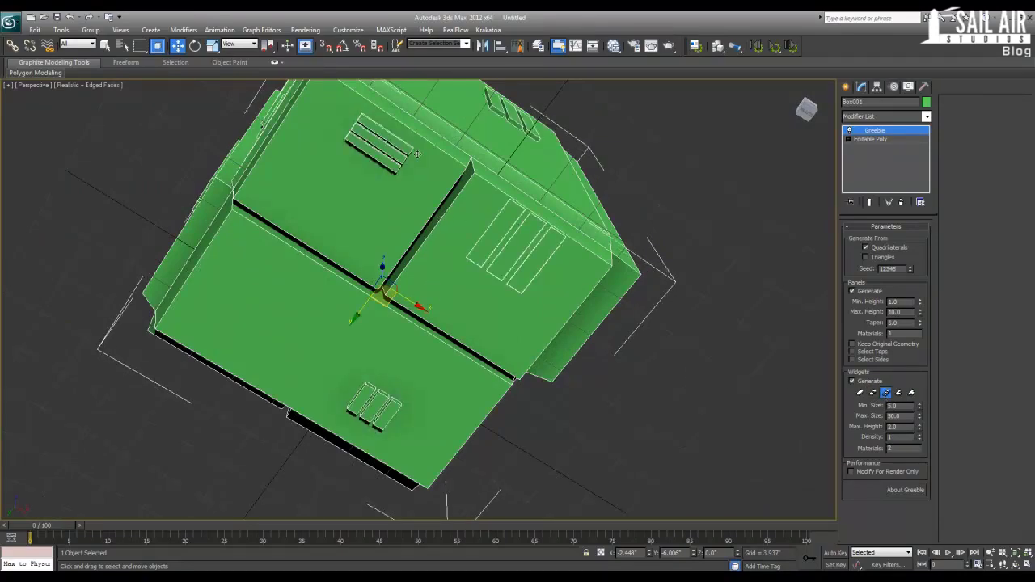
middle_click_drag(416, 158, 470, 295, "alt")
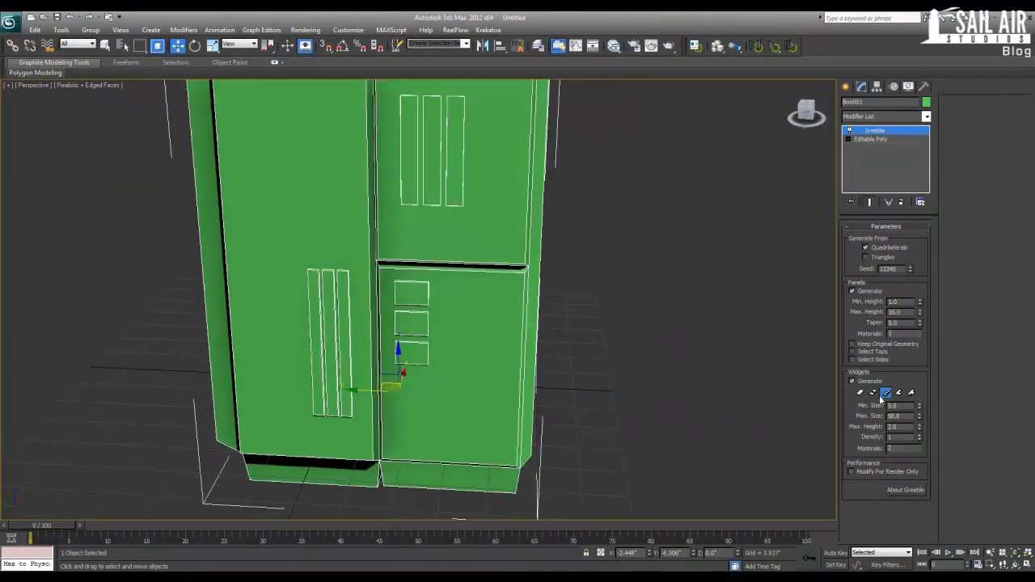
left_click(884, 394)
left_click(898, 392)
middle_click_drag(295, 241, 448, 231, "alt")
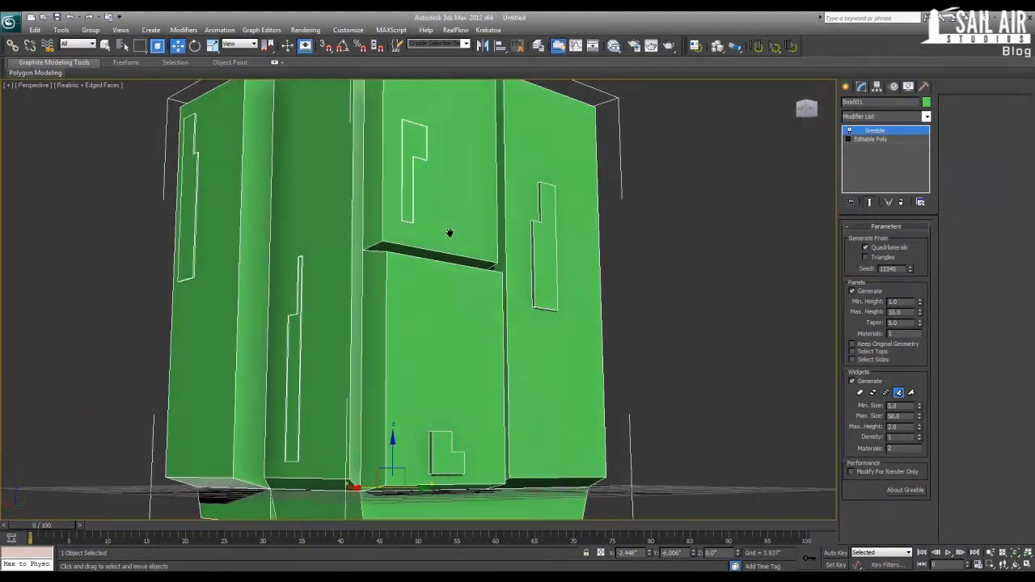
- Replace the fourth widget shape with only the fifth and examine its widgets around the box
left_click(898, 392)
left_click(912, 392)
middle_click_drag(404, 222, 523, 251, "alt")
middle_click_drag(356, 206, 809, 342, "alt")
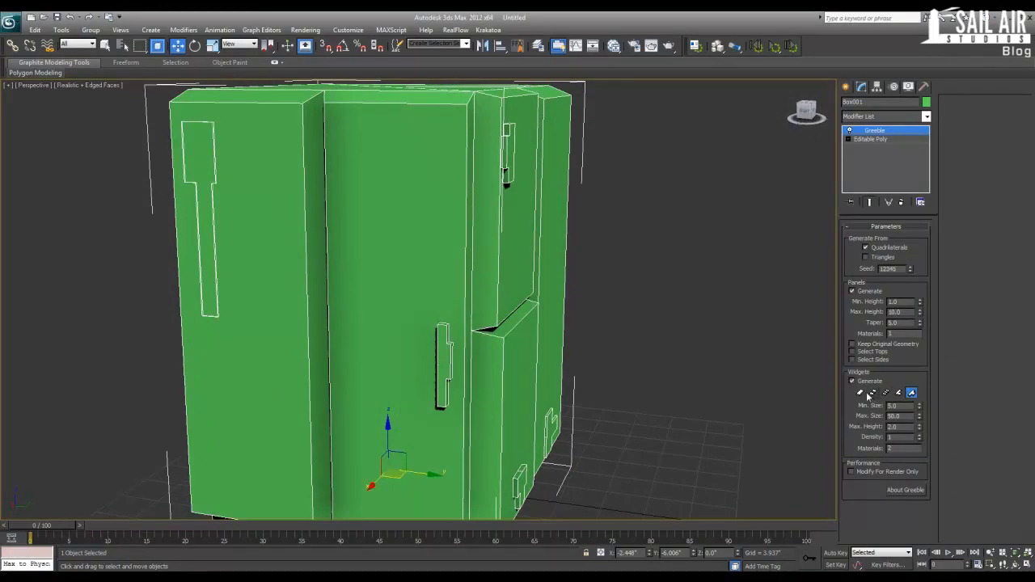
- Re-enable the other four widget shapes alongside the fifth while checking the mixed widgets on the box
left_click(898, 392)
left_click(898, 394)
left_click(899, 394)
middle_click_drag(663, 330, 420, 249, "alt")
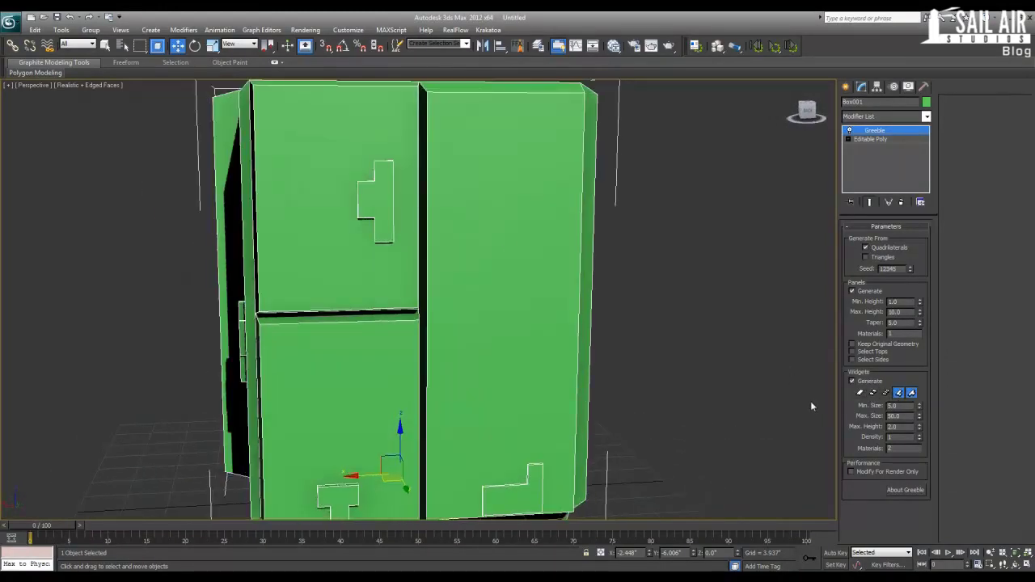
left_click(885, 392)
middle_click_drag(397, 186, 752, 294, "alt")
left_click(873, 392)
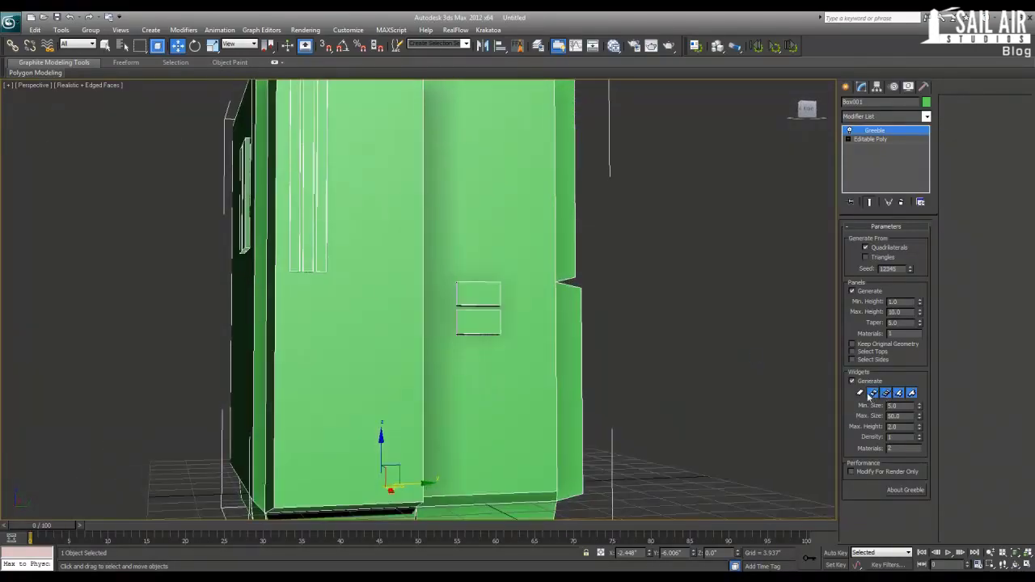
left_click(860, 392)
middle_click_drag(346, 300, 389, 301, "alt")
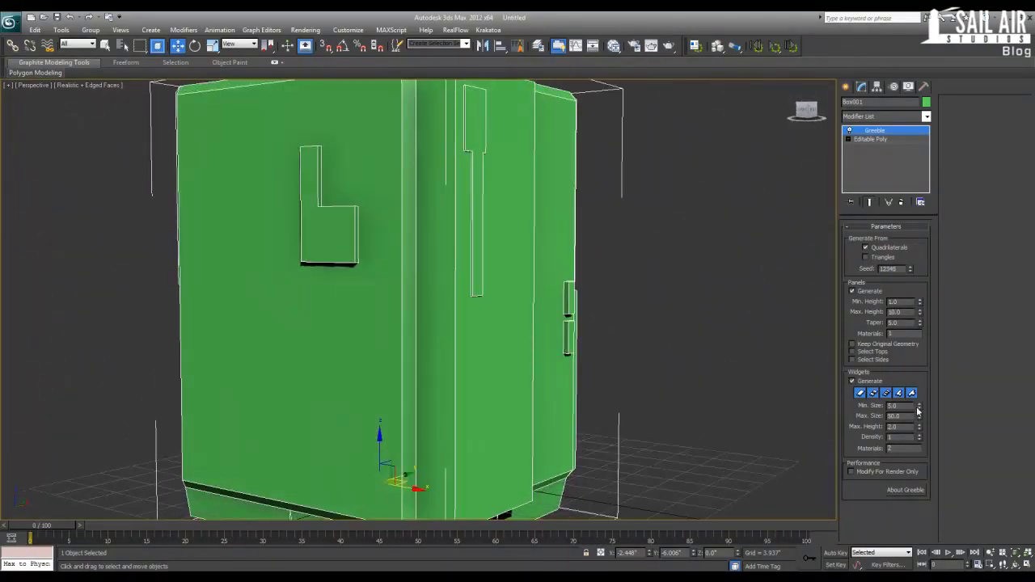
- Try adjusting the widgets' minimum size, maximum size, maximum height and density
left_click_drag(918, 409, 865, 179)
left_click_drag(920, 417, 897, 387)
left_click_drag(918, 434, 881, 467)
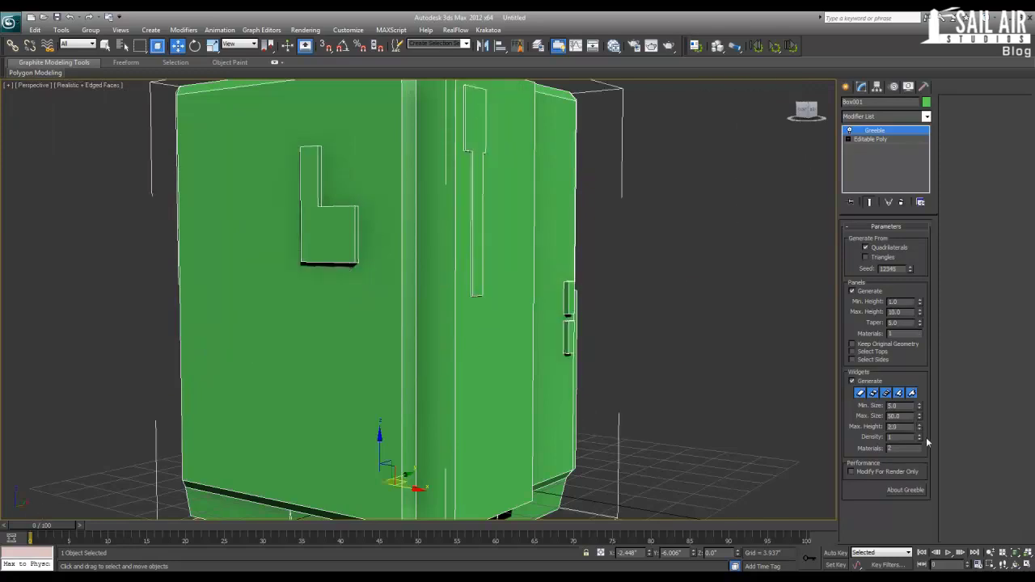
left_click_drag(921, 438, 889, 402)
- Examine the generated panels and widgets on the box from several sides and distances
middle_click_drag(441, 324, 370, 337, "alt")
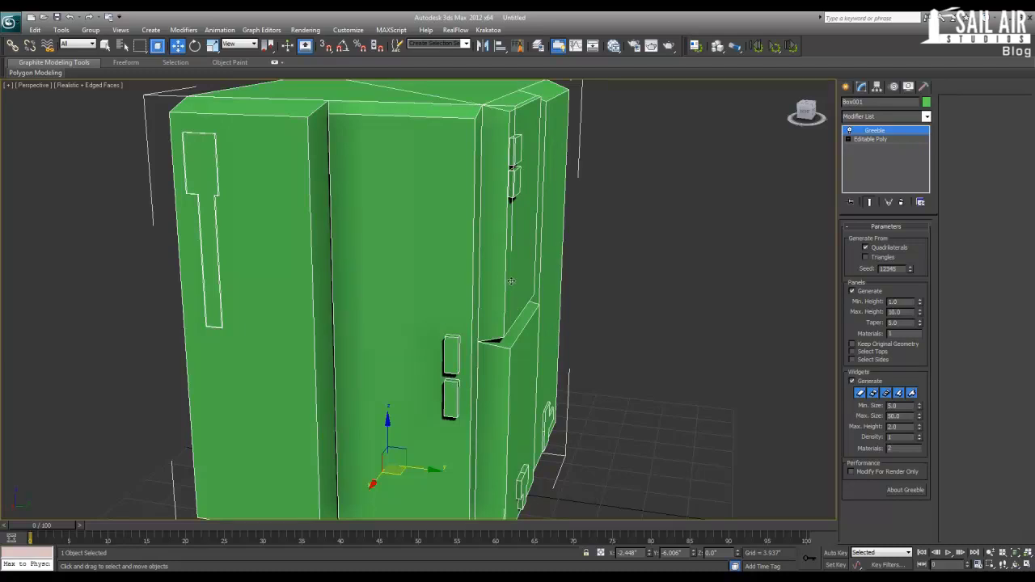
middle_click_drag(511, 281, 440, 282, "alt")
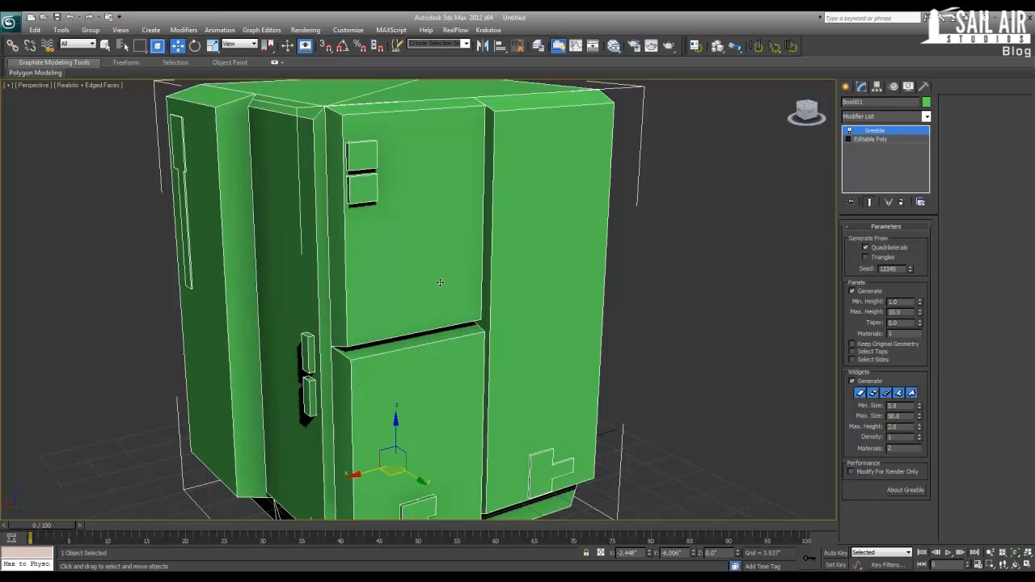
scroll(440, 282, "down", 3)
middle_click_drag(407, 315, 411, 243, "alt")
scroll(465, 245, "up", 3)
scroll(503, 257, "down", 2)
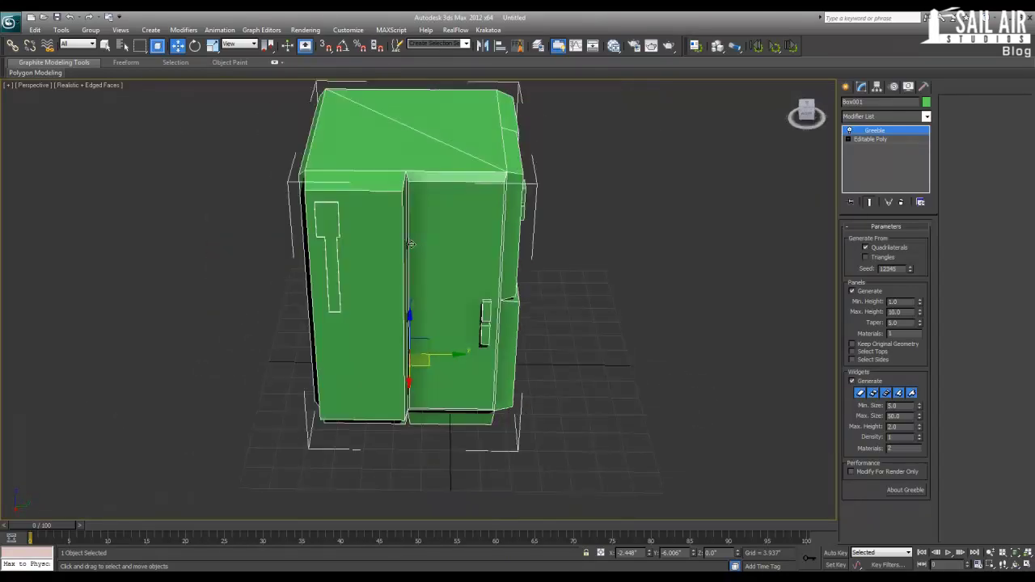
middle_click_drag(553, 256, 514, 250, "alt")
scroll(514, 250, "down", 3)
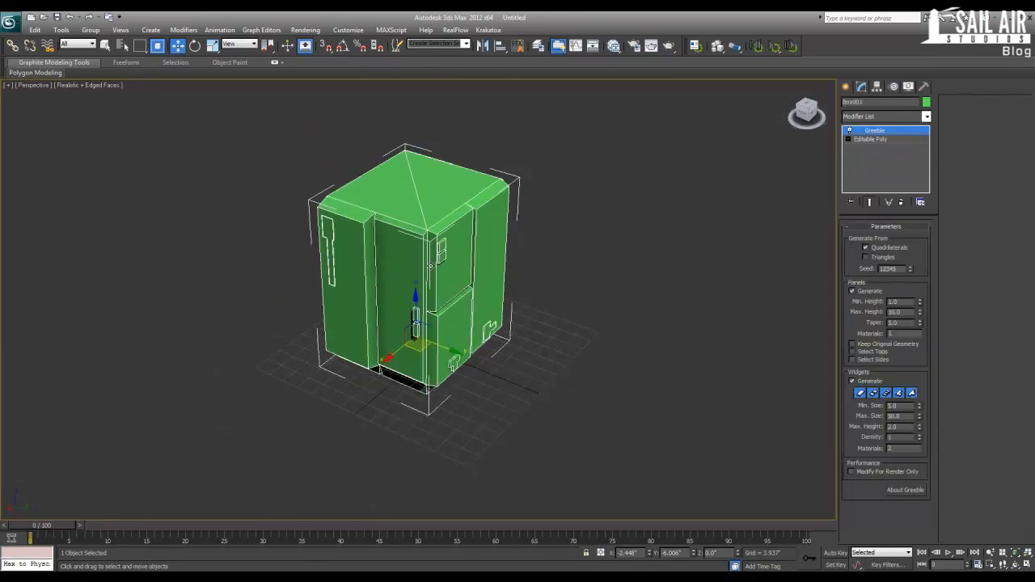
- Delete the greebled box and create a new box about 49 inches tall on the grid
key("Delete")
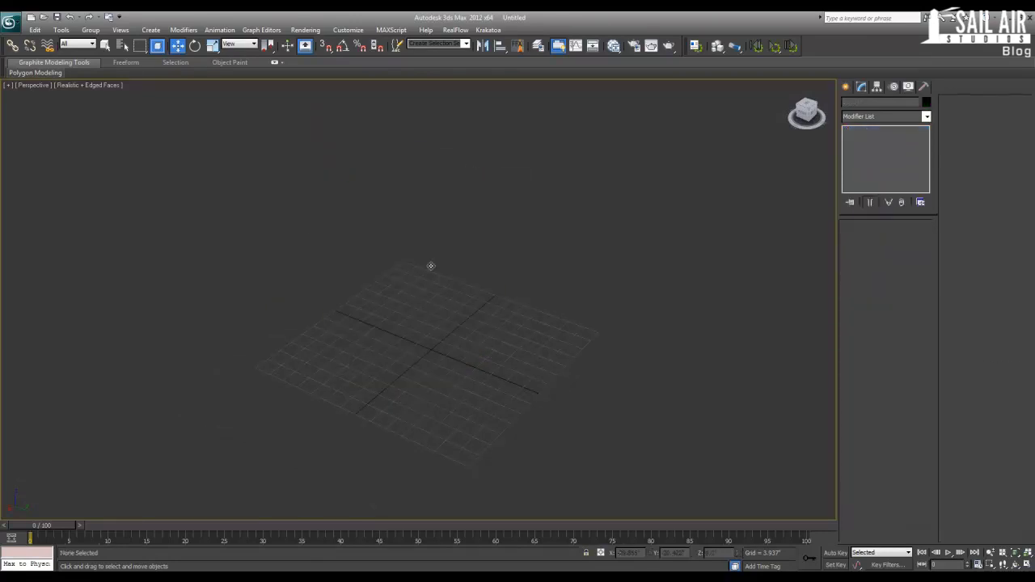
left_click(846, 87)
left_click(867, 156)
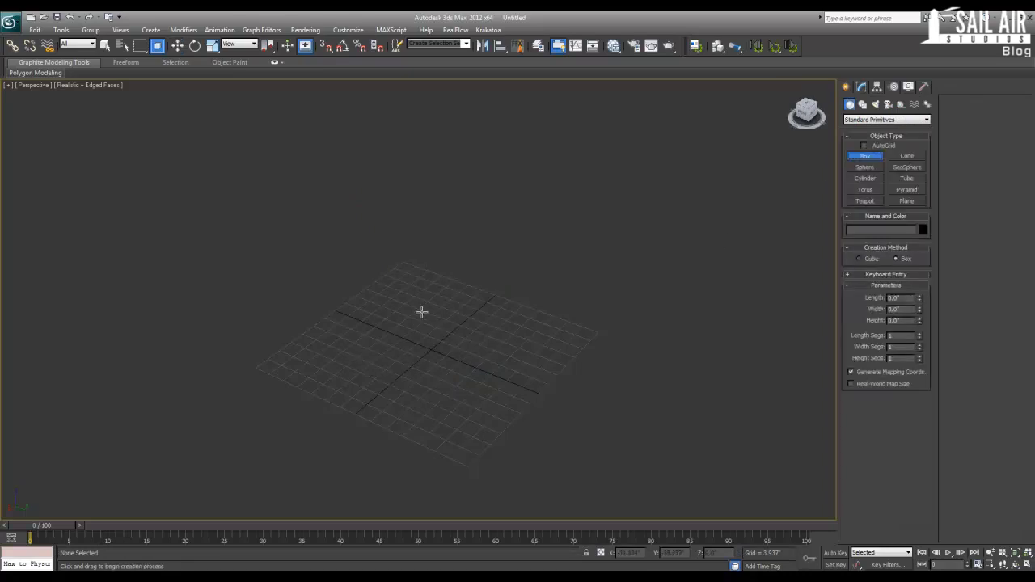
left_click_drag(423, 305, 446, 401)
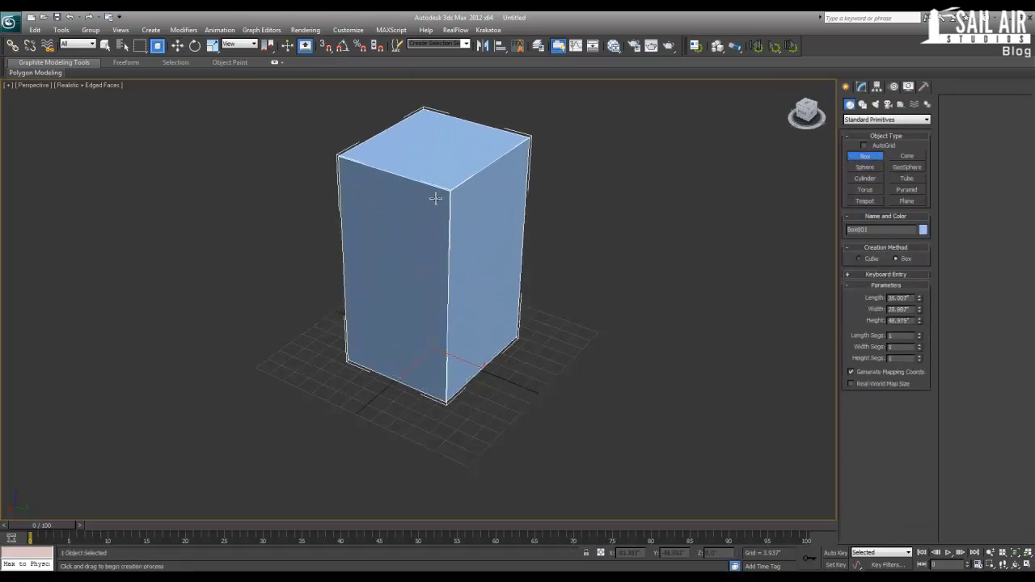
left_click(435, 199)
- Set the new box's length and width to 15 inches and its height to 30 inches
key("w")
left_click(862, 88)
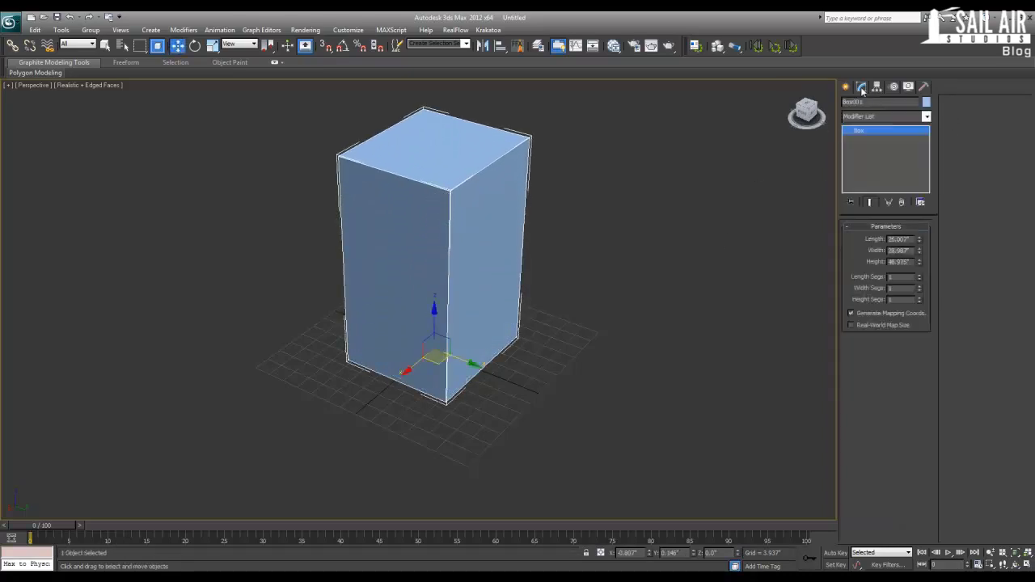
double_click(911, 239)
type("15")
key("Tab")
type("15")
key("Tab")
key("Tab")
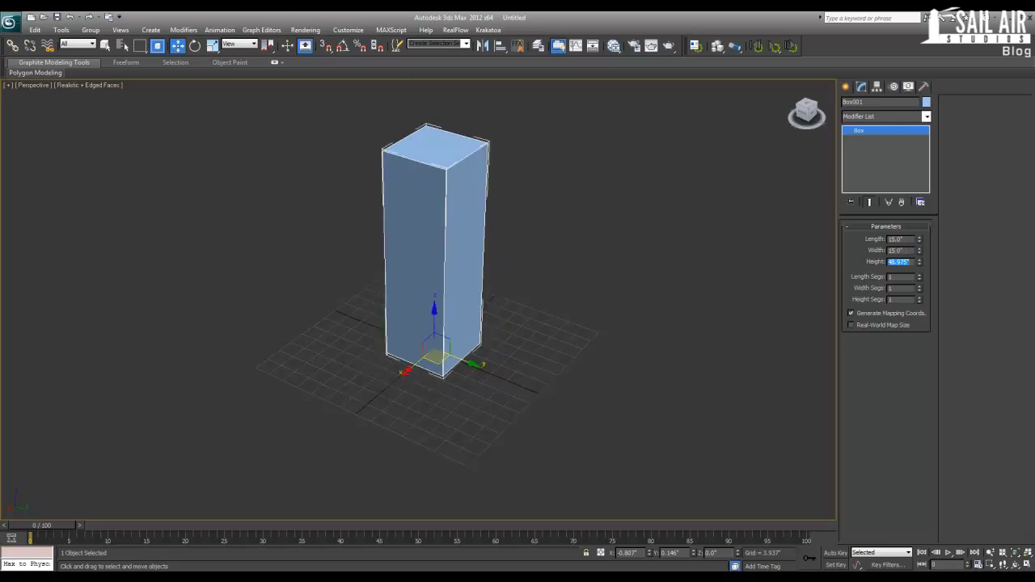
type("30")
key("Return")
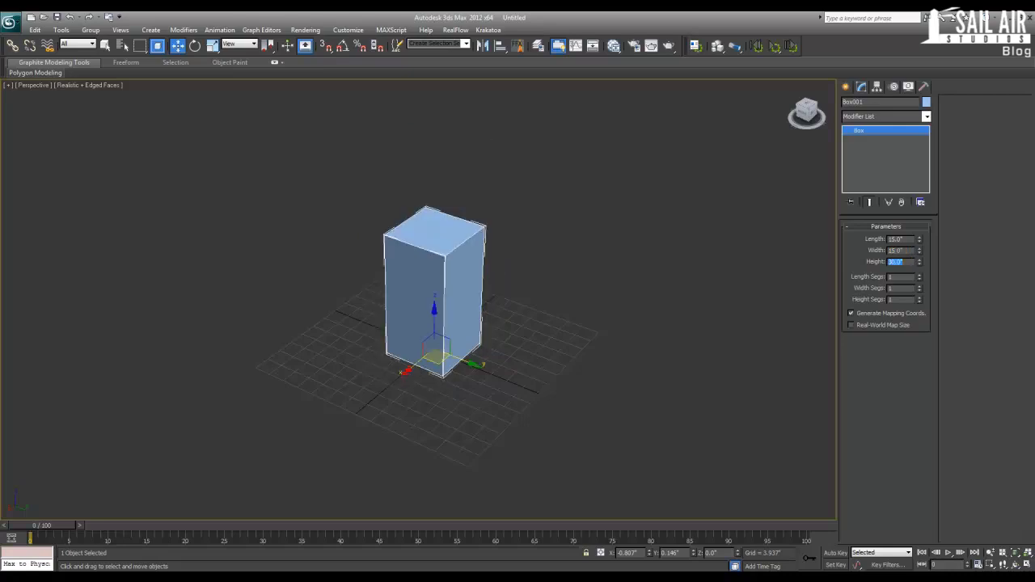
key("z")
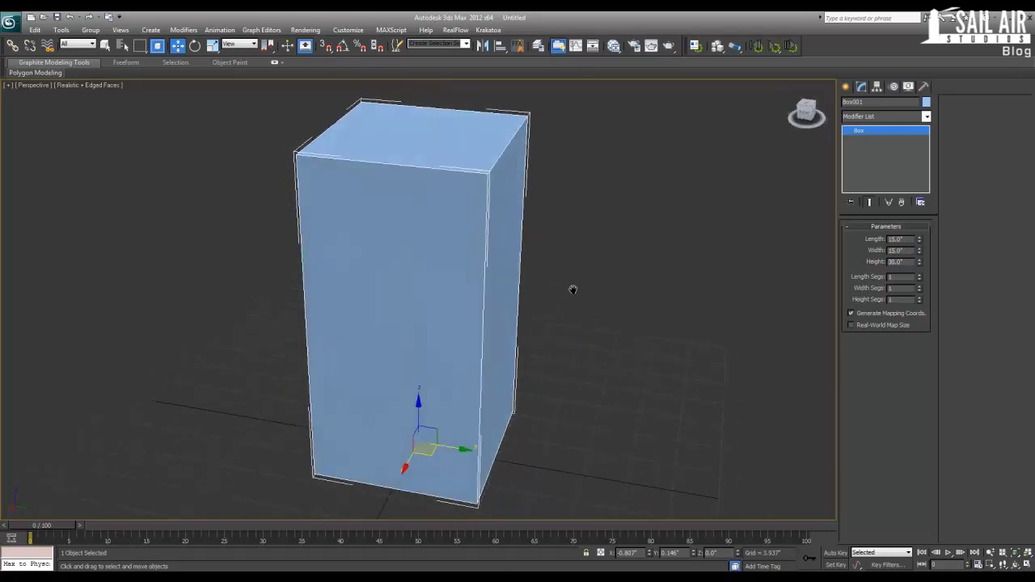
- Apply the Greeble modifier to the new box and inspect the panels and widgets on its top and sides
left_click(853, 118)
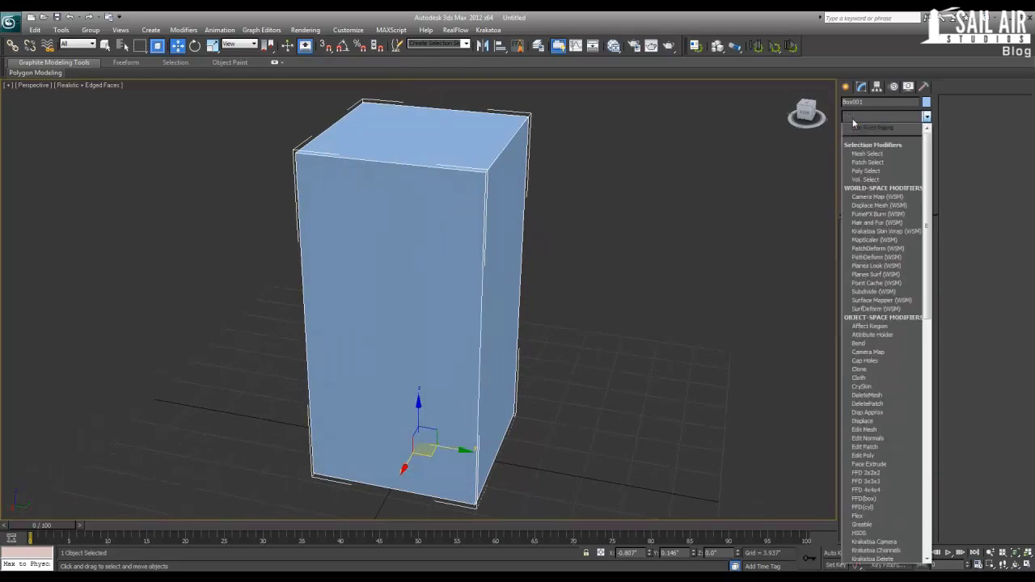
key("g")
left_click(856, 127)
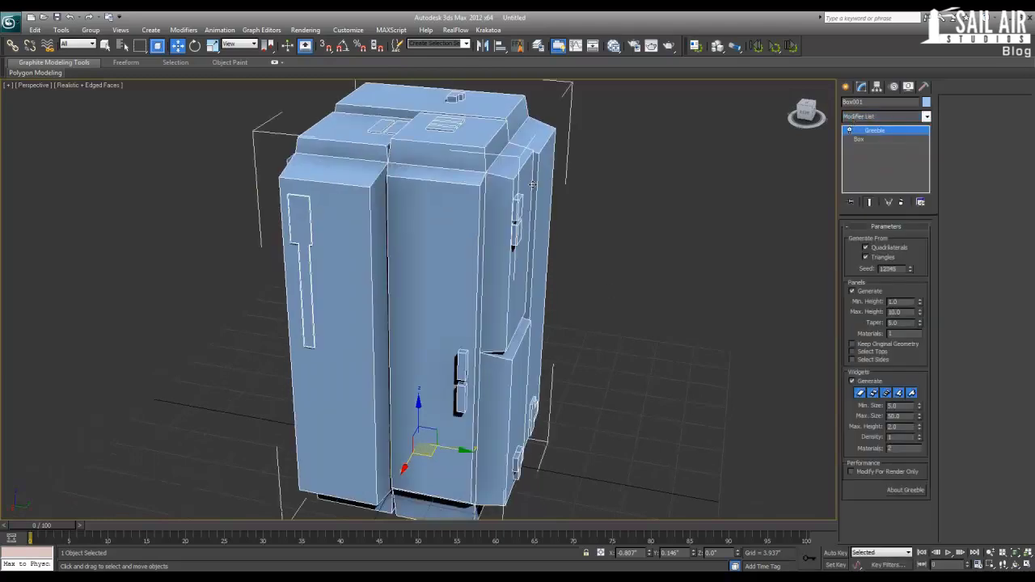
middle_click_drag(542, 224, 430, 228, "alt")
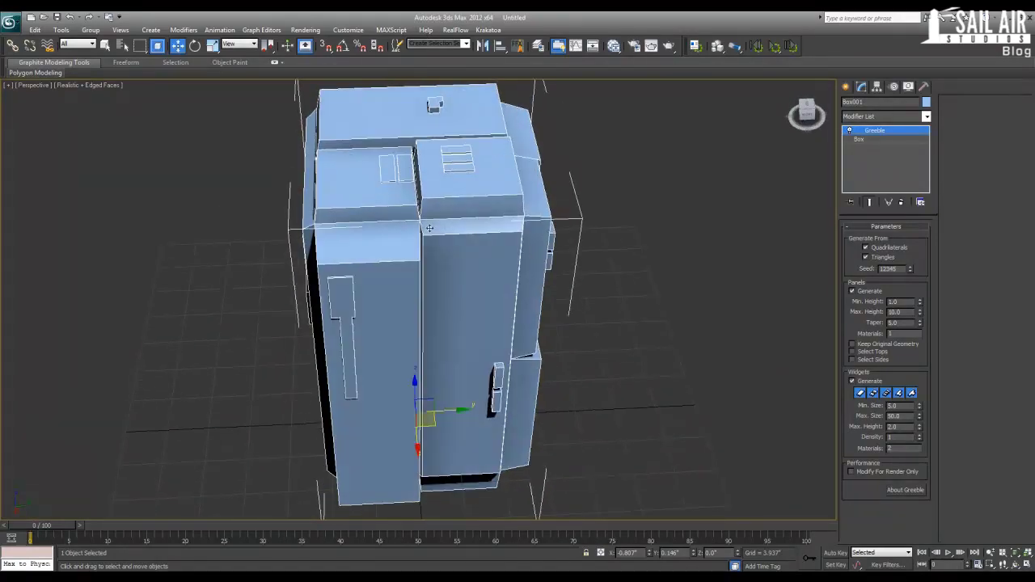
- Disable the Greeble modifier, add a Mesh Select modifier and place it beneath Greeble in the stack
left_click(849, 131)
left_click(874, 117)
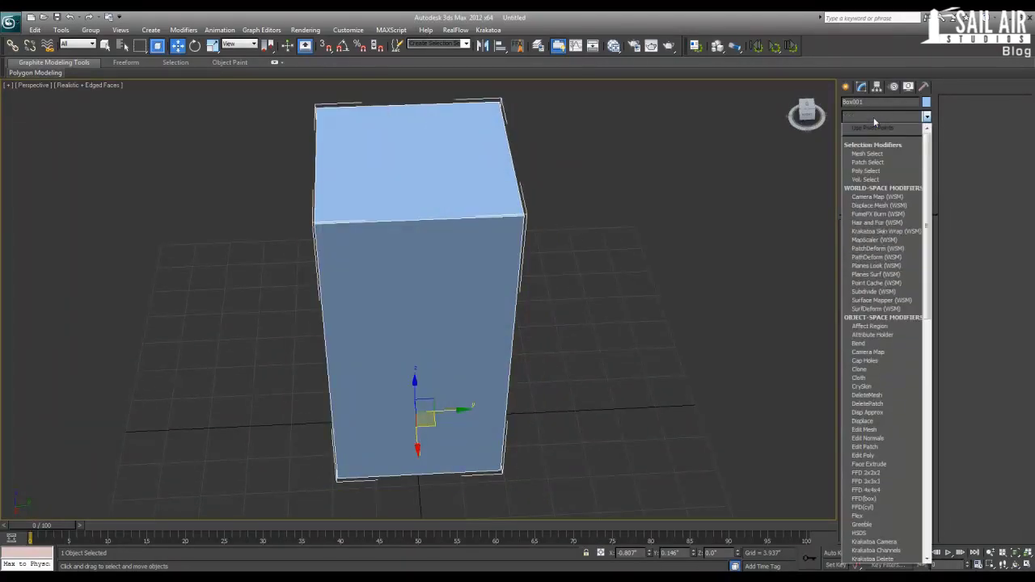
scroll(874, 122, "down", 2)
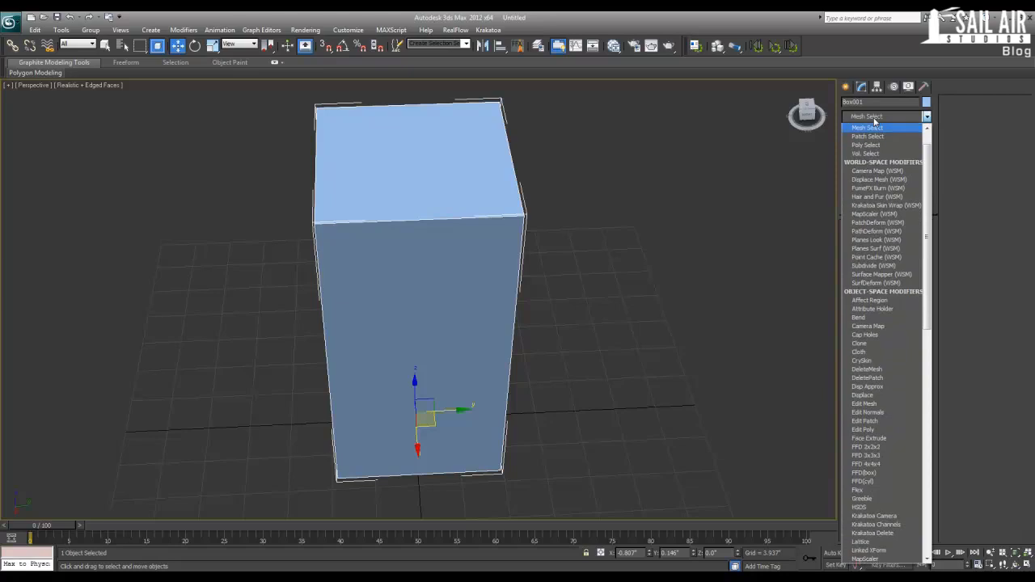
left_click(878, 128)
left_click(882, 117)
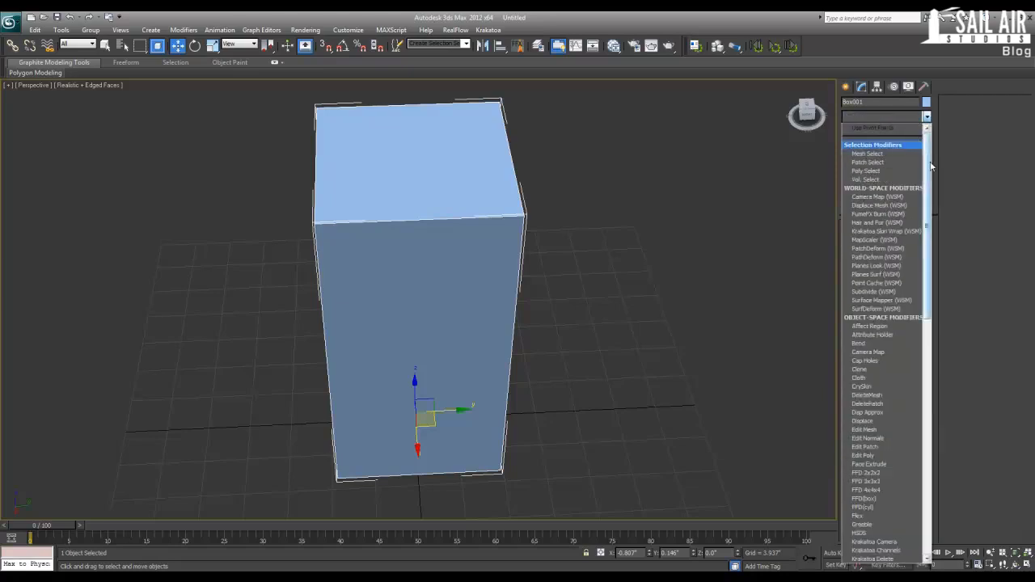
left_click(870, 153)
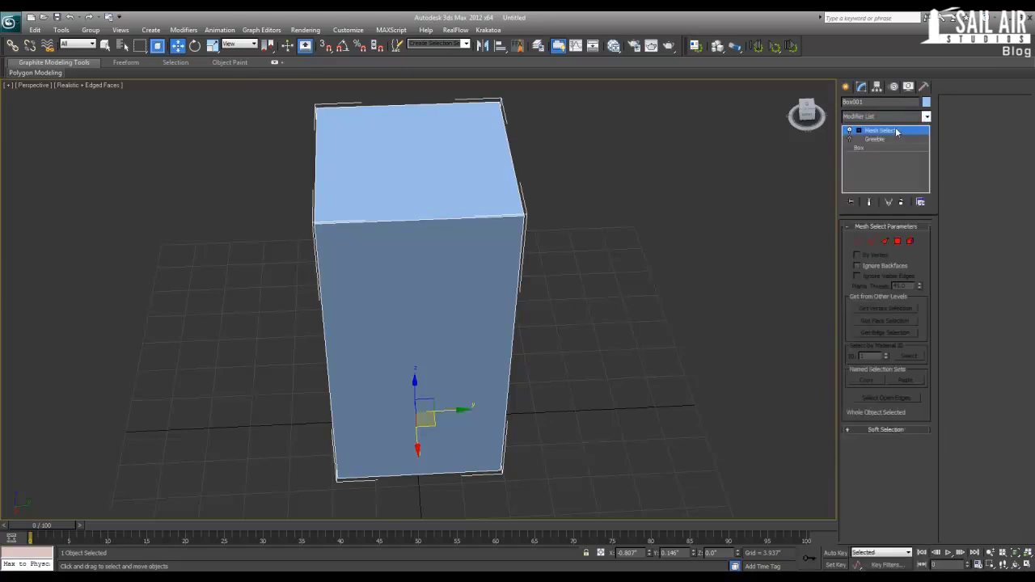
left_click_drag(896, 145, 873, 139)
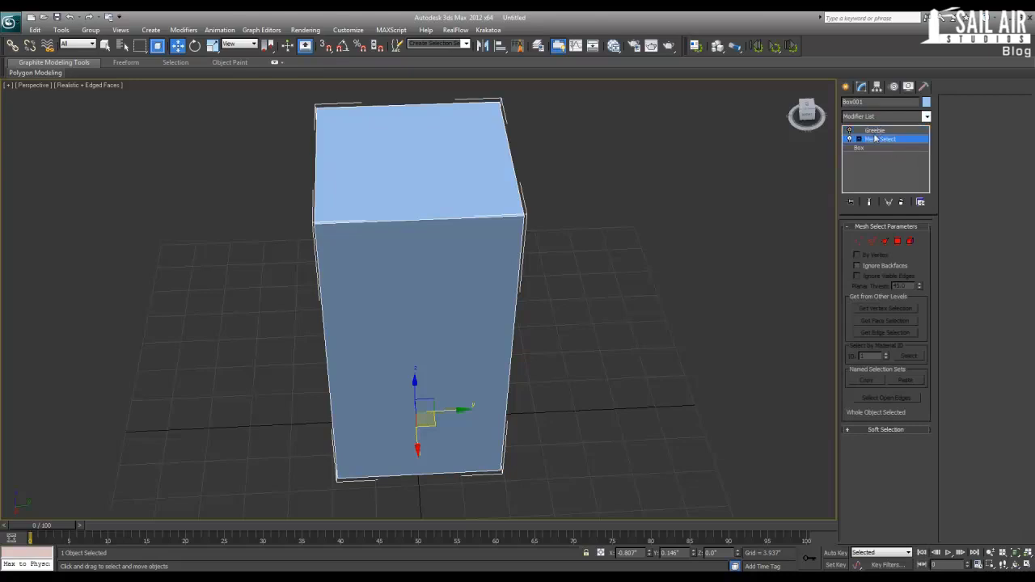
- Select the box's top polygon in Mesh Select and re-enable Greeble so it affects only that face
left_click(898, 241)
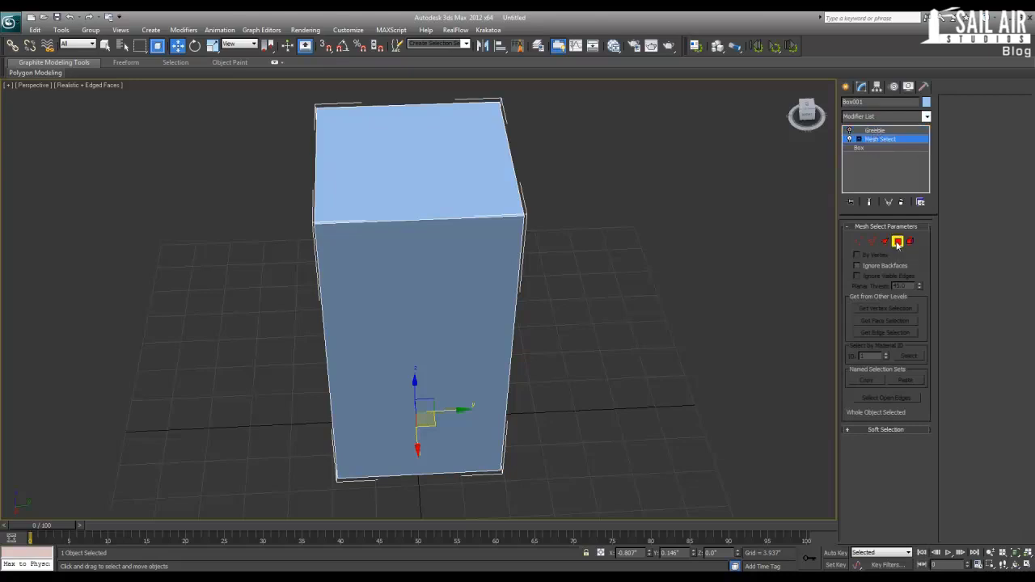
left_click(436, 169)
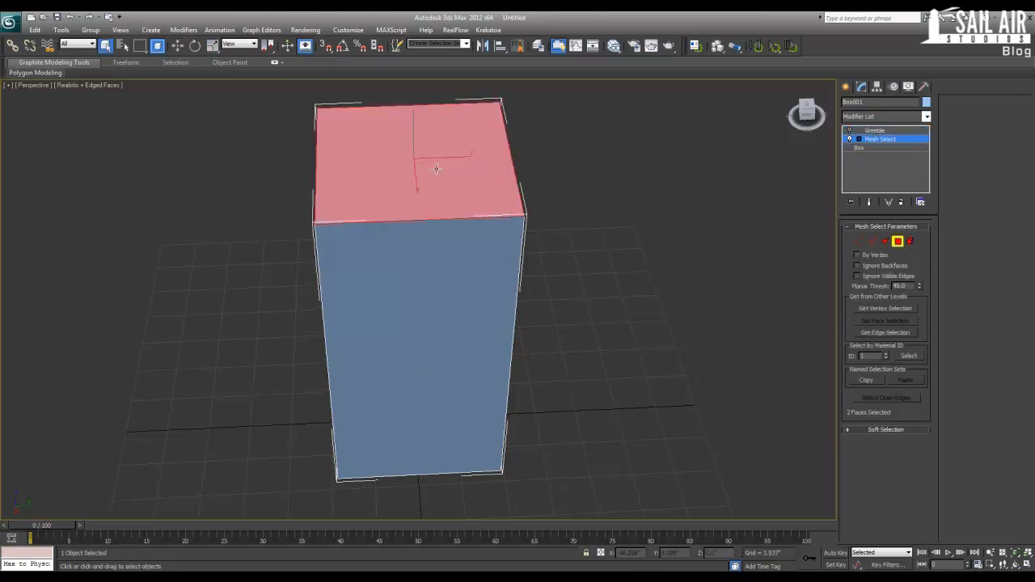
left_click(884, 131)
left_click(850, 131)
middle_click_drag(518, 202, 437, 121, "alt")
scroll(501, 148, "up", 3)
middle_click_drag(501, 148, 428, 294)
scroll(411, 186, "up", 3)
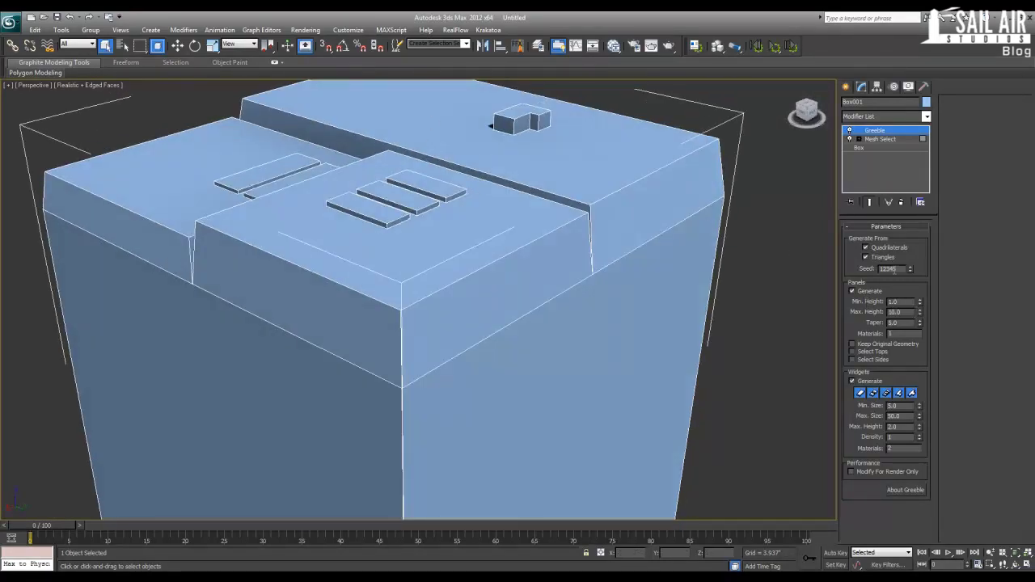
- Turn off panel generation and enable Keep Original Geometry for the greebled top face
left_click(862, 291)
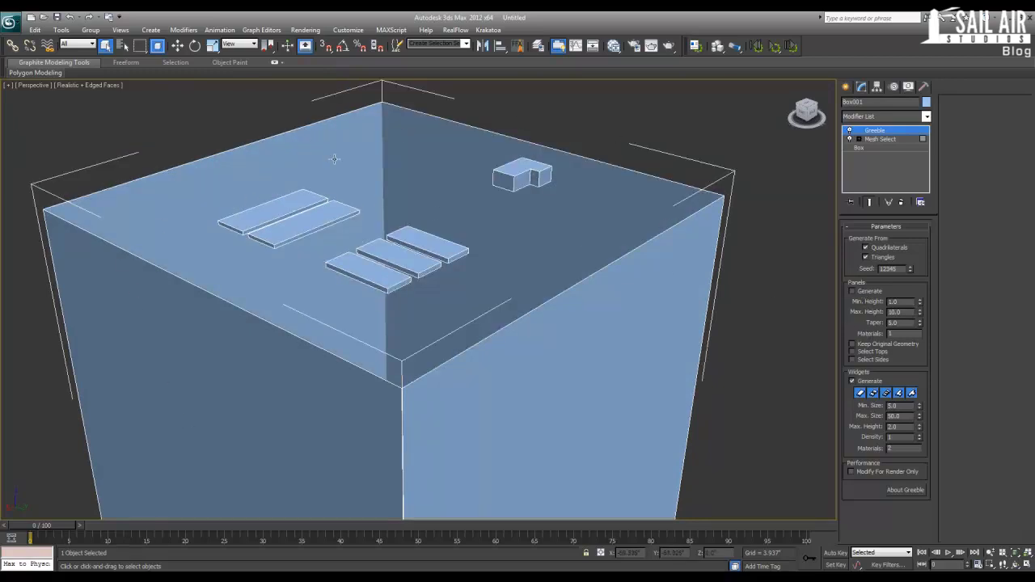
middle_click_drag(450, 190, 477, 203, "alt")
left_click(905, 348)
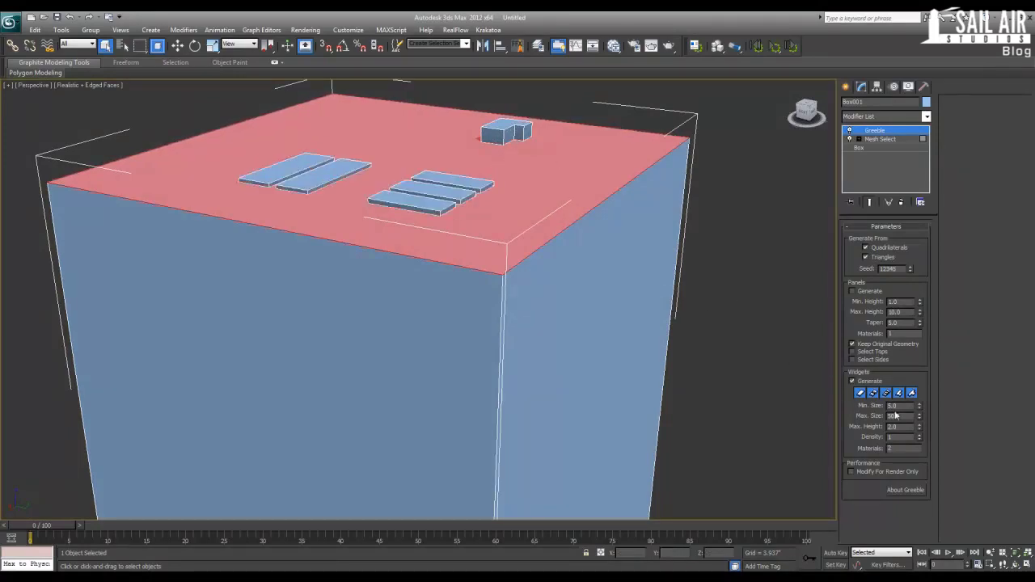
scroll(542, 271, "down", 2)
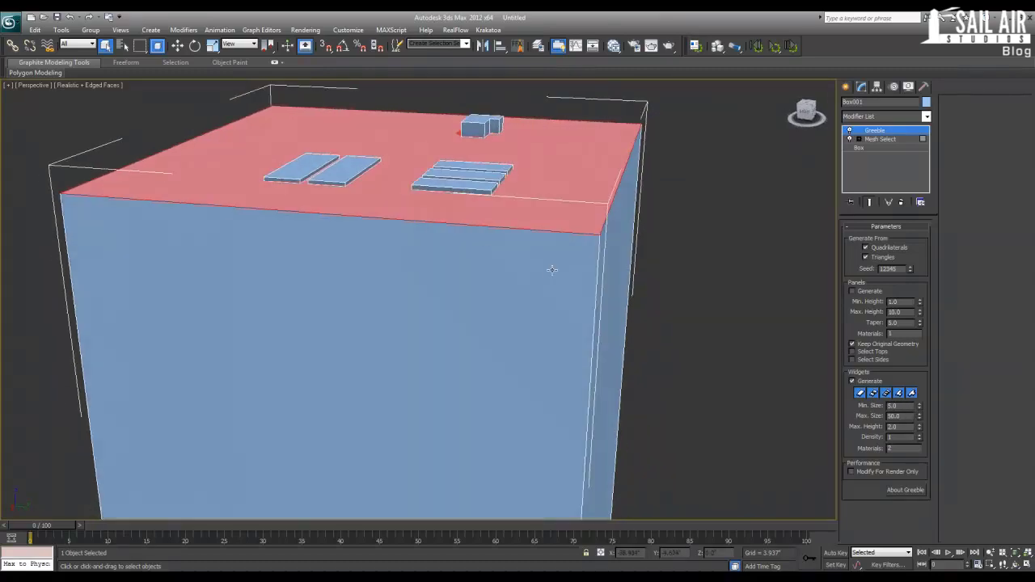
- Deselect the box and examine the widgets on its top face
left_click(689, 244)
scroll(688, 244, "up", 2)
scroll(631, 247, "down", 2)
middle_click_drag(619, 258, 573, 266, "alt")
scroll(573, 265, "down", 2)
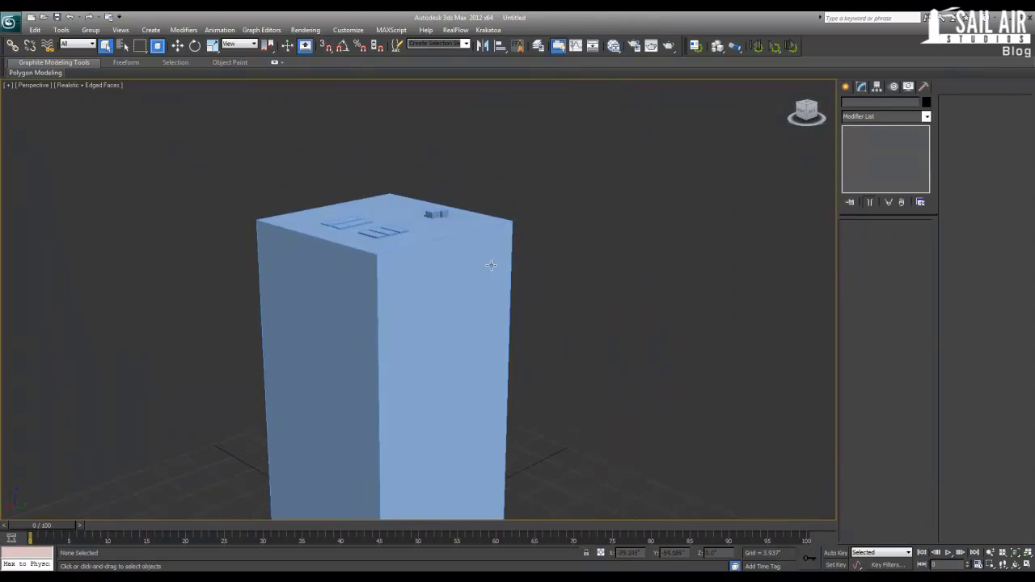
- Select the box and set its Greeble widgets' minimum size to 28.7 and maximum height to 15.9
left_click(491, 266)
scroll(593, 276, "up", 3)
scroll(593, 276, "down", 1)
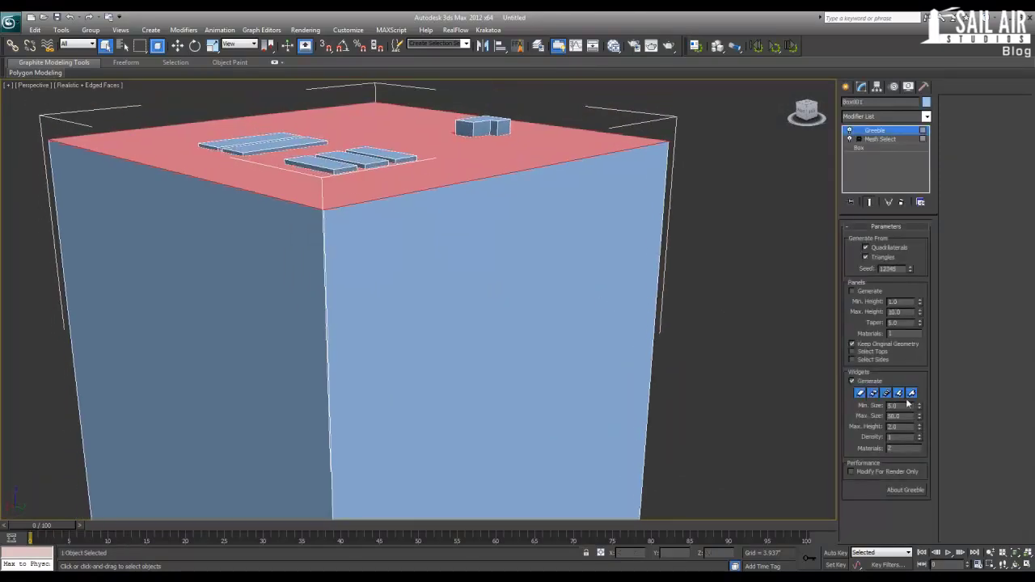
left_click_drag(919, 408, 912, 351)
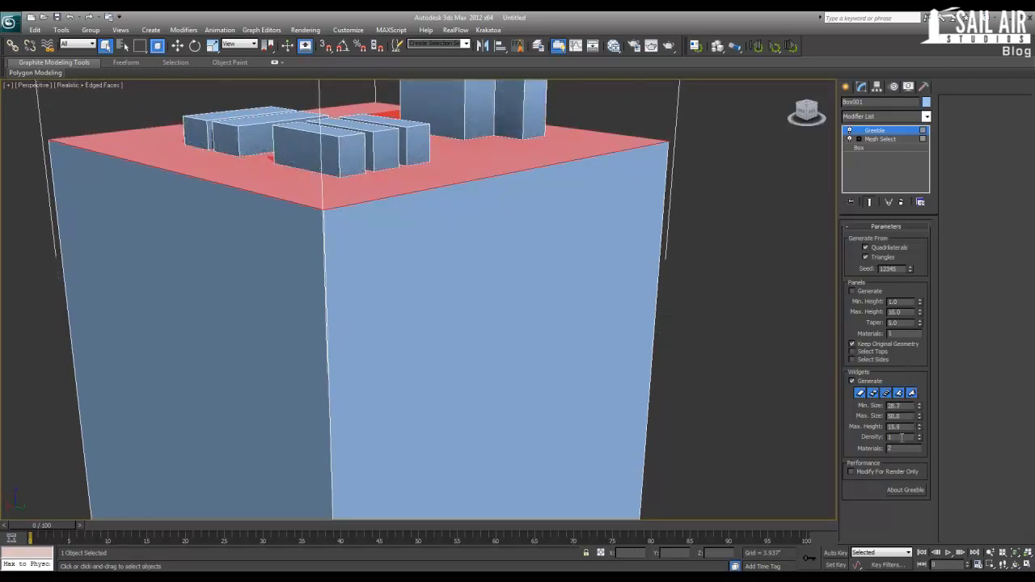
- Set the Greeble widget density to 4 and deselect the box to inspect its top face
left_click(919, 436)
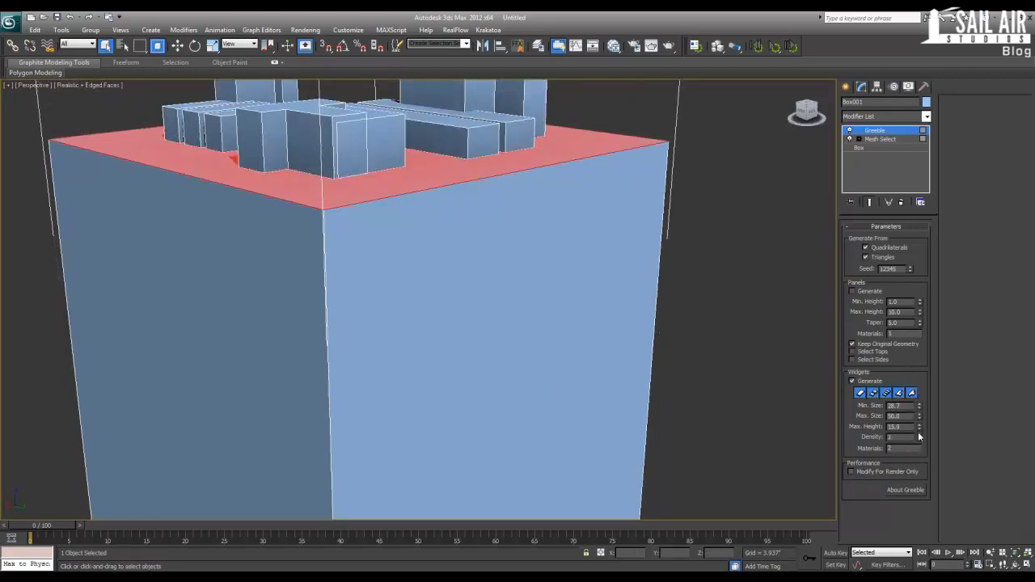
left_click(918, 436)
left_click(918, 436)
left_click(677, 233)
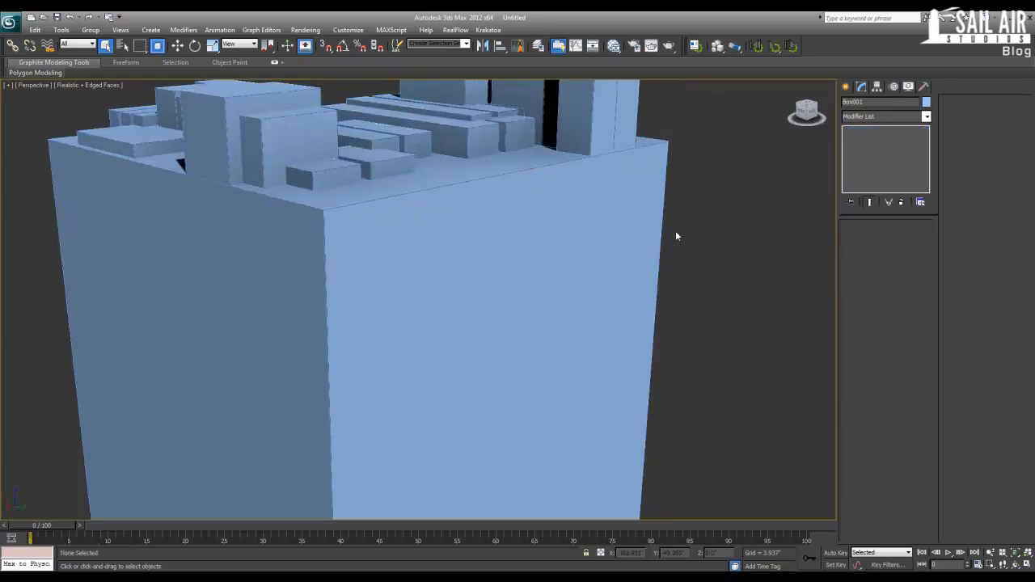
middle_click_drag(702, 259, 706, 250)
scroll(702, 254, "down", 5)
middle_click_drag(604, 292, 705, 277, "alt")
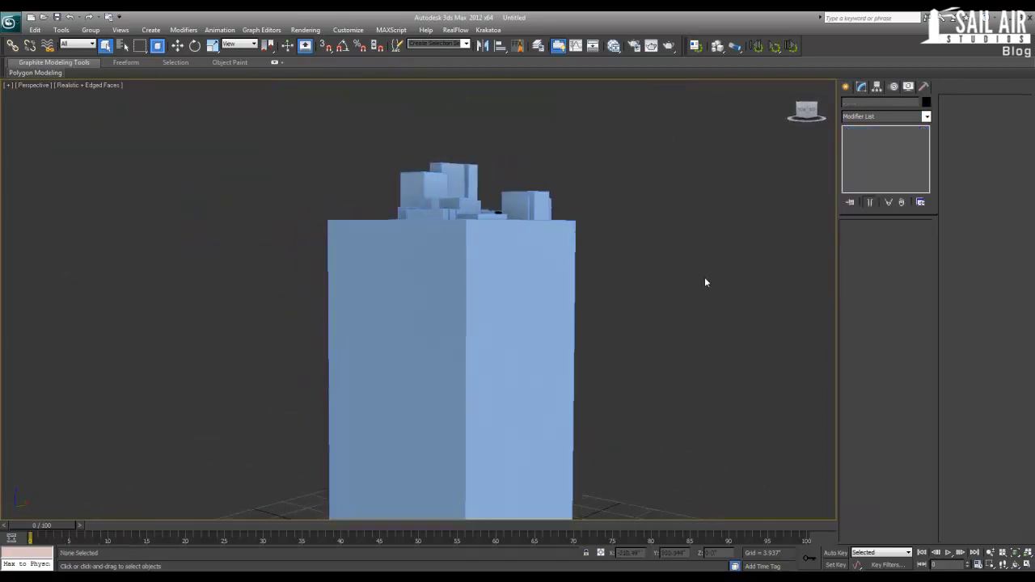
- Reselect the box and set the Greeble widgets' minimum size to 2.0 and maximum size to 30.0
left_click(535, 273)
mouse_move(613, 259)
middle_mouse_down("alt")
mouse_move(513, 270)
mouse_move(618, 260)
middle_mouse_up("alt")
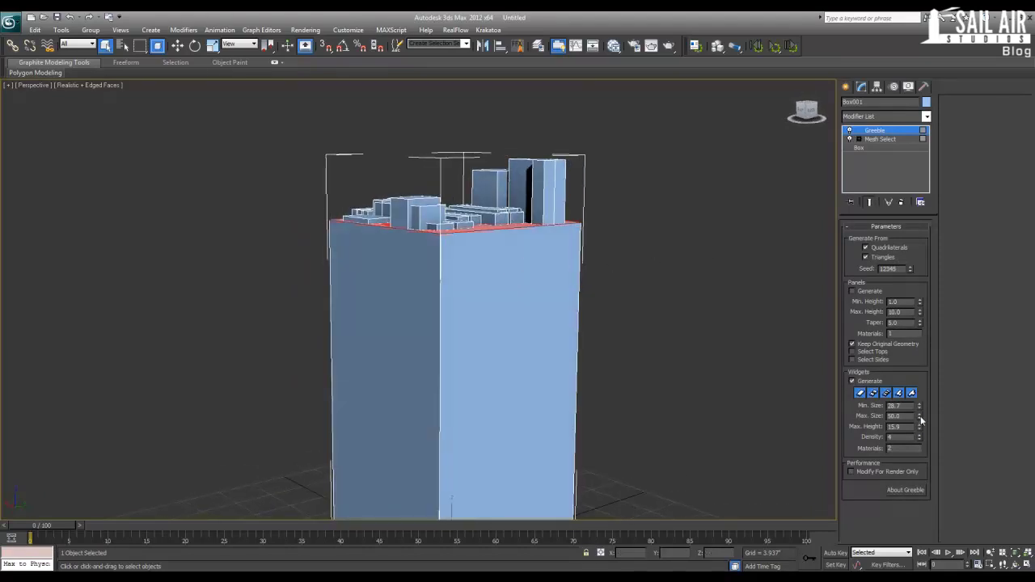
left_click_drag(920, 411, 909, 520)
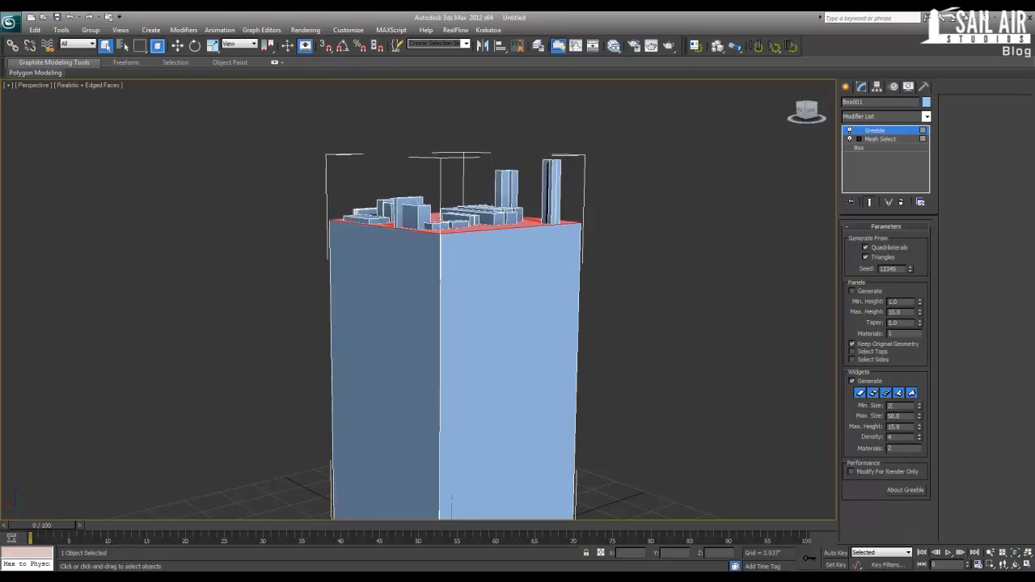
key("Tab")
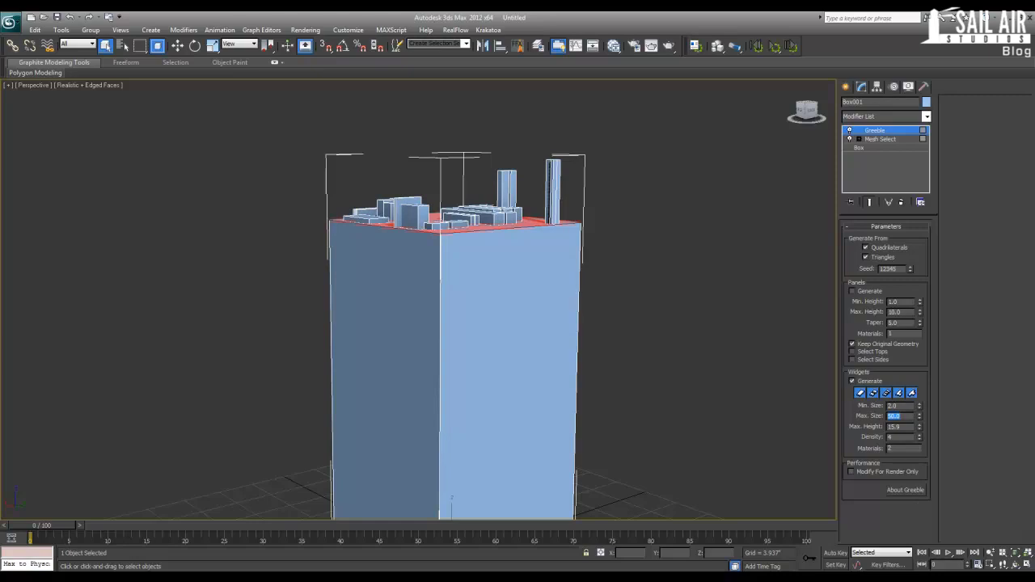
key("Return")
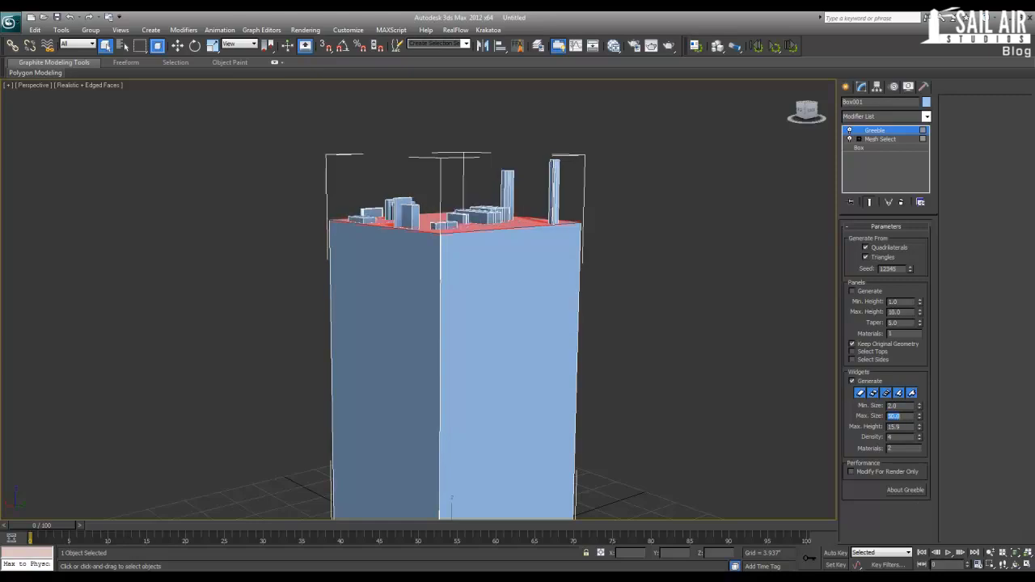
- Deselect the box and examine the rooftop widgets from several angles and from a distance
left_click(612, 289)
middle_click_drag(612, 288, 632, 266)
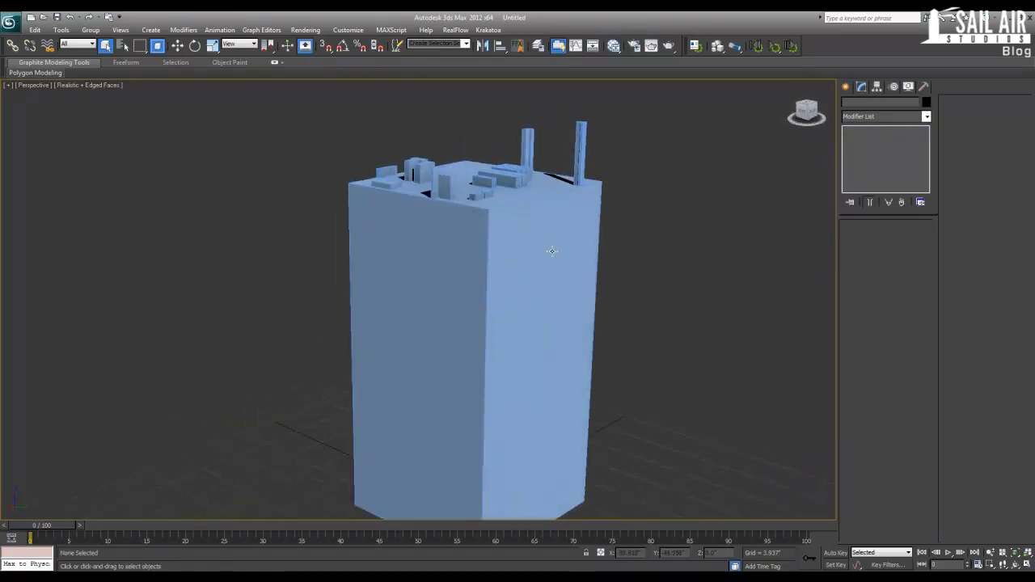
left_click(590, 207)
left_click(691, 248)
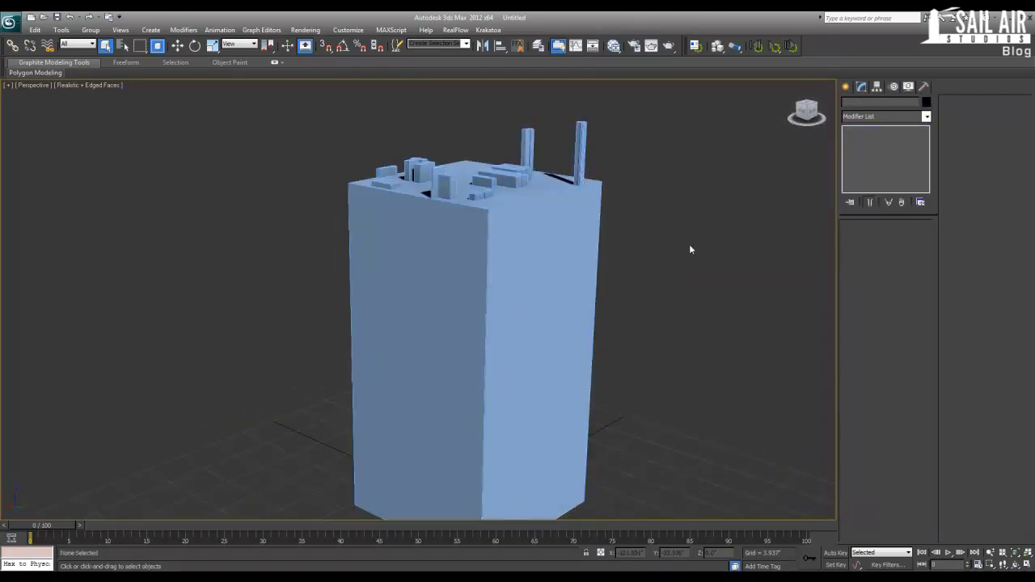
middle_click_drag(684, 250, 712, 259, "alt")
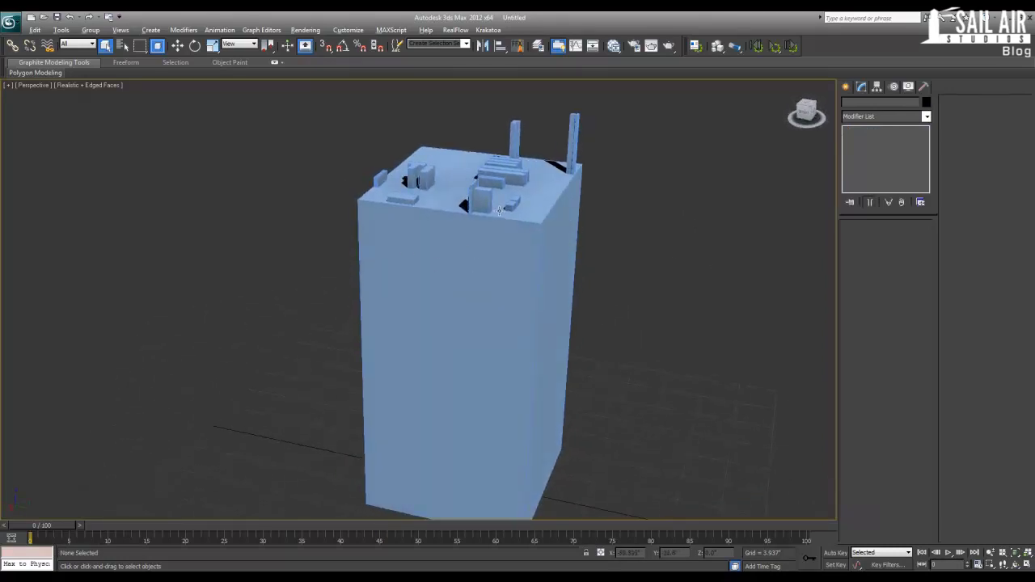
middle_click_drag(500, 210, 471, 192, "alt")
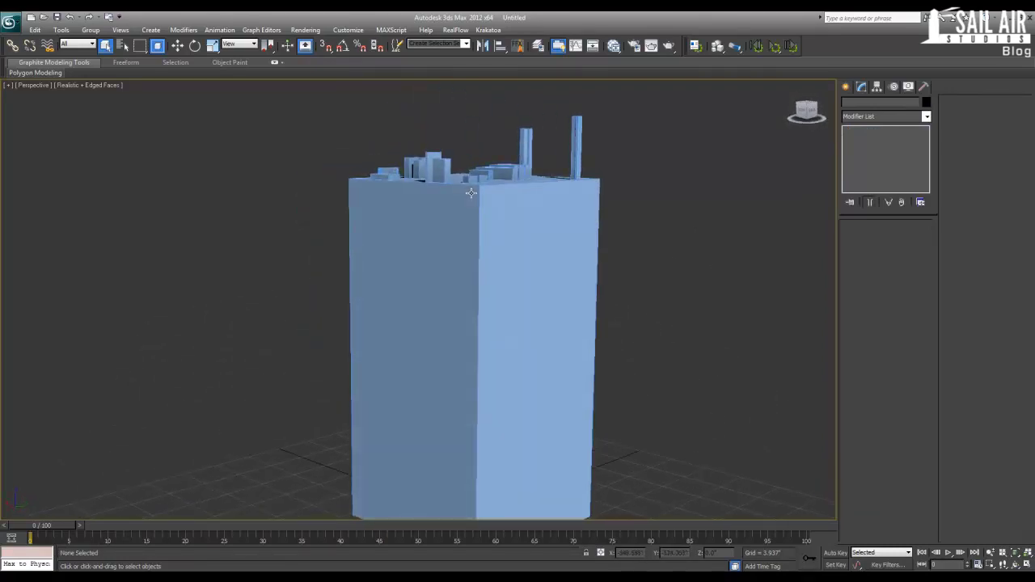
scroll(474, 195, "down", 5)
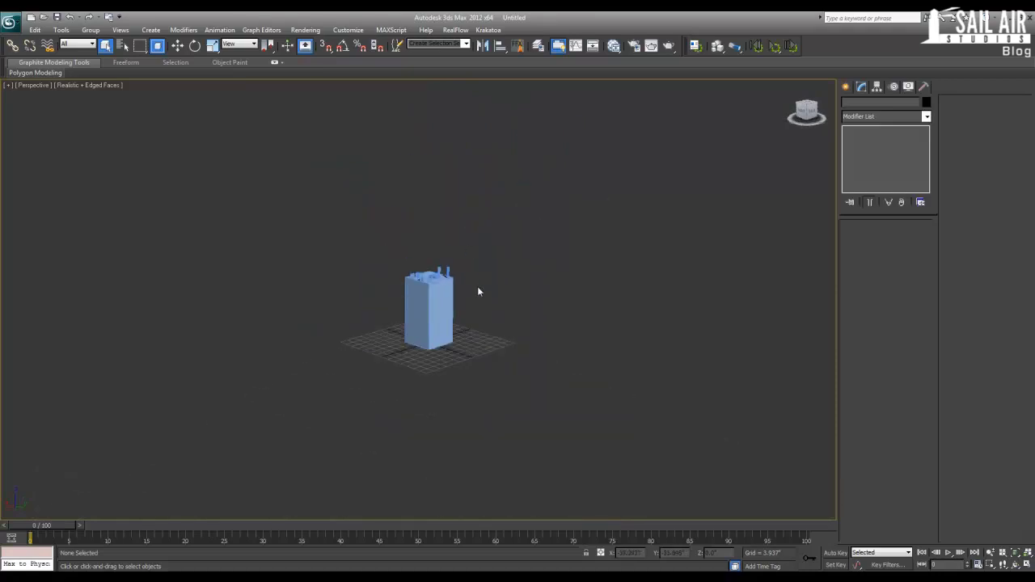
middle_click_drag(485, 337, 486, 323, "alt")
- Turn off Edged Faces in the Perspective view and reselect the box to show its Greeble settings
key("F4")
scroll(486, 323, "down", 3)
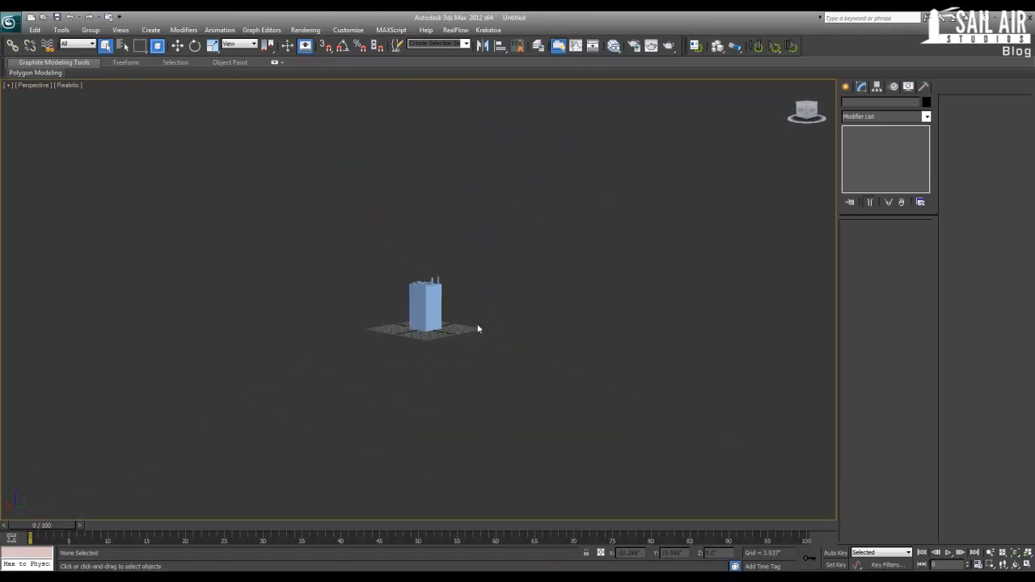
scroll(482, 328, "up", 6)
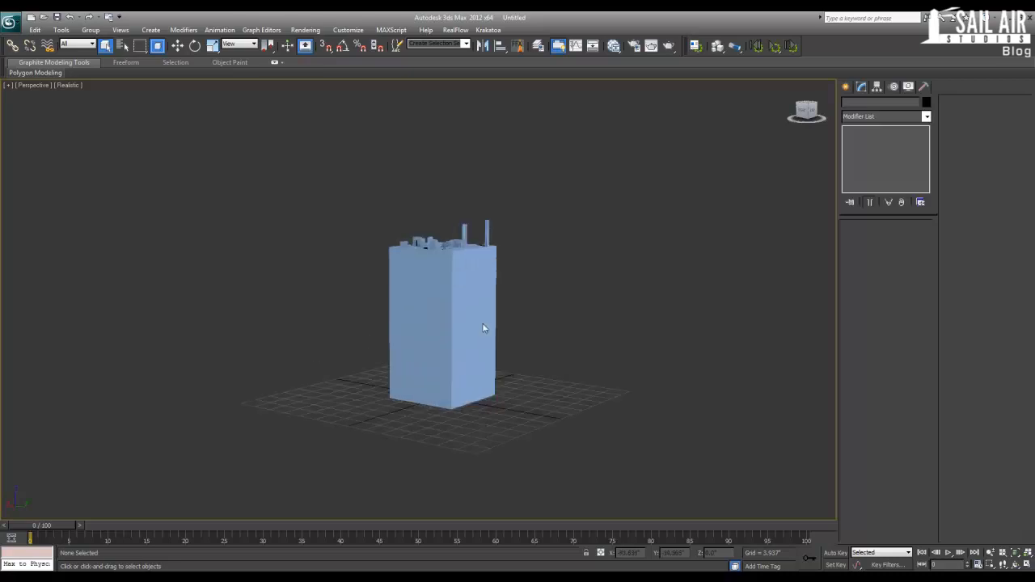
left_click(475, 271)
middle_click_drag(603, 272, 701, 224, "alt")
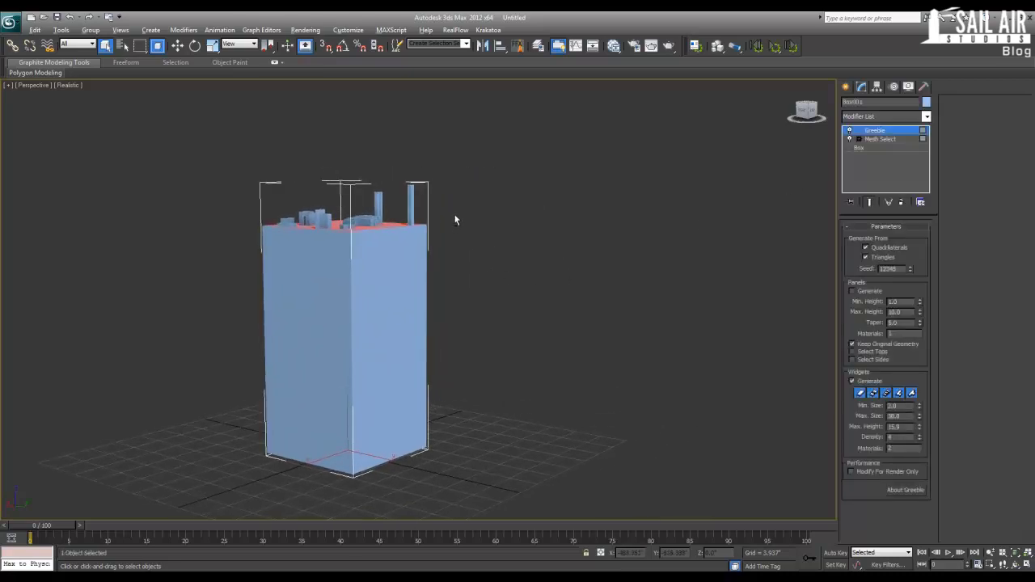
scroll(454, 232, "up", 5)
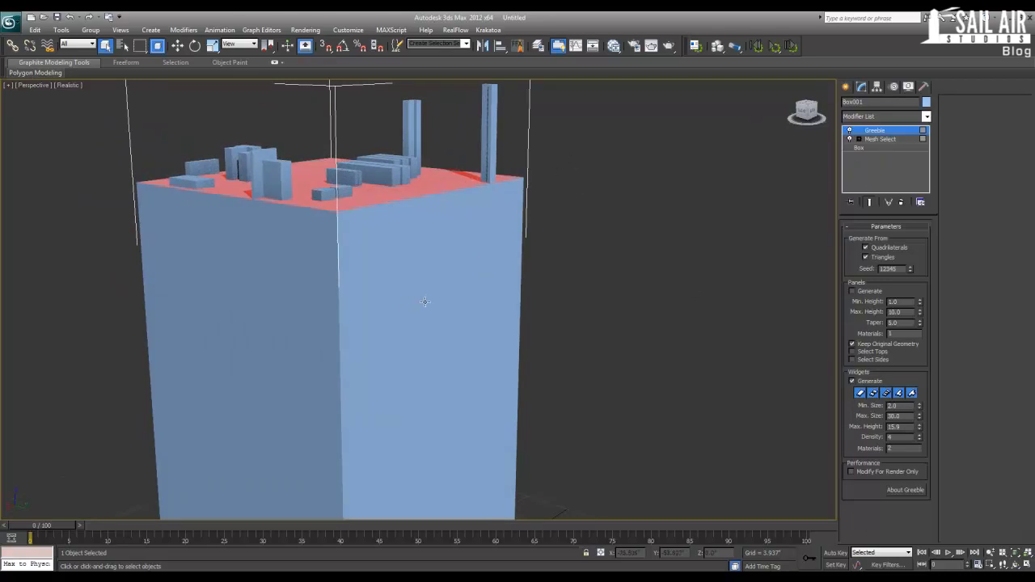
middle_click_drag(629, 218, 630, 227)
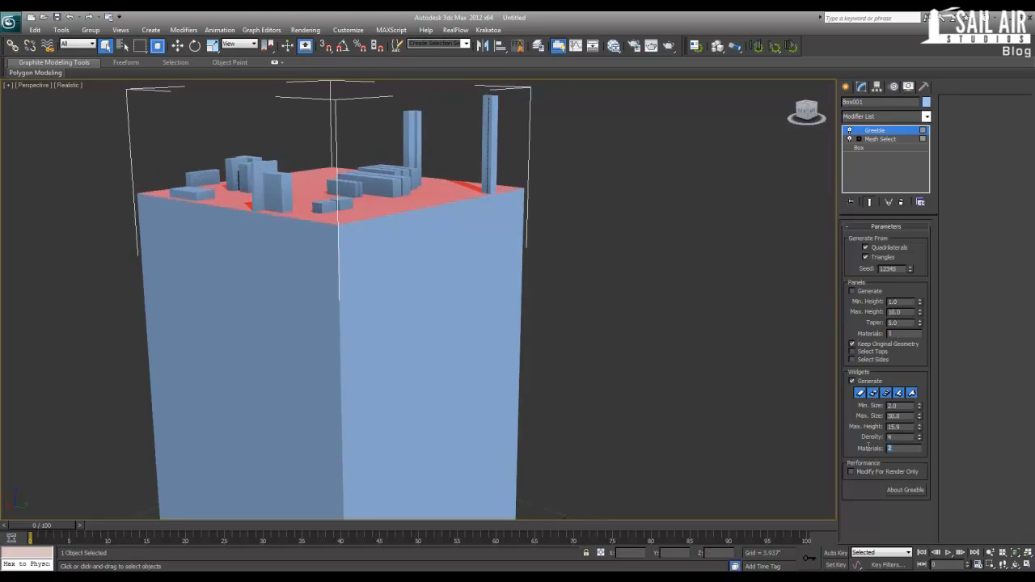
- Open the Slate Material Editor beside the box, reselect the box and try to pick a material from it
left_click(724, 346)
key("m")
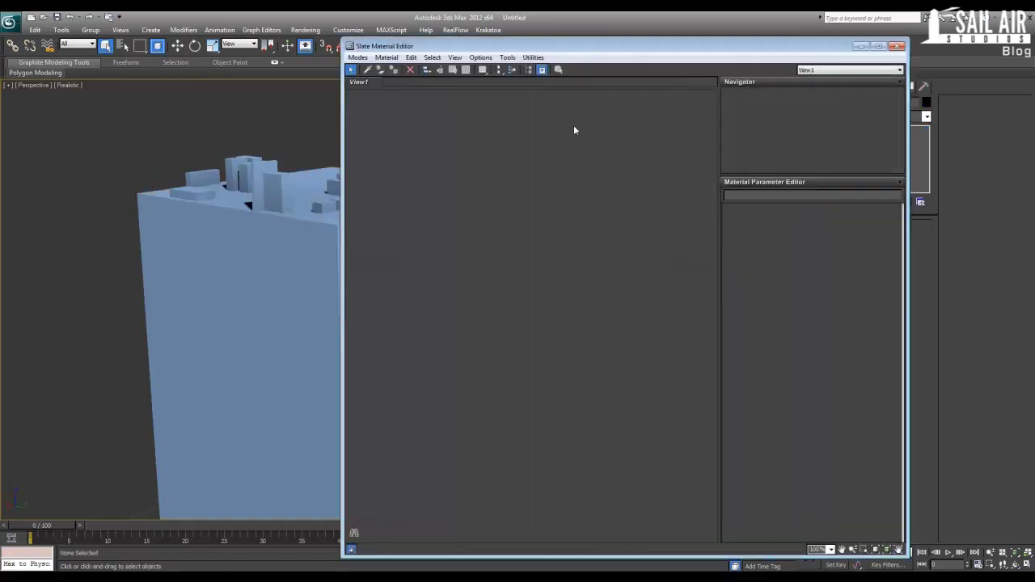
left_click_drag(551, 53, 637, 43)
left_click(316, 279)
left_click(596, 215)
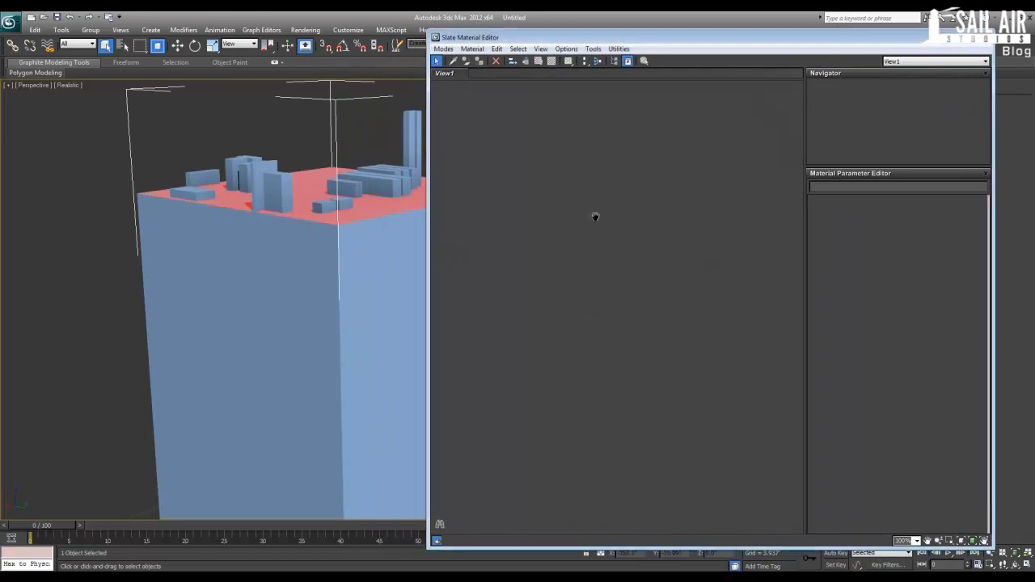
left_click(454, 62)
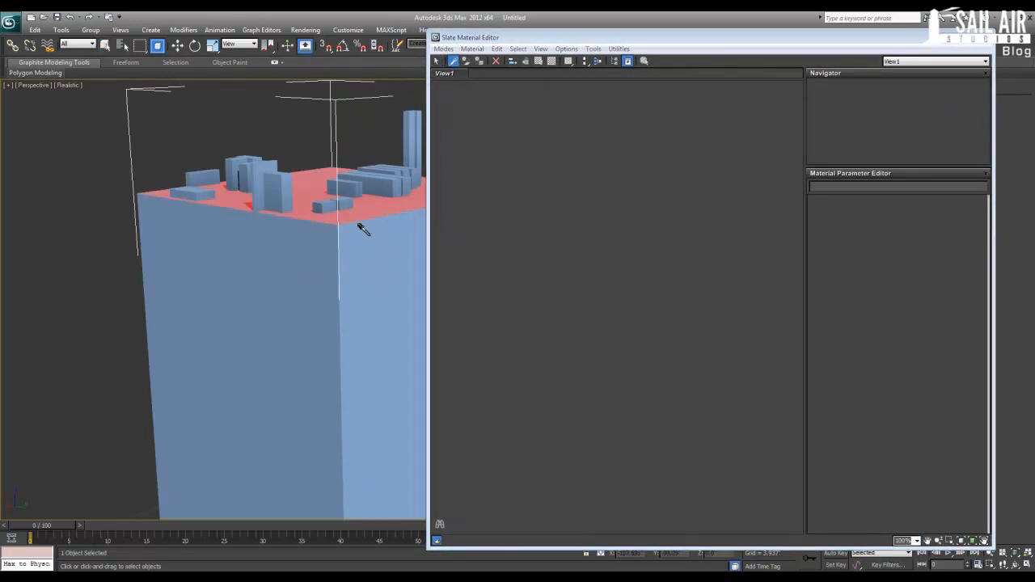
left_click(348, 248)
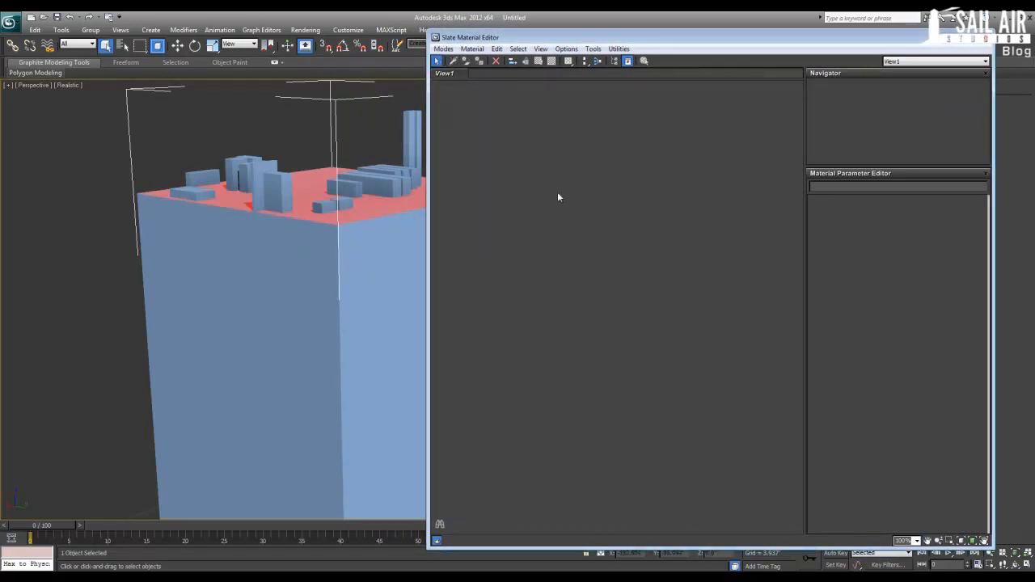
right_click(500, 151)
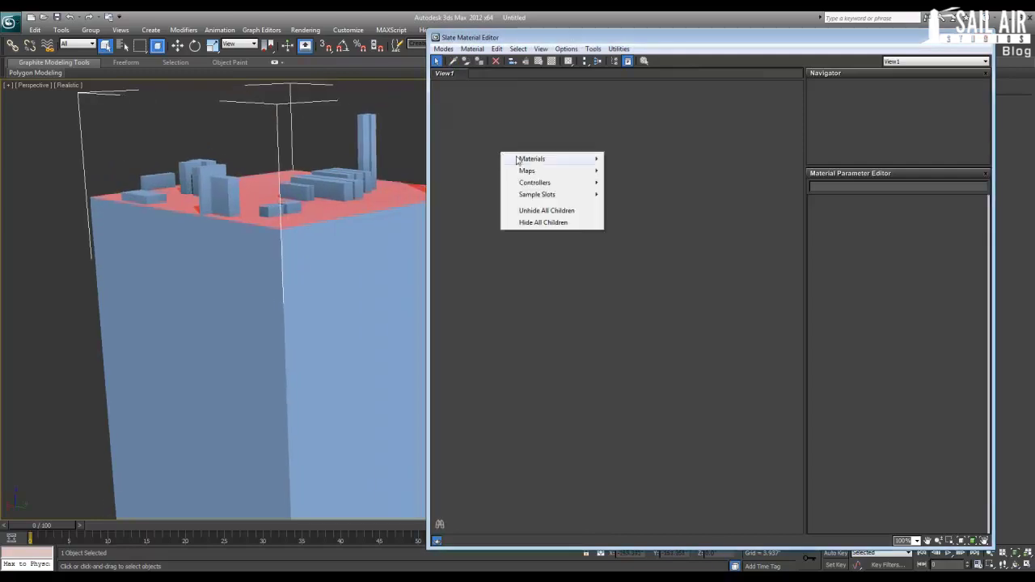
mouse_move(517, 161)
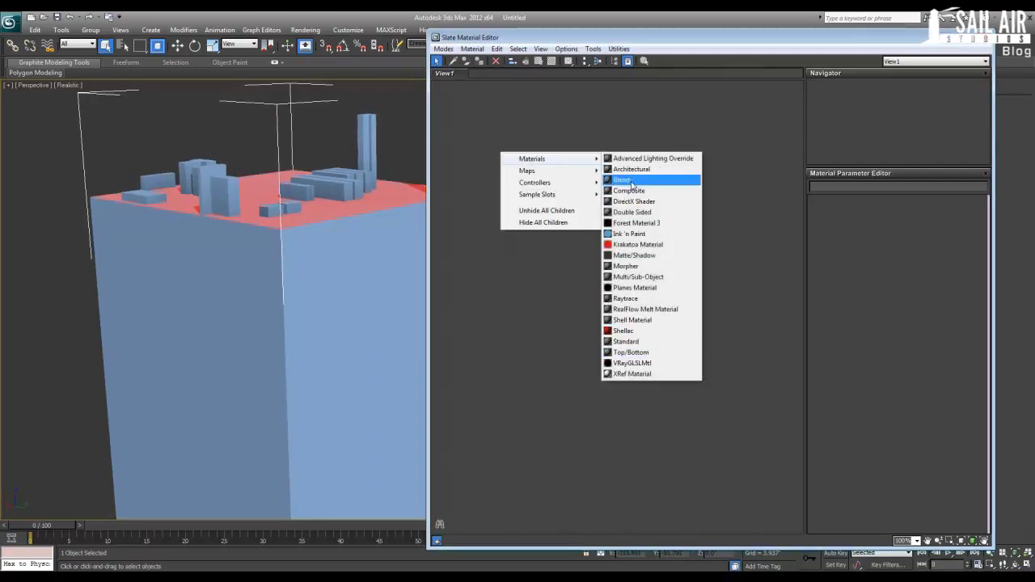
left_click(540, 140)
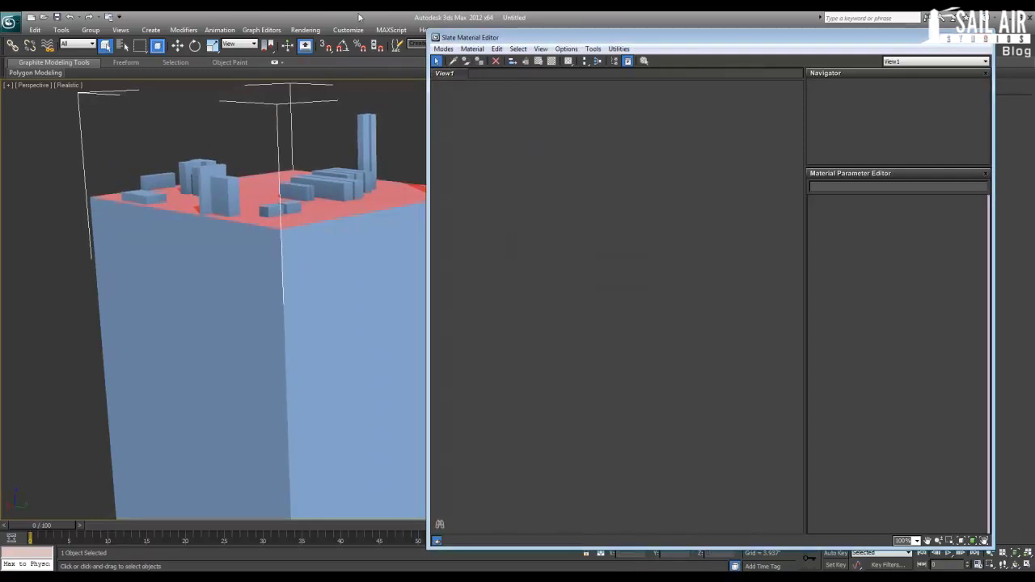
left_click(472, 50)
- Minimize the Slate Material Editor and assign mental ray Renderer as the production renderer in Render Setup
left_click(649, 45)
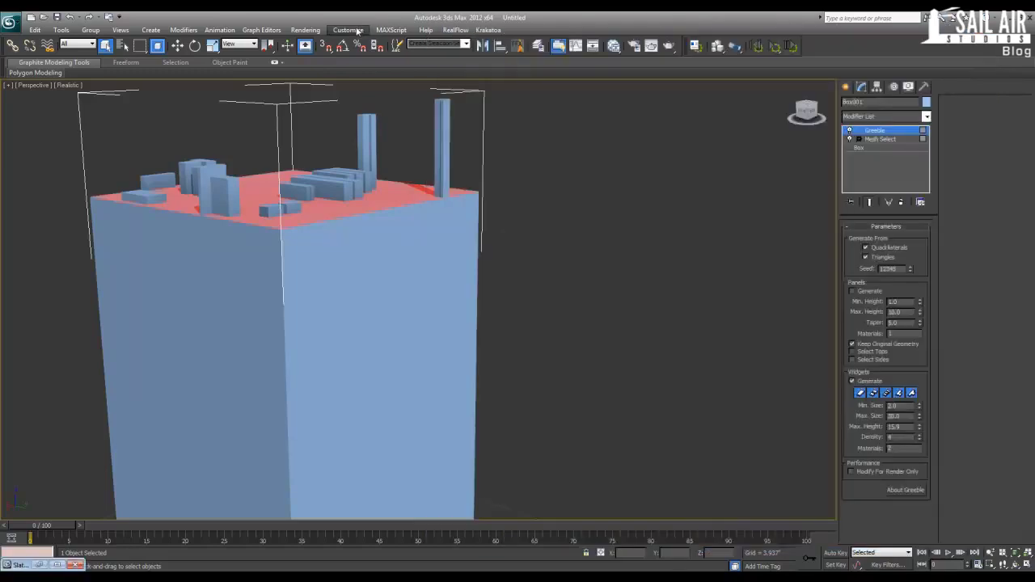
left_click(348, 30)
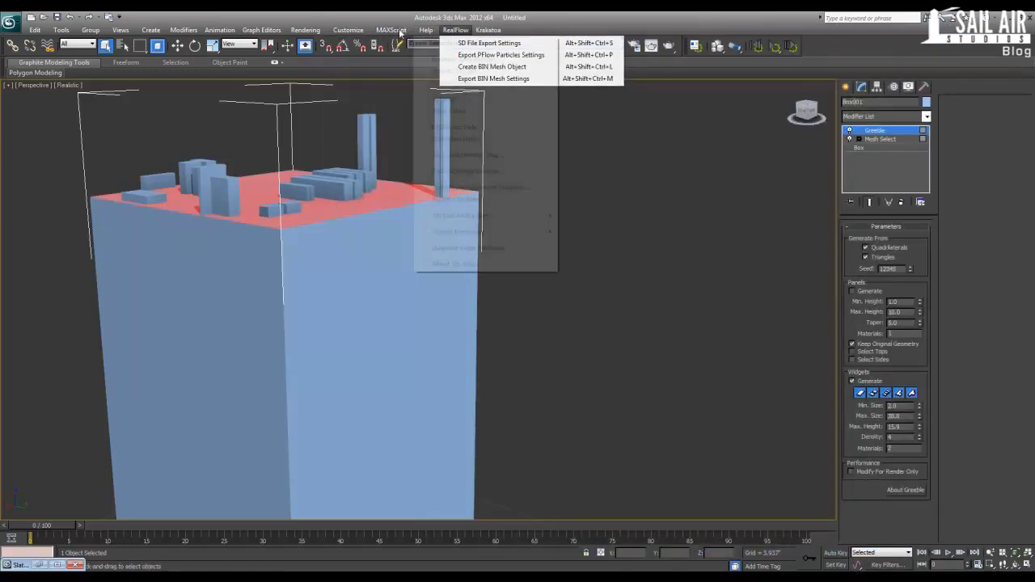
mouse_move(307, 34)
left_click(317, 55)
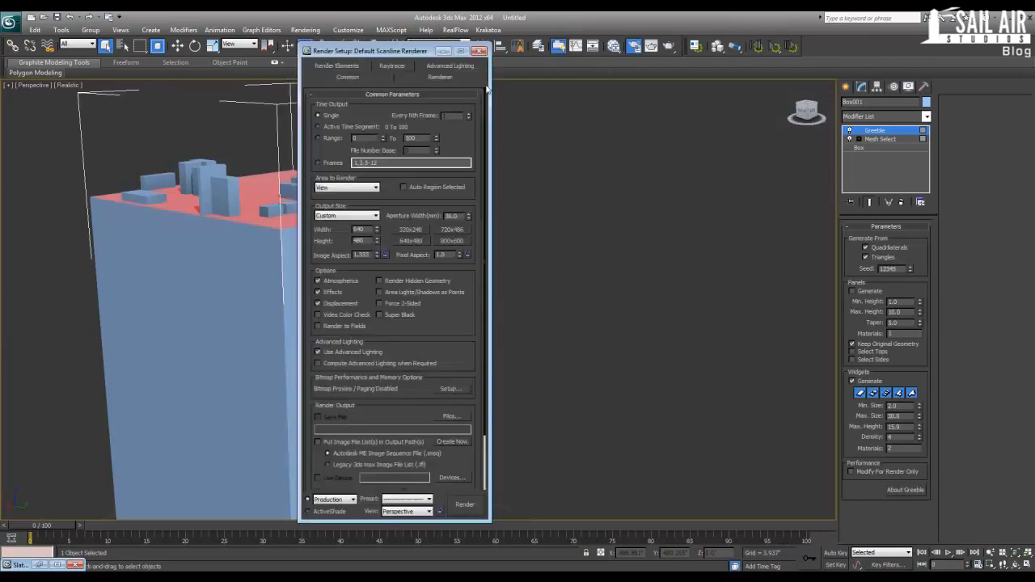
scroll(428, 288, "down", 3)
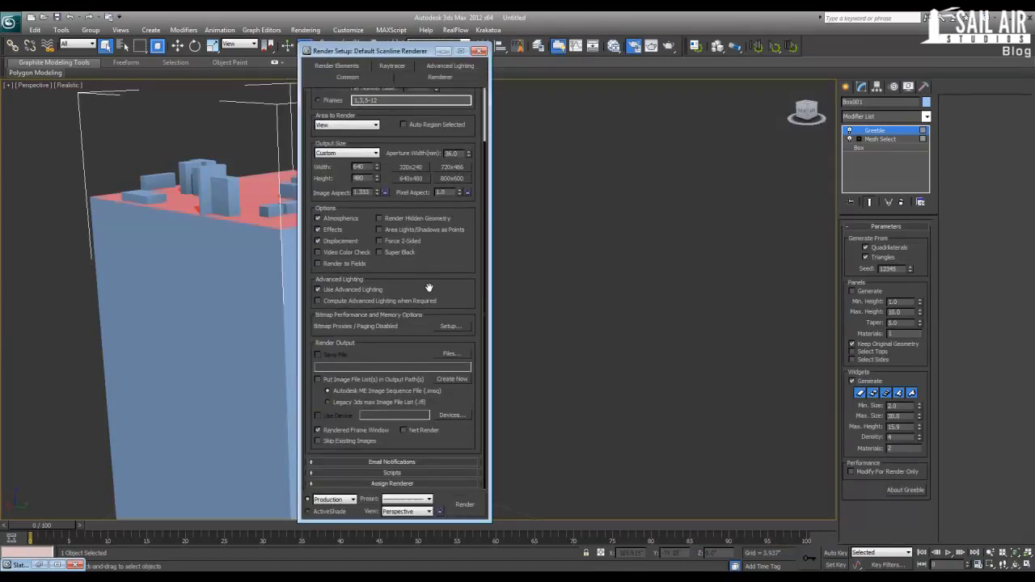
left_click(438, 483)
left_click(454, 437)
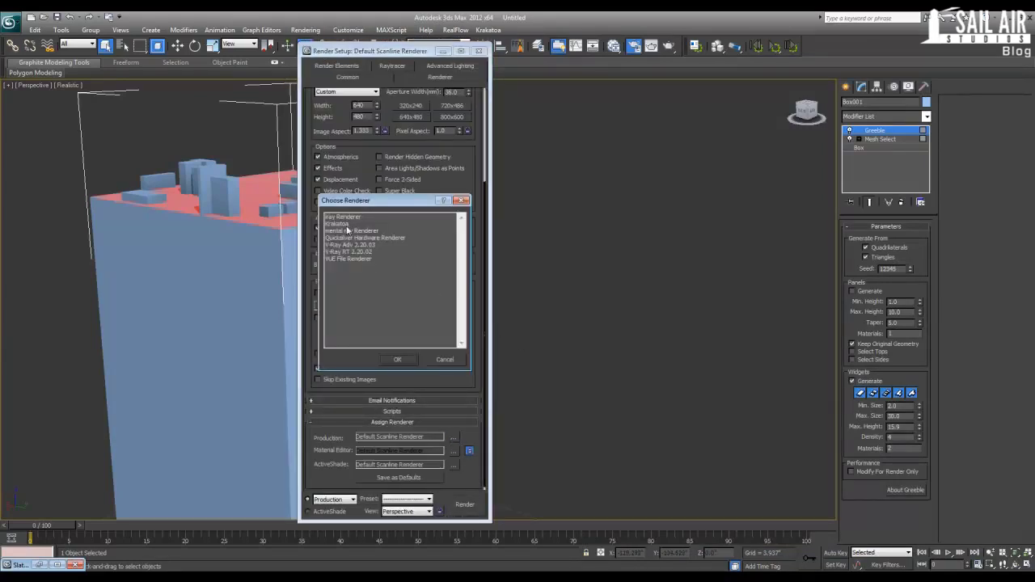
left_click(347, 230)
left_click(403, 363)
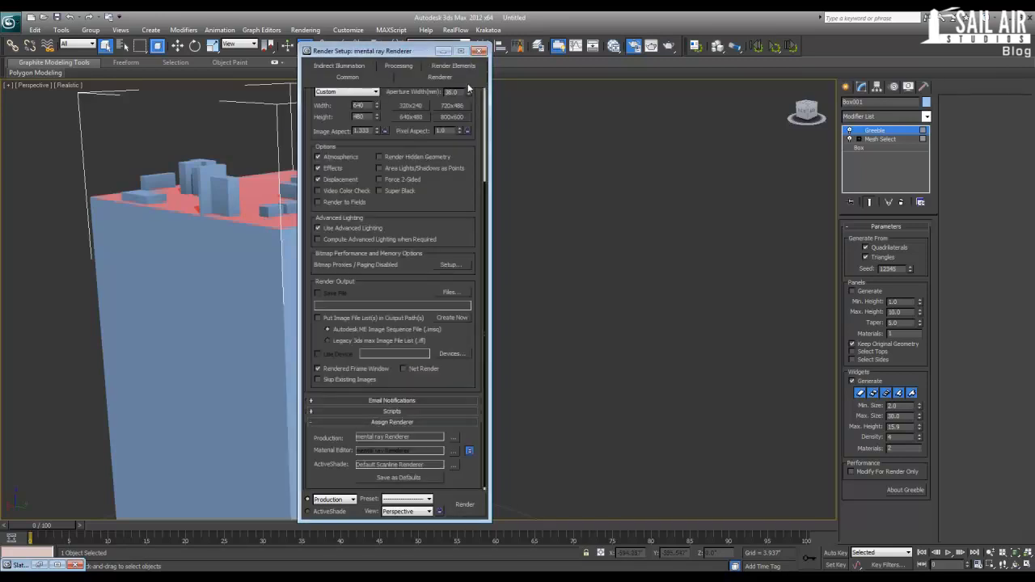
left_click(480, 52)
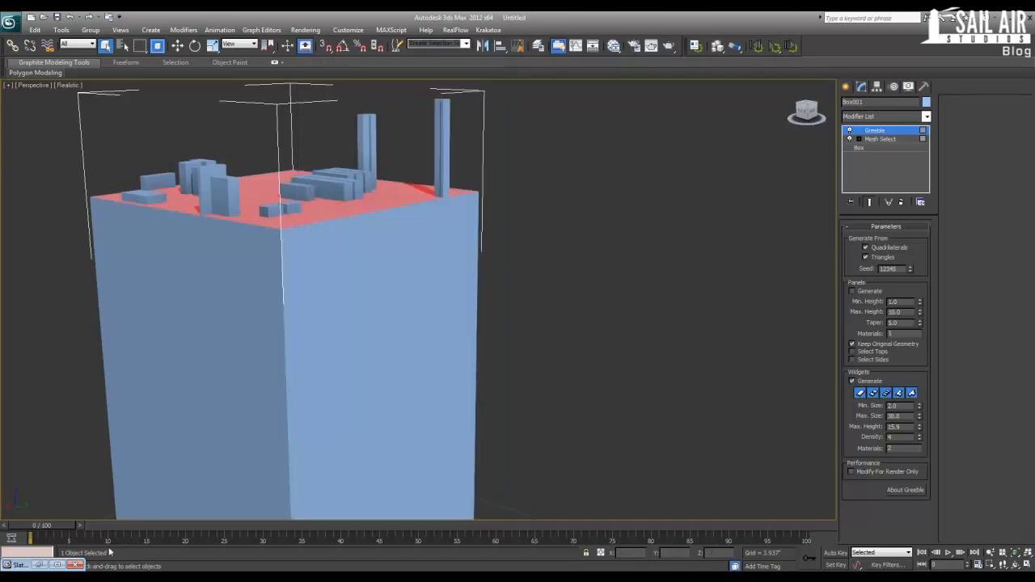
- Reopen the Slate Material Editor and add a mental ray Arch & Design material to the view
key("m")
right_click(527, 174)
mouse_move(599, 175)
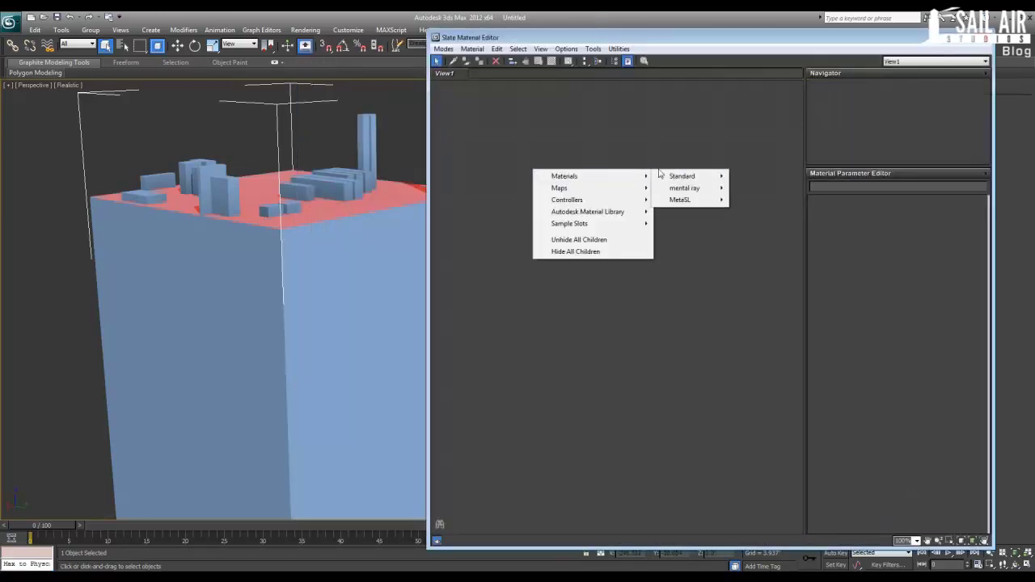
mouse_move(685, 188)
left_click(758, 186)
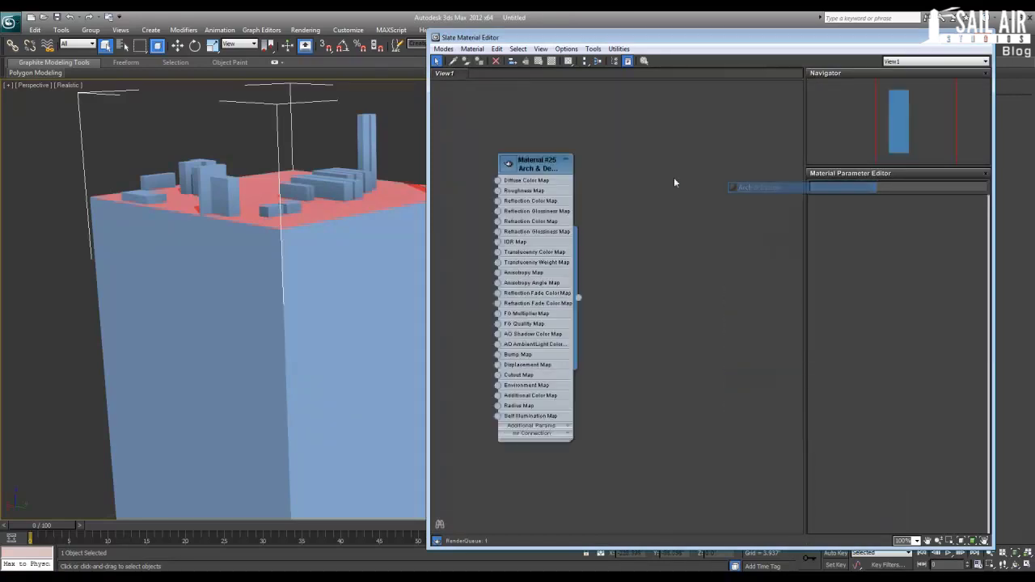
- Open the Arch & Design material's parameters, duplicate its node directly below, and open the copy's parameters
left_click_drag(537, 161, 527, 154)
double_click(527, 153)
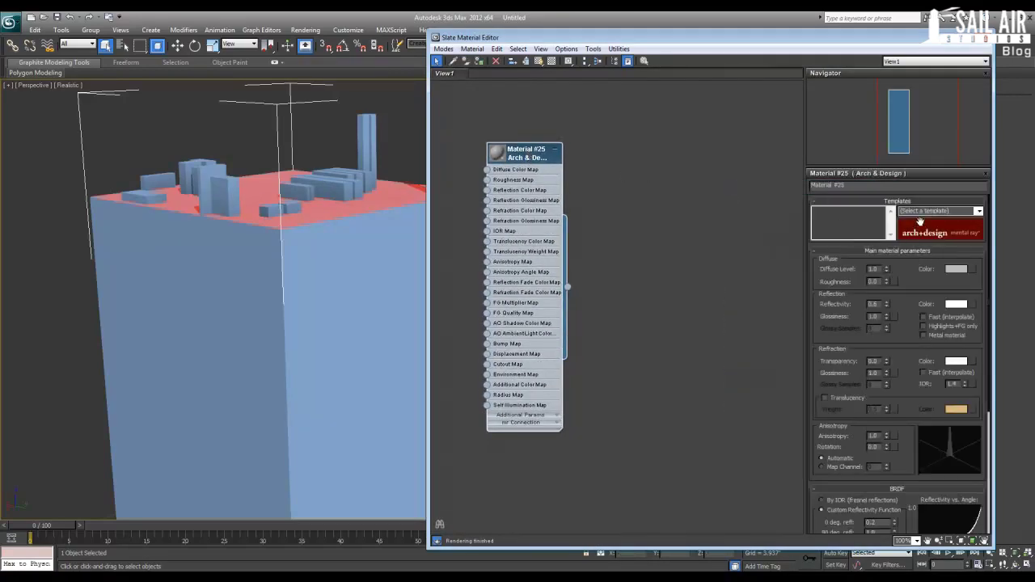
right_click(888, 306)
mouse_move(515, 162)
left_mouse_down()
mouse_move(527, 152)
mouse_move(517, 449)
mouse_move(529, 443)
left_mouse_up()
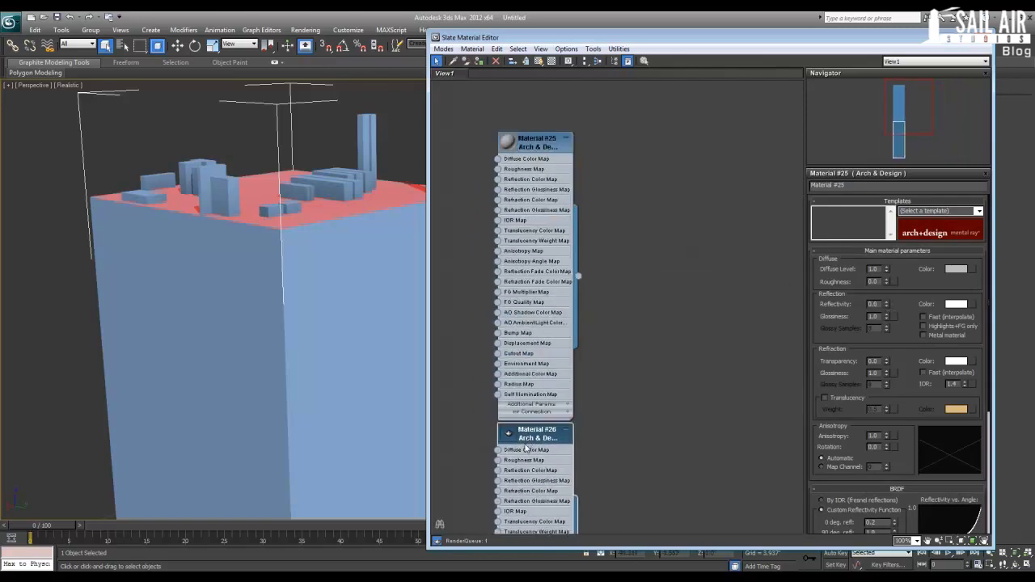
double_click(529, 444)
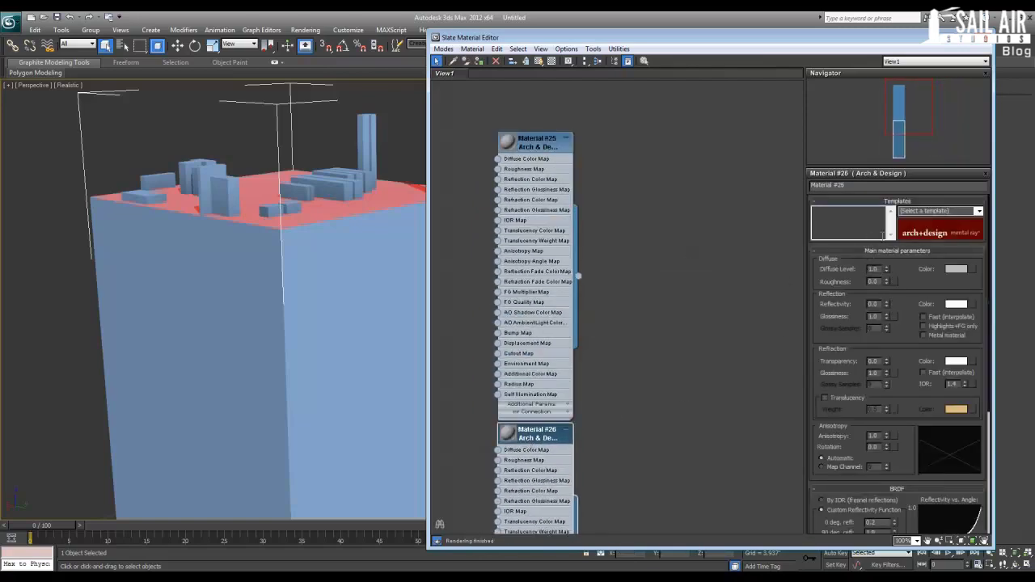
- Set the duplicated Arch & Design material's diffuse color to a very dark gray
left_click(954, 271)
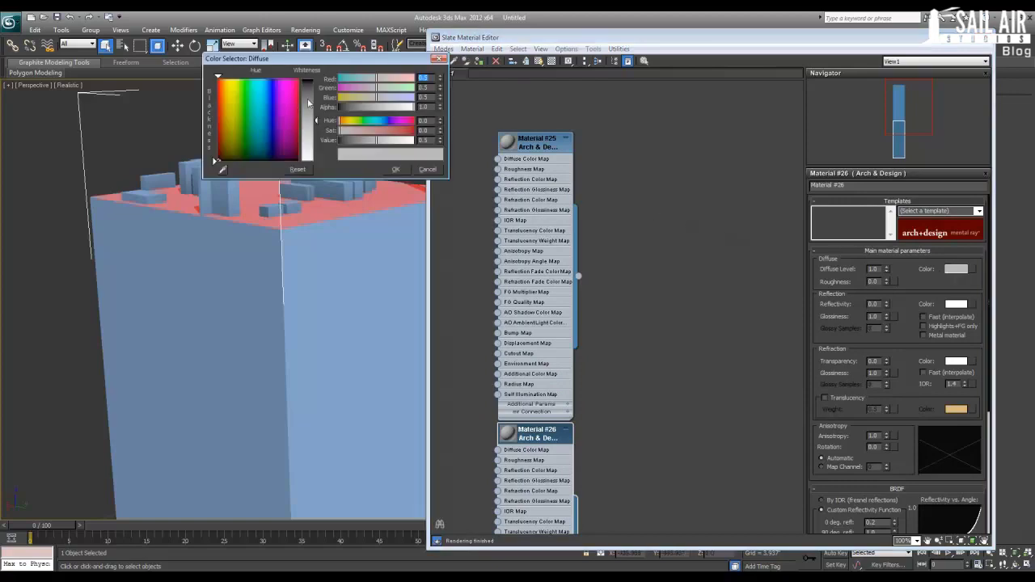
left_click_drag(308, 104, 309, 82)
left_click(395, 169)
- Add a standard Multi/Sub-Object material beside the two Arch & Design nodes and open its parameters
middle_click_drag(659, 288, 654, 210)
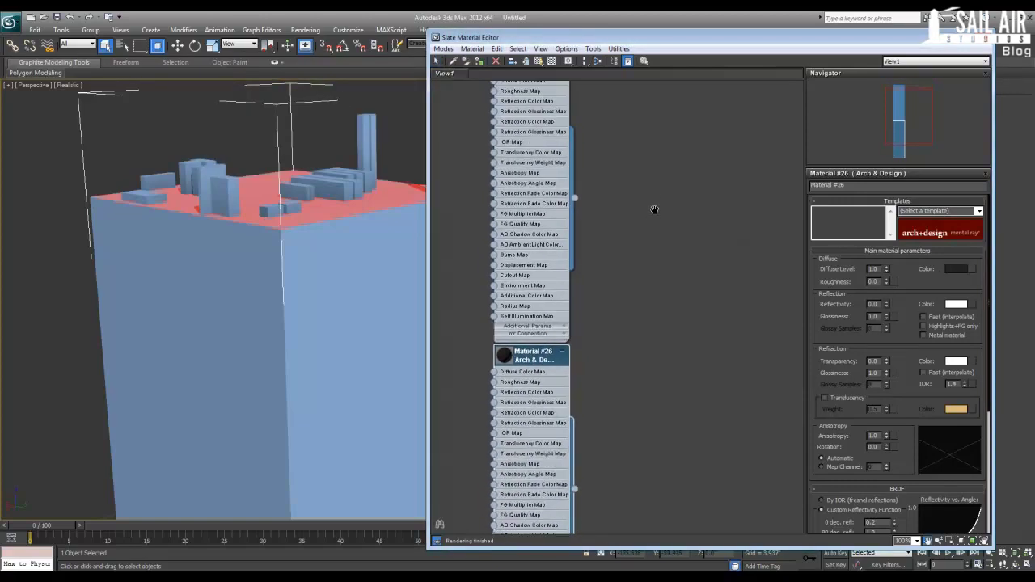
scroll(656, 211, "down", 2)
right_click(640, 207)
mouse_move(664, 215)
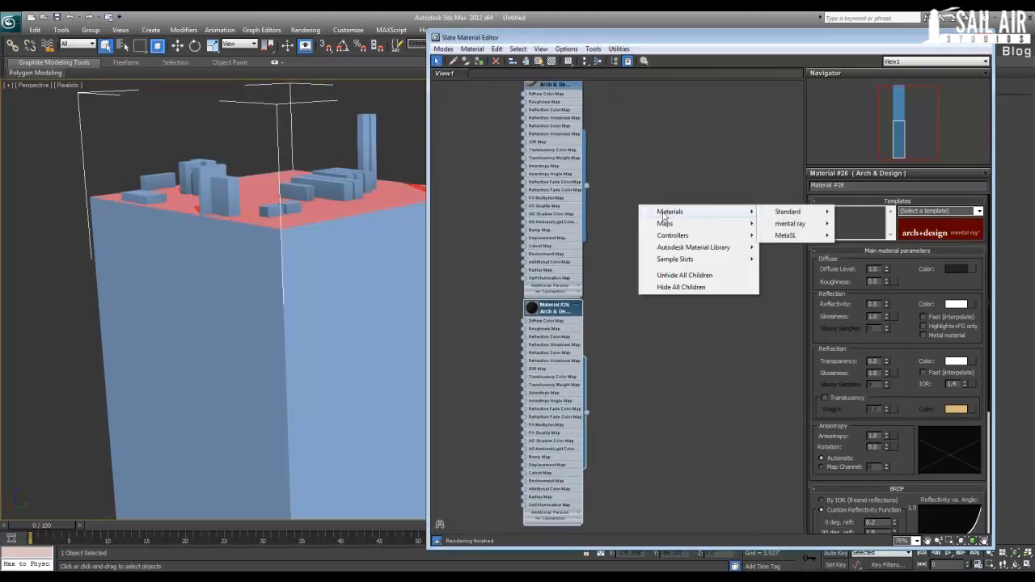
mouse_move(793, 215)
left_click(872, 286)
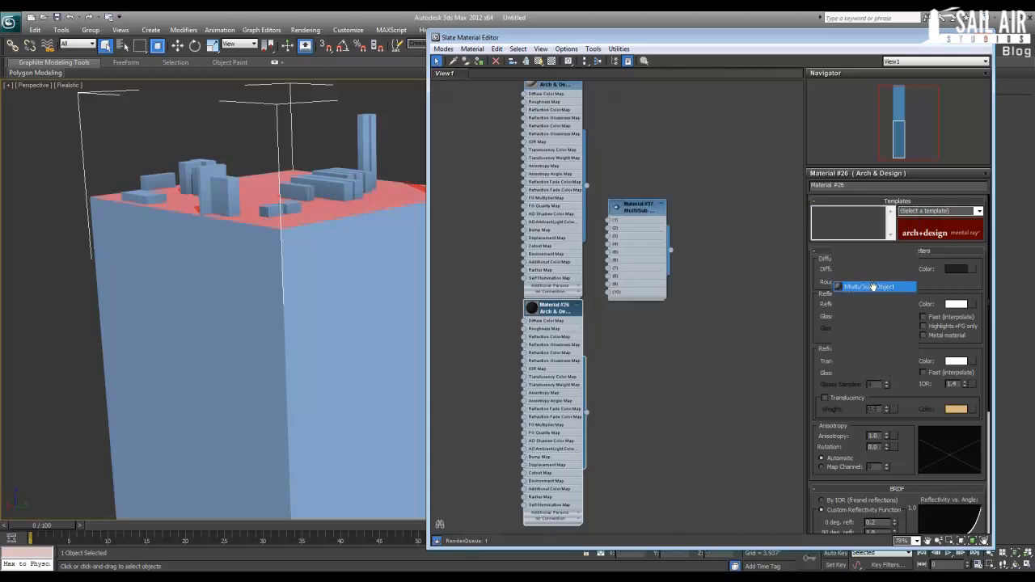
left_click_drag(650, 209, 690, 234)
double_click(690, 234)
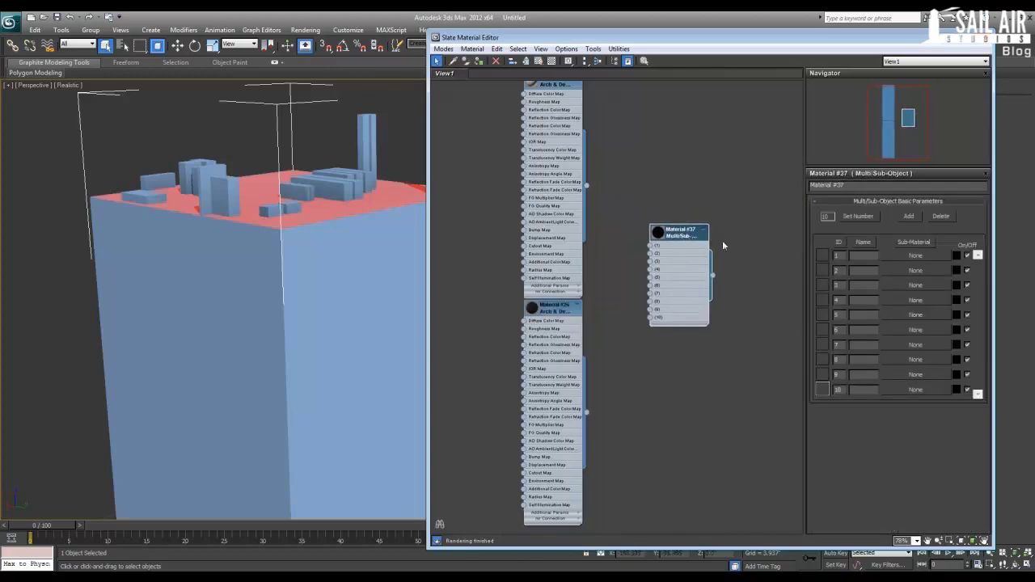
- Set the Multi/Sub-Object material to 2 sub-materials, connecting the light material to slot 1 and the dark one to slot 2
left_click(858, 216)
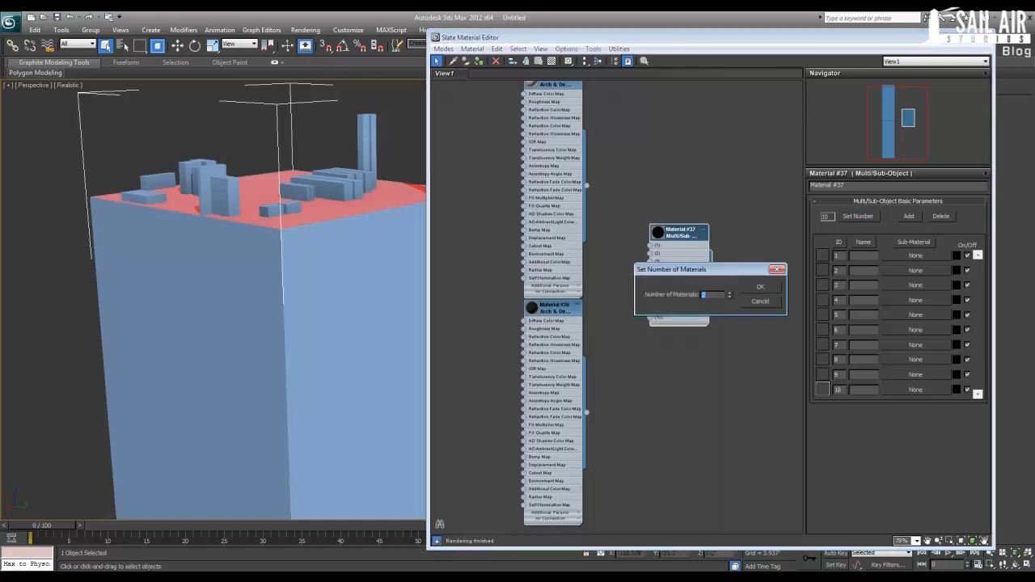
left_click(752, 290)
left_click_drag(587, 187, 654, 246)
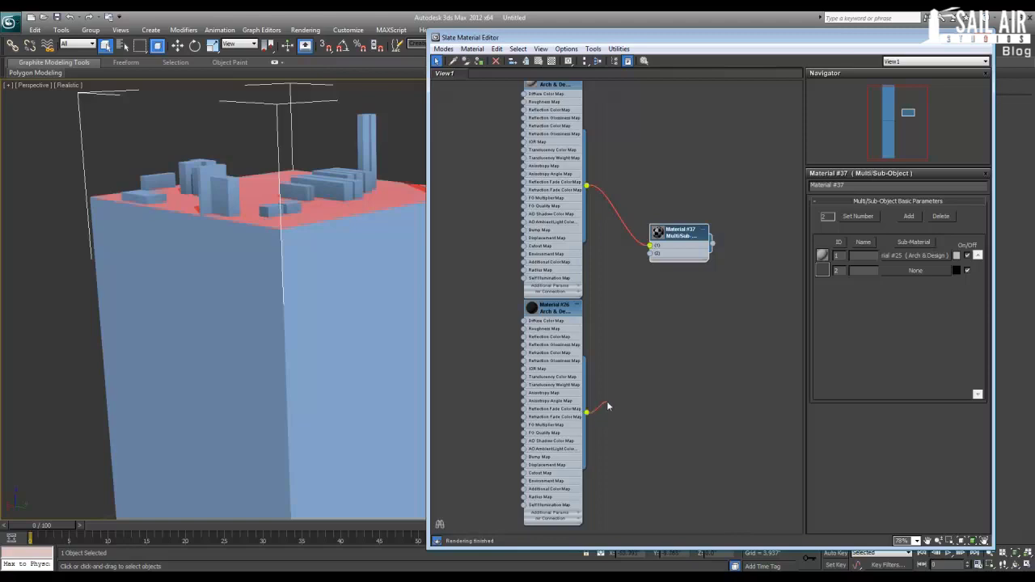
left_click_drag(608, 406, 652, 253)
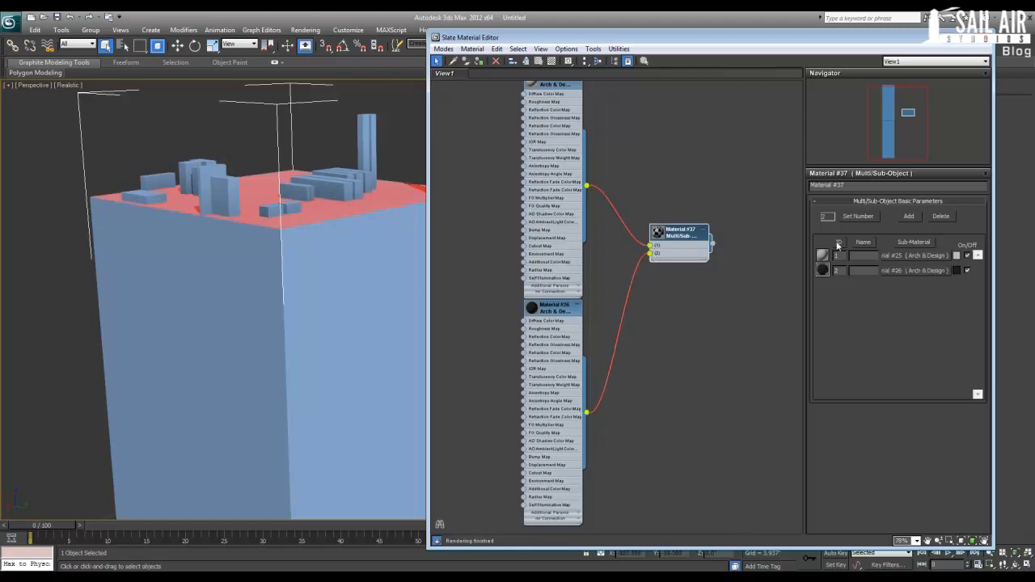
- Assign the Multi/Sub-Object material to the greebled box, deselect the box and minimize the Slate Material Editor
left_click_drag(716, 242, 367, 318)
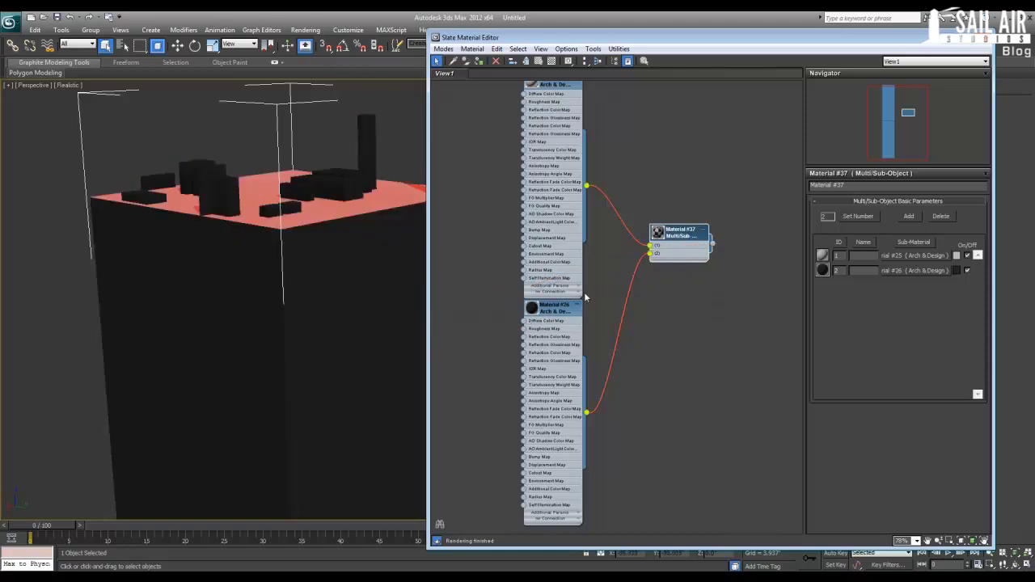
scroll(379, 208, "down", 2)
left_click(421, 209)
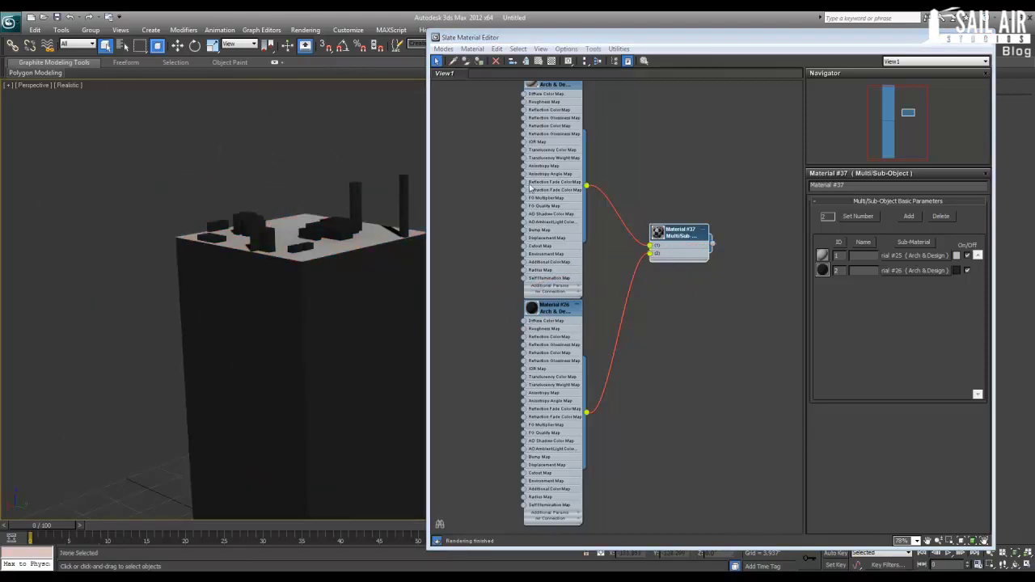
left_click(944, 38)
- Examine how the two sub-materials are distributed over the box's top, sides and widgets, and reselect the box
middle_click_drag(383, 199, 358, 220, "alt")
left_click(358, 220)
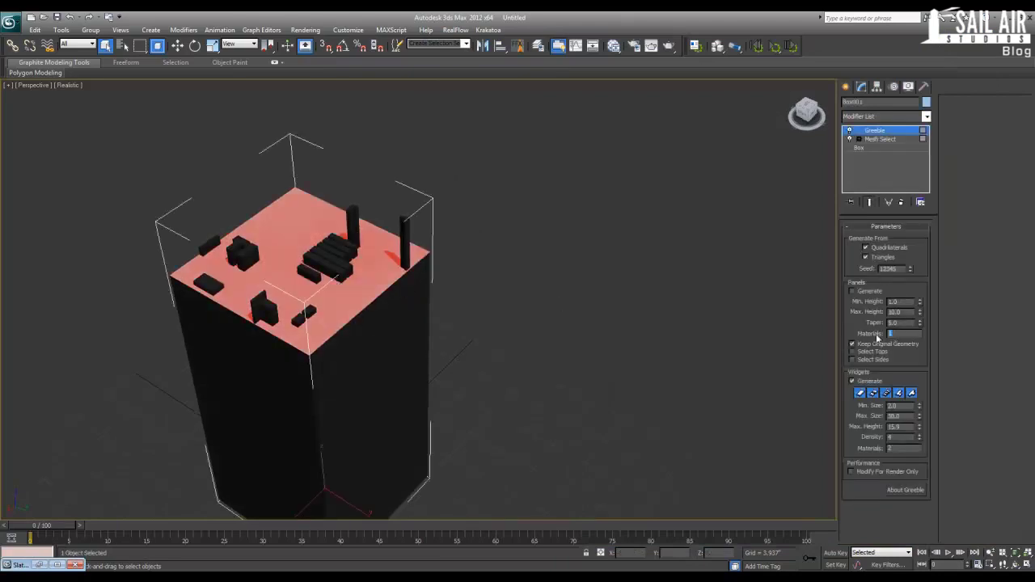
left_click(446, 264)
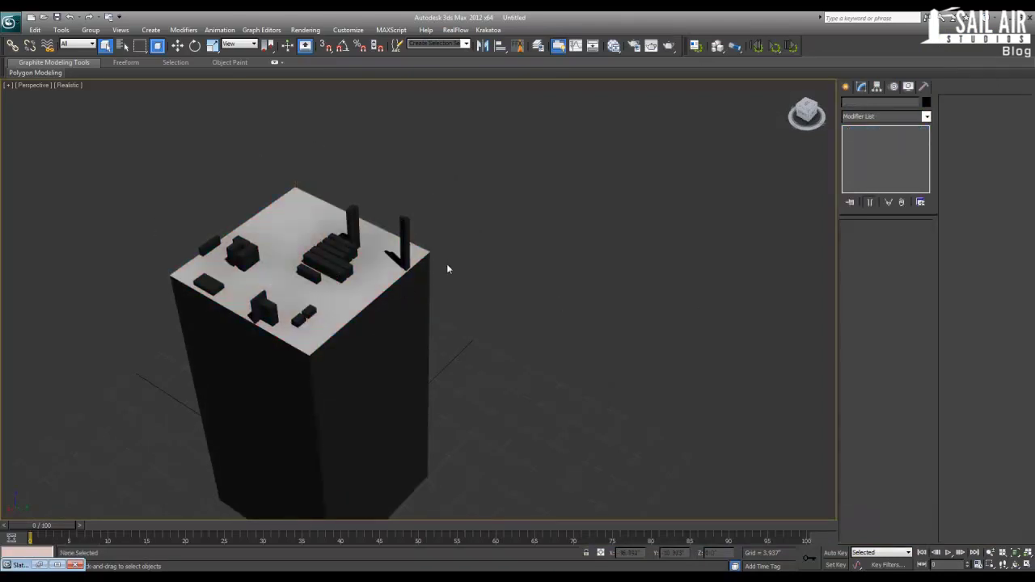
left_click(338, 283)
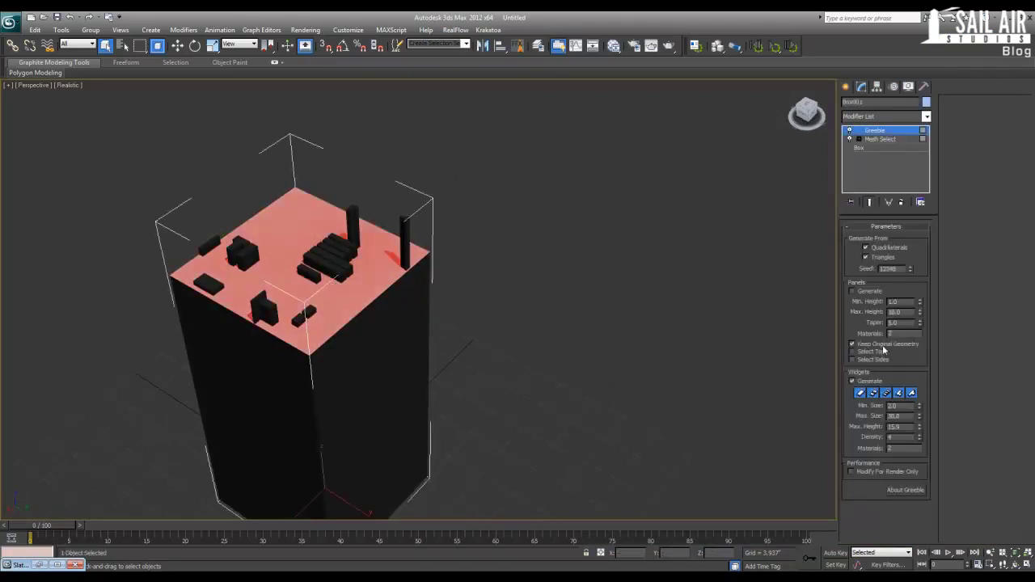
middle_click_drag(457, 293, 455, 250, "alt")
left_click(466, 288)
middle_click_drag(378, 277, 353, 284, "alt")
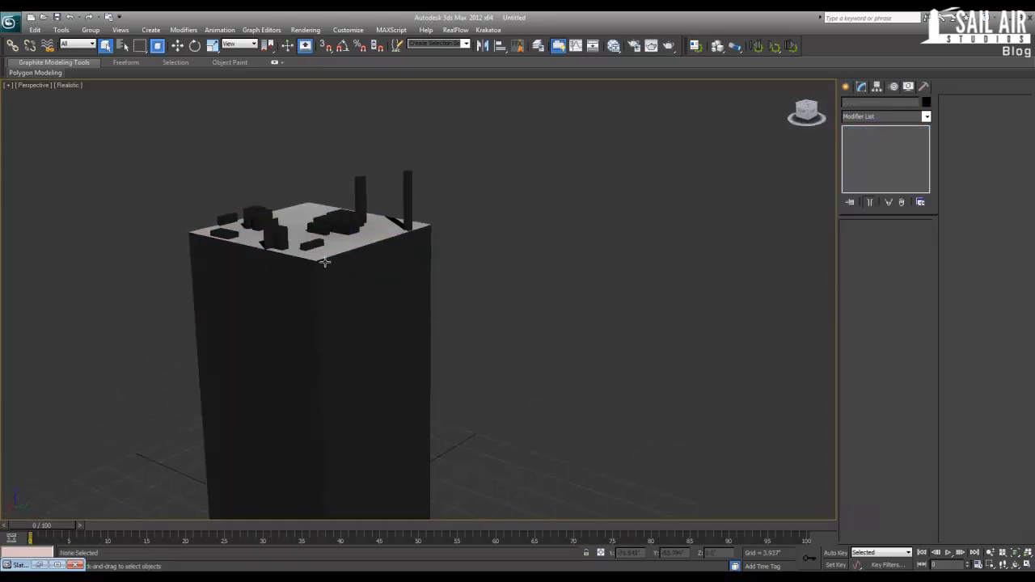
left_click(328, 255)
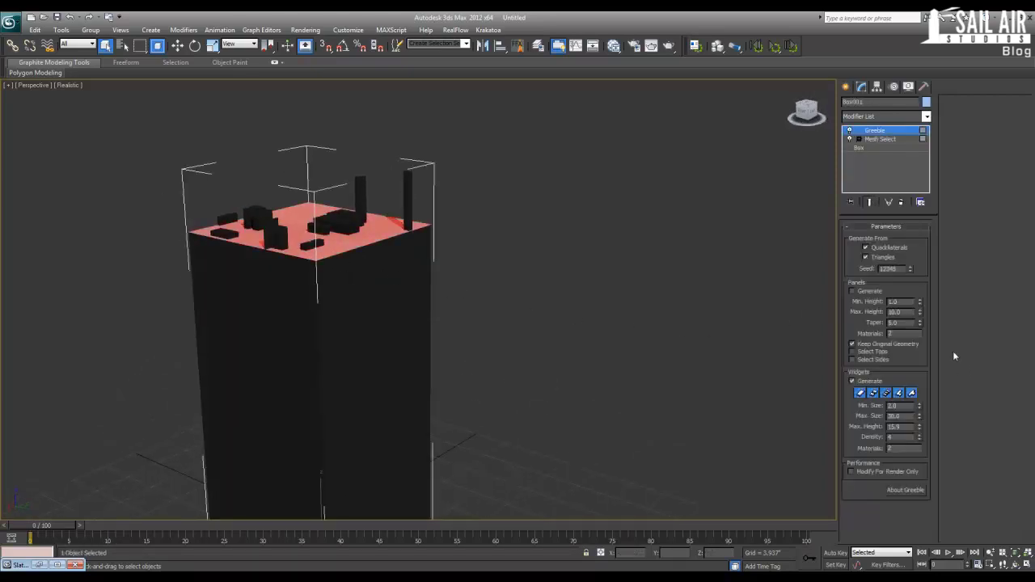
- Toggle Greeble's panel generation on and off, inspect the widgets on the box's top and reselect the box
left_click(863, 292)
left_click(870, 294)
middle_click_drag(461, 299, 462, 233, "alt")
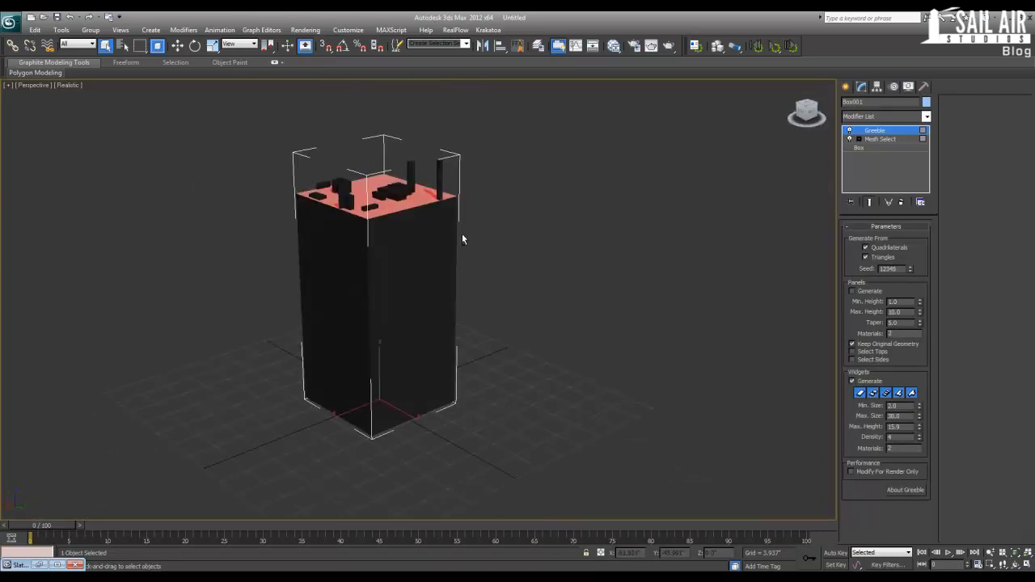
scroll(503, 201, "up", 3)
left_click(503, 202)
middle_click_drag(453, 175, 452, 275)
scroll(452, 280, "up", 3)
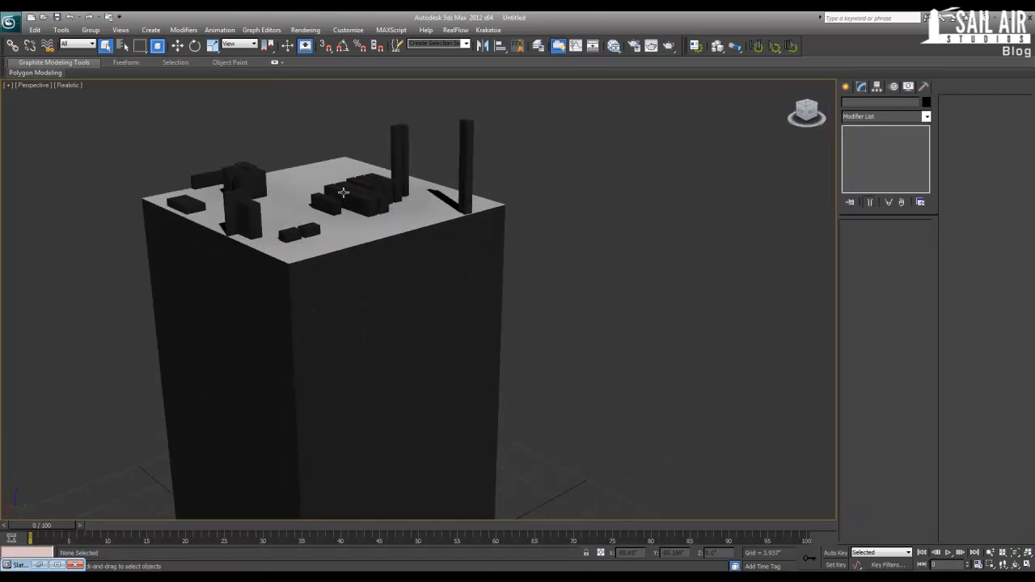
left_click(397, 289)
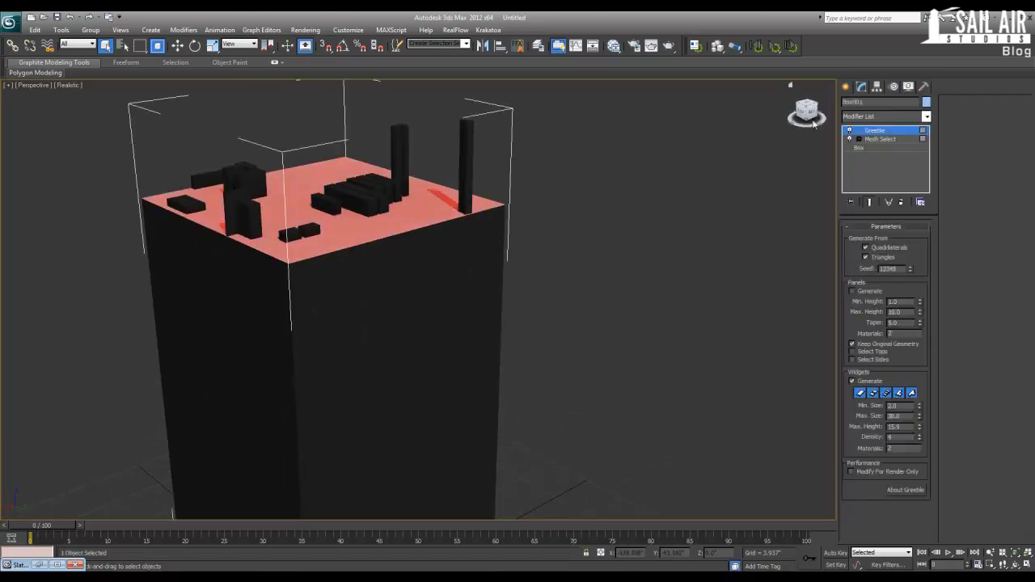
- Add a Mesh Select modifier above Greeble and select the box's side polygons with it
left_click(865, 119)
scroll(866, 121, "down", 1)
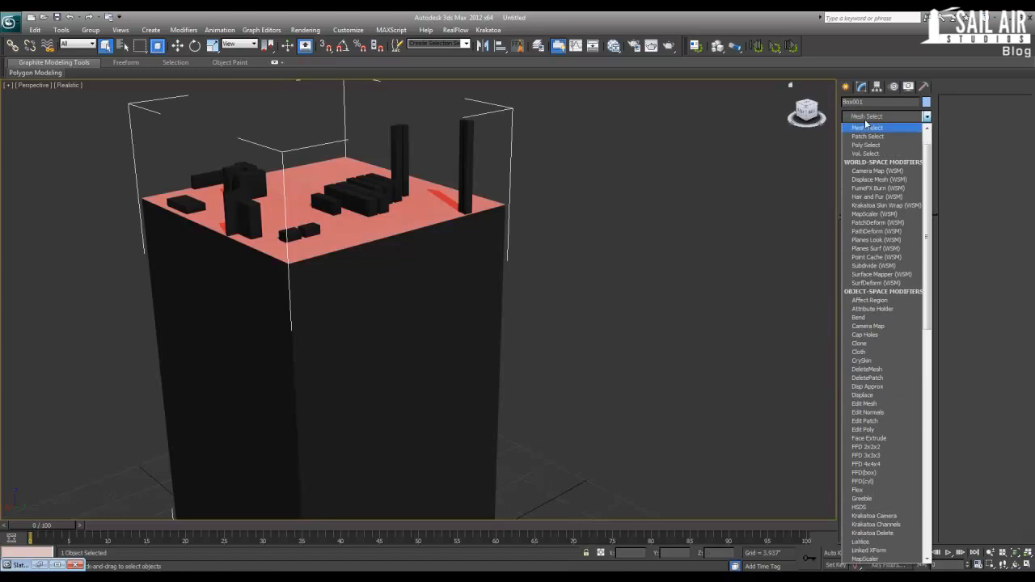
left_click(865, 127)
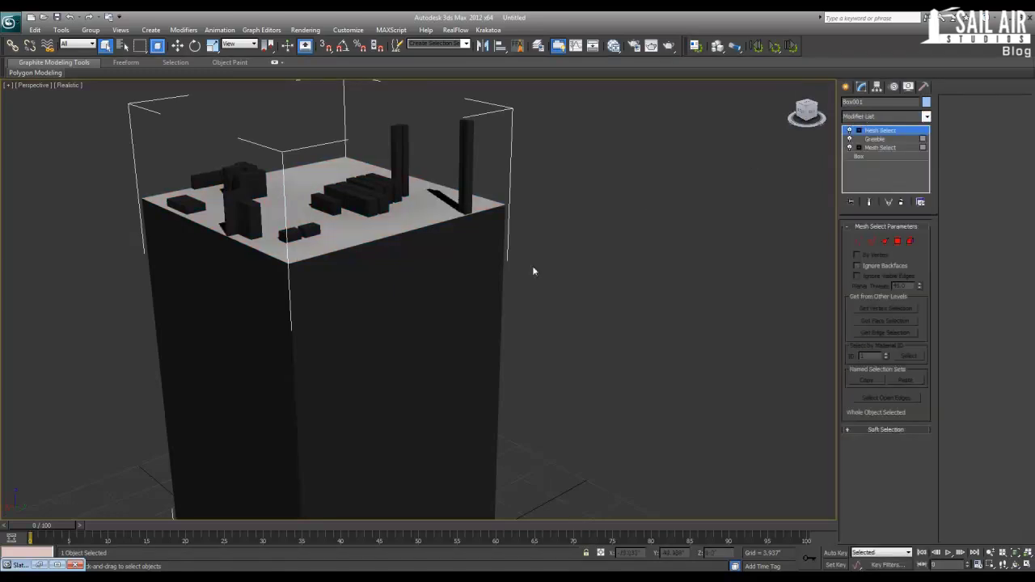
left_click(898, 241)
left_click(405, 330)
left_click(254, 317, "ctrl")
middle_click_drag(547, 320, 610, 301, "alt")
left_click(413, 315, "ctrl")
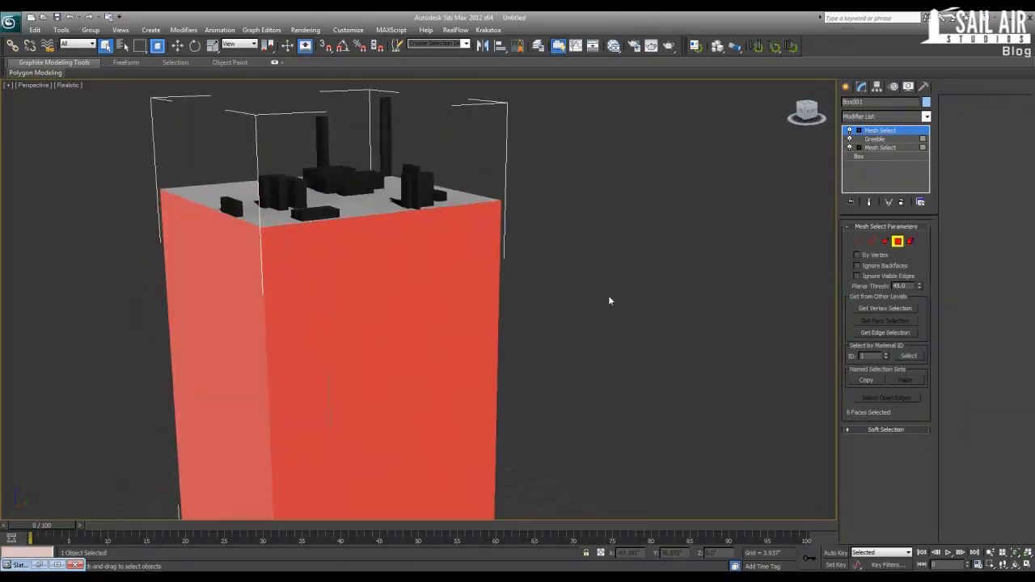
- Clear the polygon selection and delete the Mesh Select modifier above Greeble
left_click(610, 301)
middle_click_drag(395, 286, 695, 284, "alt")
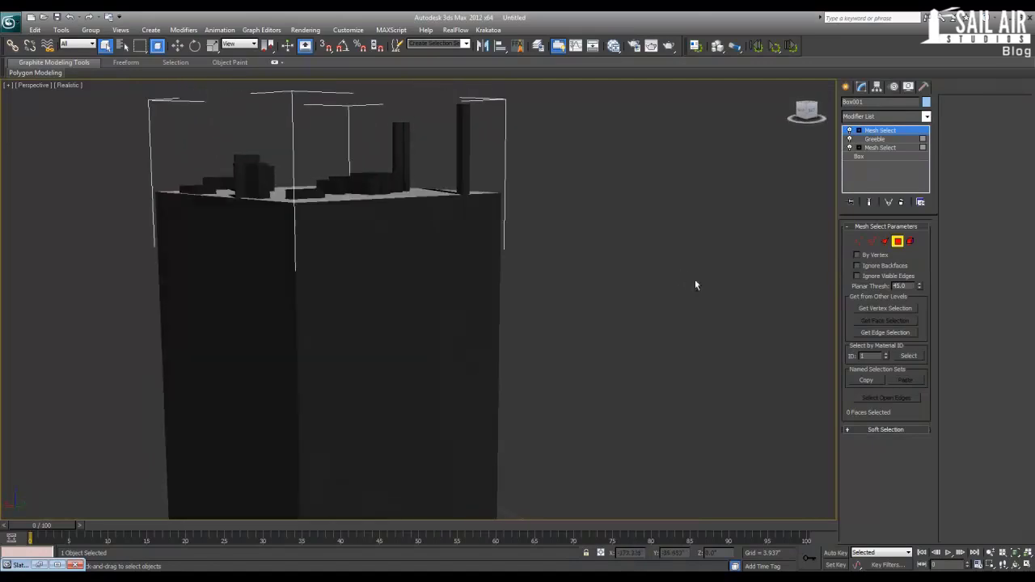
right_click(887, 130)
left_click(899, 147)
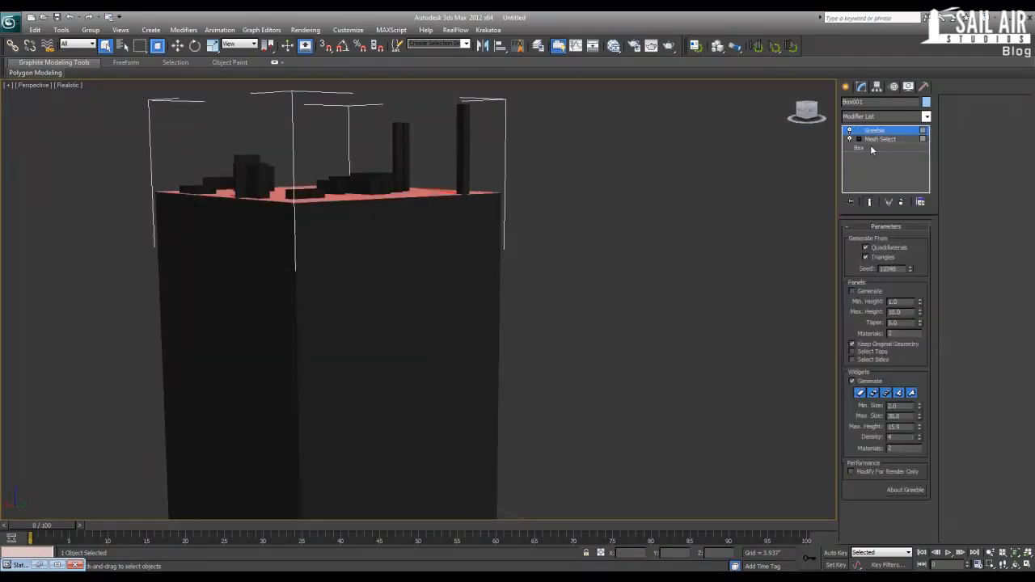
- Review the Box and Mesh Select levels of the modifier stack, accepting the topology warning, and return to Greeble
left_click(871, 147)
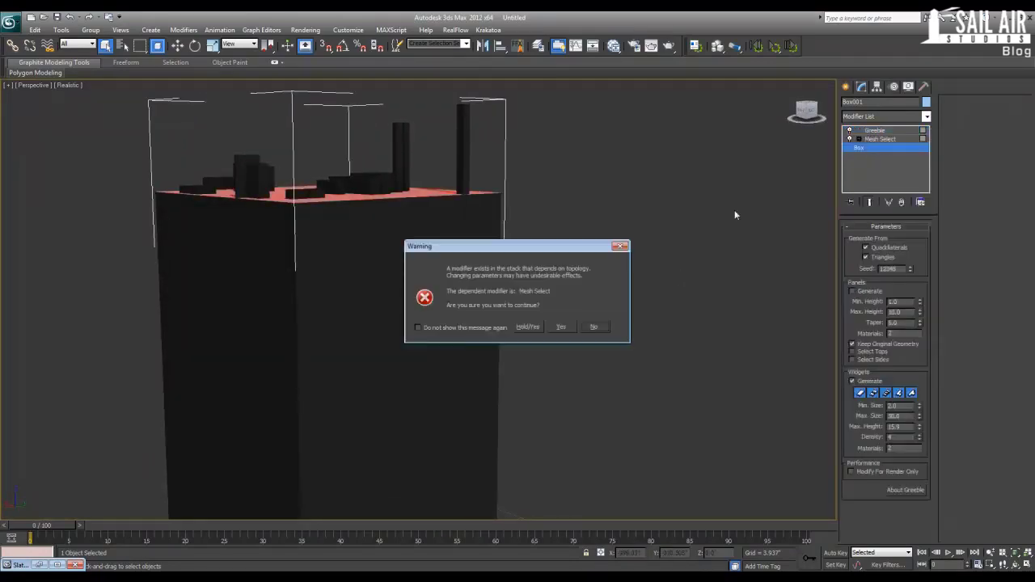
left_click(526, 327)
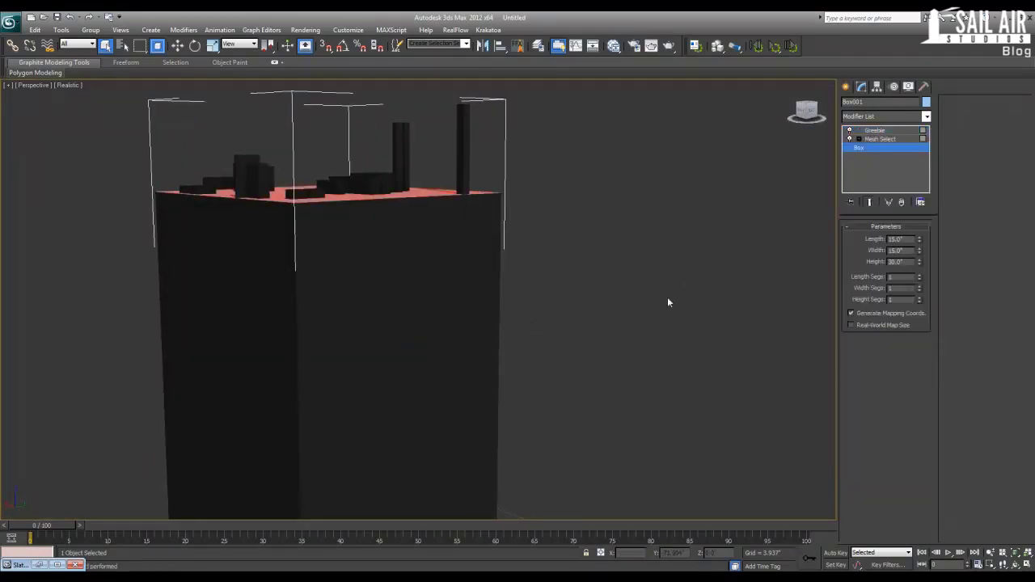
left_click(874, 139)
left_click(875, 130)
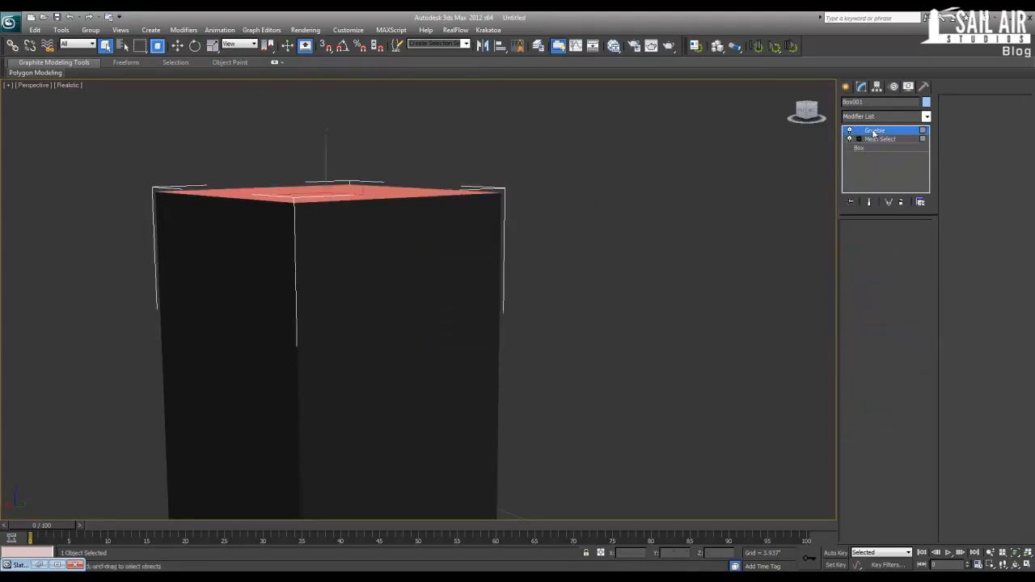
- Inspect the widgets on the box's top up close, reselect the box and enable Greeble's panel generation
left_click(596, 243)
middle_click_drag(596, 243, 483, 312, "alt")
scroll(484, 312, "up", 3)
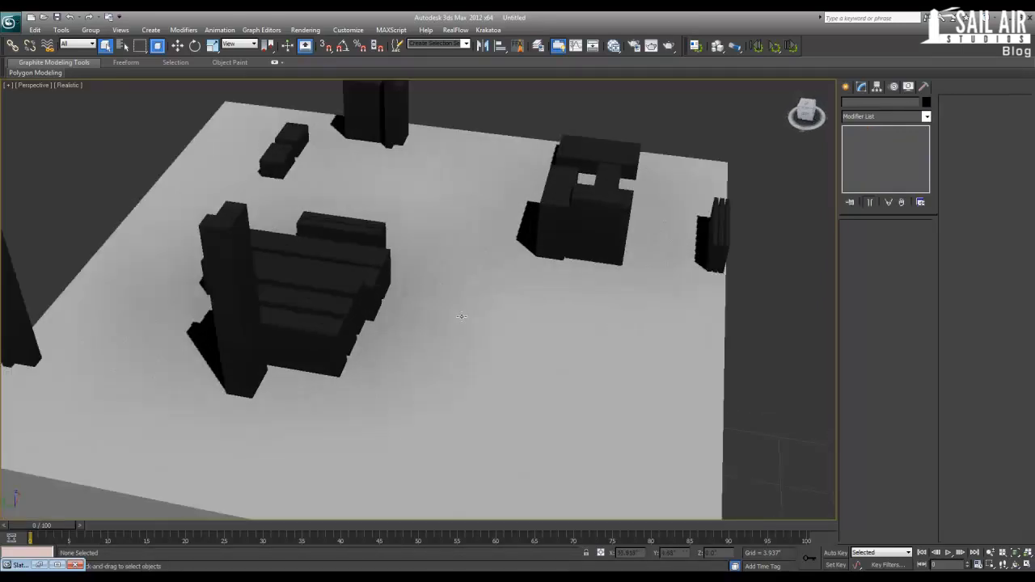
left_click(453, 307)
left_click(869, 293)
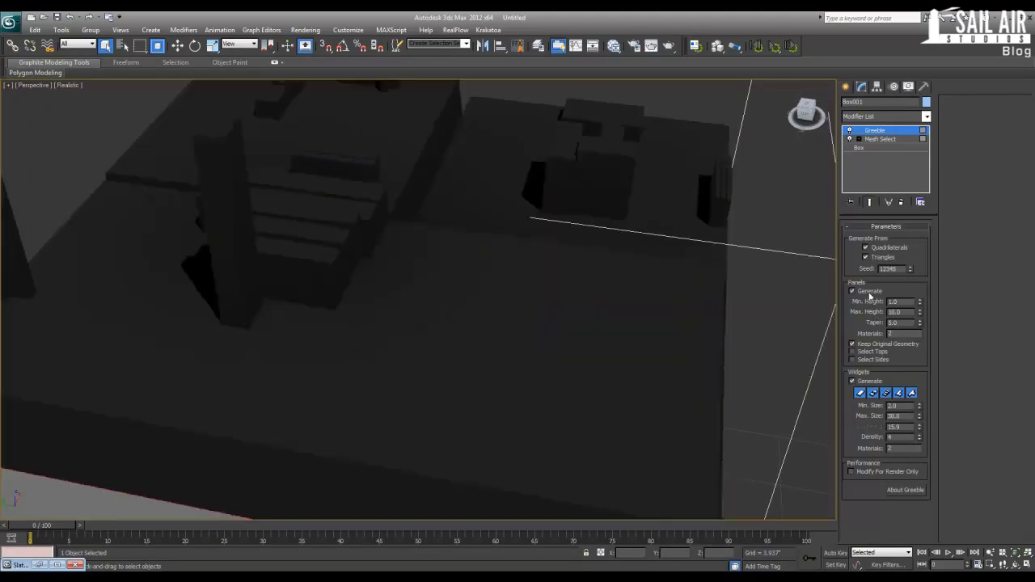
- Set the Greeble panels' material ID to 1 and check the panels on the box's top
middle_click_drag(739, 333, 723, 328, "alt")
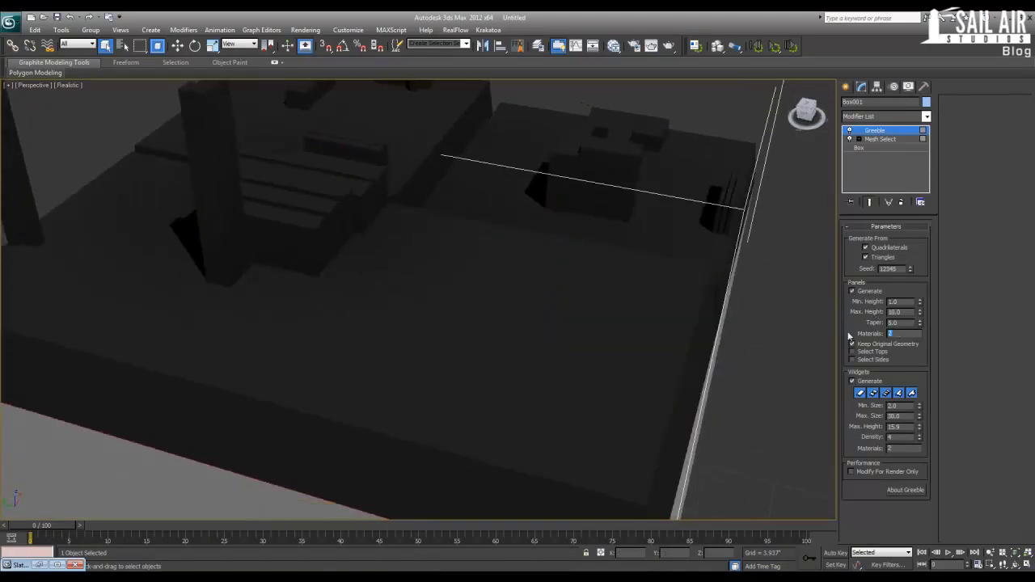
type("1")
key("Return")
middle_click_drag(536, 328, 520, 314, "alt")
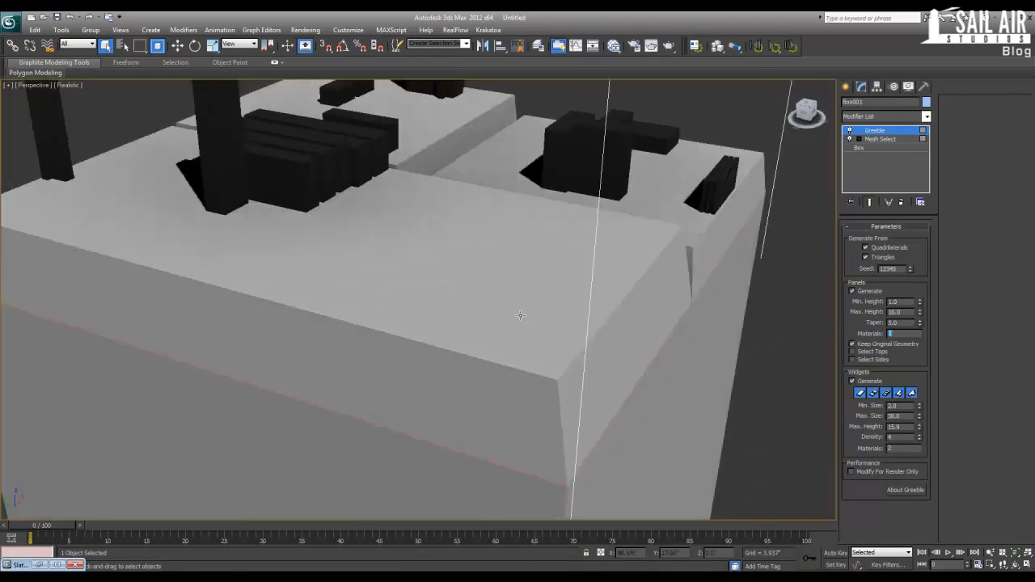
middle_click_drag(378, 255, 441, 206)
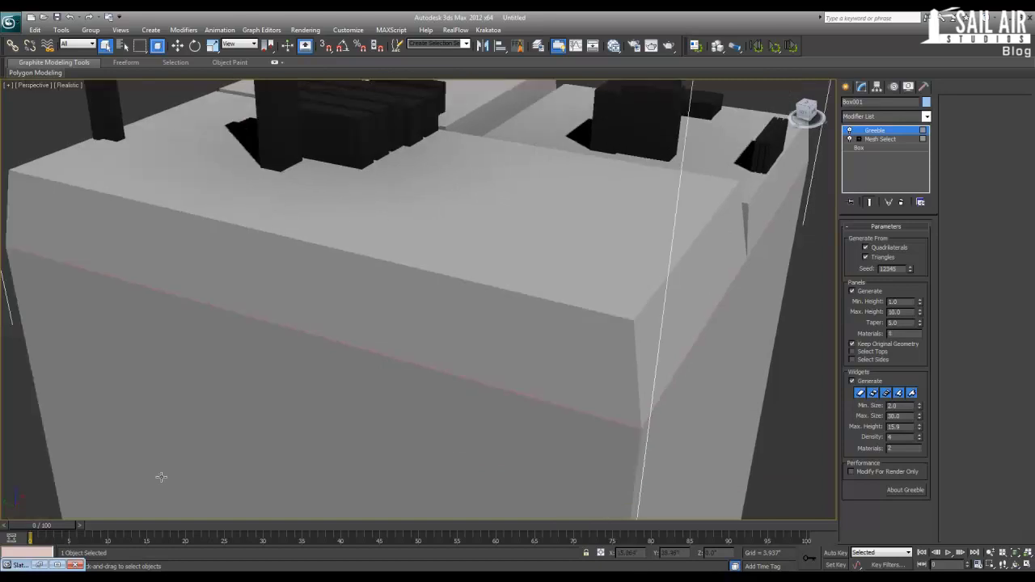
- Restore the Slate Material Editor and compare the two connected sub-materials with the box's panels and widgets
left_click(39, 564)
middle_click_drag(642, 216, 644, 243)
scroll(566, 136, "up", 1)
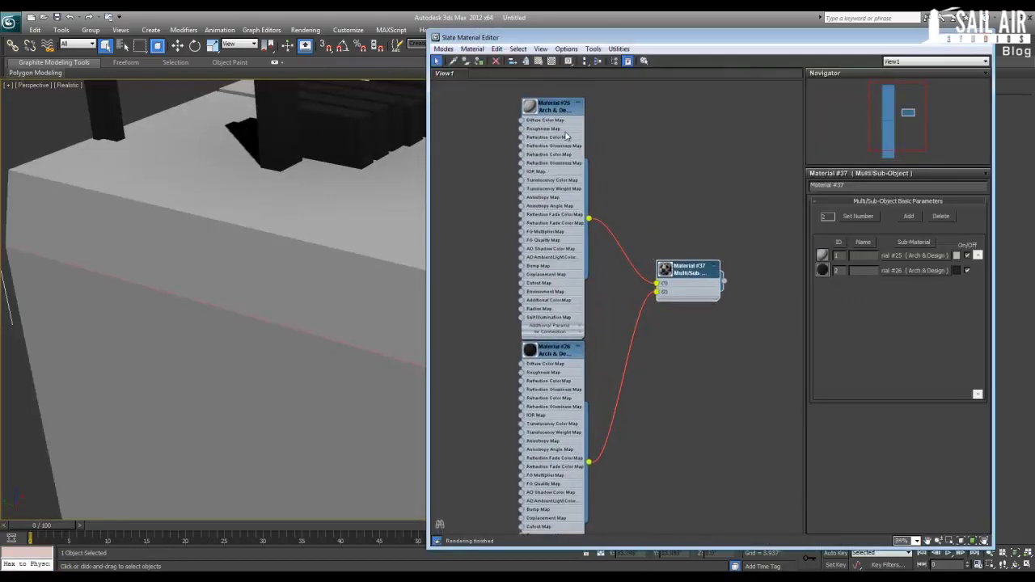
middle_click_drag(306, 279, 224, 303)
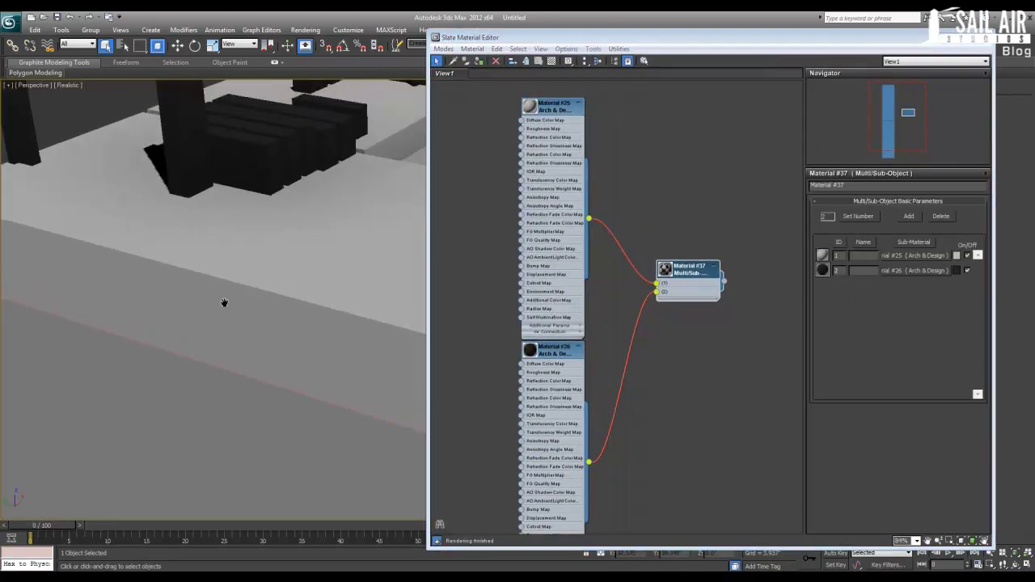
scroll(308, 296, "down", 4)
middle_click_drag(308, 296, 170, 242, "alt")
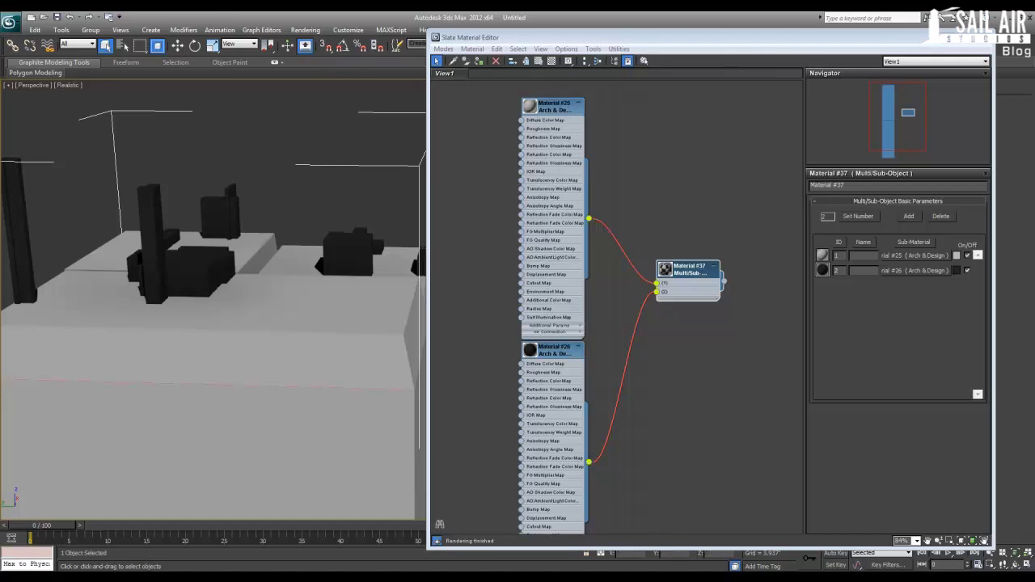
- Close the Slate Material Editor and frame the box's greebled top in the Perspective view
left_click(980, 37)
scroll(394, 314, "up", 1)
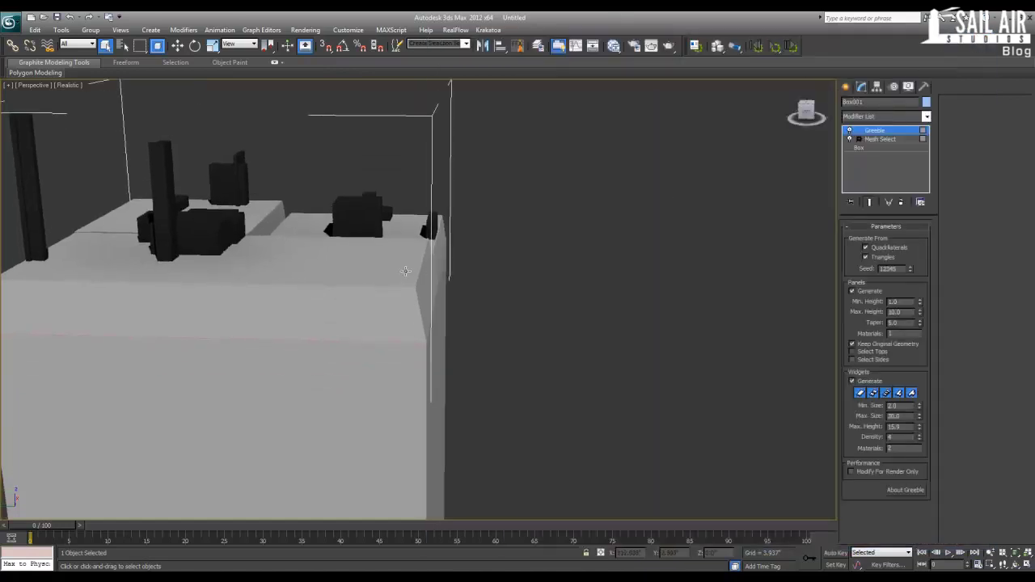
scroll(405, 271, "down", 2)
middle_click_drag(349, 245, 485, 264, "alt")
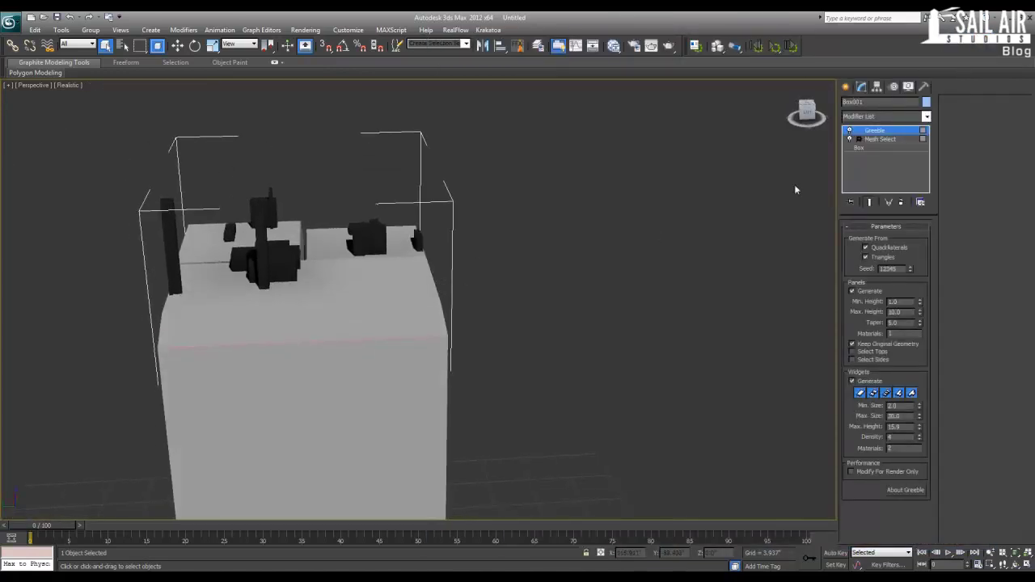
- Delete the Multi/Sub-Object material node in the Slate Material Editor, keeping the Arch & Design material
left_click(875, 131)
left_click(564, 303)
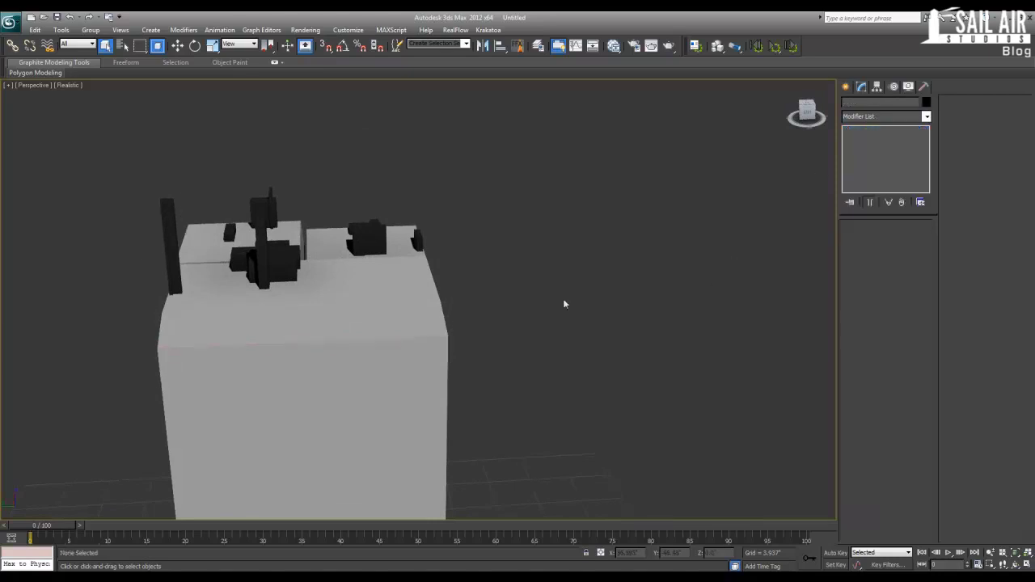
key("m")
left_click(547, 349)
key("Delete")
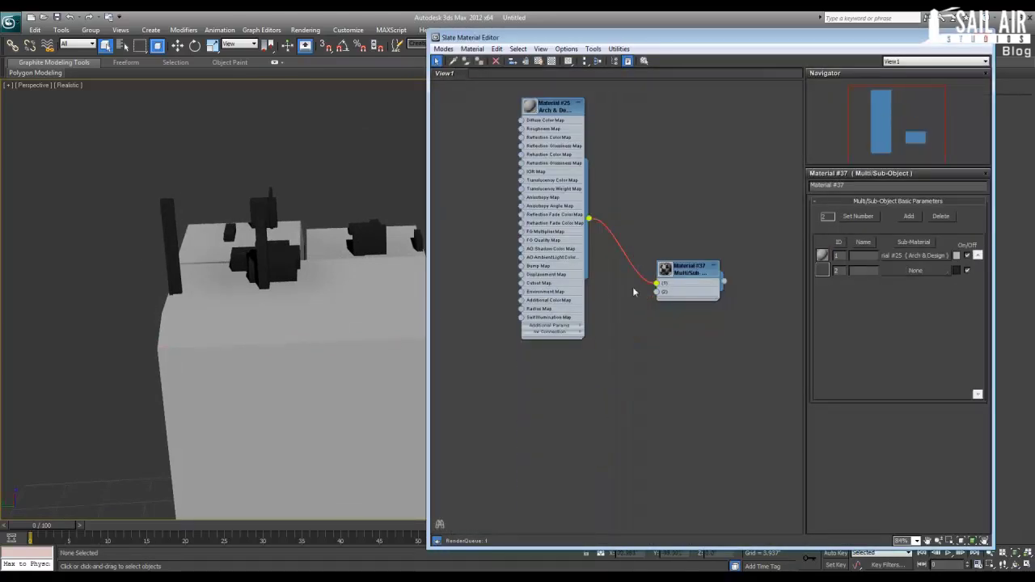
left_click(665, 274)
key("Delete")
- Enable ambient occlusion on the Arch & Design material with 64 samples
double_click(553, 108)
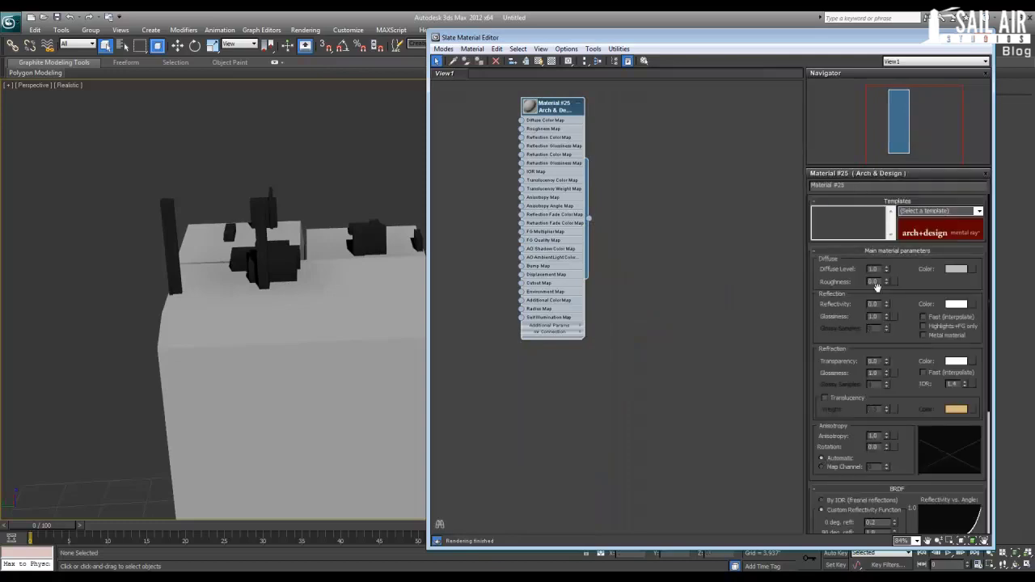
scroll(886, 356, "down", 5)
left_click(885, 383)
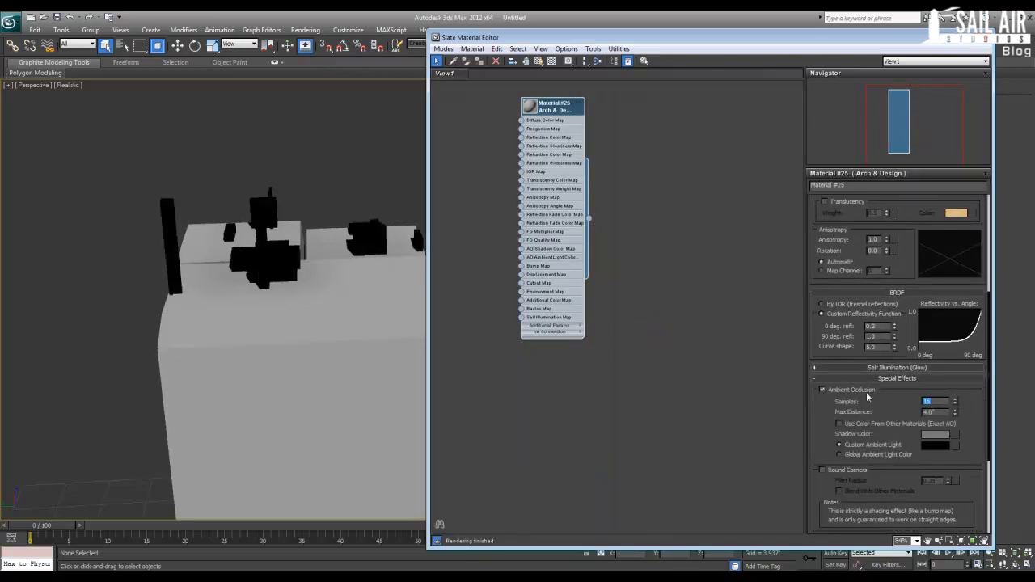
double_click(927, 402)
left_click_drag(942, 412, 867, 411)
left_click(872, 424)
- Assign the Arch & Design material to the greebled building, close the material editor and select the building
left_click_drag(589, 219, 294, 363)
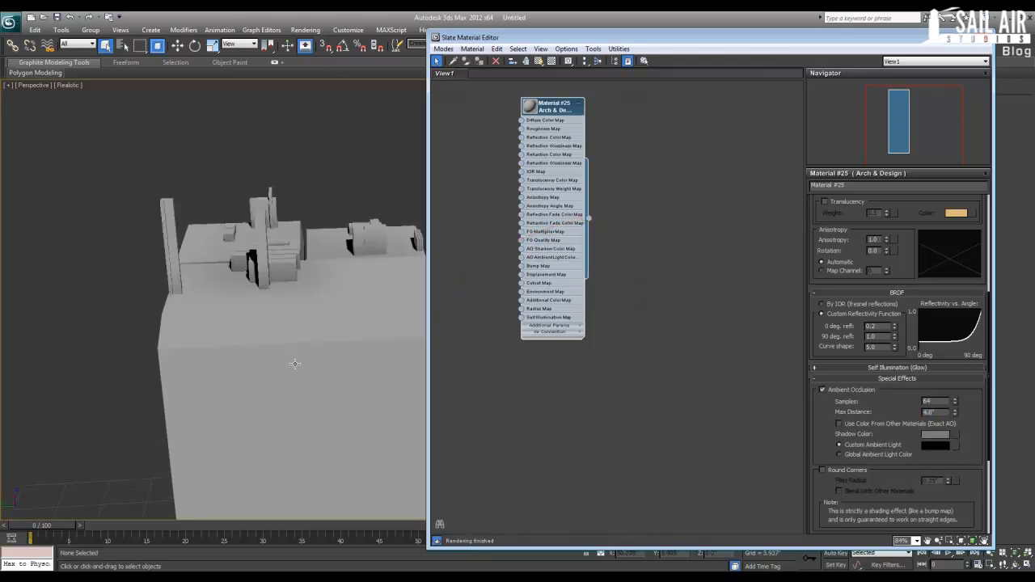
left_click(982, 40)
left_click(370, 326)
- Examine the greebled building with its new material from several angles and distances
middle_click_drag(419, 362, 467, 266)
scroll(468, 266, "down", 3)
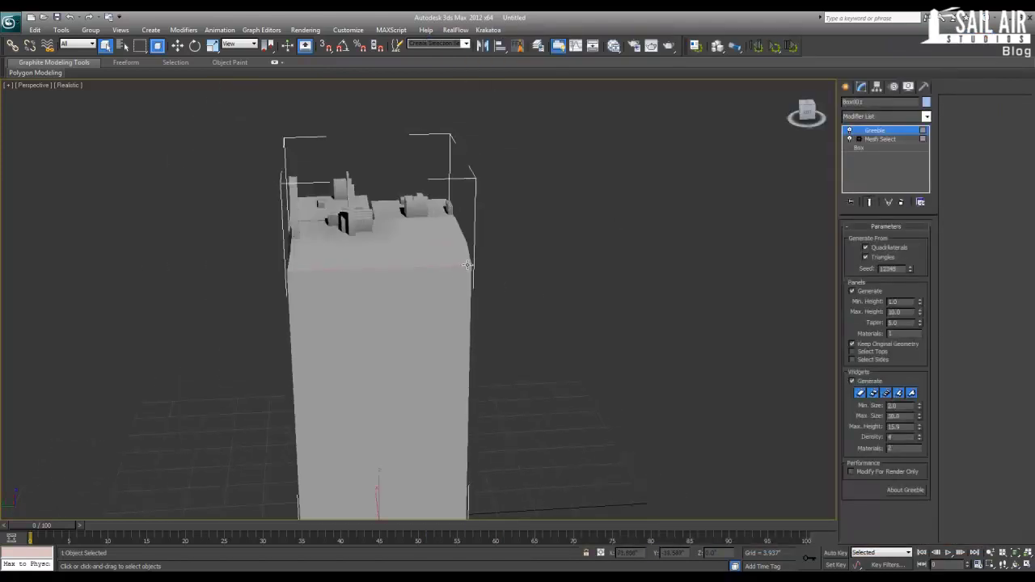
scroll(467, 265, "down", 4)
middle_click_drag(503, 357, 465, 378, "alt")
key("w")
scroll(465, 378, "up", 4)
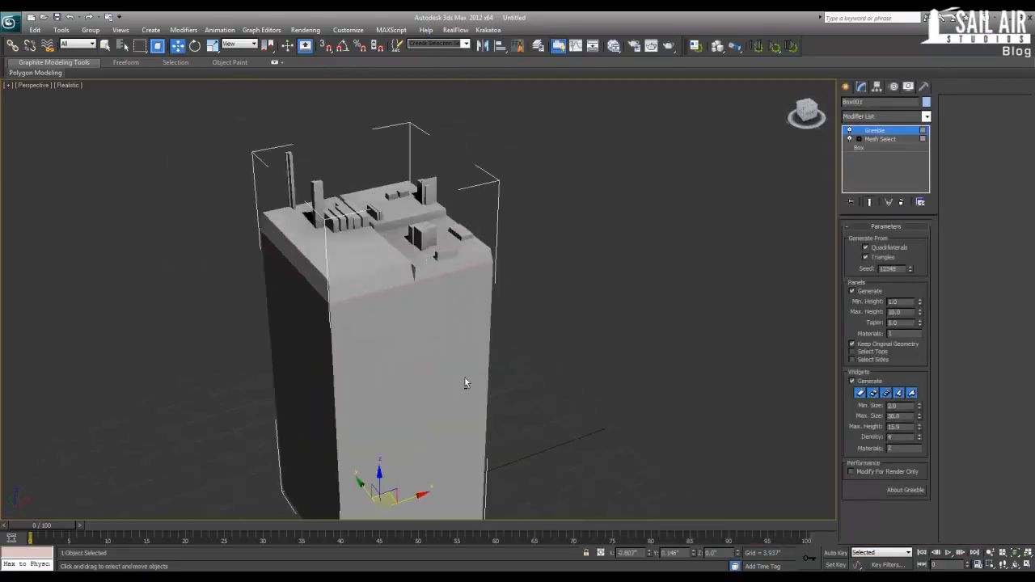
scroll(465, 378, "up", 3)
scroll(433, 369, "down", 6)
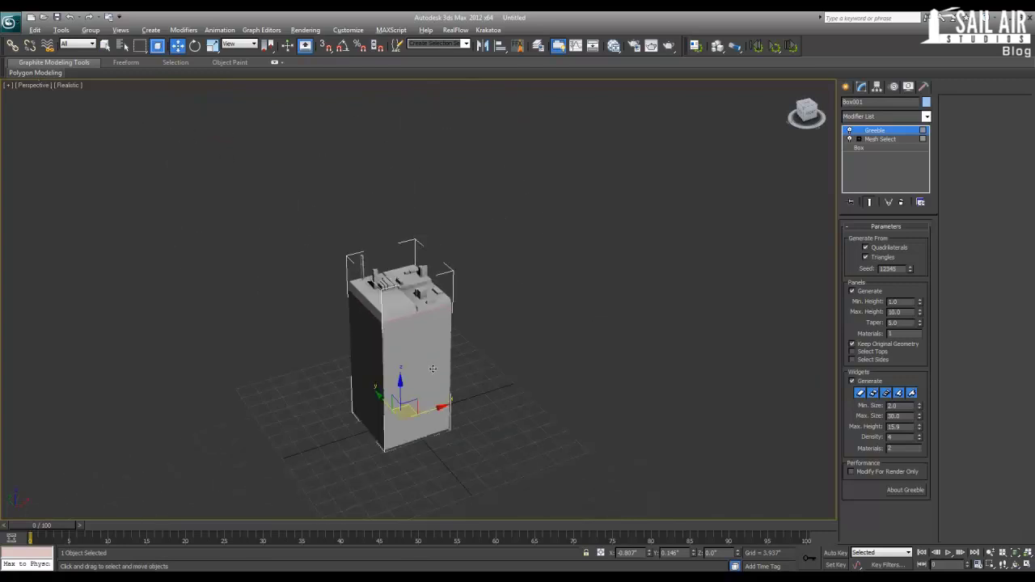
left_click(534, 361)
middle_click_drag(465, 368, 480, 351, "alt")
scroll(472, 371, "down", 3)
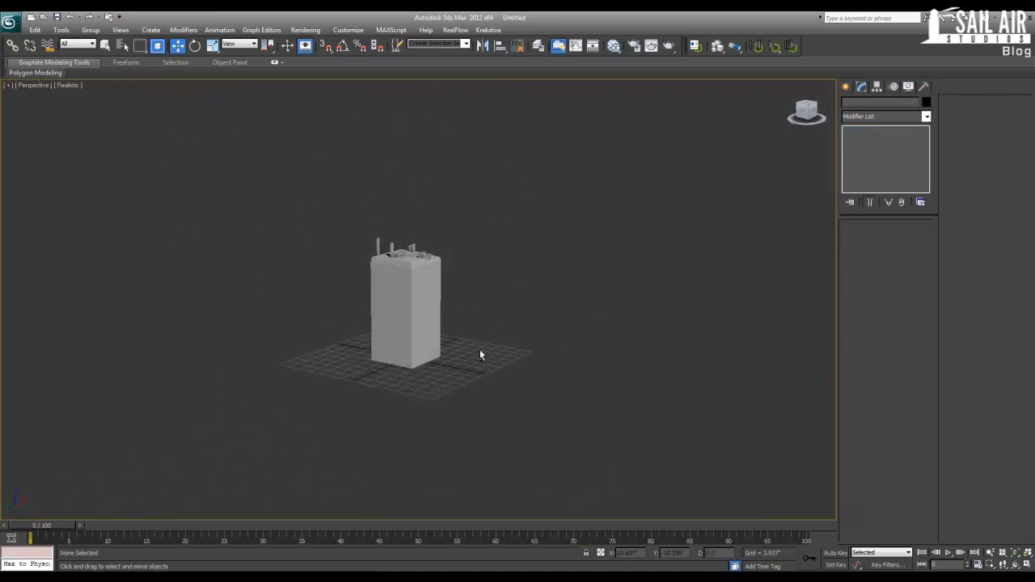
scroll(479, 355, "up", 2)
scroll(479, 355, "down", 3)
- Move the building off the home grid and back near the grid's centre
left_click(406, 338)
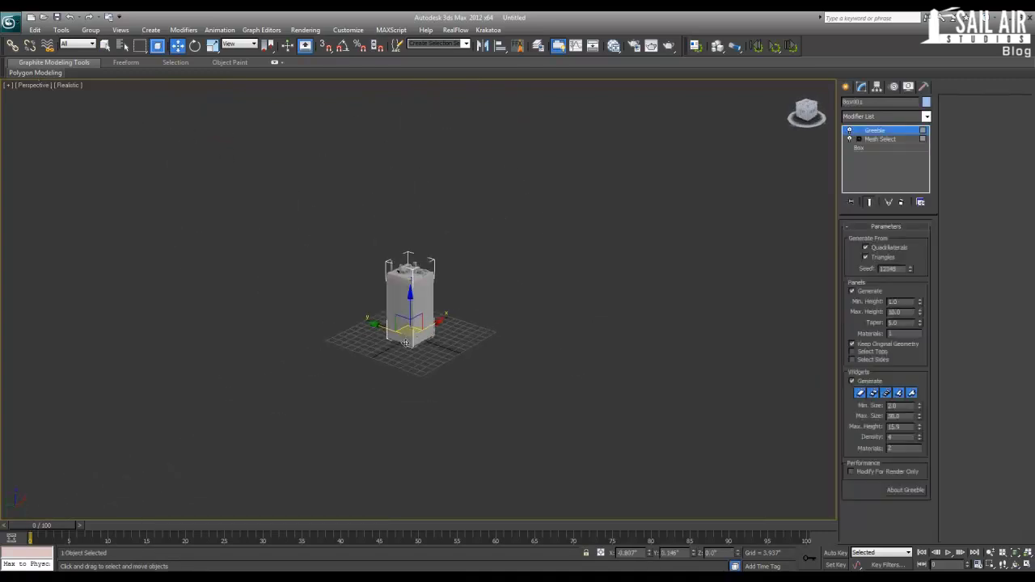
left_click_drag(406, 338, 277, 289)
left_click(420, 340)
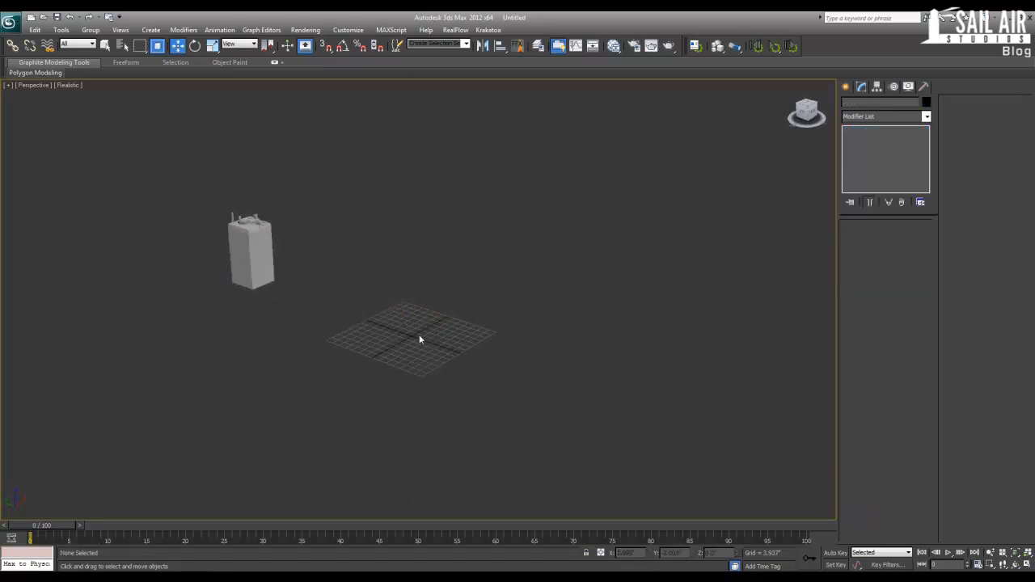
right_click(412, 326)
scroll(376, 321, "down", 2)
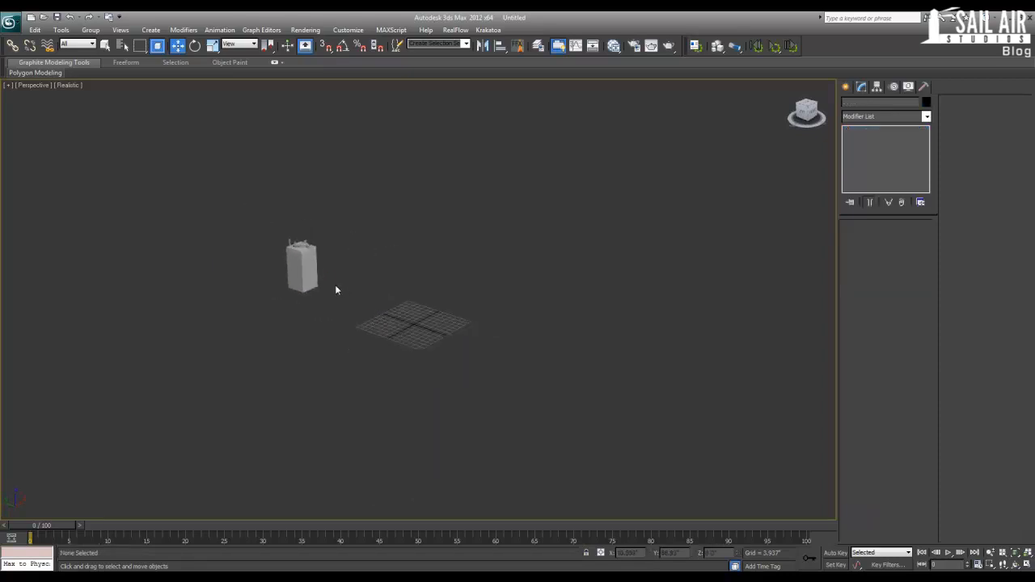
left_click(286, 284)
left_click_drag(285, 284, 404, 321)
- Hide the greebled building from the scene
right_click(404, 321)
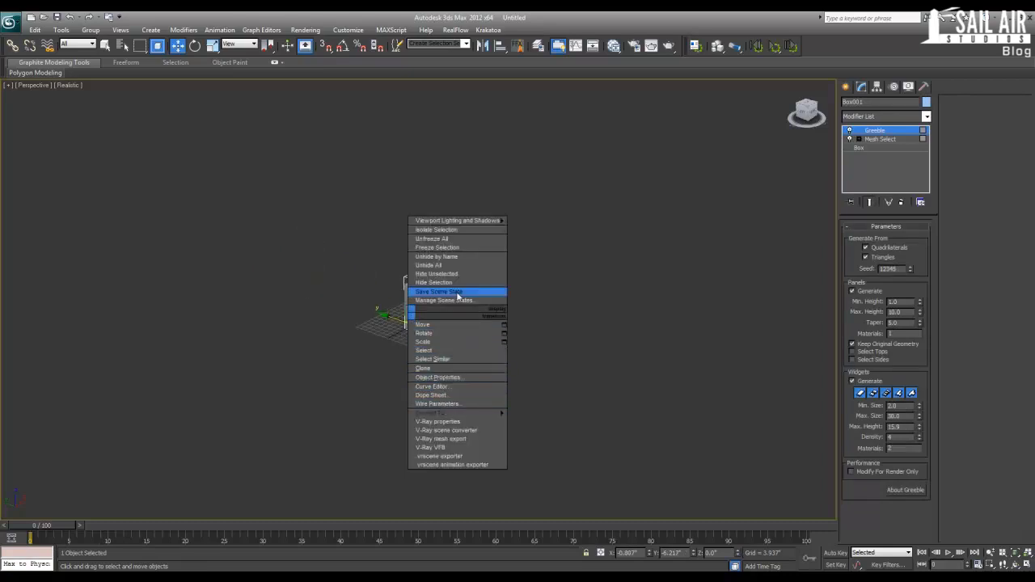
left_click(456, 289)
right_click(424, 328)
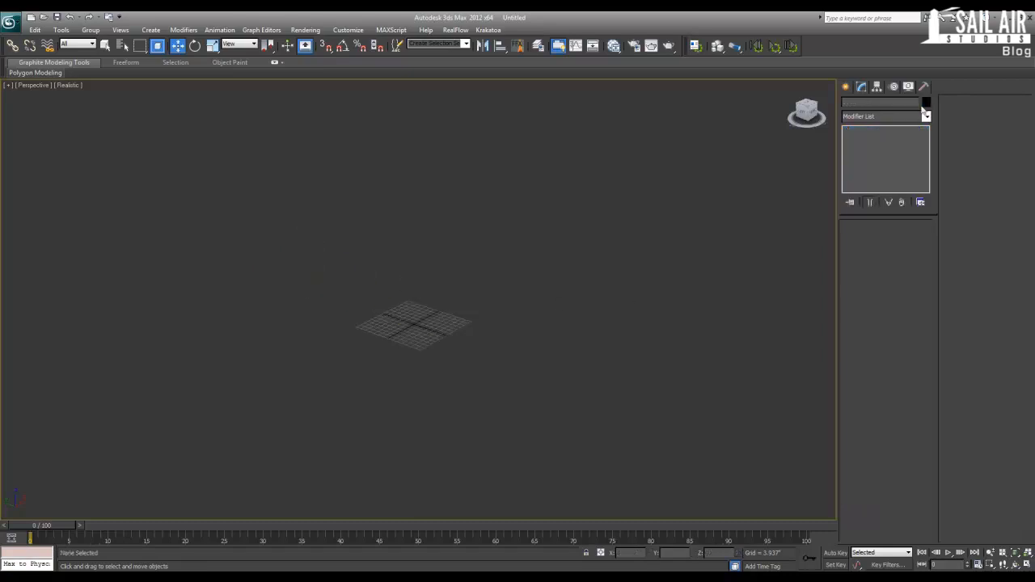
- Create a ground plane about 294 inches long and 309 inches wide around the home grid
left_click(844, 87)
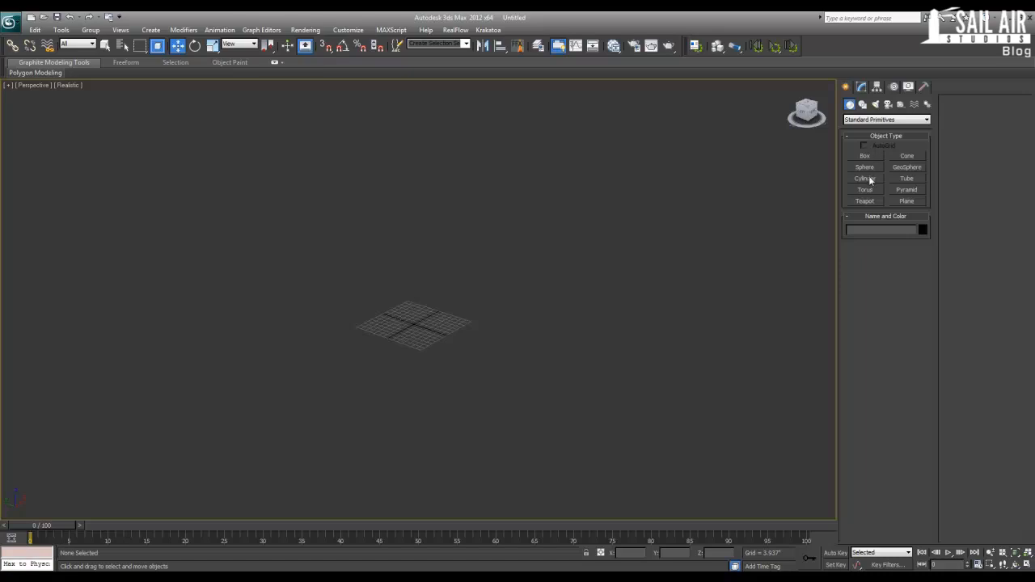
left_click(906, 201)
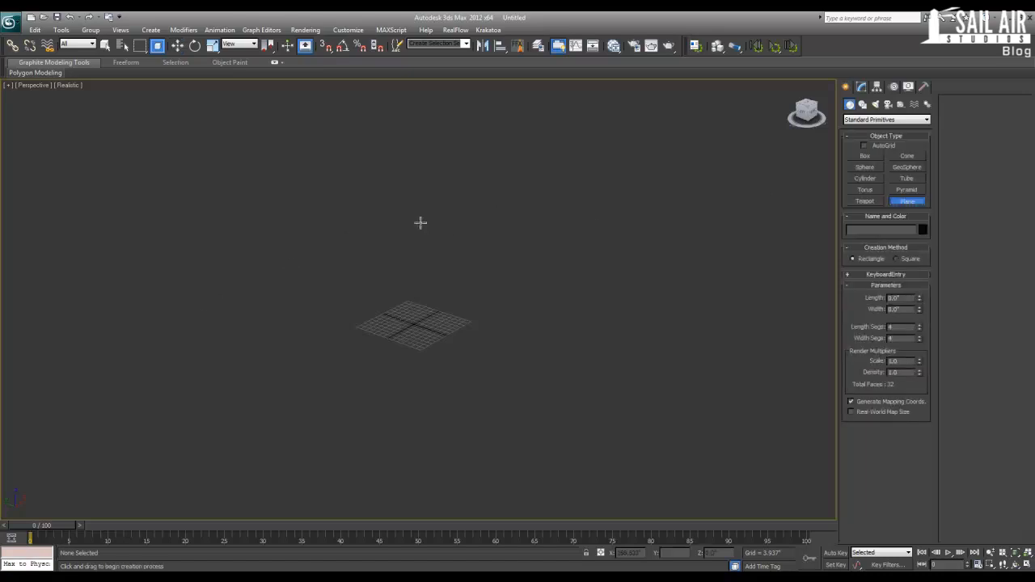
left_click_drag(368, 222, 405, 522)
key("w")
middle_click_drag(438, 412, 441, 383)
- Centre the plane at X 0 and Y 0, and set its length and width to 300 inches
right_click(650, 554)
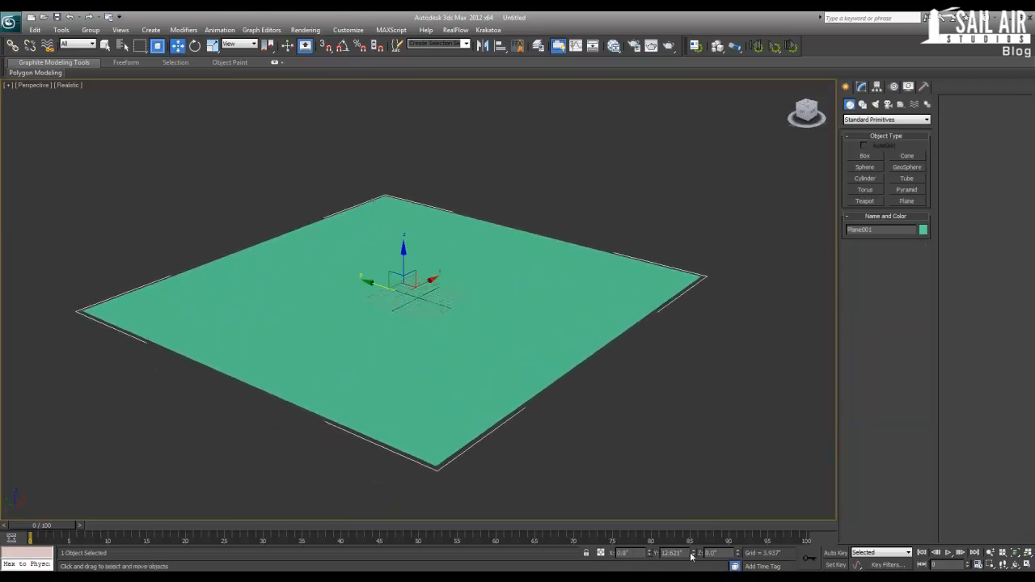
right_click(693, 554)
left_click(861, 87)
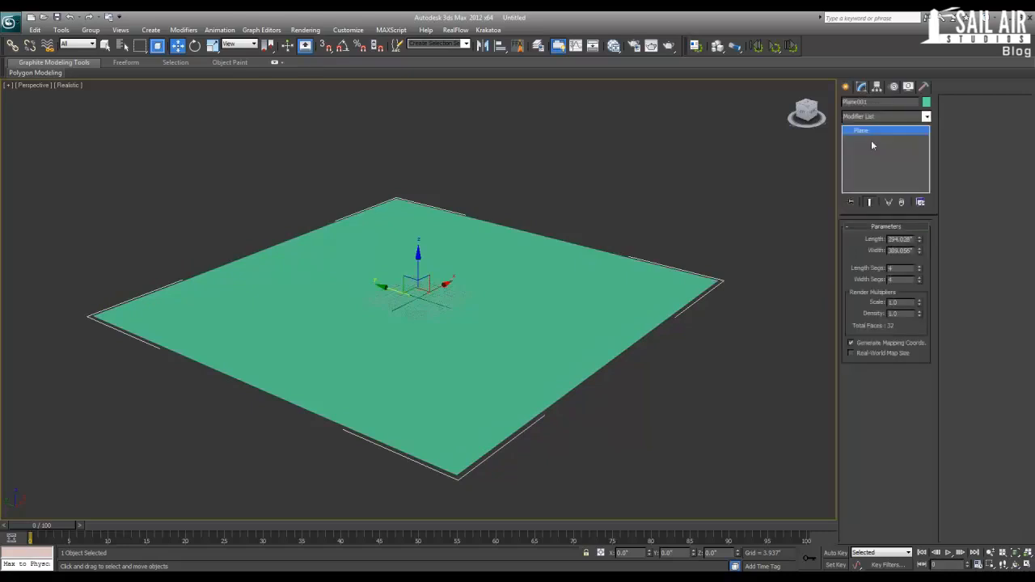
double_click(912, 241)
type("8")
key("Tab")
type("300")
key("Return")
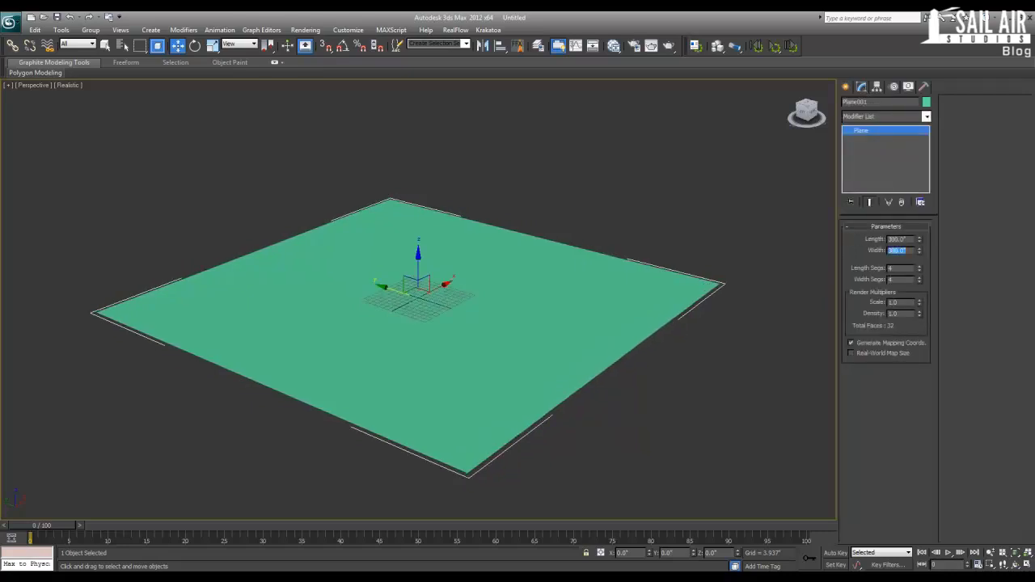
- Convert the plane to an editable poly and select a ring of parallel edges across it
middle_click_drag(562, 255, 521, 270, "alt")
right_click(522, 270)
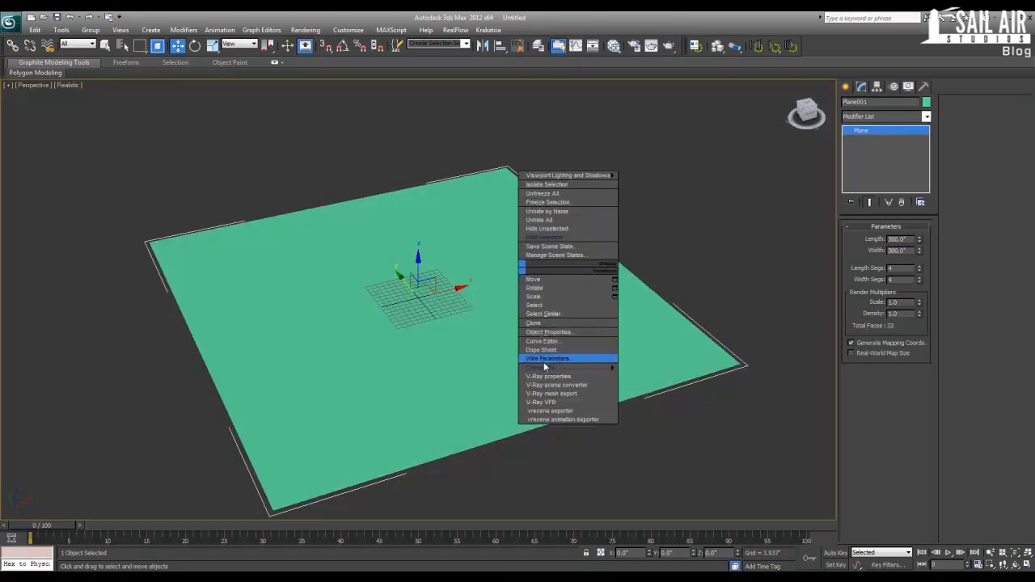
mouse_move(607, 368)
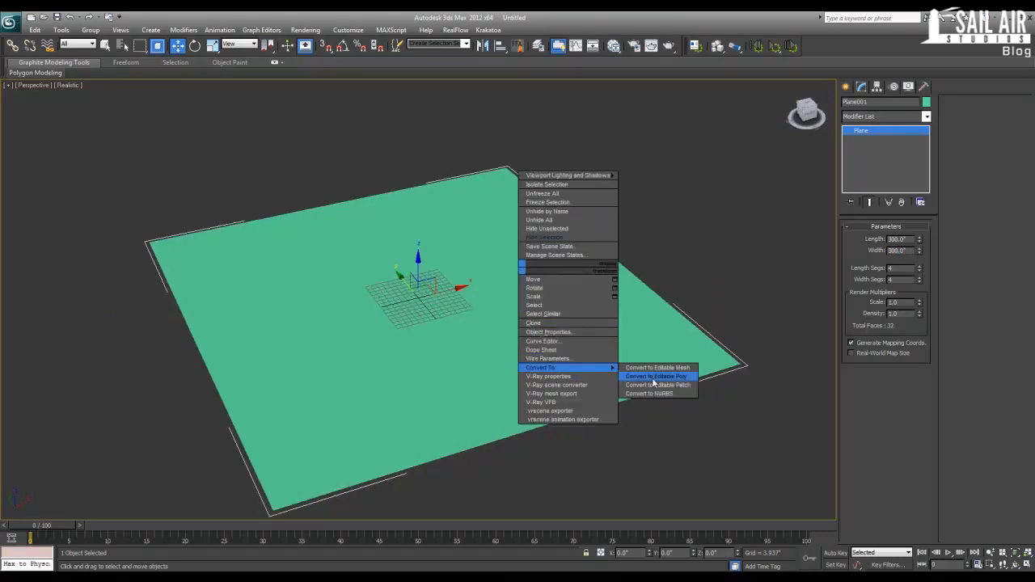
left_click(653, 378)
key("2")
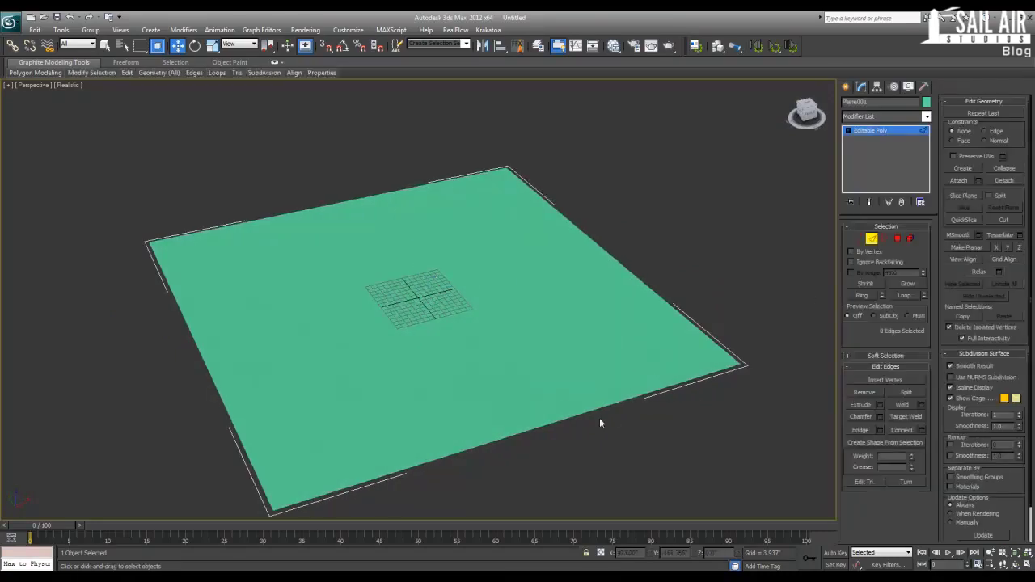
left_click(596, 415)
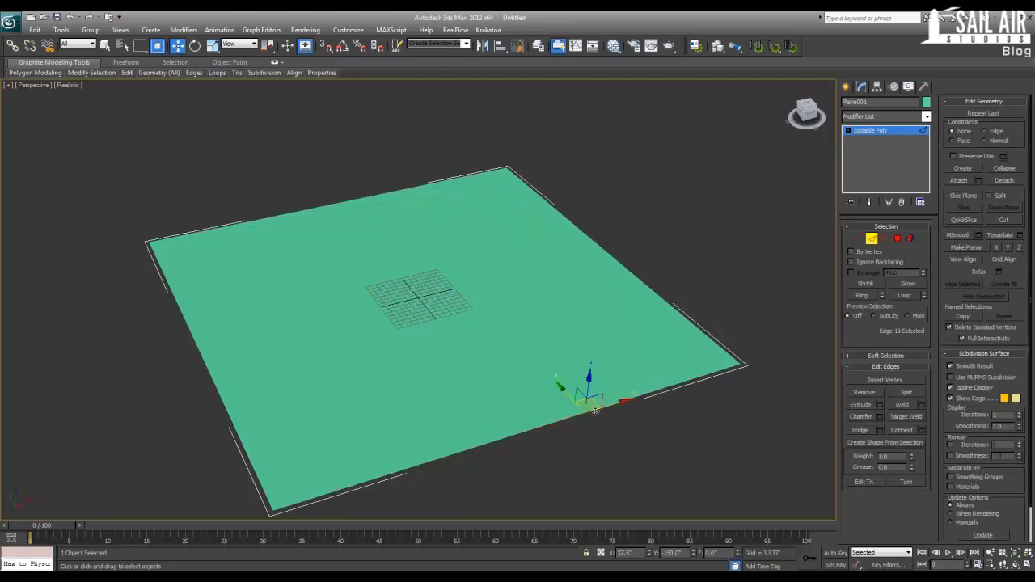
right_click(474, 317)
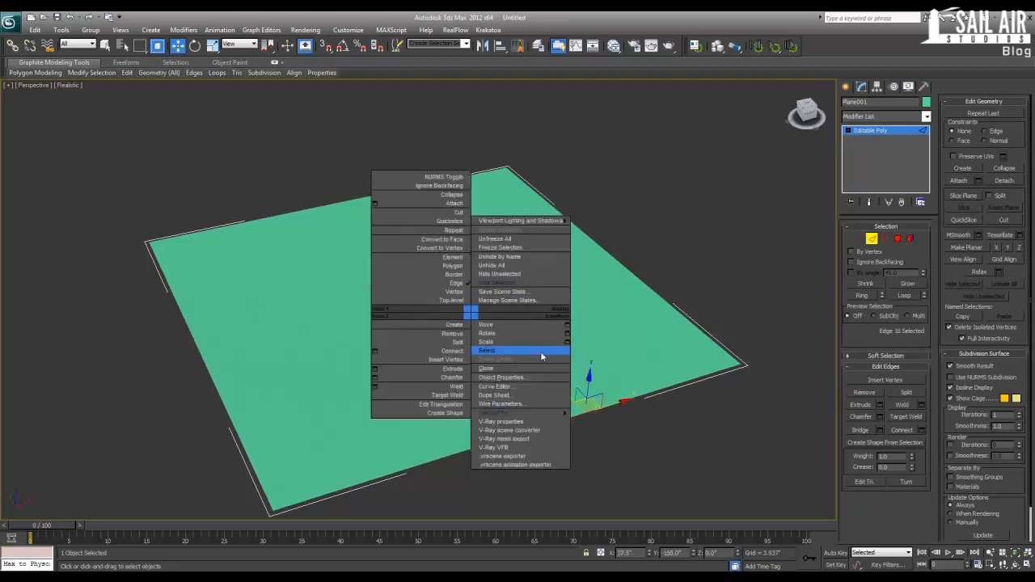
left_click(716, 287)
left_click(865, 296)
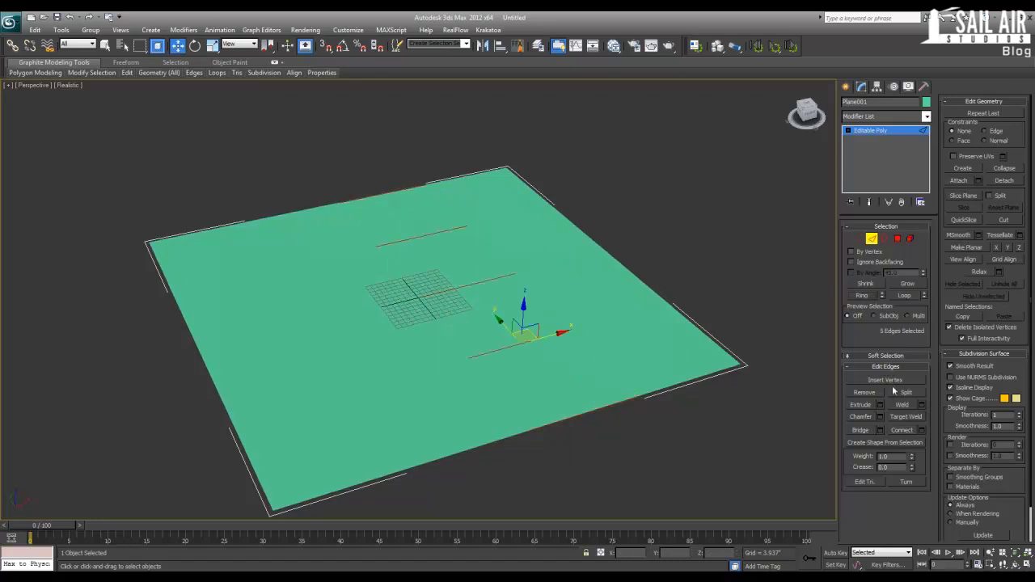
- Show edged faces in the viewport, and undo the plane's edits back to its newly created parametric state
key("F4")
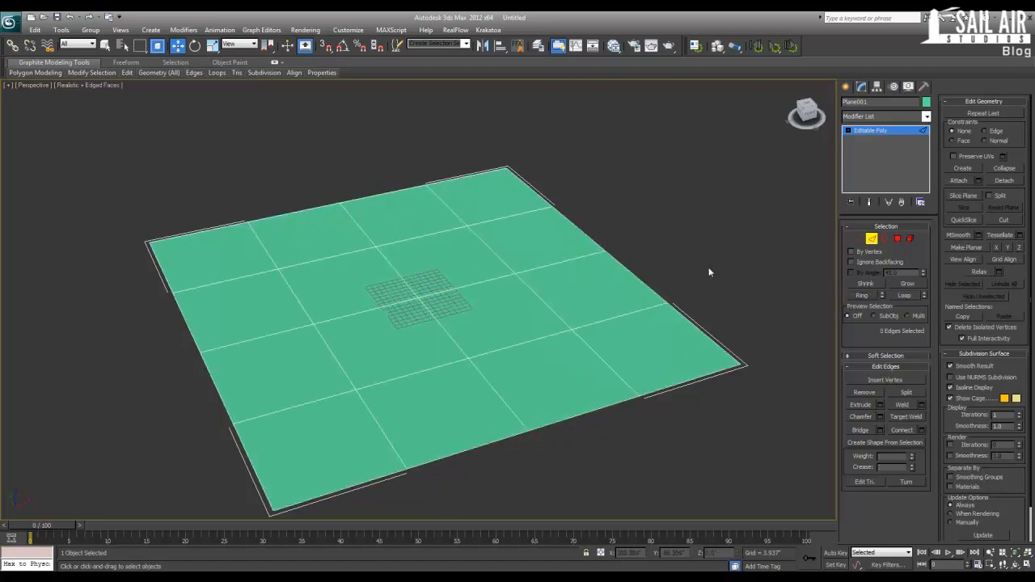
key("ctrl+z")
key("ctrl+z")
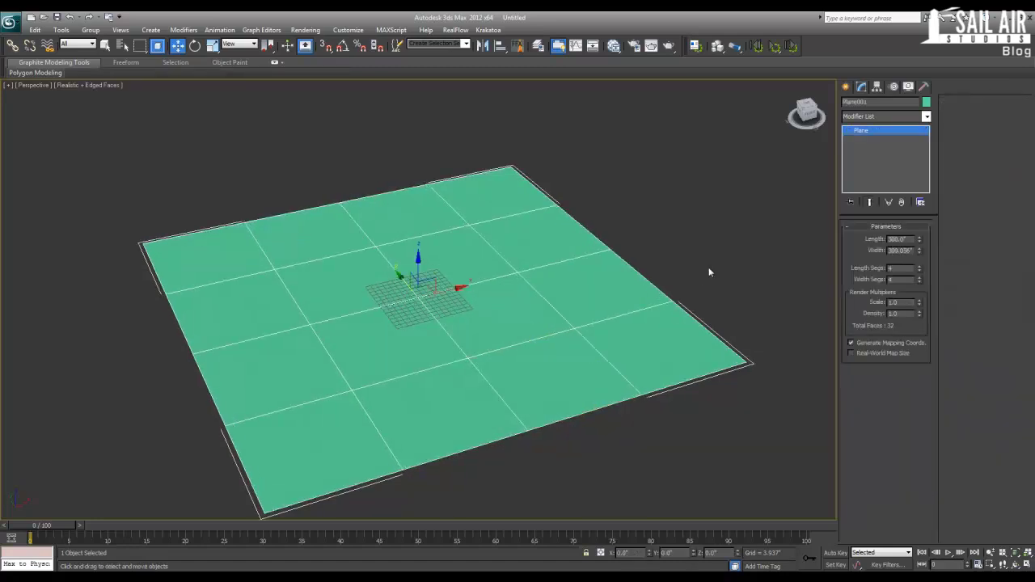
key("ctrl+z")
key("ctrl+z")
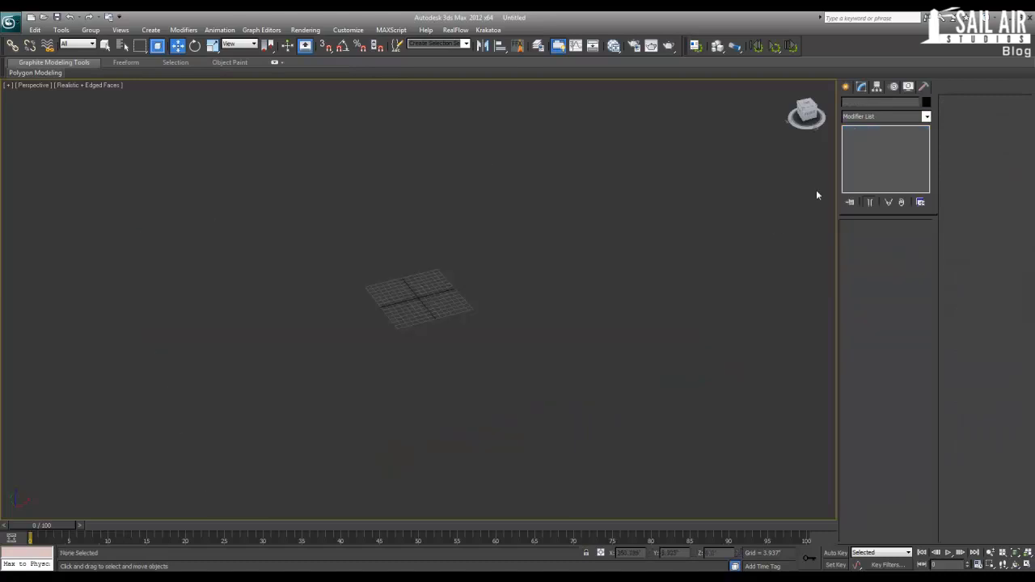
key("ctrl+y")
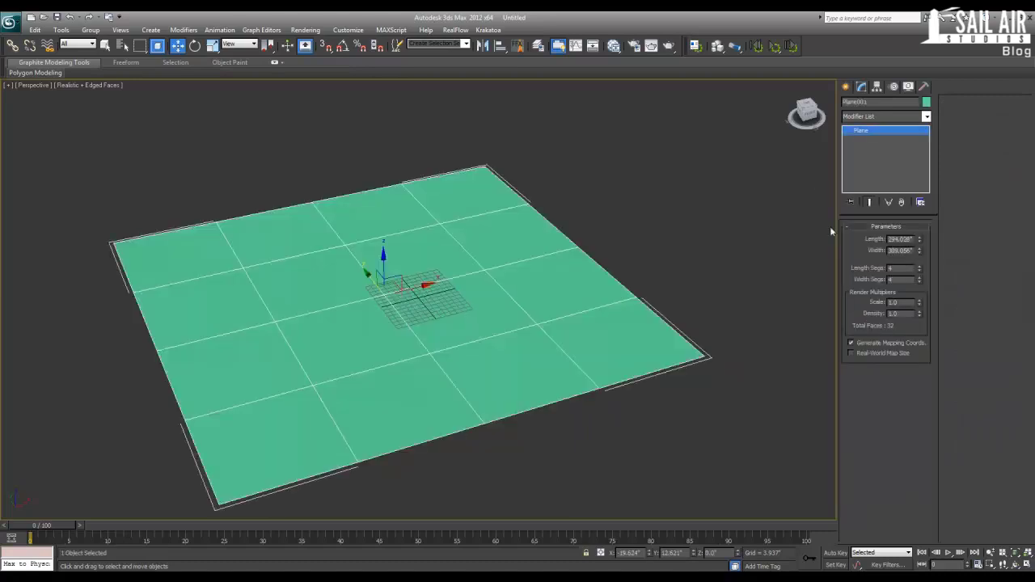
- Reduce the plane to 1 length and 1 width segment, and set its length and width to 300 inches
right_click(920, 269)
right_click(920, 281)
left_click_drag(913, 239, 801, 235)
type("2")
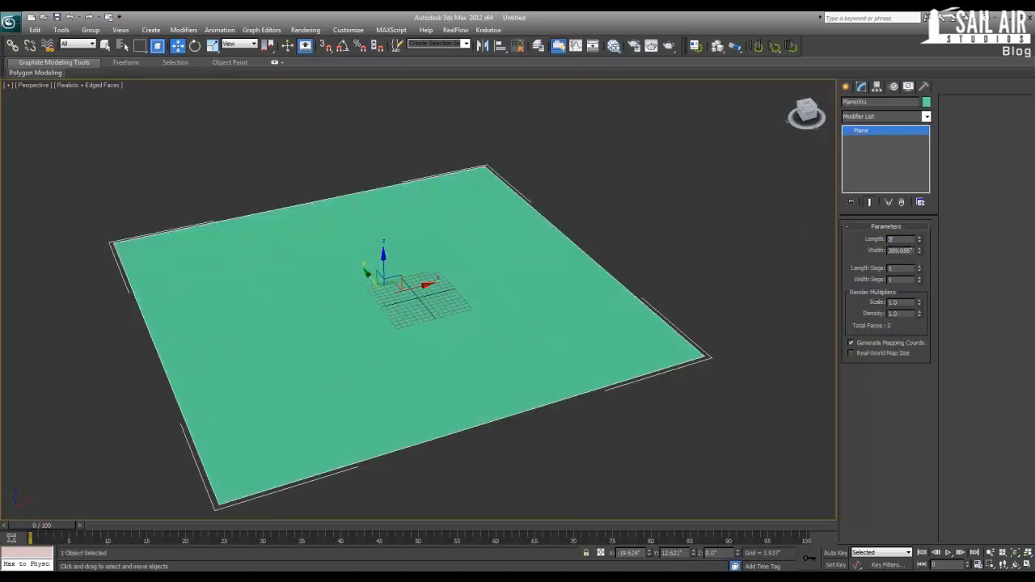
type("00")
key("Tab")
type("300")
key("Return")
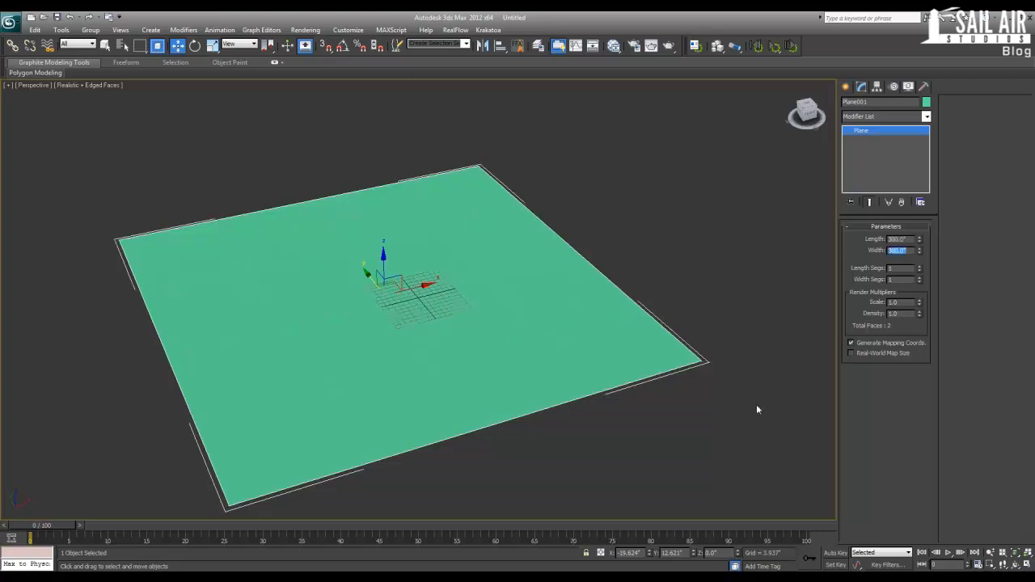
- Reset the plane's X and Y position to 0 and clear the selection
right_click(649, 554)
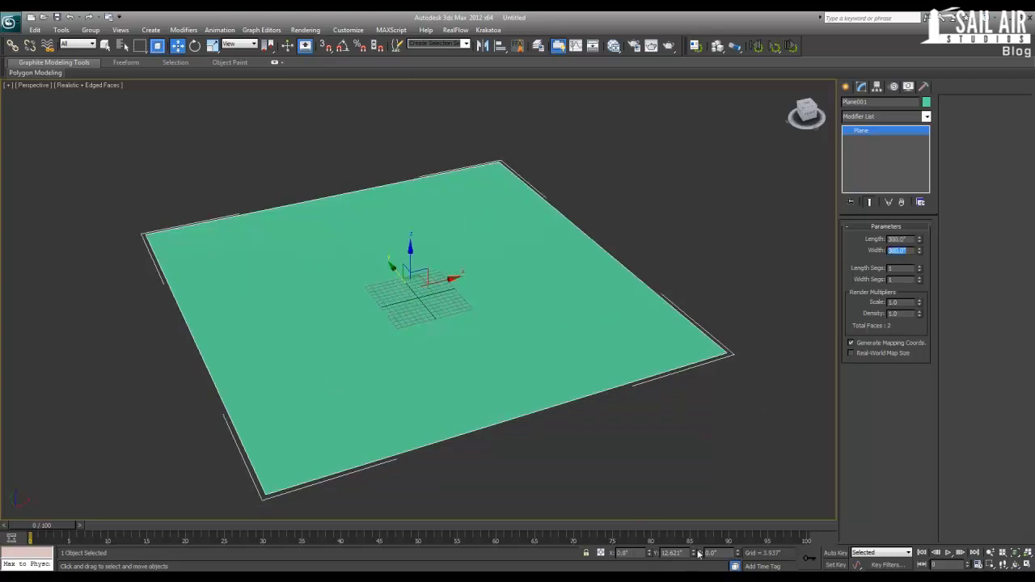
right_click(695, 554)
left_click(531, 444)
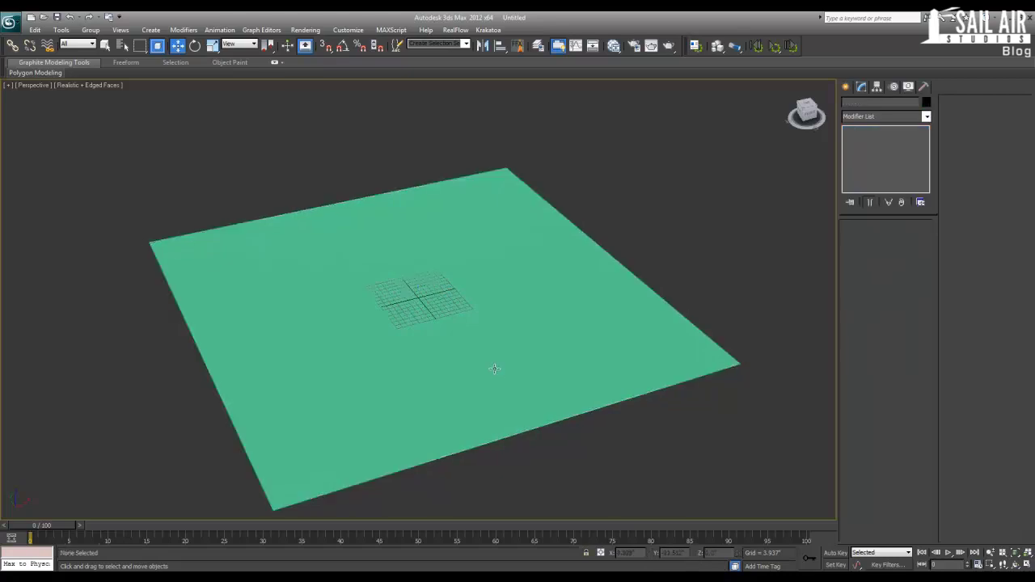
- Convert the ground plane to an editable poly and switch to edge sub-object editing
left_click(495, 368)
right_click(493, 358)
mouse_move(531, 454)
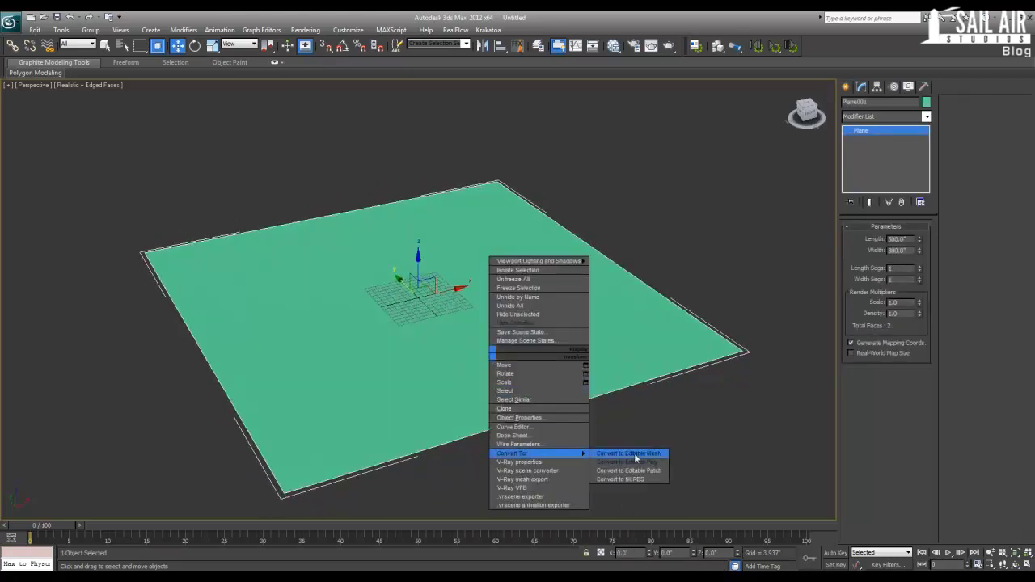
left_click(639, 462)
left_click(871, 239)
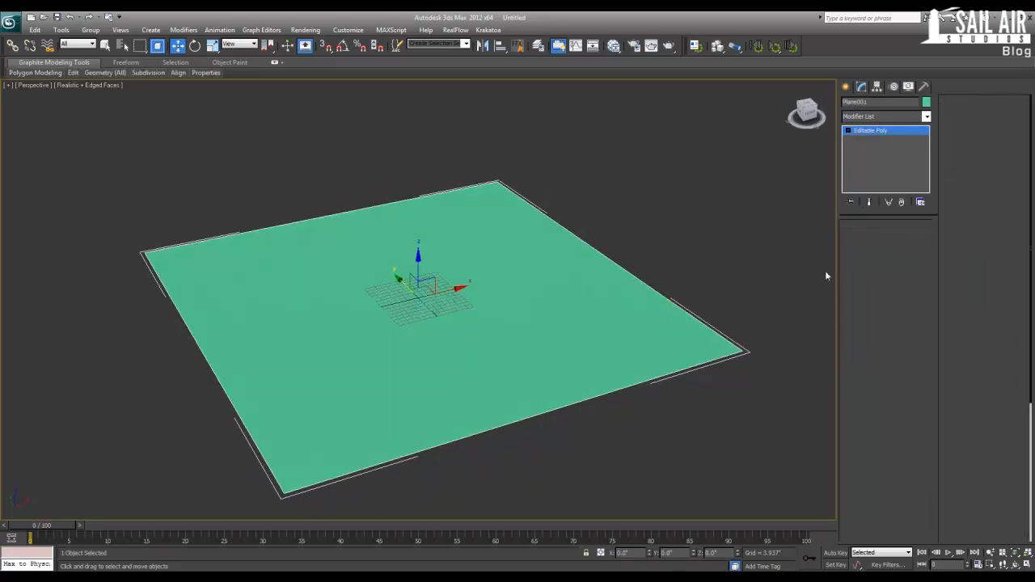
- Connect the plane's front and rear edges with two segments, using a negative pinch to bring the new edges close together
left_click(667, 377)
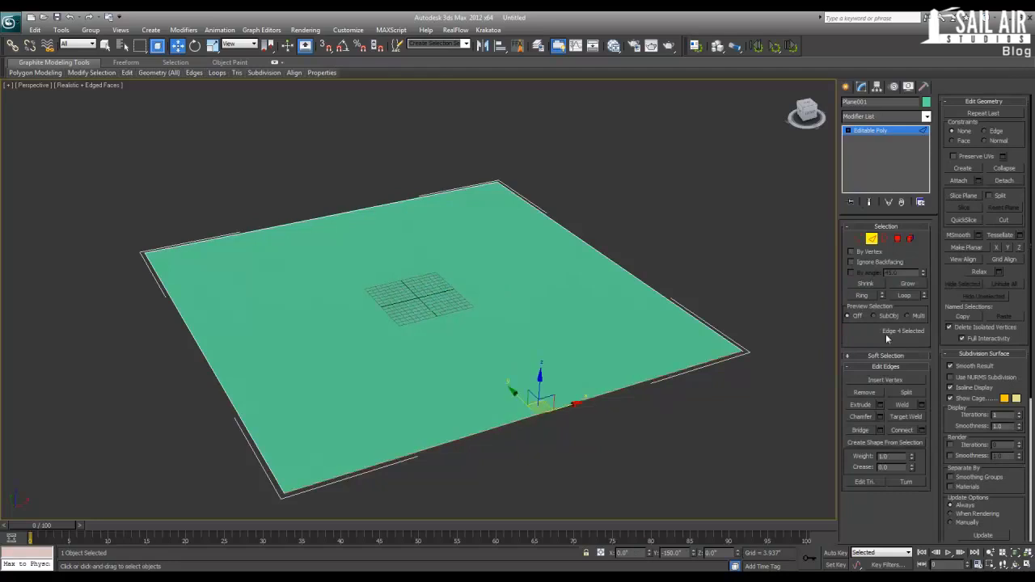
left_click(870, 297)
left_click(920, 431)
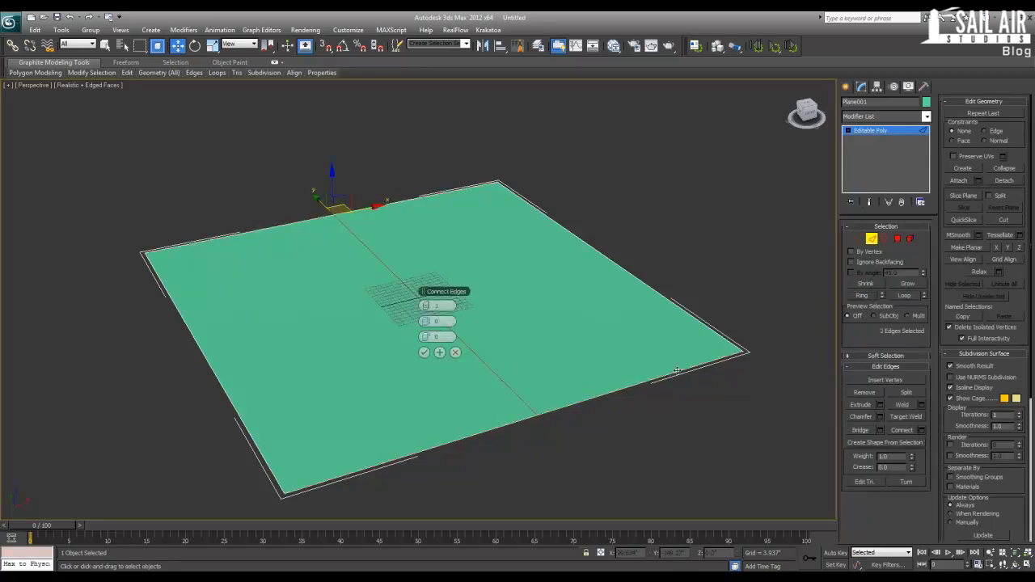
left_click(429, 306)
left_click(425, 321)
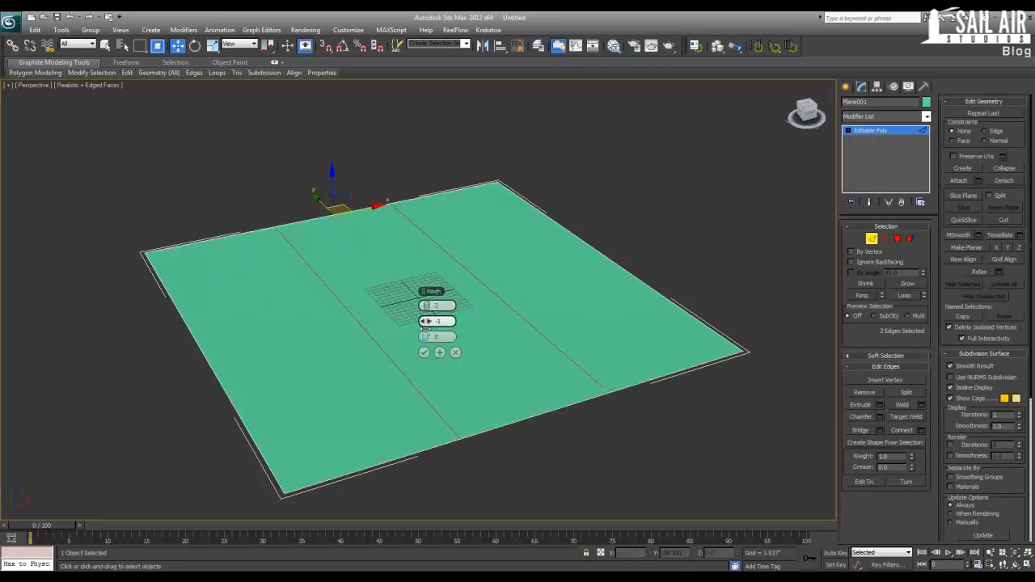
left_click_drag(426, 321, 395, 353)
left_click(424, 352)
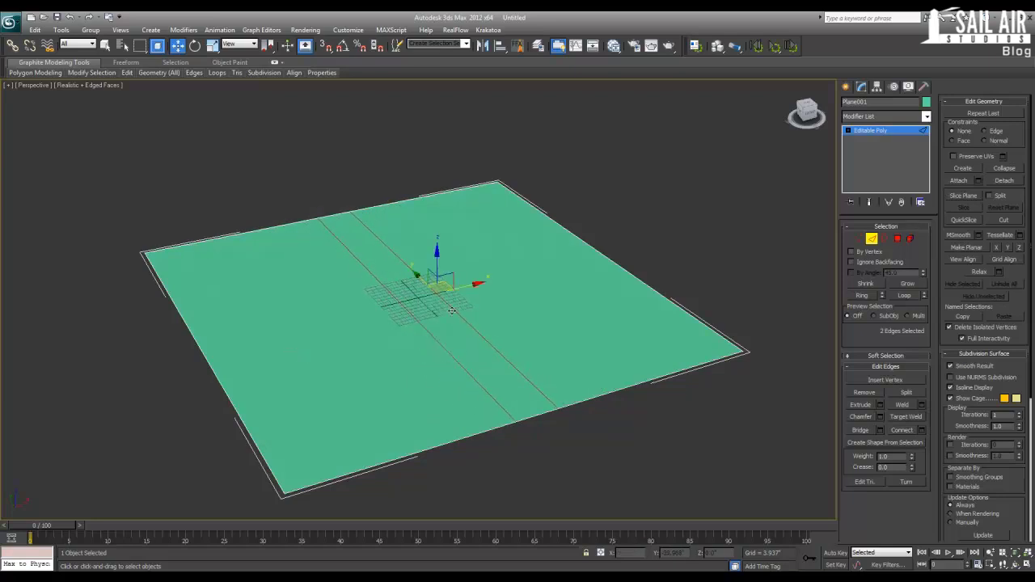
- Connect the ring of crossing edges with the same two-segment pinch settings, and move the new edge pair along Y toward the rear edge
left_click(862, 295)
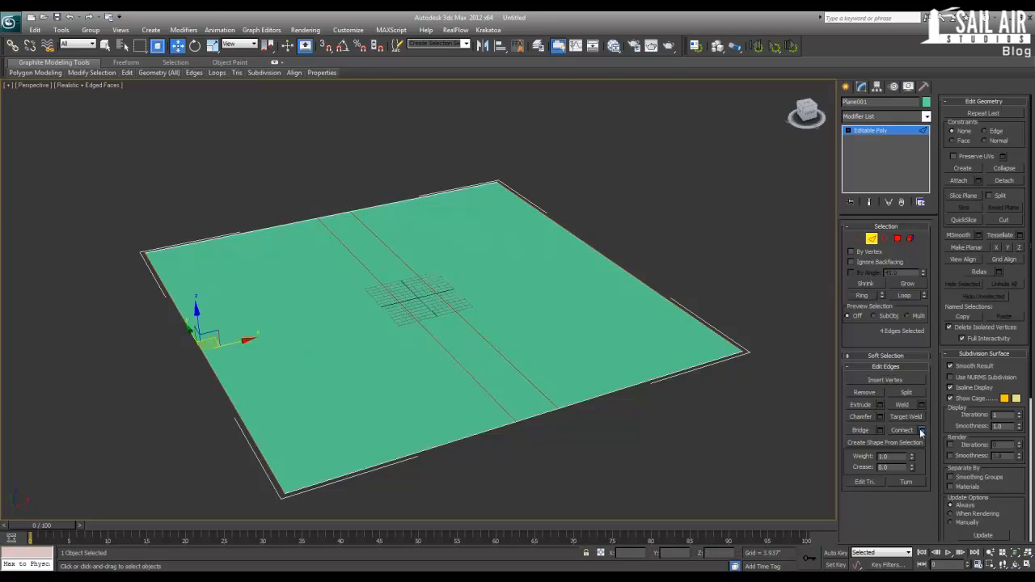
left_click(920, 430)
left_click(424, 353)
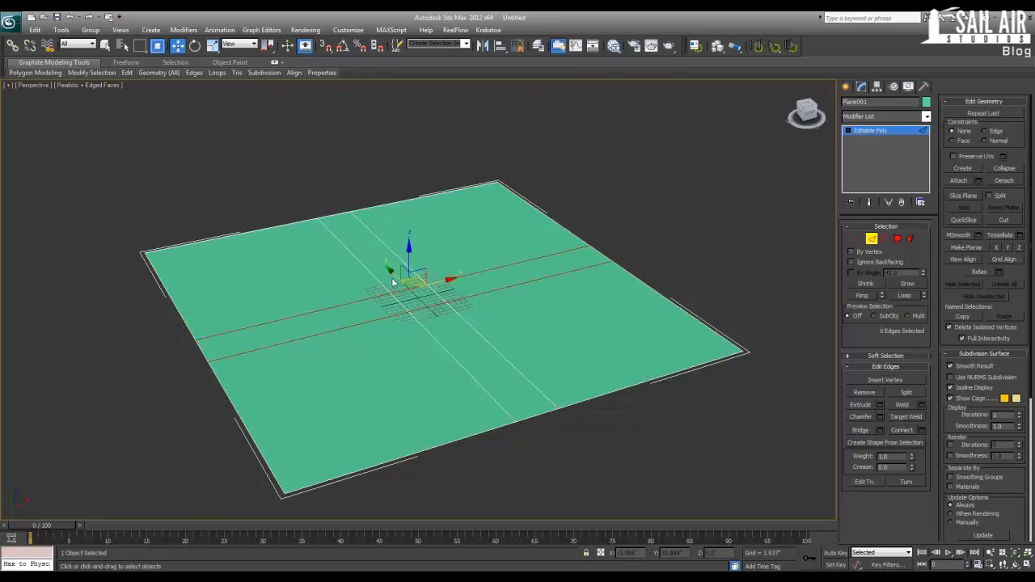
left_click_drag(389, 276, 356, 248)
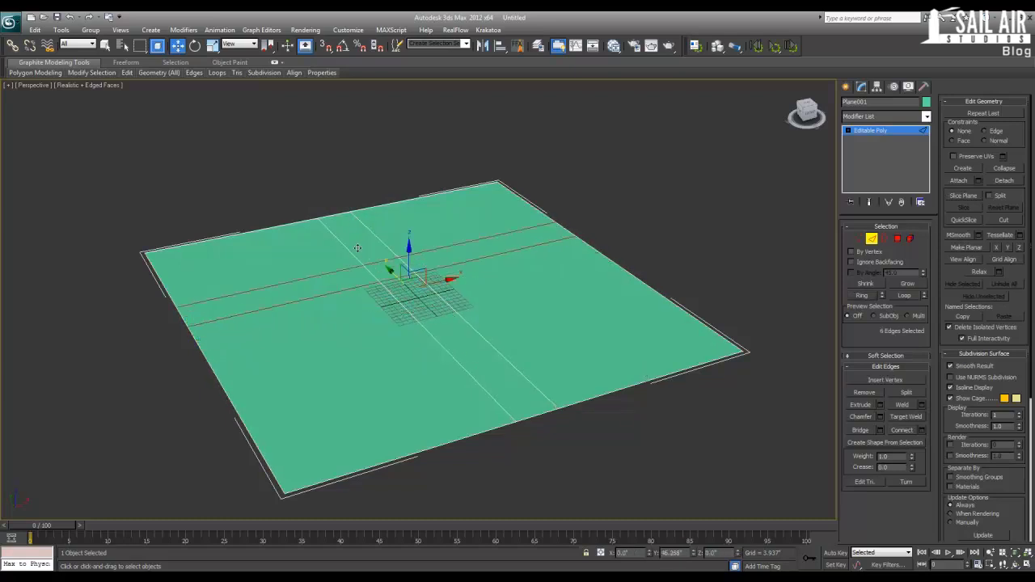
- Leave sub-object editing on the plane and add a Mesh Select modifier above the Editable Poly
left_click(898, 239)
left_click(882, 132)
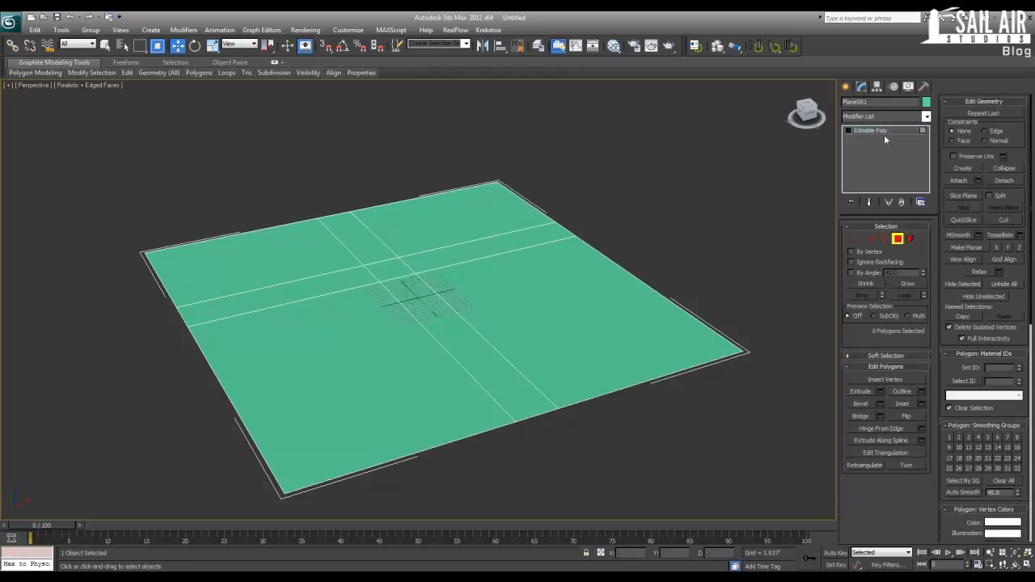
left_click(873, 117)
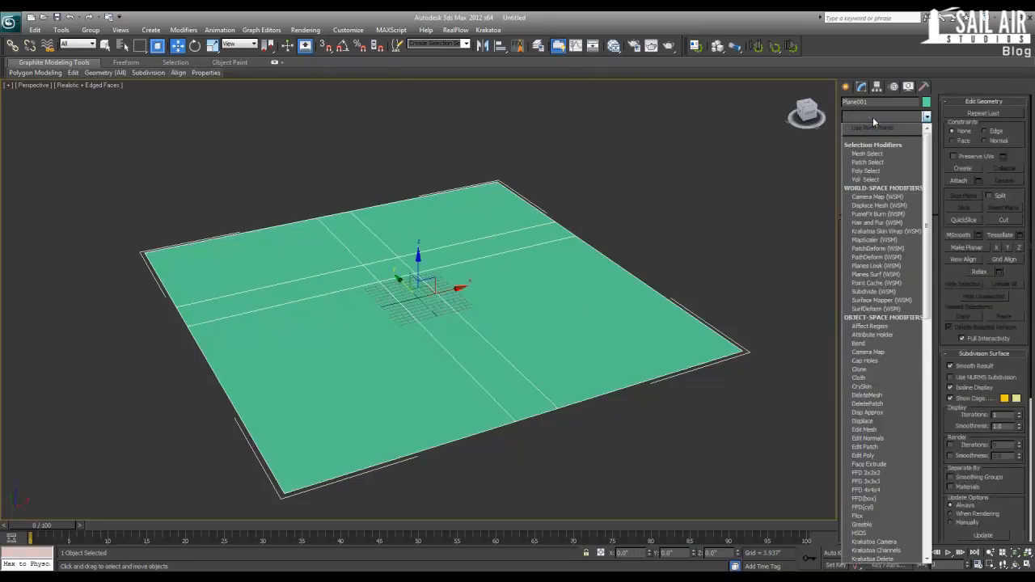
scroll(878, 138, "down", 1)
left_click(874, 128)
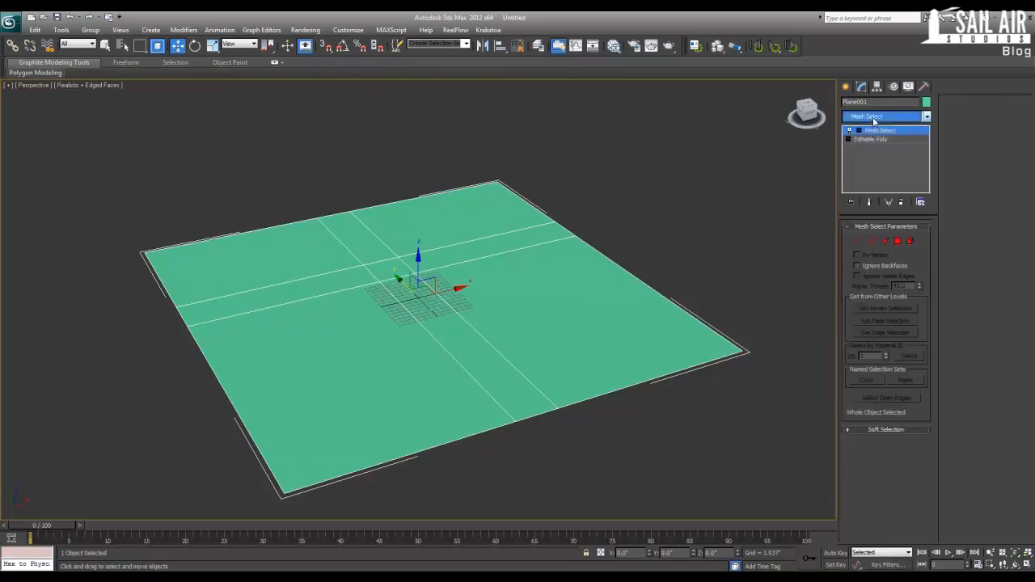
- Select the four large corner polygons in Mesh Select, leaving the crossing road strips unselected
left_click(897, 241)
left_click(668, 278)
left_click(454, 228, "ctrl")
left_click(265, 267, "ctrl")
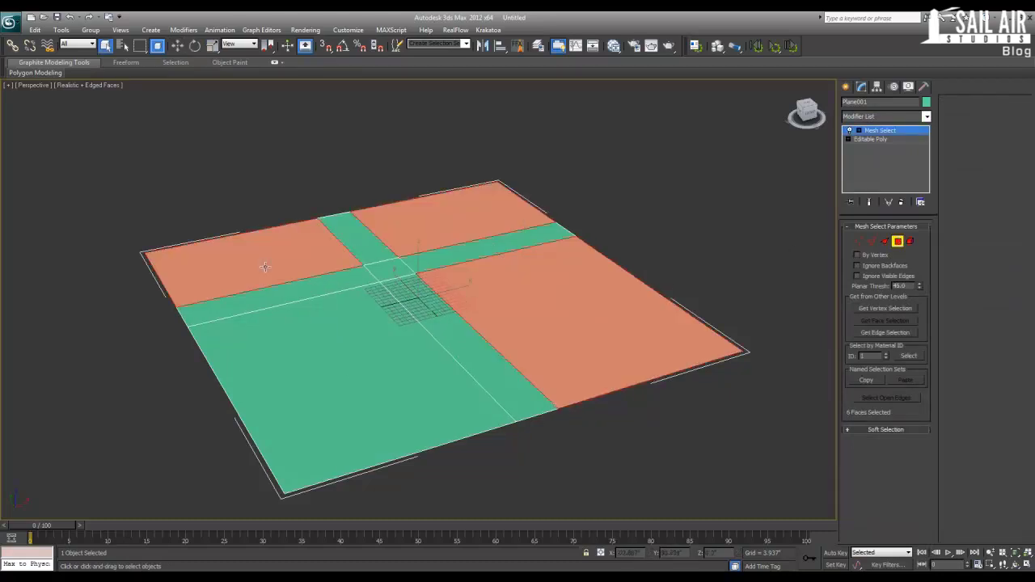
left_click(351, 370, "ctrl")
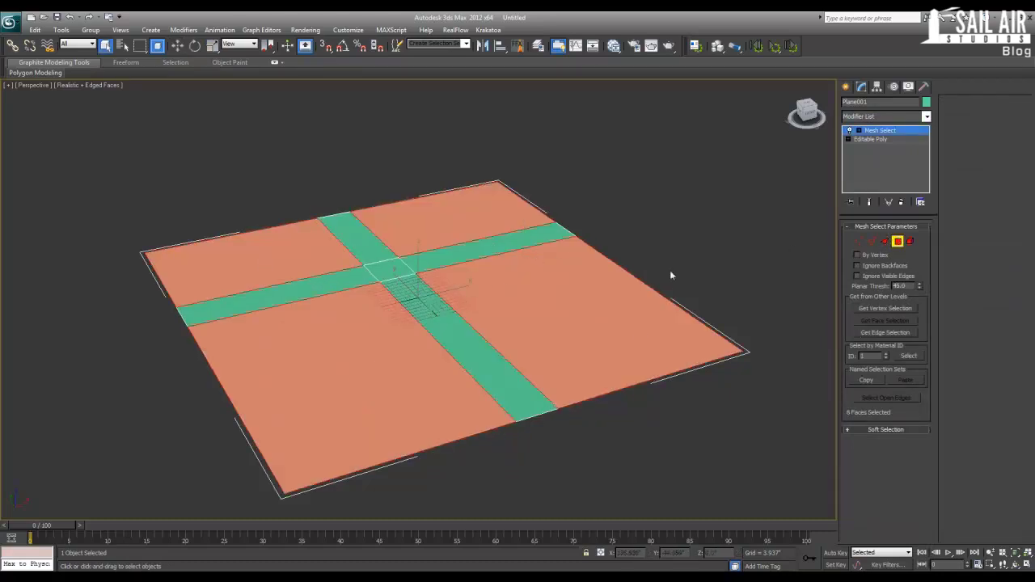
- Apply a Greeble modifier to the selected polygons and disable its widget generation
left_click(880, 116)
key("g")
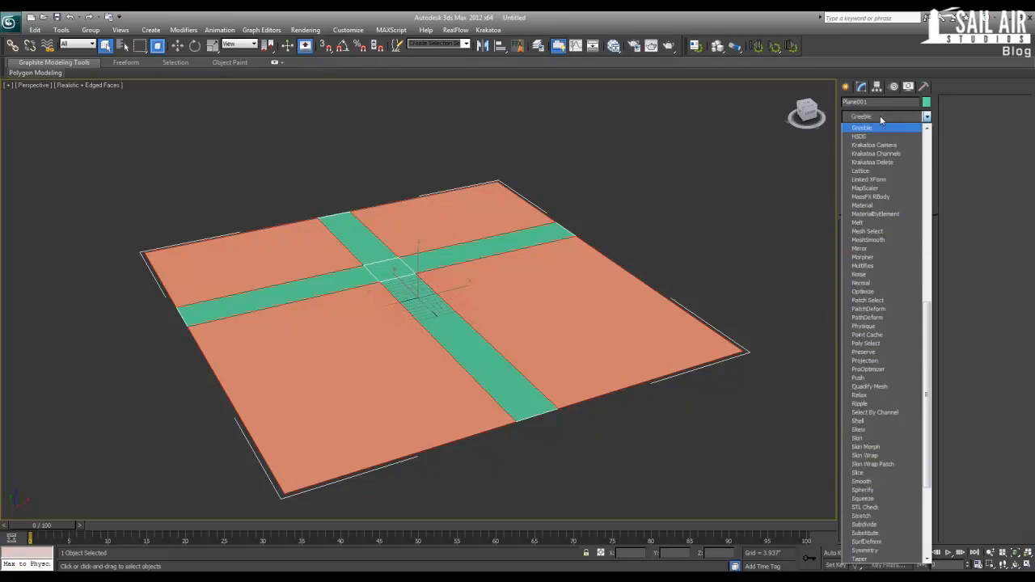
key("Return")
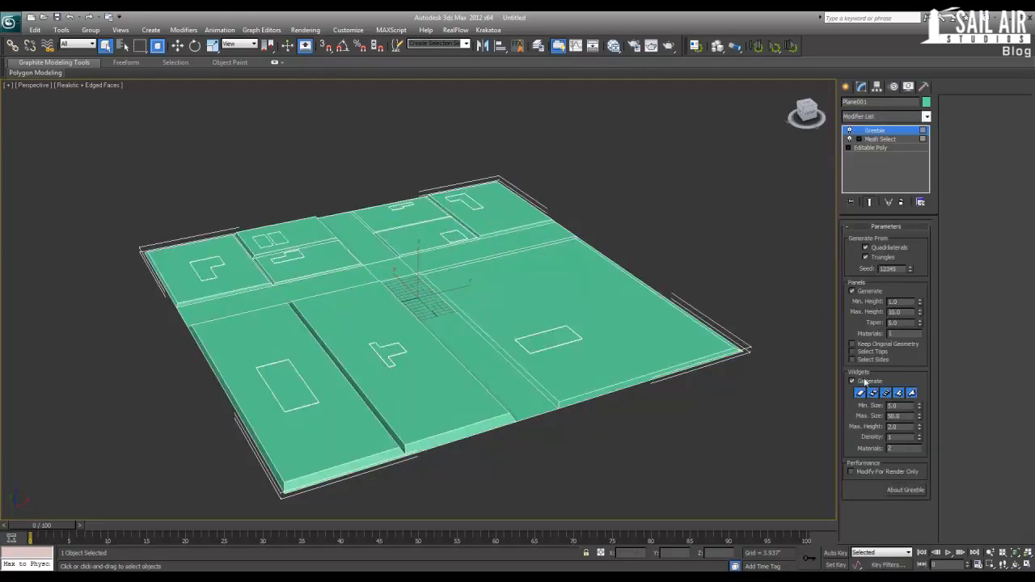
left_click(864, 381)
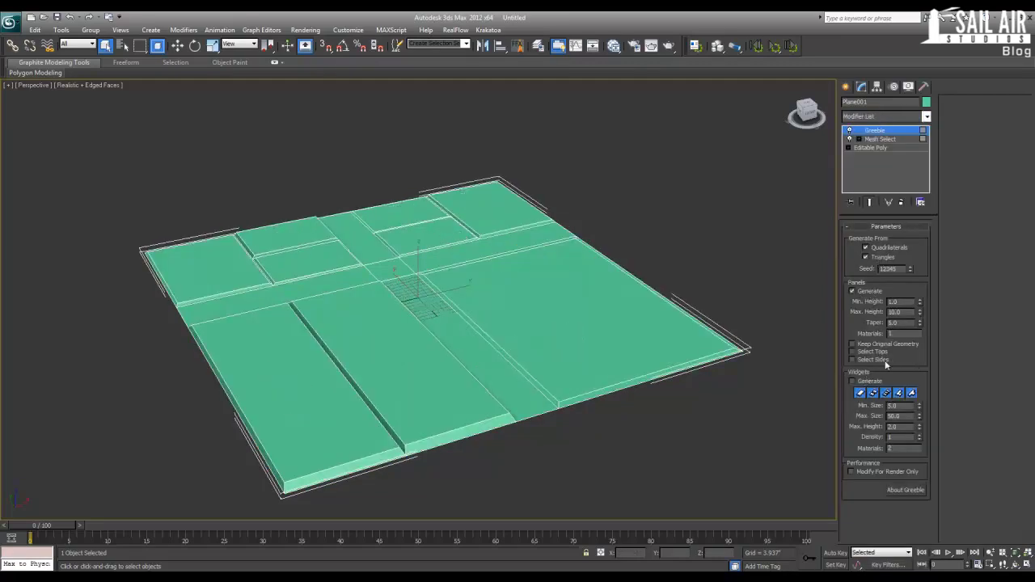
- Try a very large minimum panel height on the Greeble modifier, and reset it to 0
left_click_drag(919, 304, 678, 554)
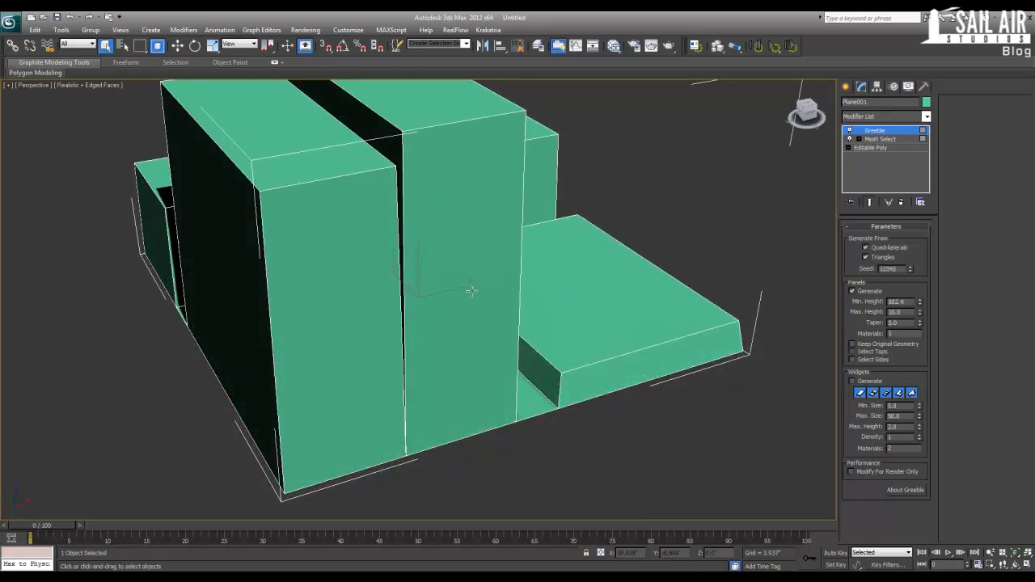
middle_click_drag(472, 288, 425, 290, "alt")
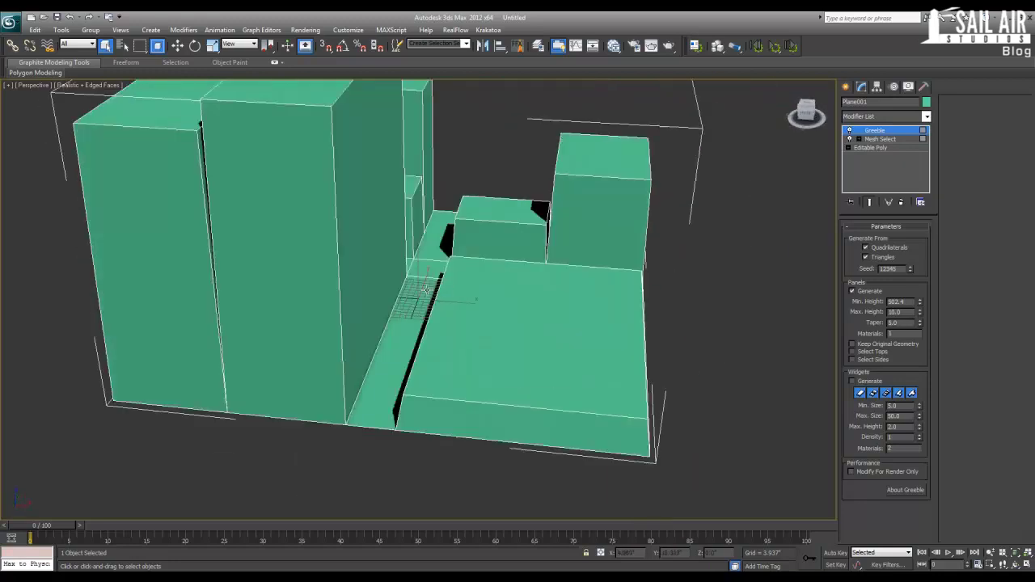
left_click_drag(910, 302, 868, 302)
left_click(898, 311)
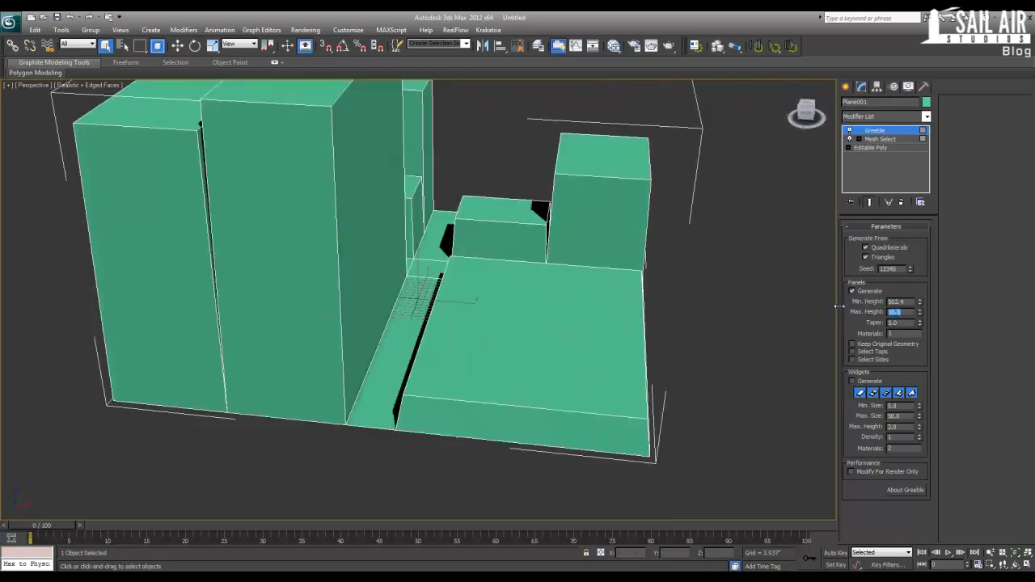
right_click(920, 302)
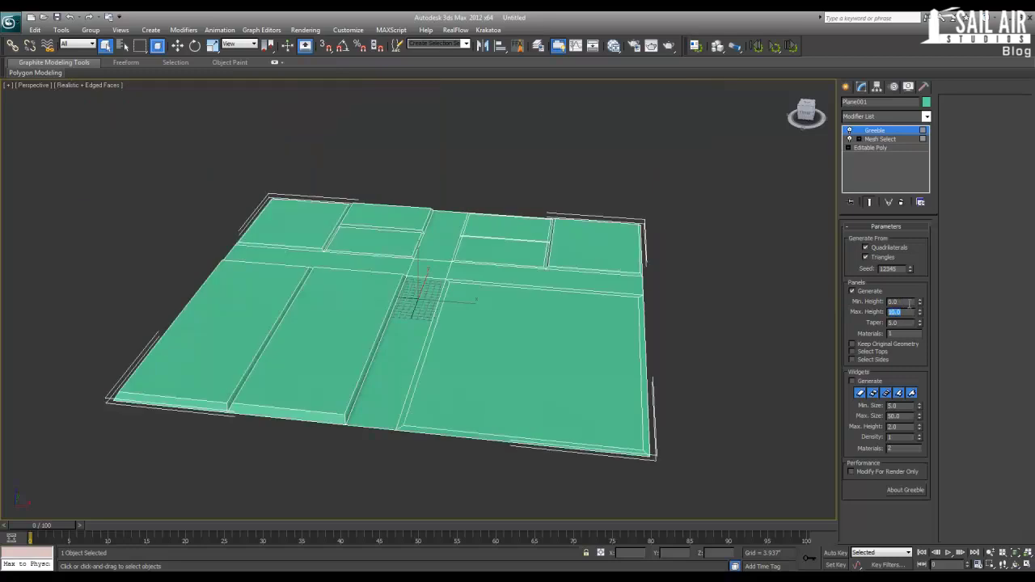
- Set the Greeble panels' minimum height to 30 and maximum height to 150
type("30")
key("Tab")
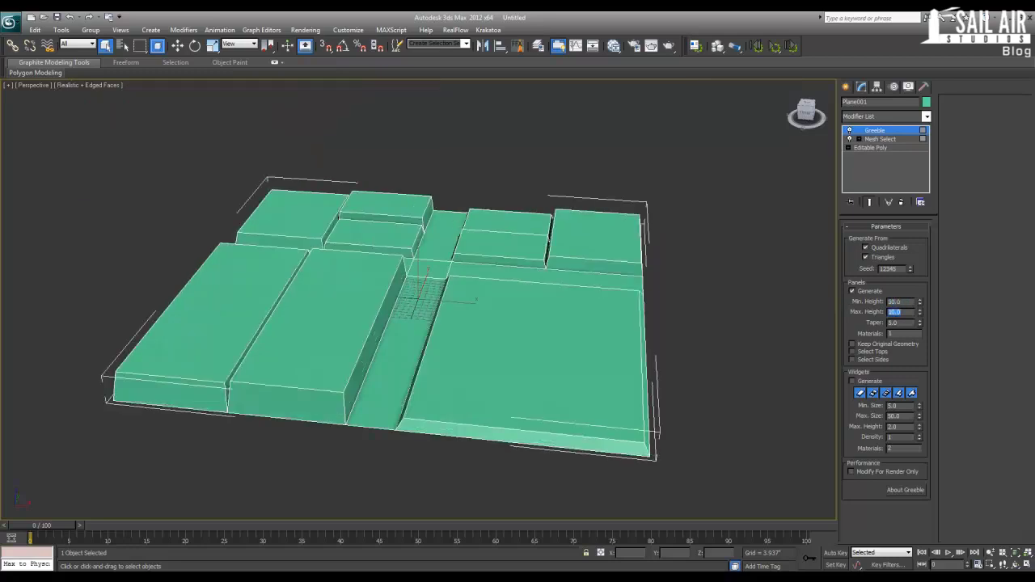
type("150")
key("Return")
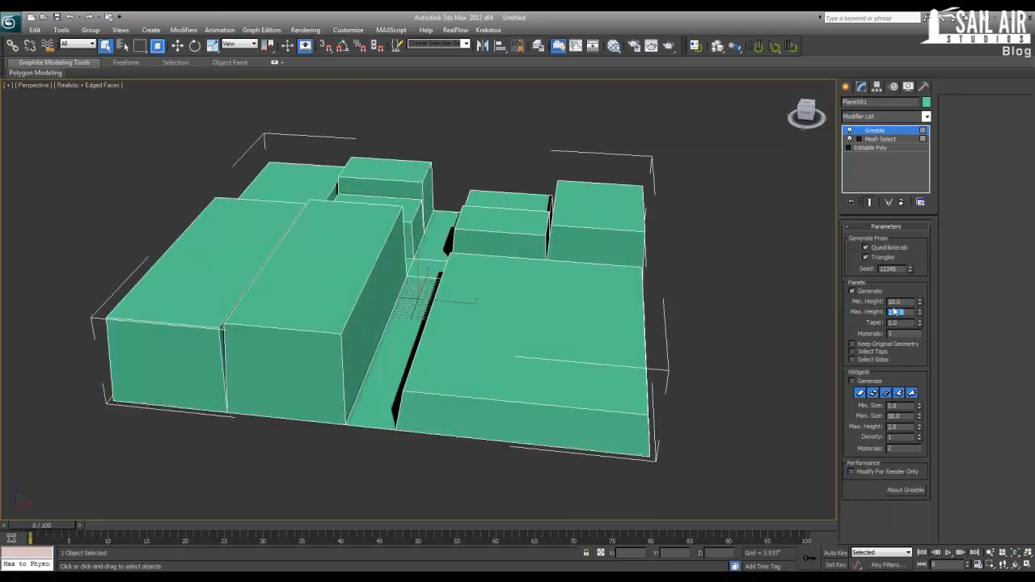
- Set the Greeble panels' minimum height to 150 and maximum height to 300, and clear the selection
left_click_drag(903, 302, 844, 301)
type("150")
key("Tab")
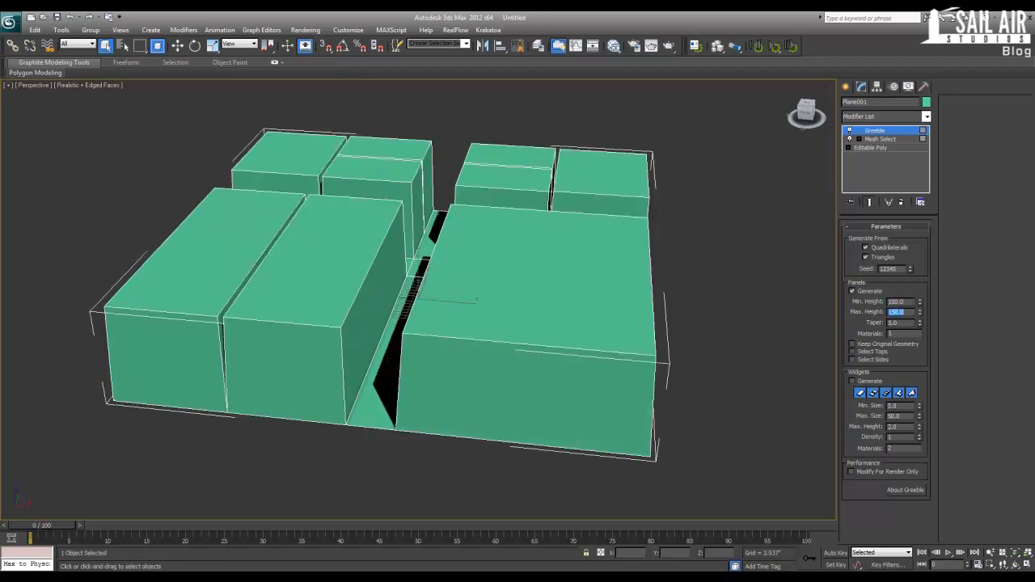
left_click(688, 246)
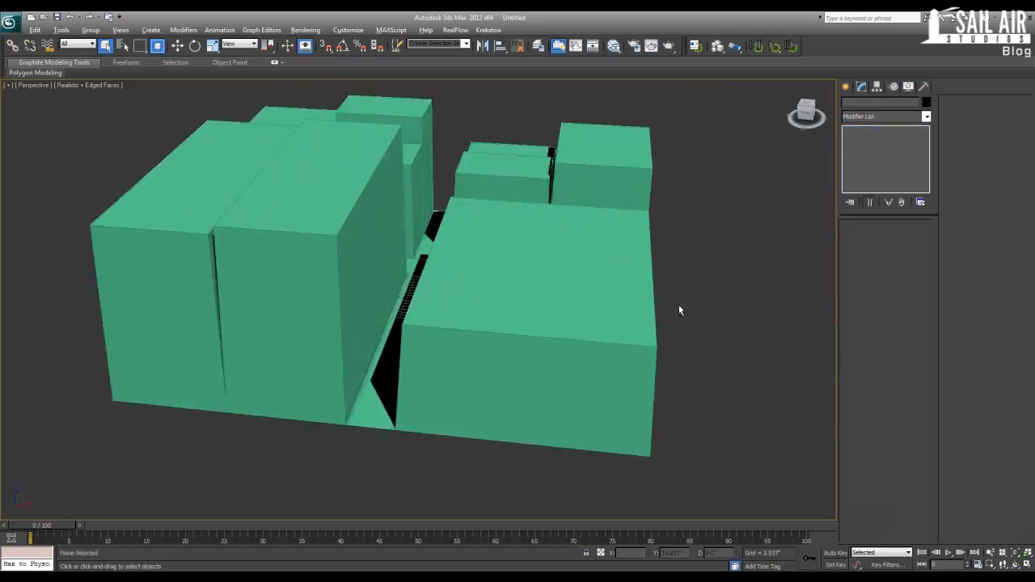
- Try the Greeble's Select Tops option on the city blocks, and turn it off again
middle_click_drag(679, 305, 541, 313, "alt")
left_click(493, 213)
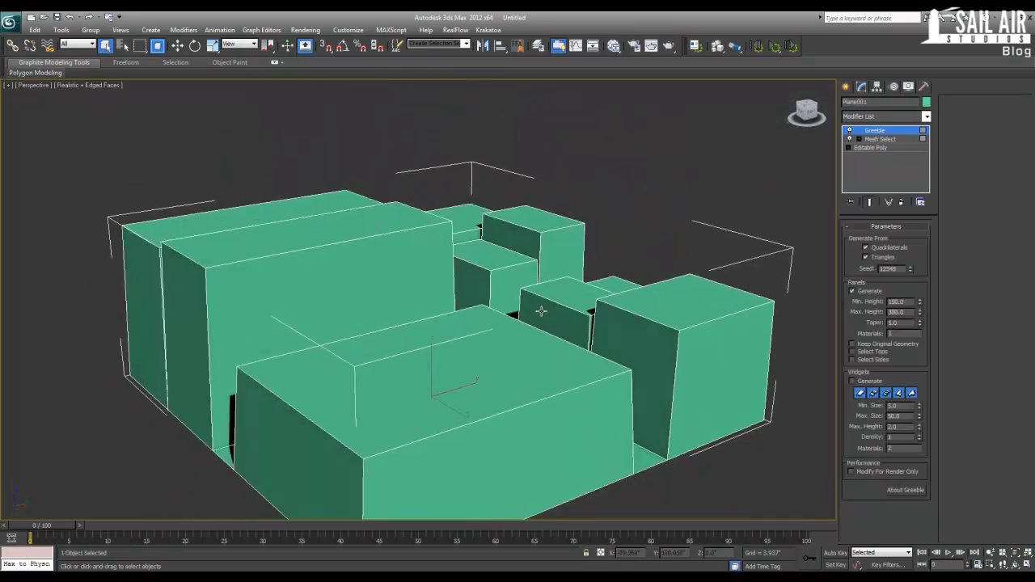
scroll(542, 312, "down", 3)
left_click(606, 235)
scroll(607, 234, "up", 5)
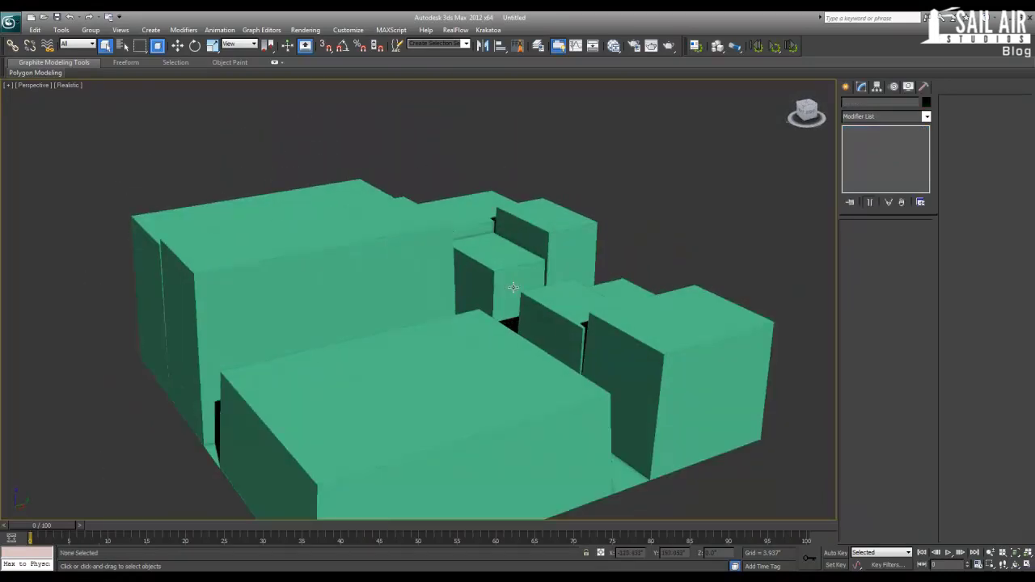
left_click(883, 354)
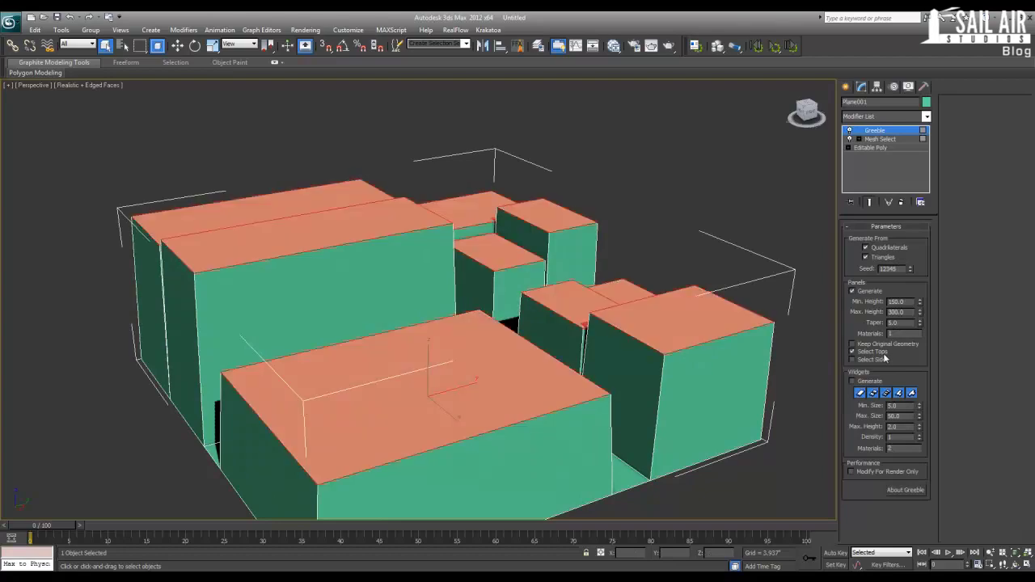
left_click(883, 355)
- Try generating widgets on the block tops with a larger minimum size, and switch widget generation off again
middle_click_drag(391, 288, 560, 303, "alt")
left_click(861, 381)
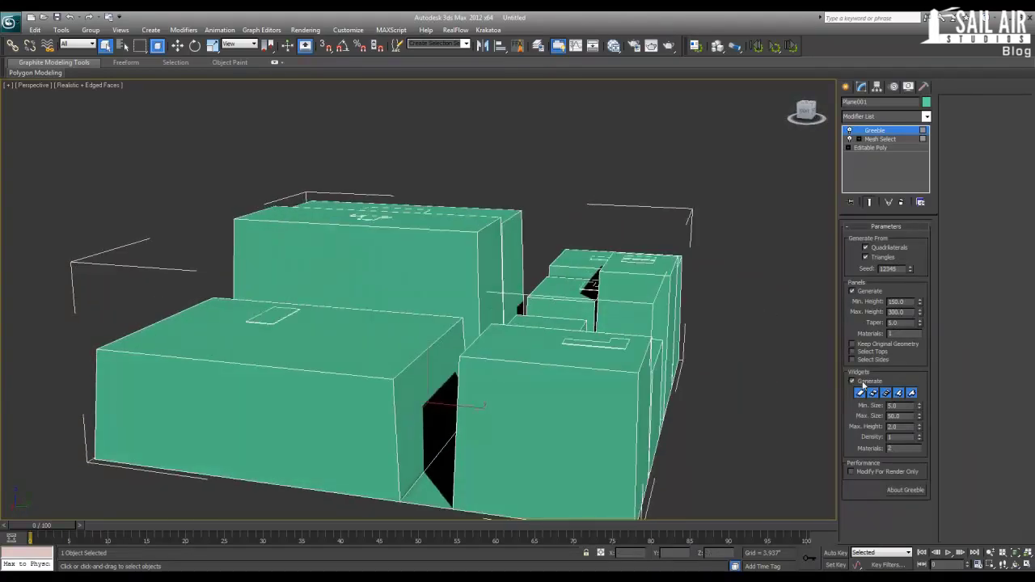
middle_click_drag(564, 346, 738, 379, "alt")
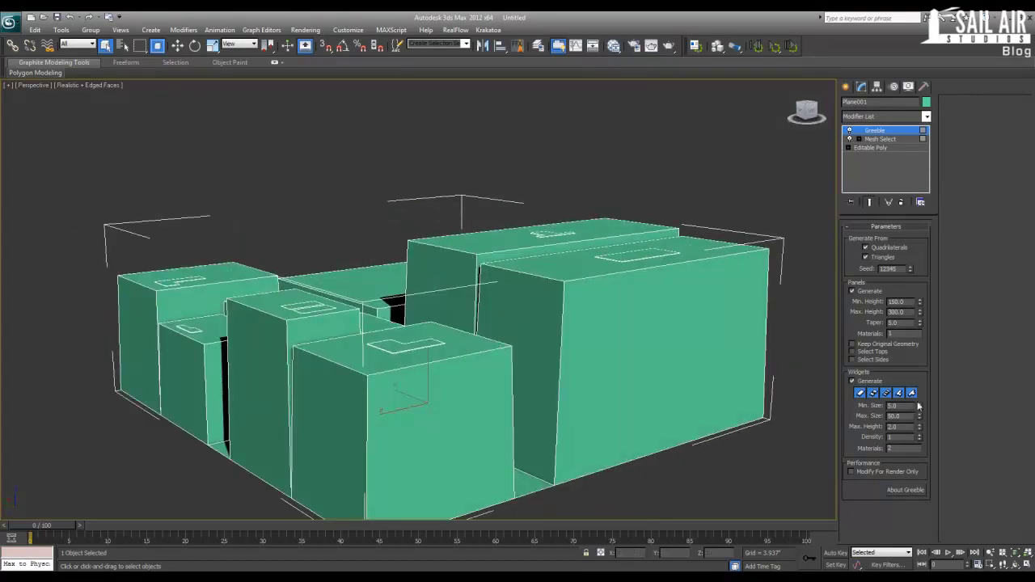
left_click_drag(920, 393, 919, 374)
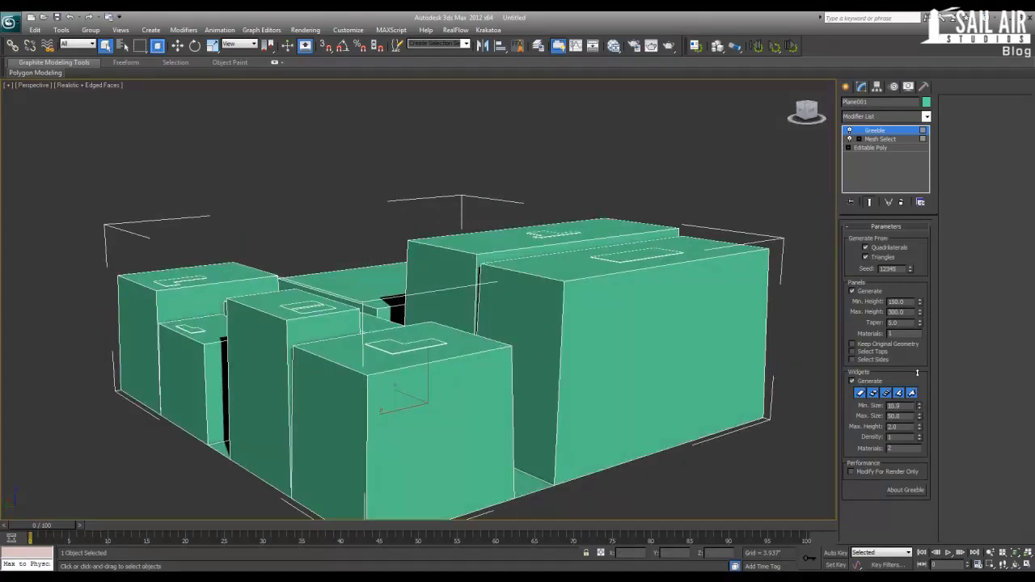
right_click(918, 376)
mouse_move(920, 437)
left_mouse_down()
mouse_move(919, 322)
mouse_move(919, 439)
left_mouse_up()
middle_click_drag(501, 326, 597, 341, "alt")
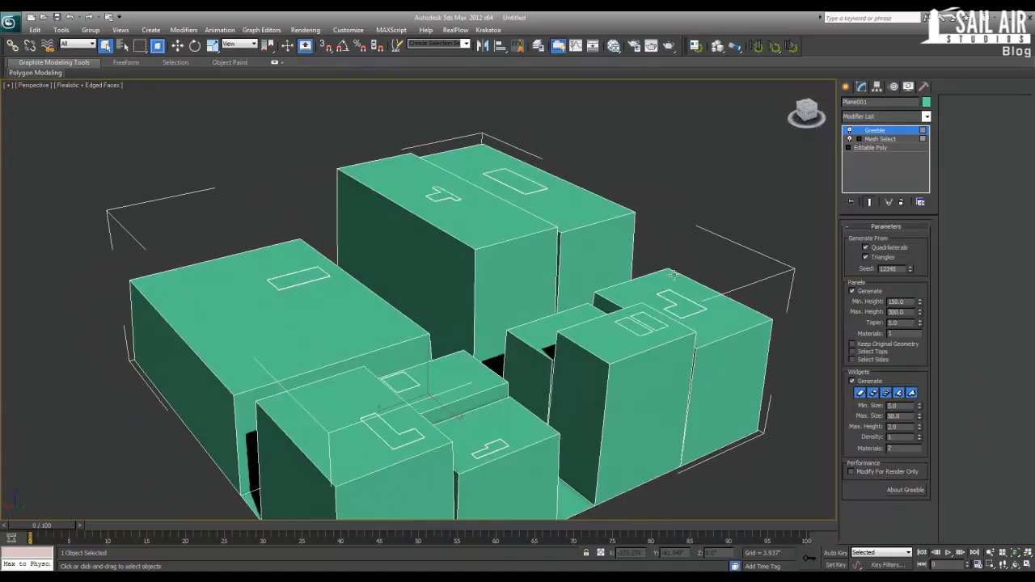
left_click(852, 381)
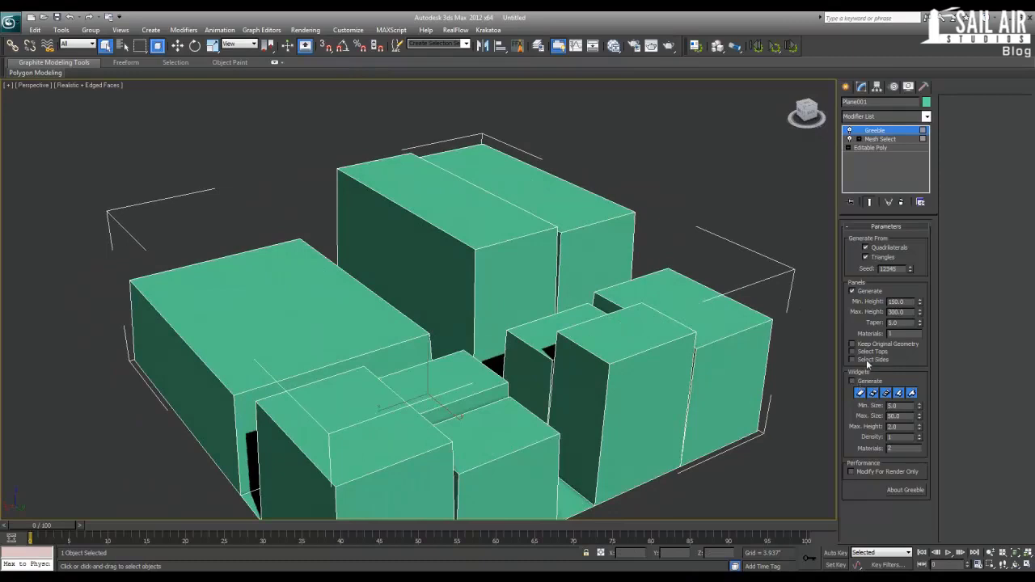
- Enable Select Tops on the Greeble panels and stack a second Greeble modifier on the selected tops
left_click(866, 352)
left_click(885, 116)
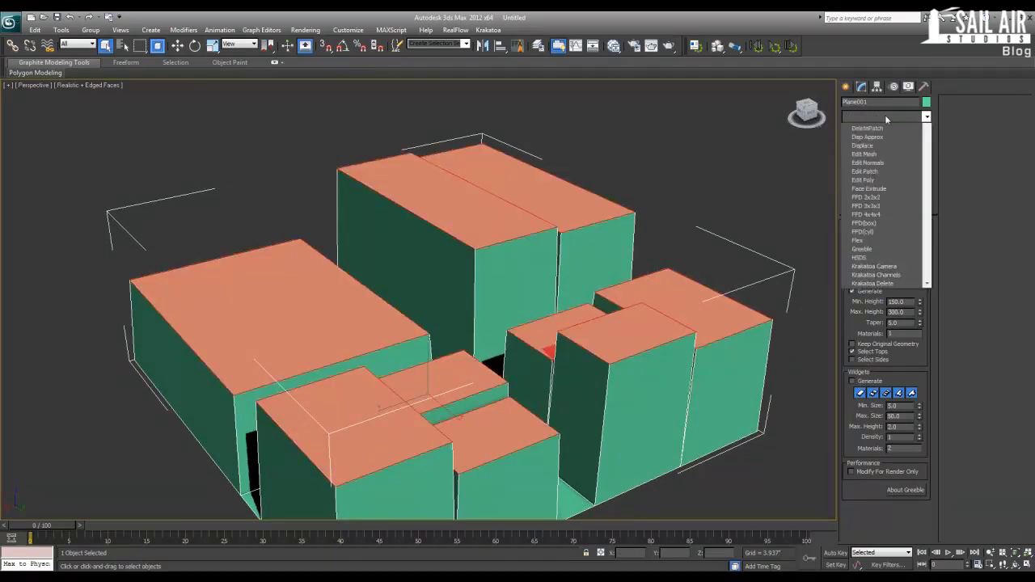
key("g")
key("Return")
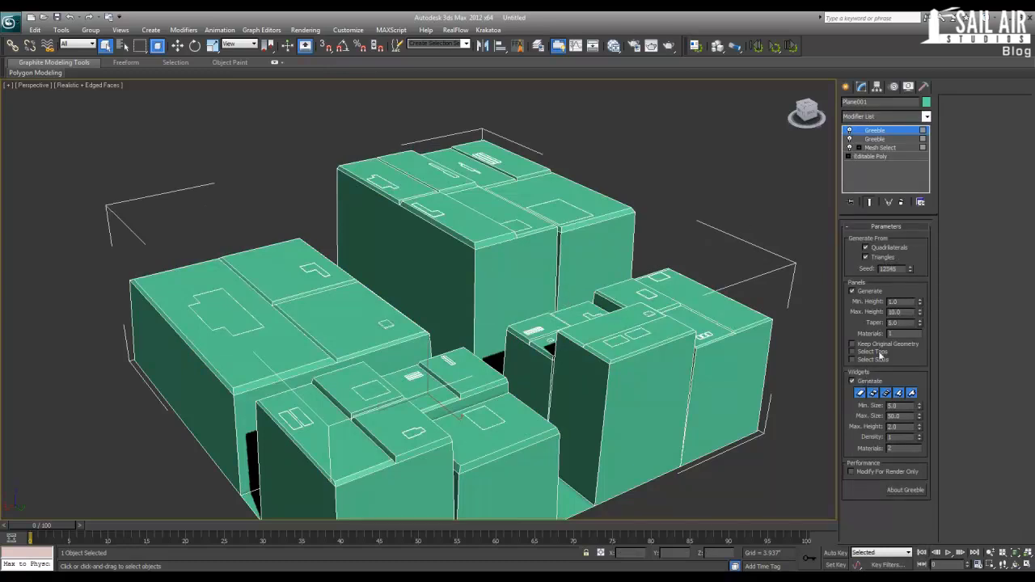
- Set the second Greeble modifier's minimum panel height to 15
left_click_drag(920, 304, 841, 291)
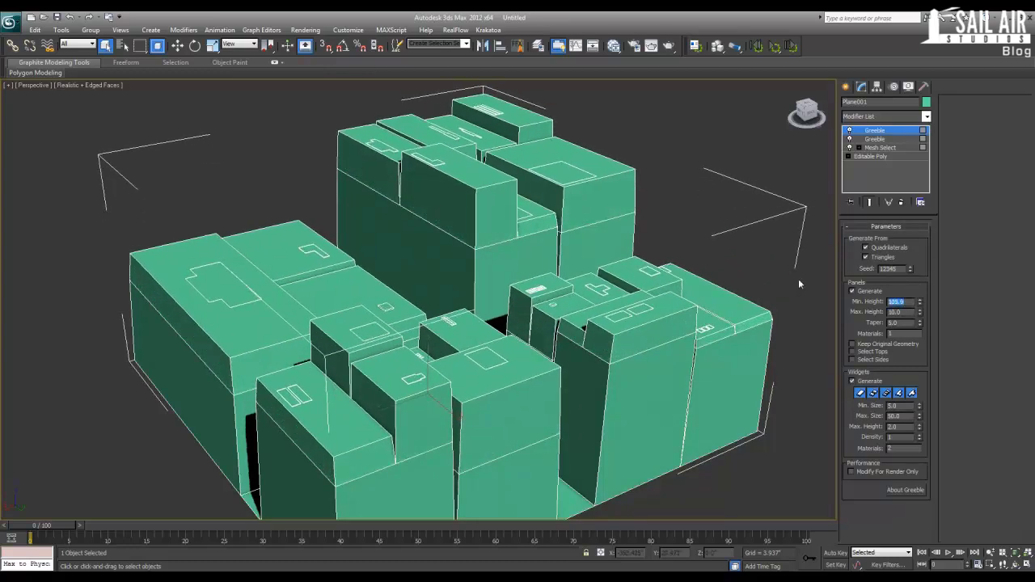
type("15")
key("Tab")
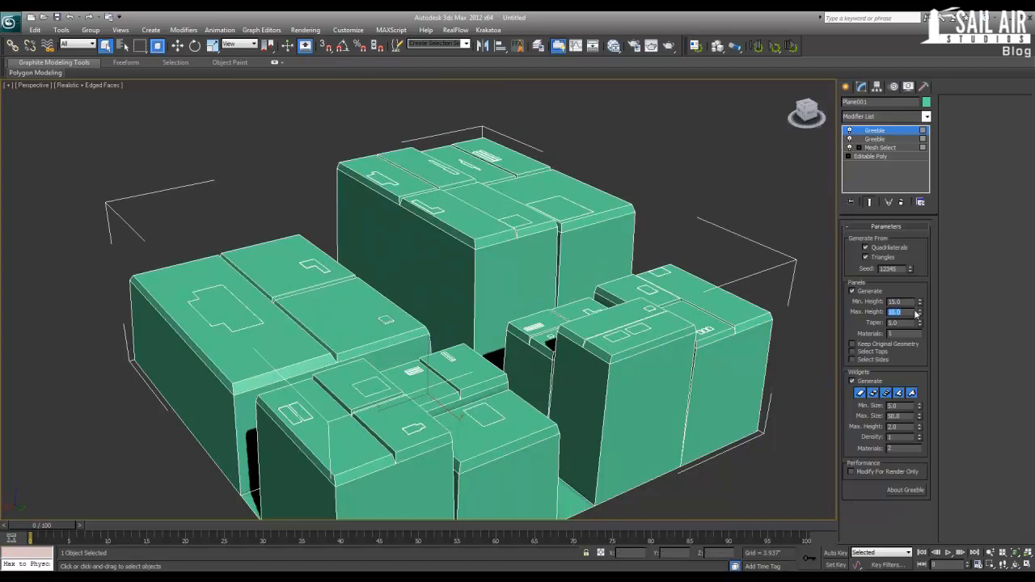
- Set the second Greeble modifier's minimum panel height to 50 and maximum panel height to 100
left_click_drag(908, 302, 880, 301)
type("50")
key("Tab")
type("100")
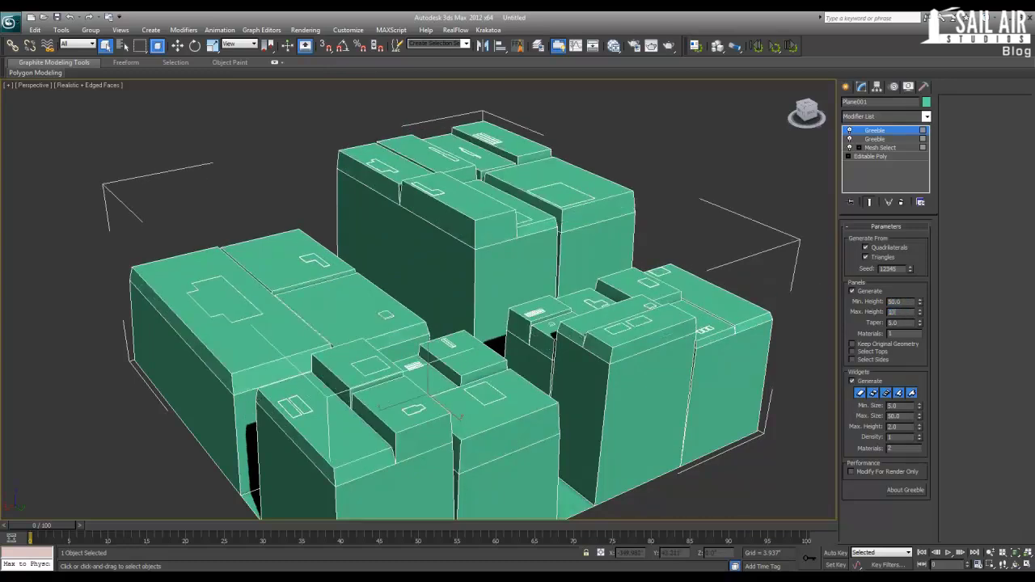
key("Return")
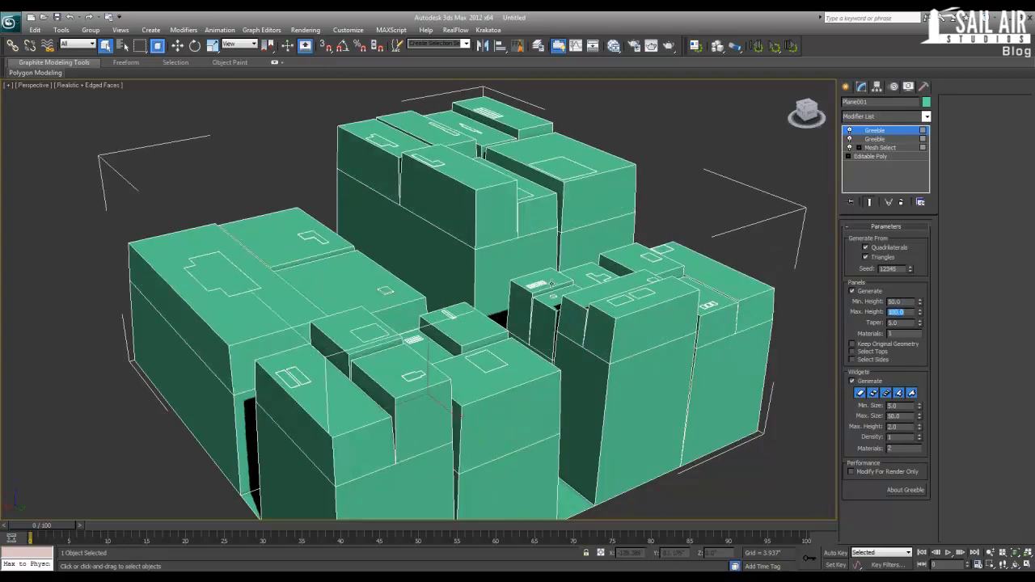
middle_click_drag(533, 342, 631, 324, "alt")
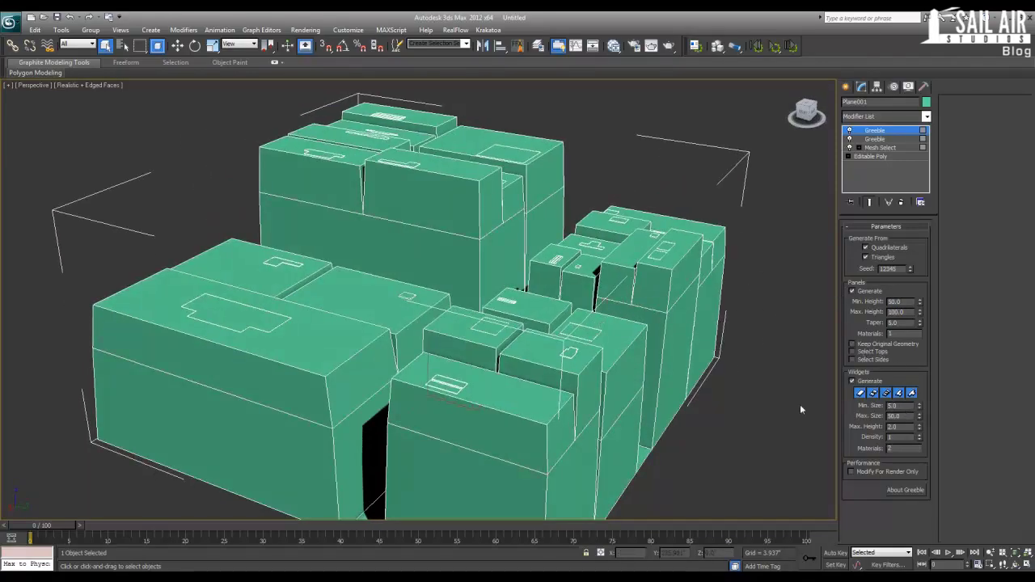
middle_click_drag(484, 343, 449, 312, "alt")
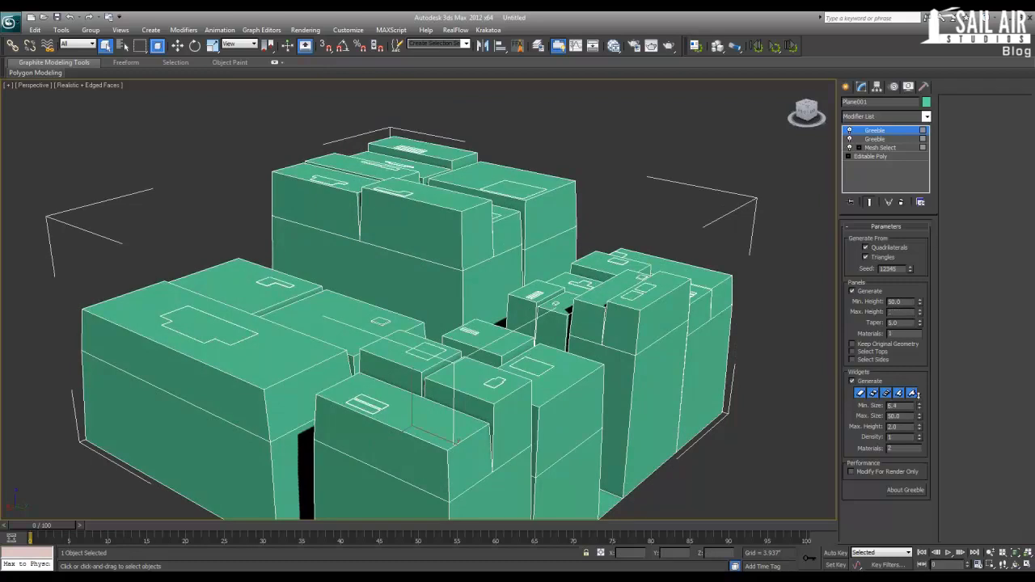
- Set the second Greeble's maximum widget height to 15 and widget density to 5
left_click_drag(919, 406, 913, 344)
right_click(912, 345)
type("15")
key("Return")
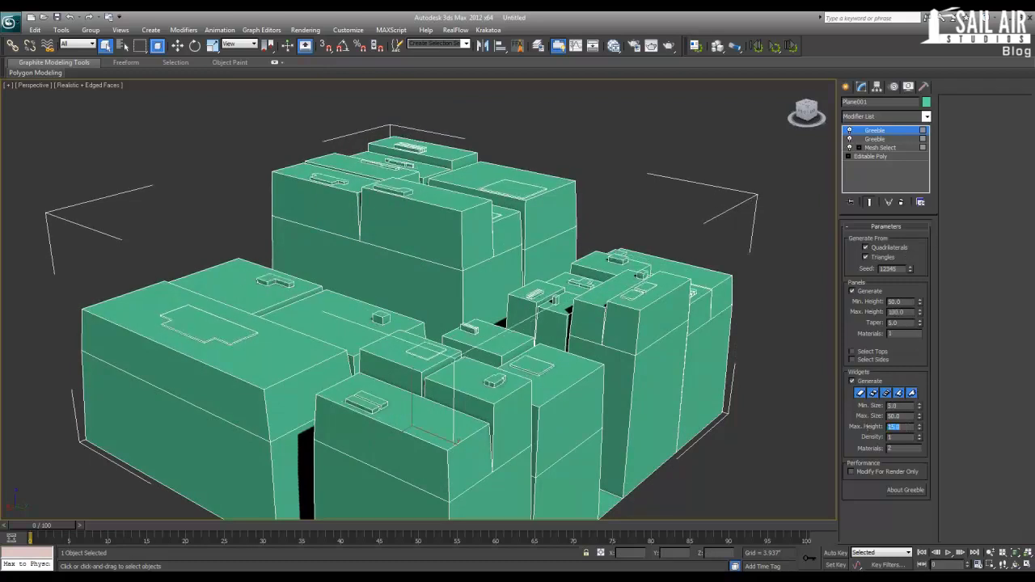
left_click_drag(919, 436, 920, 397)
left_click(709, 195)
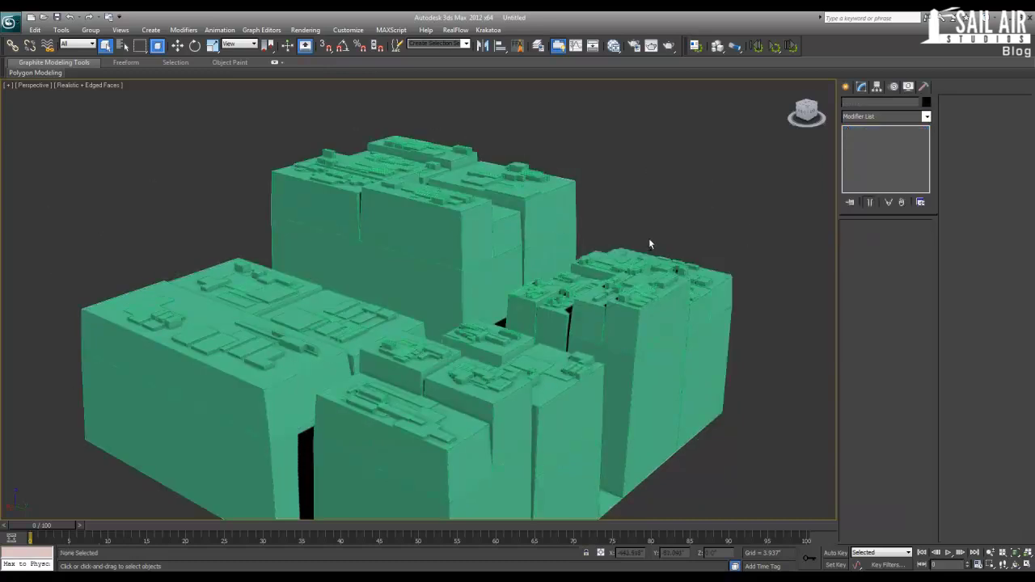
- Hide the edge display and examine the widgets on the building rooftops from several sides
key("F4")
middle_click_drag(586, 261, 586, 258, "alt")
left_click(590, 290)
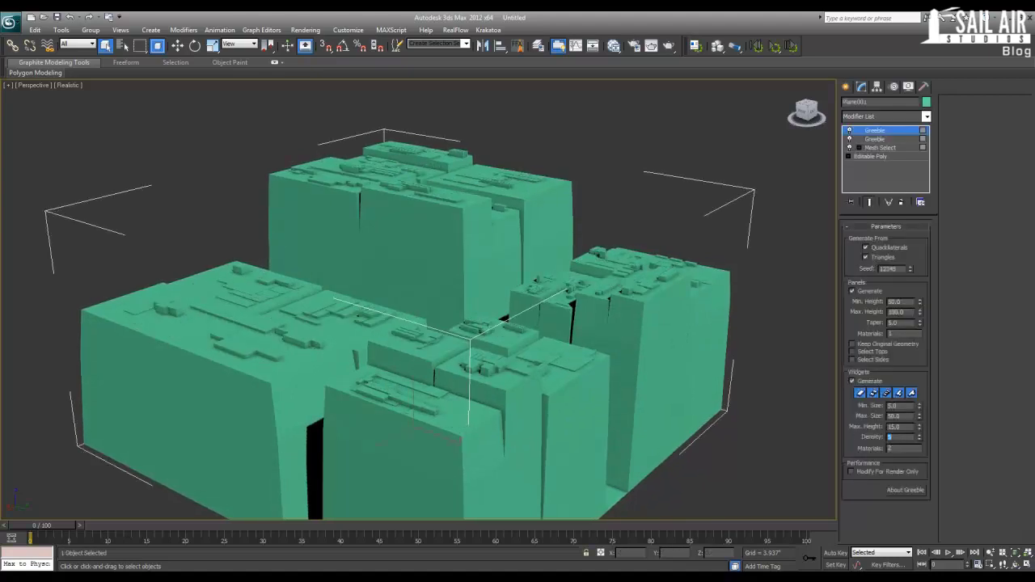
left_click(609, 193)
middle_click_drag(608, 194, 702, 228, "alt")
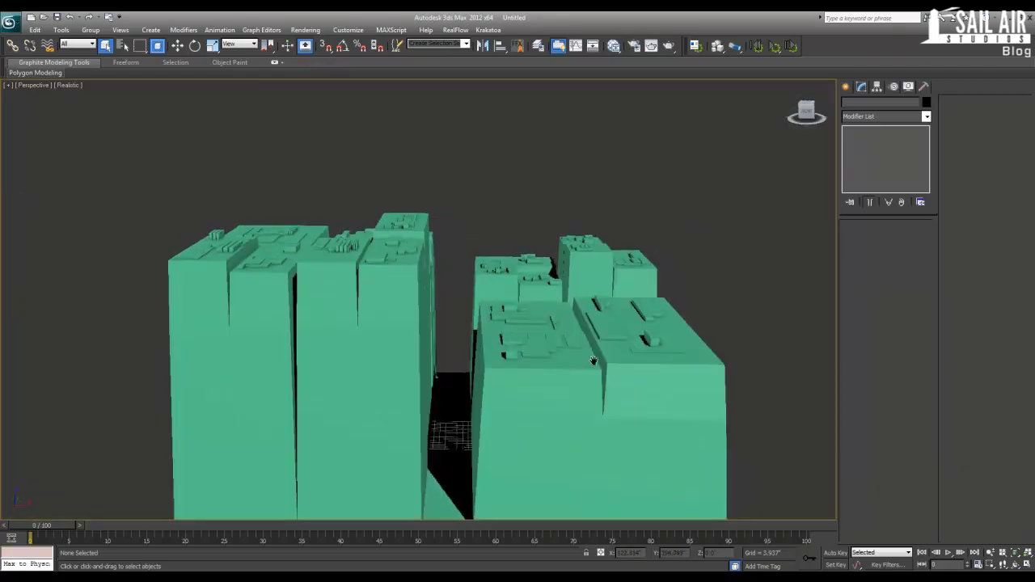
middle_click_drag(558, 372, 556, 290)
scroll(555, 291, "up", 3)
middle_click_drag(423, 324, 434, 384, "alt")
scroll(434, 384, "down", 3)
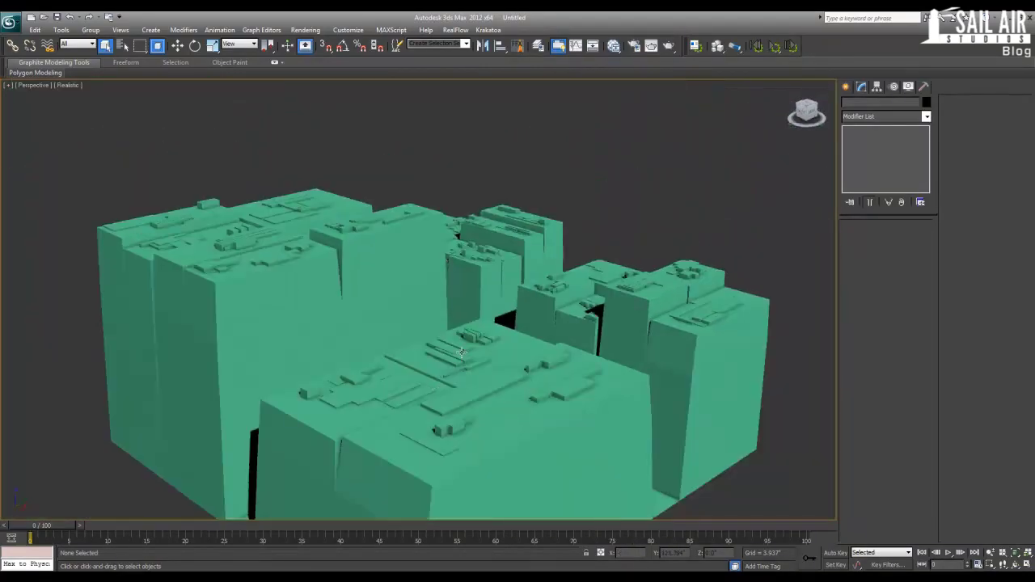
left_click(488, 348)
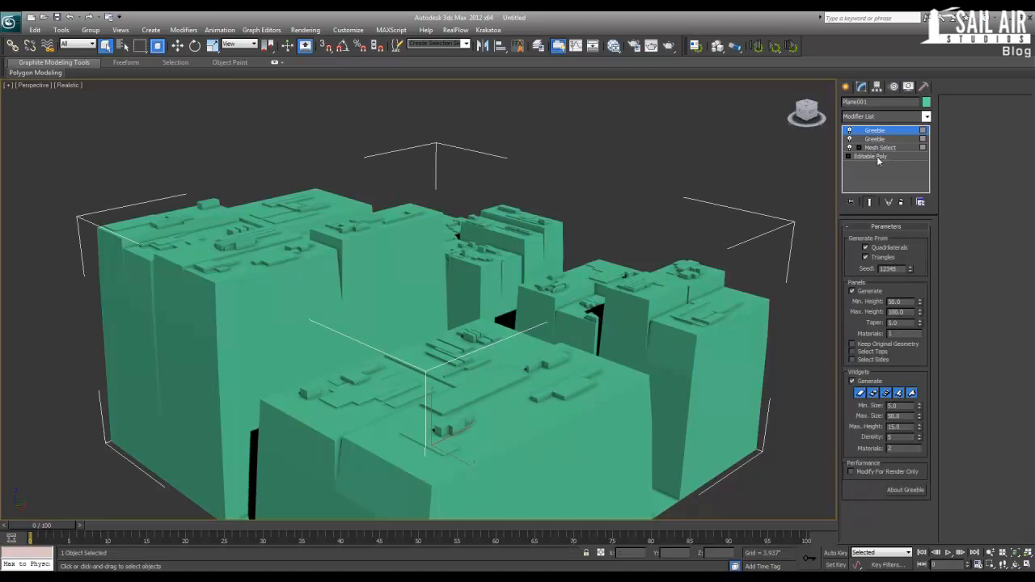
- Turn off both Greeble modifiers and inspect the Mesh Select face selection on the ground plane with edges displayed
left_click(849, 130)
left_click(850, 139)
left_click(880, 147)
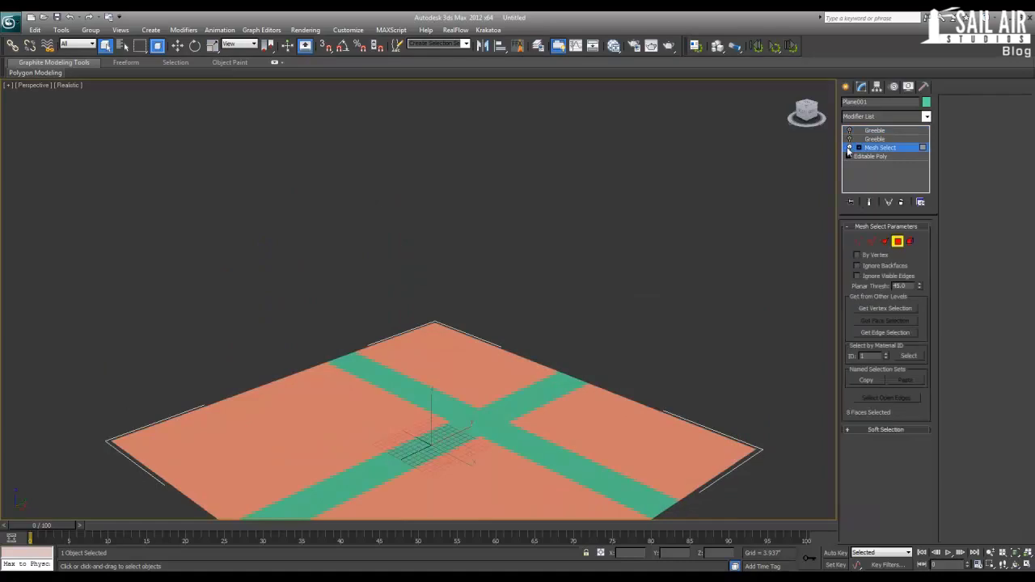
left_click(849, 148)
key("F4")
middle_click_drag(550, 330, 518, 299)
scroll(534, 253, "up", 2)
left_click(849, 148)
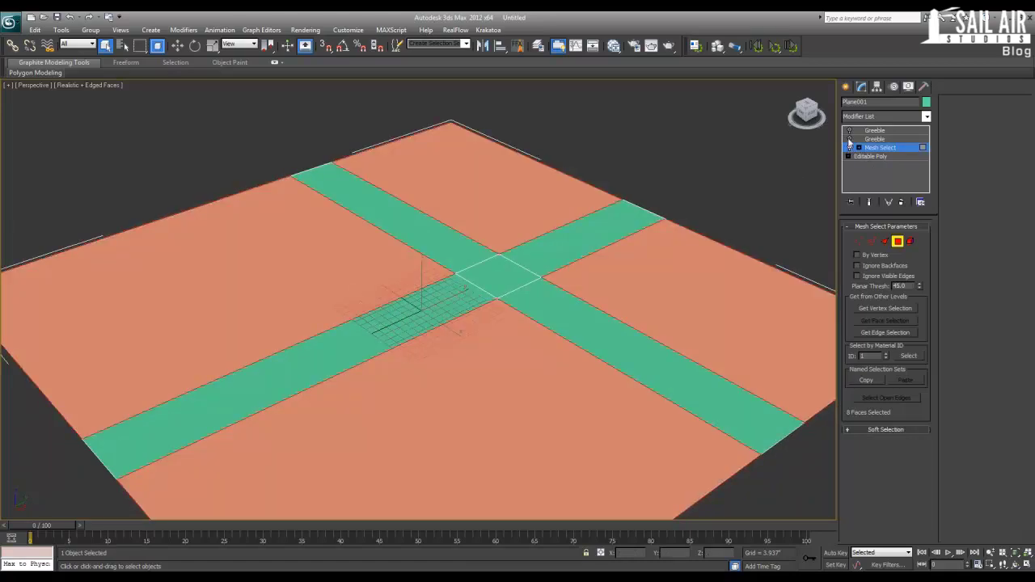
- Turn the lower Greeble modifier back on, inspect its selected block tops, and turn the upper Greeble back on
left_click(872, 140)
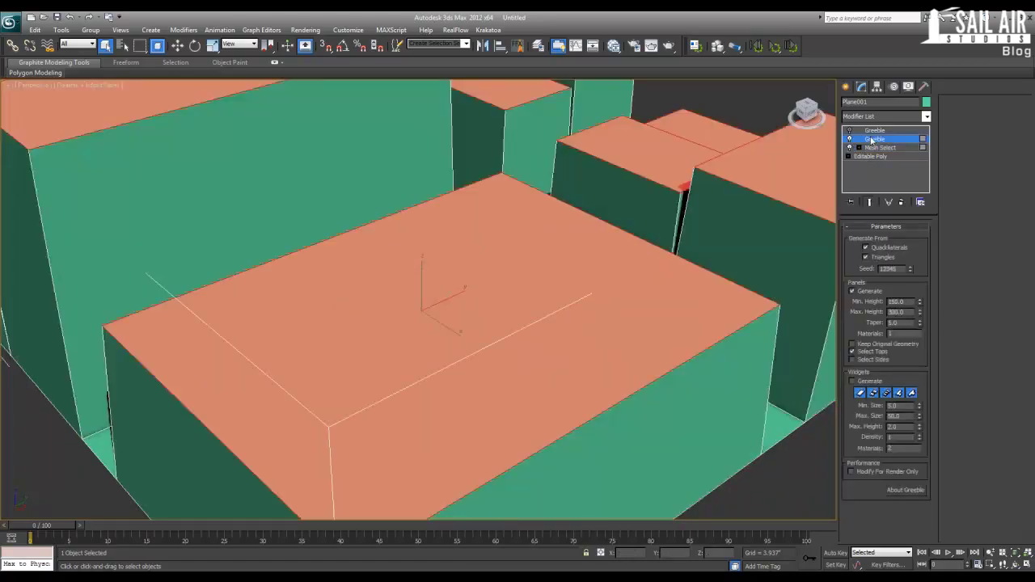
scroll(519, 256, "down", 3)
middle_click_drag(519, 256, 425, 298)
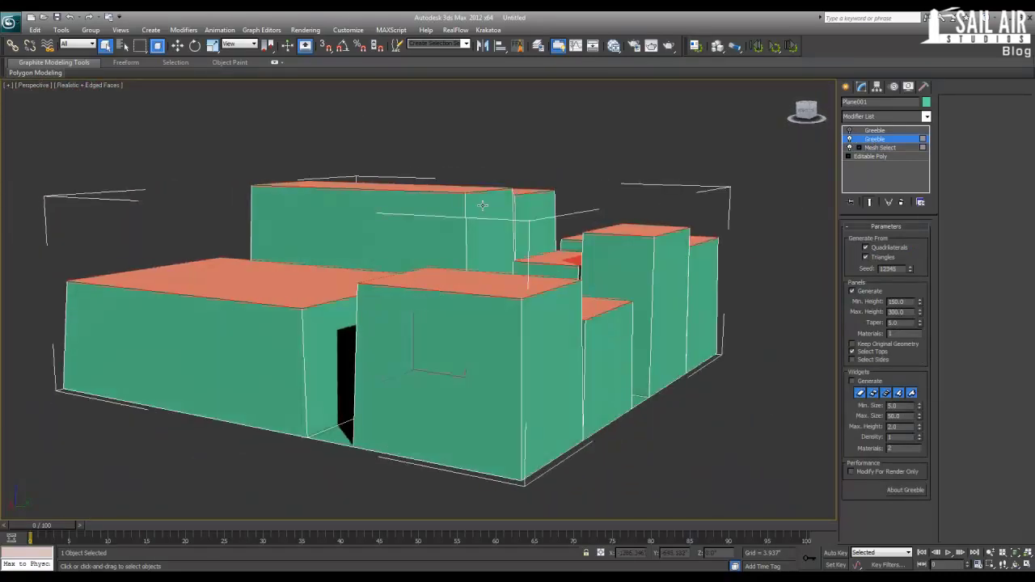
middle_click_drag(483, 205, 521, 219, "alt")
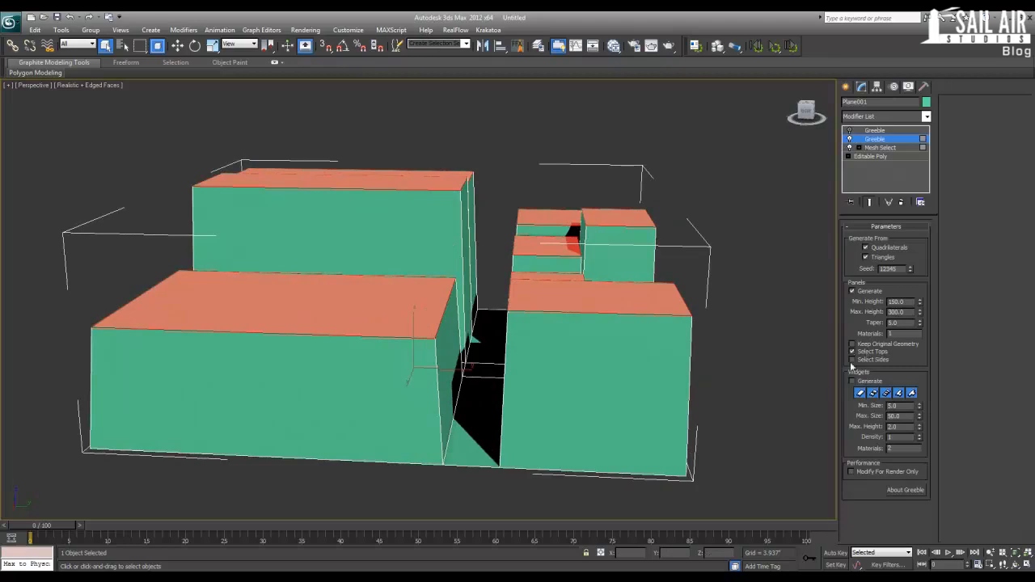
left_click(850, 131)
left_click(874, 130)
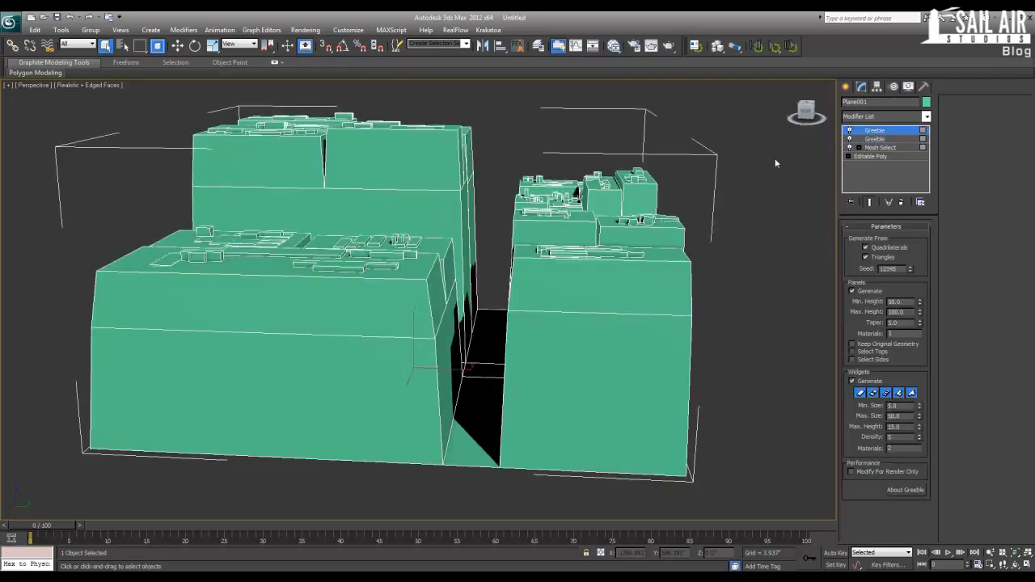
- Remove the panel taper from the lower Greeble modifier so the base blocks get straight walls
left_click(775, 158)
middle_click_drag(579, 202, 514, 310, "alt")
key("F4")
key("F4")
left_click(514, 309)
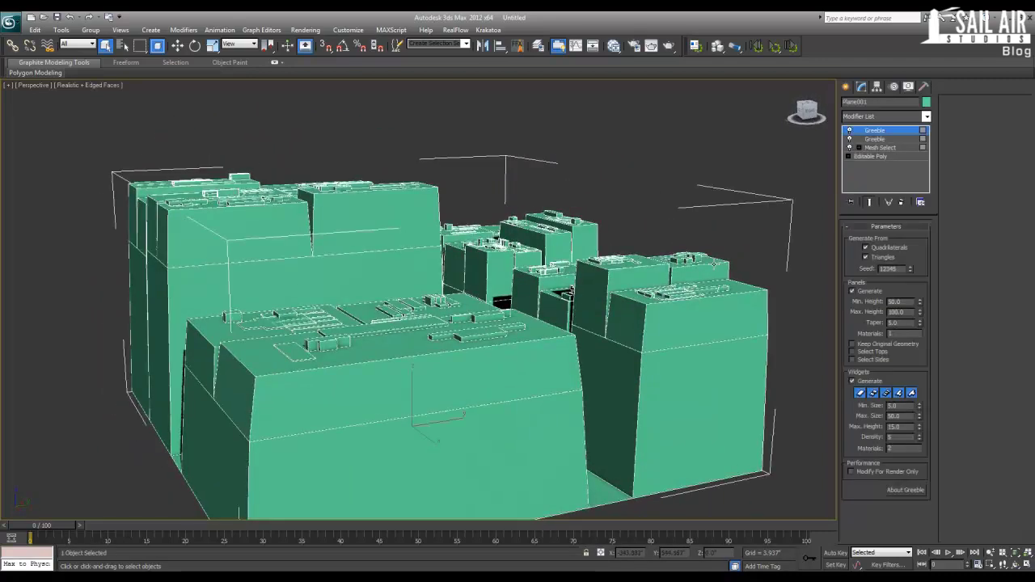
left_click(874, 139)
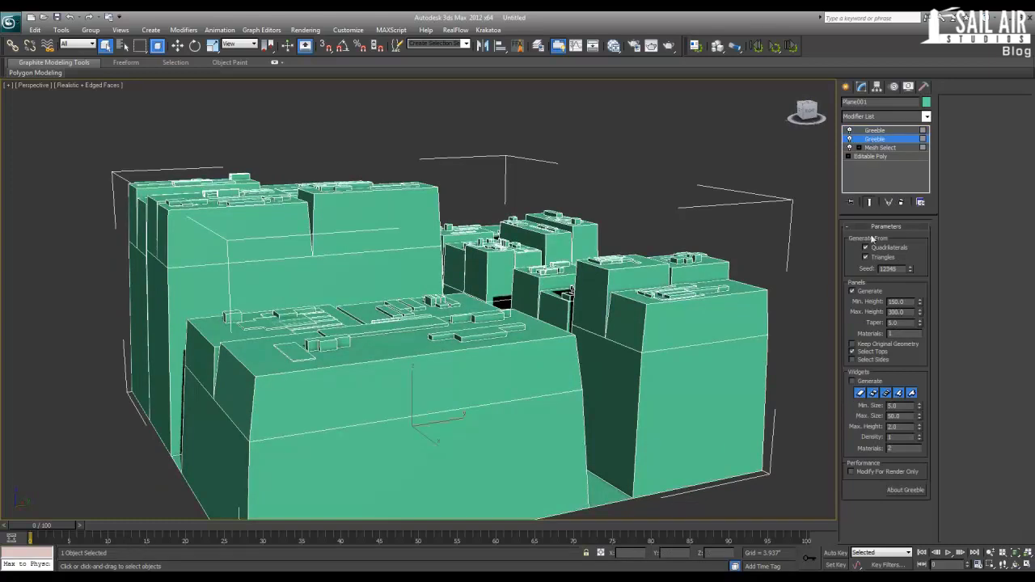
left_click(919, 325)
- Try a much larger panel taper on the upper Greeble modifier and examine the sloped roofs without edges
left_click(882, 130)
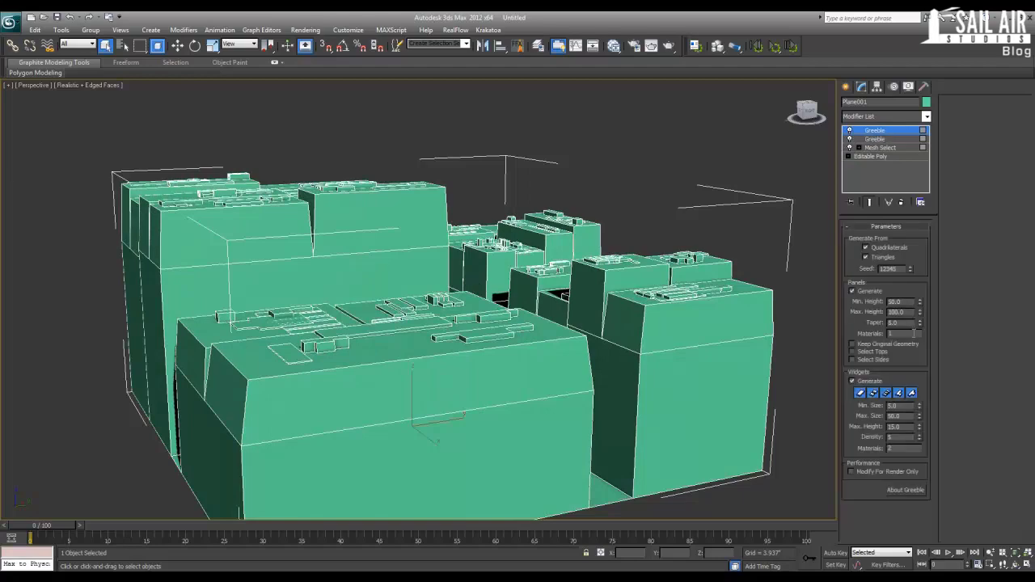
left_click_drag(920, 322, 892, 60)
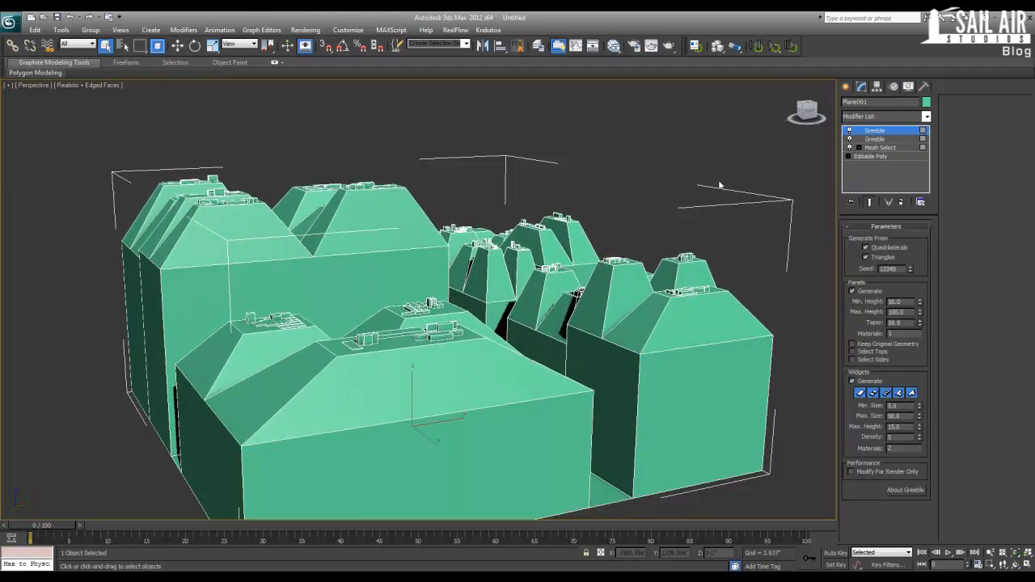
left_click(611, 239)
middle_click_drag(610, 233, 614, 254, "alt")
key("F4")
scroll(471, 301, "down", 5)
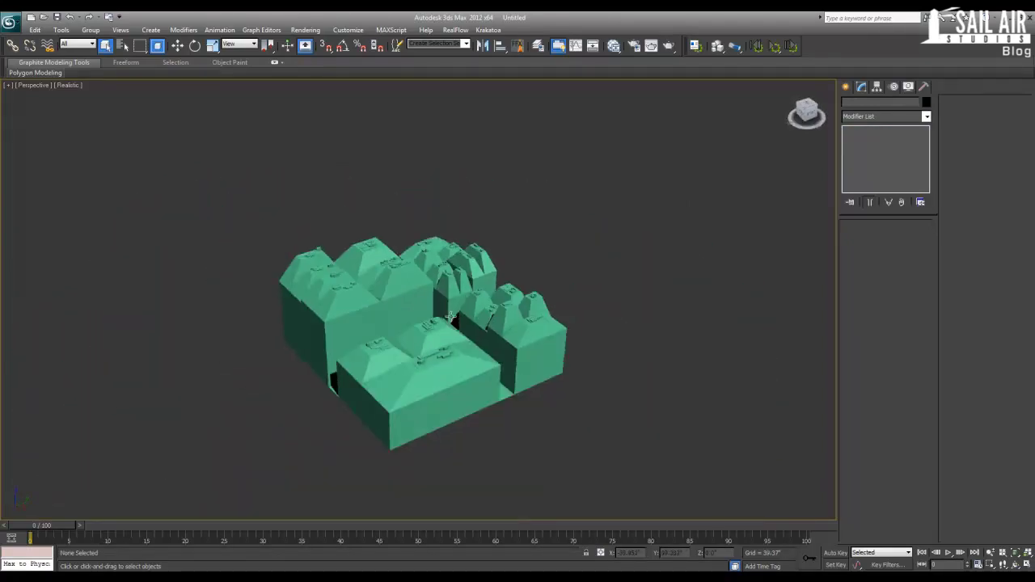
scroll(449, 317, "up", 5)
- Set the upper Greeble modifier's panel taper to 0
left_click(491, 296)
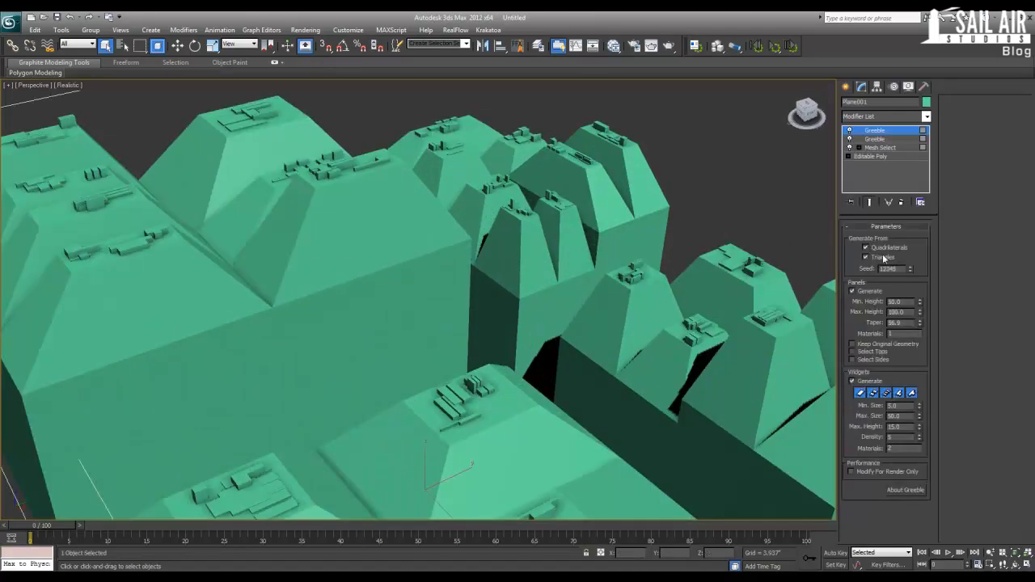
right_click(920, 323)
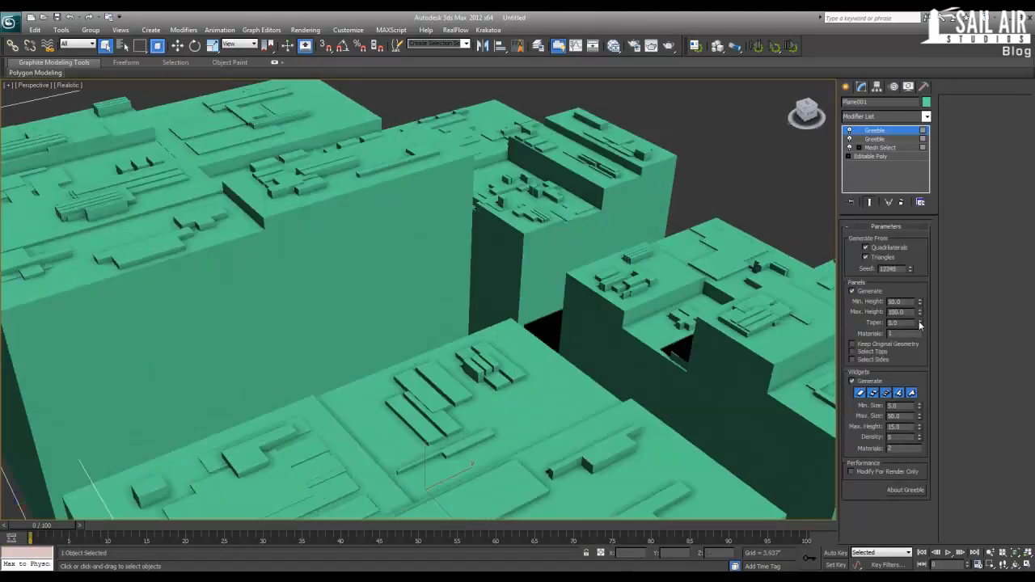
left_click(707, 165)
- Examine the straight-walled city blocks and rooftop details from different distances and angles
scroll(650, 223, "down", 4)
scroll(554, 270, "up", 4)
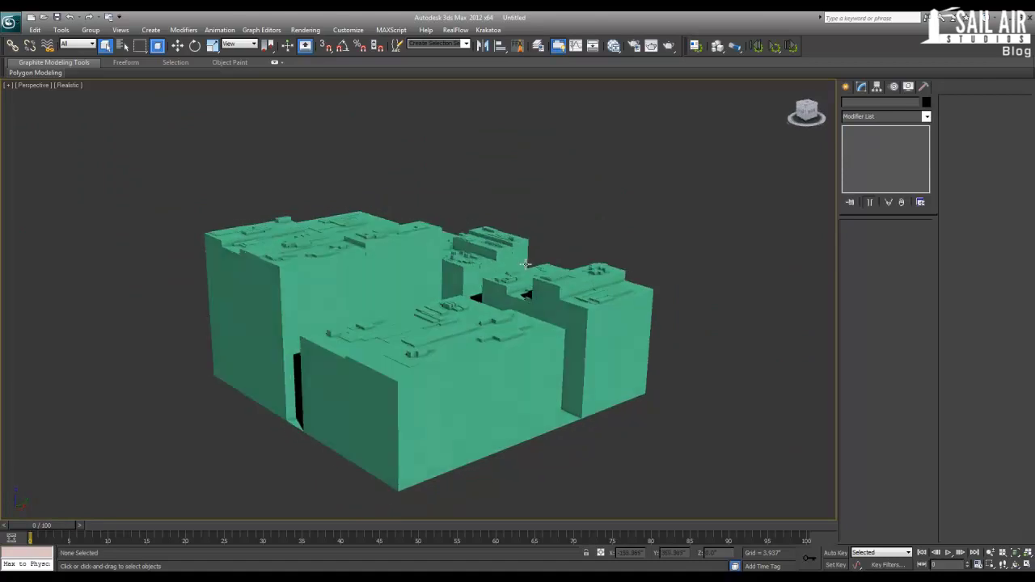
scroll(521, 259, "down", 4)
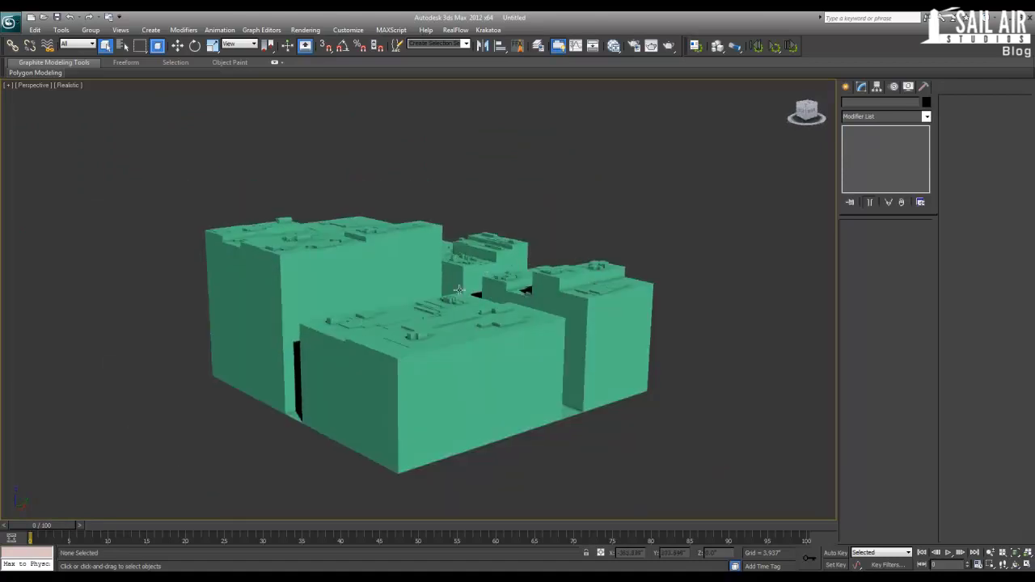
scroll(470, 236, "up", 6)
scroll(470, 236, "down", 4)
scroll(467, 280, "down", 2)
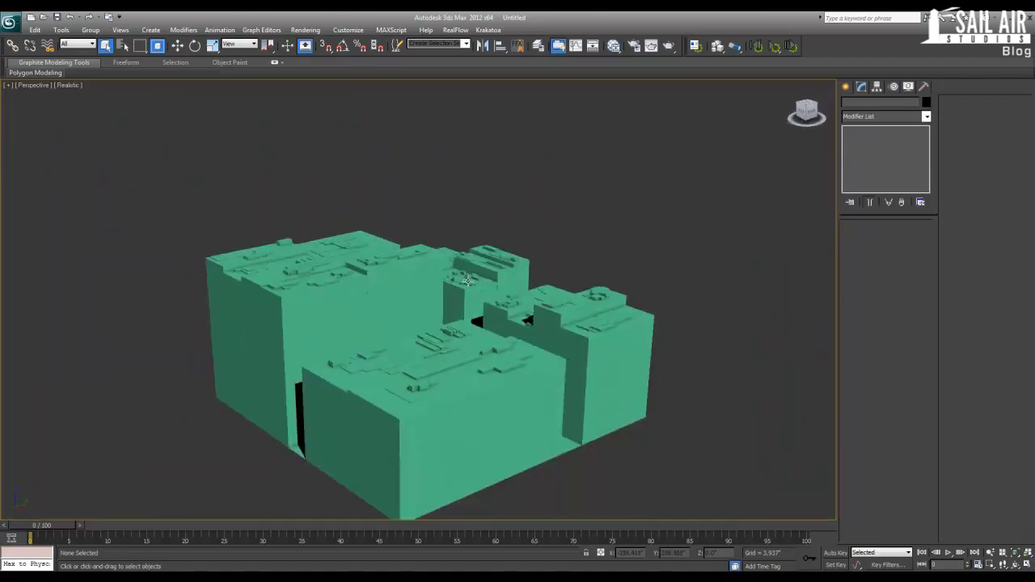
middle_click_drag(483, 304, 442, 308, "alt")
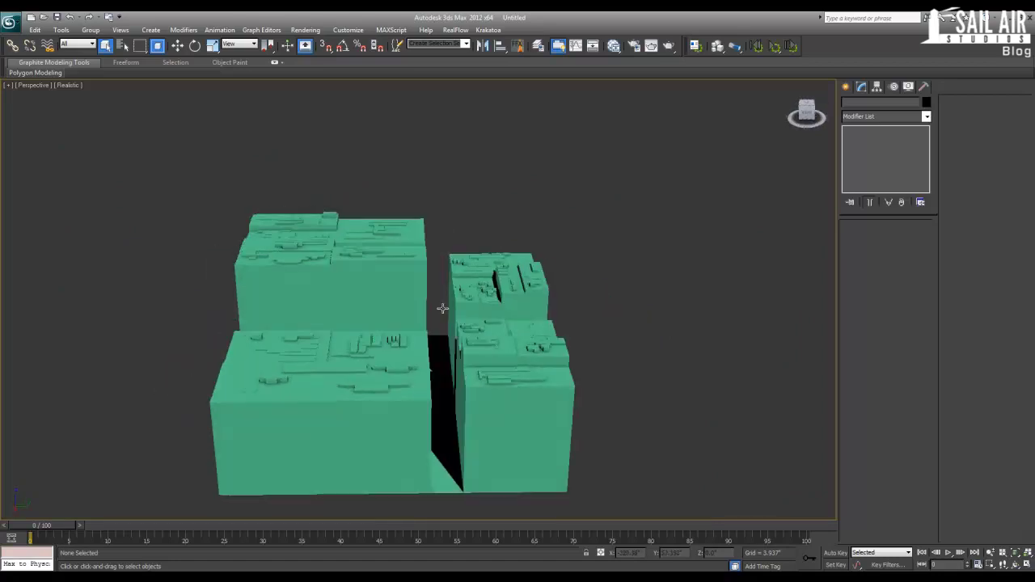
scroll(441, 308, "down", 2)
- Select the greebled city object and hide it from the scene
left_click(382, 350)
middle_click_drag(382, 350, 431, 346, "alt")
scroll(431, 347, "up", 6)
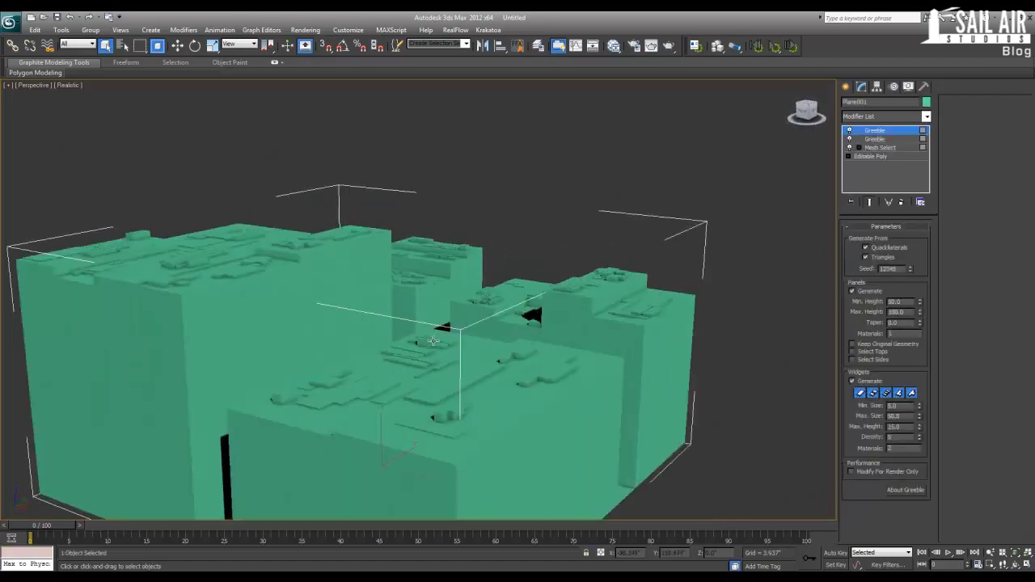
scroll(431, 346, "up", 2)
scroll(431, 346, "down", 8)
right_click(434, 349)
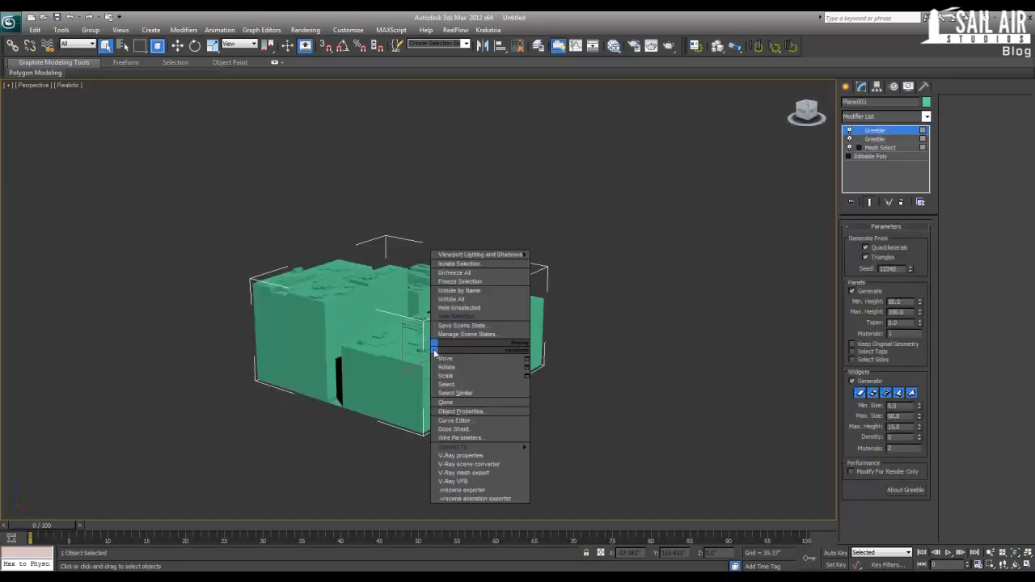
left_click(460, 316)
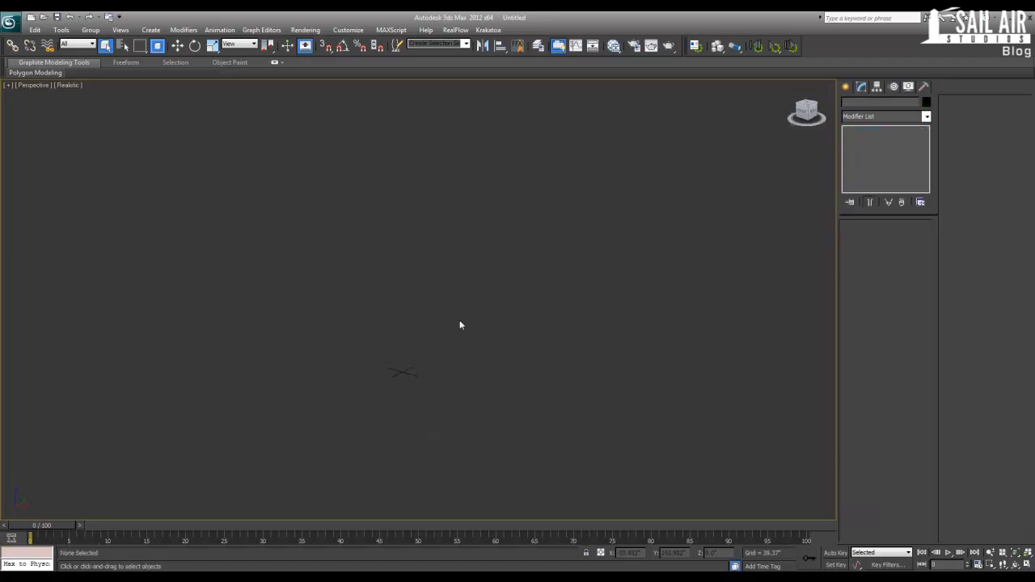
- Create a new large rectangular plane centred roughly on the home grid
middle_click_drag(409, 356, 491, 287)
scroll(484, 298, "up", 2)
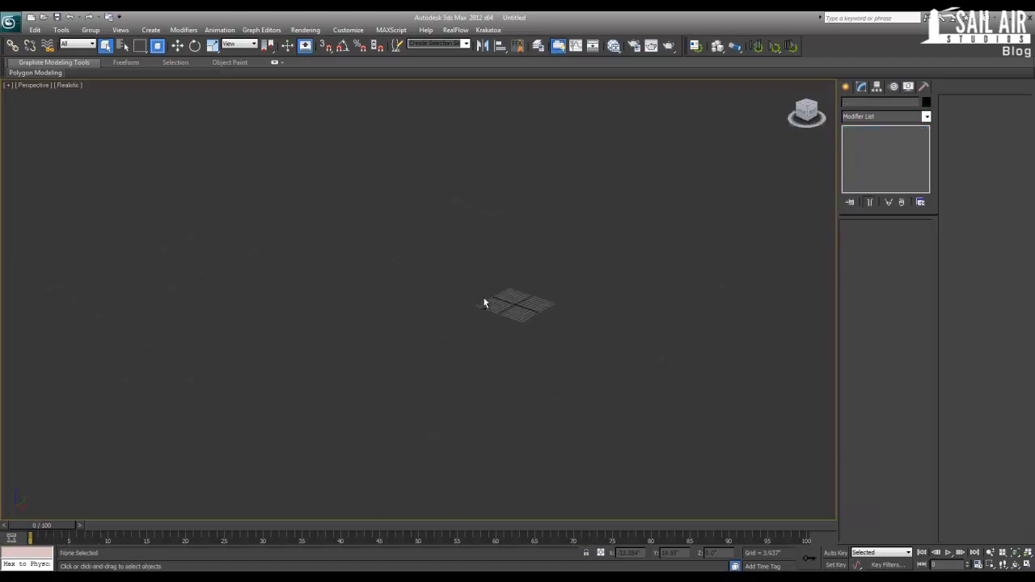
key("z")
left_click(845, 87)
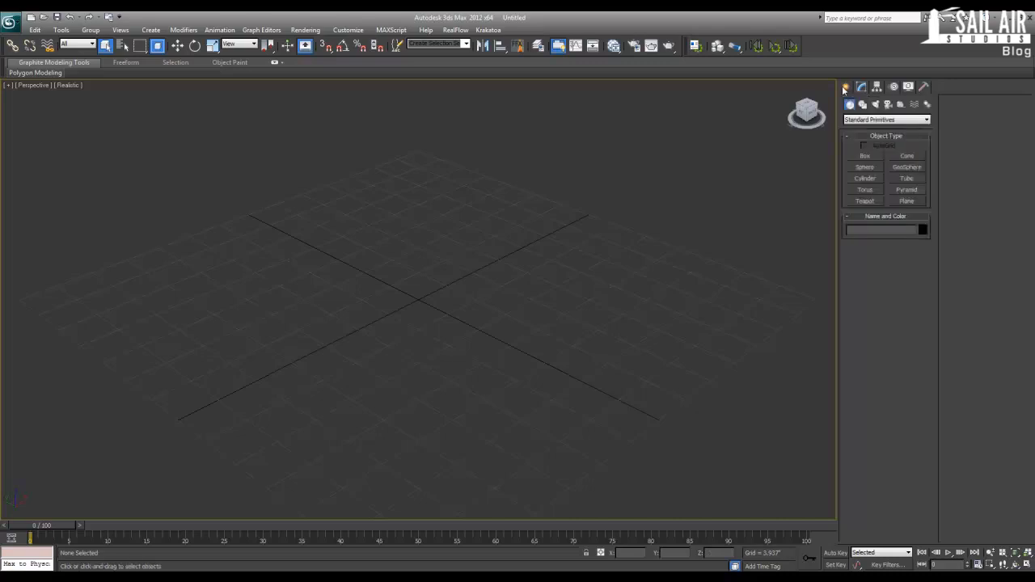
left_click(907, 201)
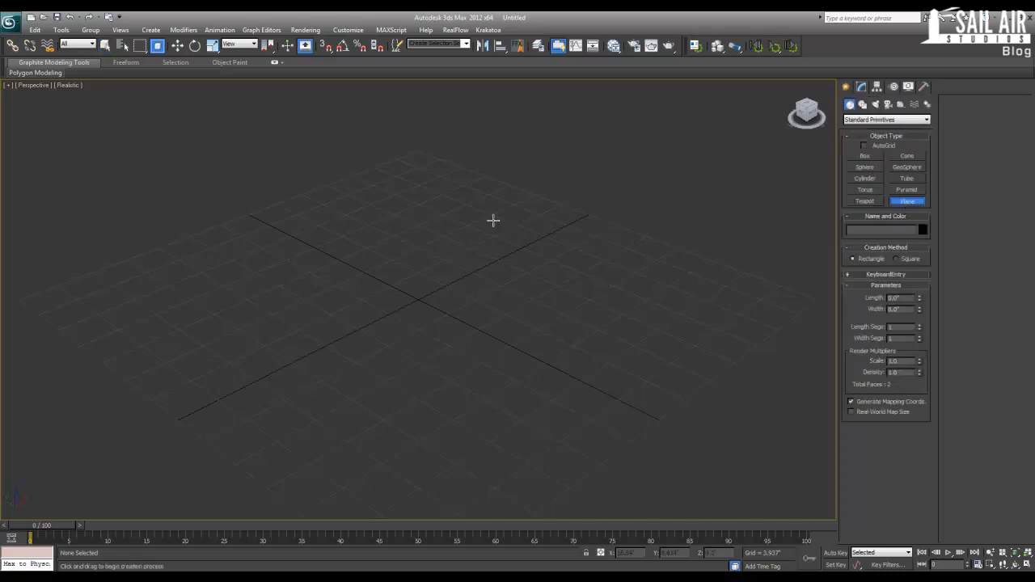
scroll(492, 219, "down", 3)
scroll(421, 199, "down", 2)
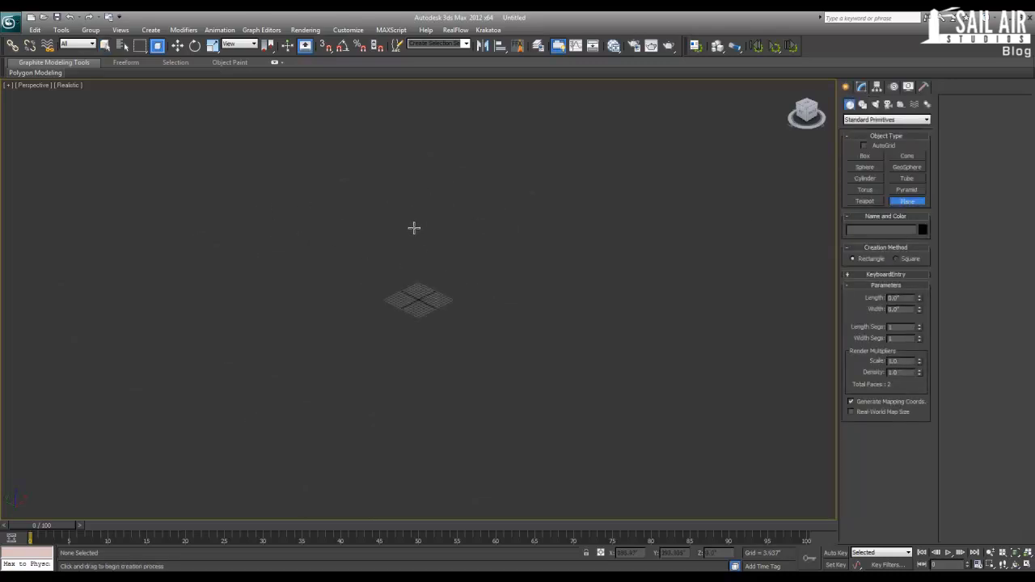
left_click_drag(430, 191, 414, 474)
key("q")
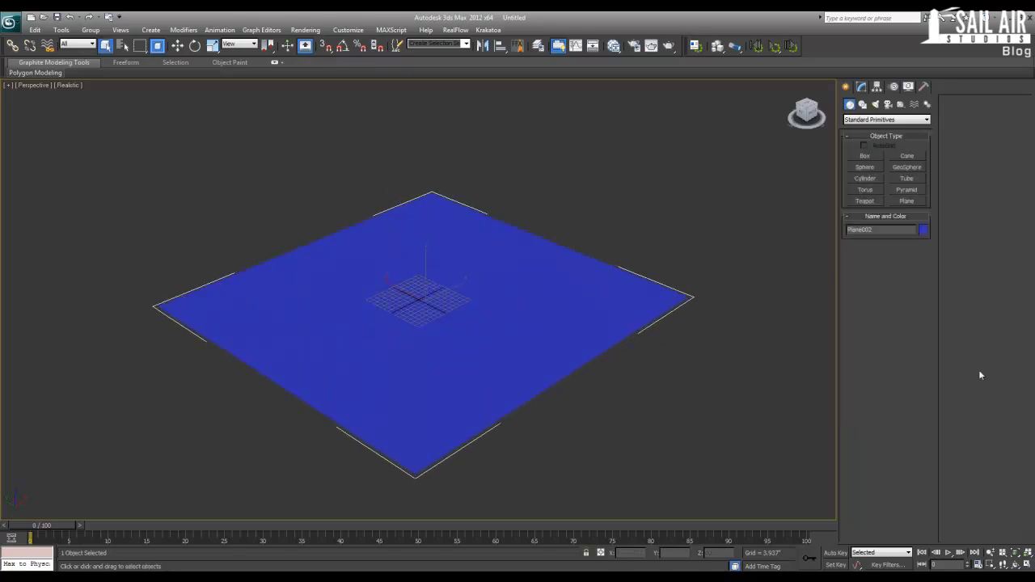
- Set the new plane's length and width to 300 inches each
left_click(861, 89)
left_click_drag(915, 240, 835, 241)
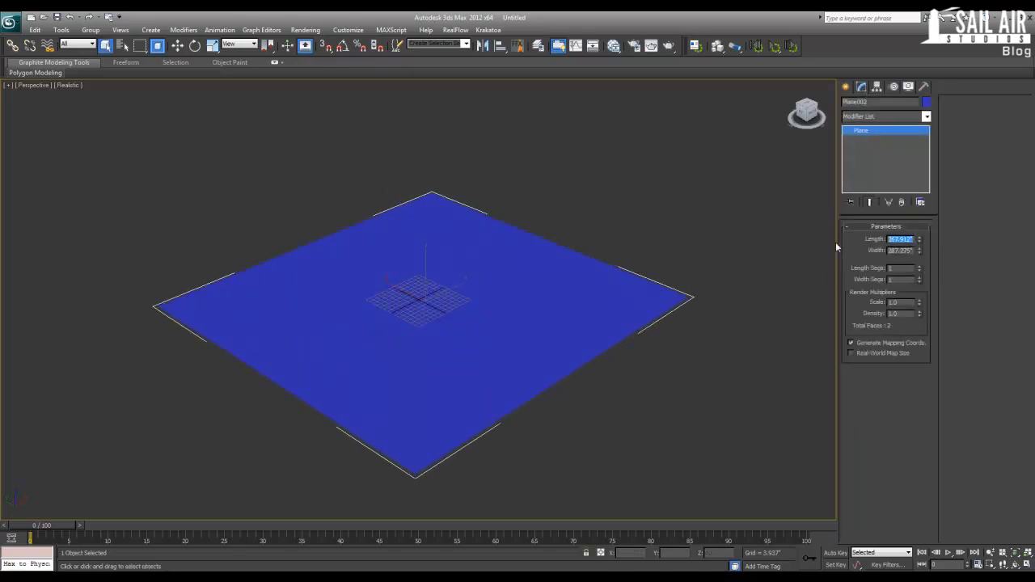
type("500")
key("Tab")
type("300")
key("Return")
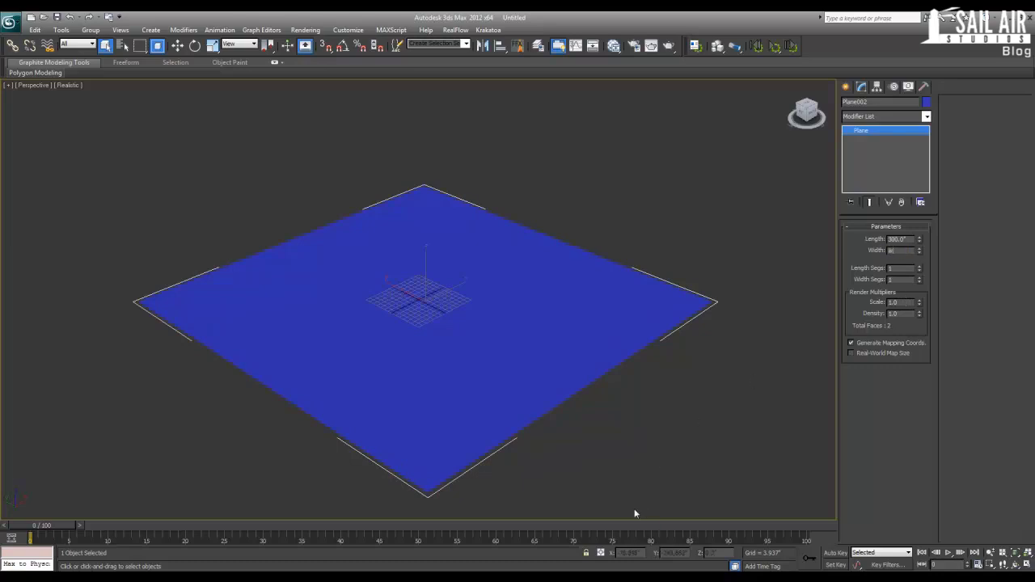
- Centre the plane on the world origin by resetting its X and Y positions to 0
key("w")
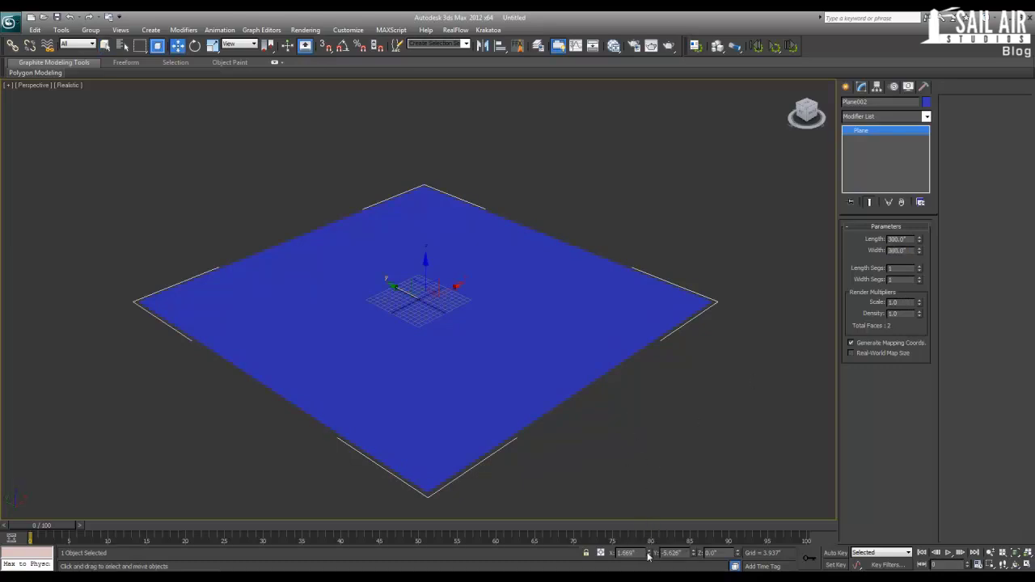
right_click(647, 556)
right_click(692, 555)
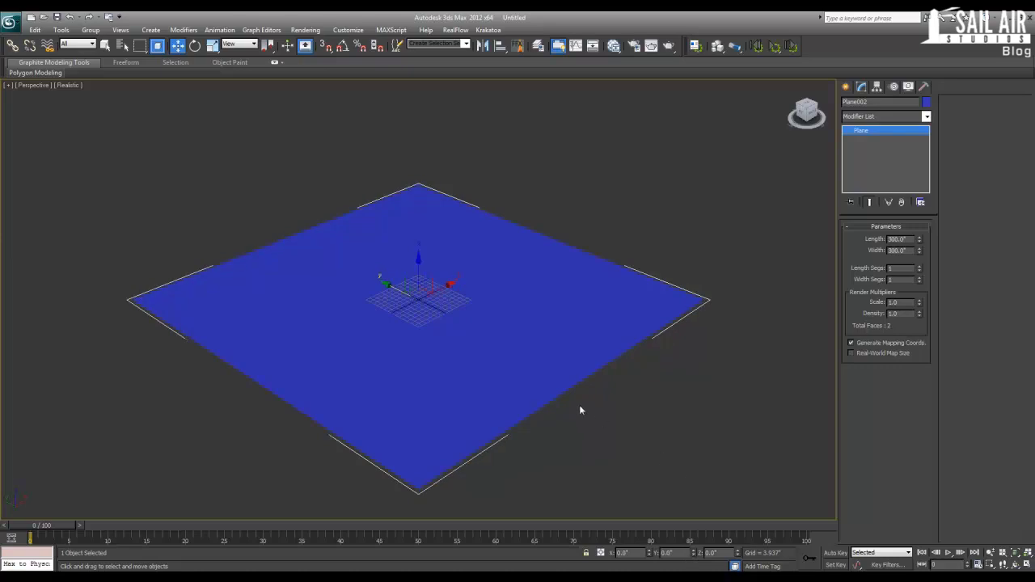
- Convert the plane to an Editable Poly
right_click(581, 325)
mouse_move(602, 422)
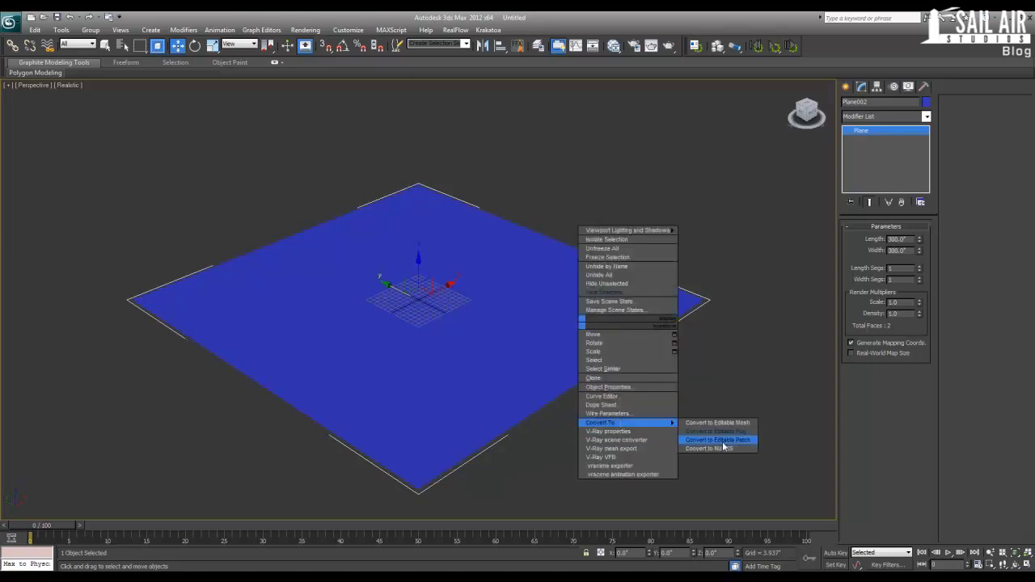
left_click(722, 433)
middle_click_drag(620, 365, 620, 372)
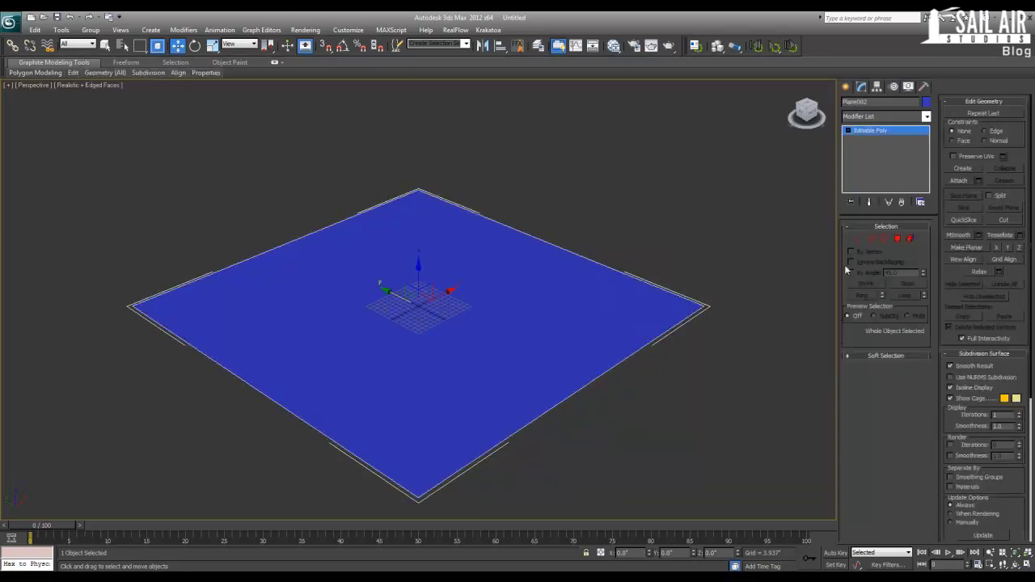
- Connect two opposite border edges of the plane with 3 segments, spread outward with a pinch of about 28
left_click(871, 239)
left_click(588, 398)
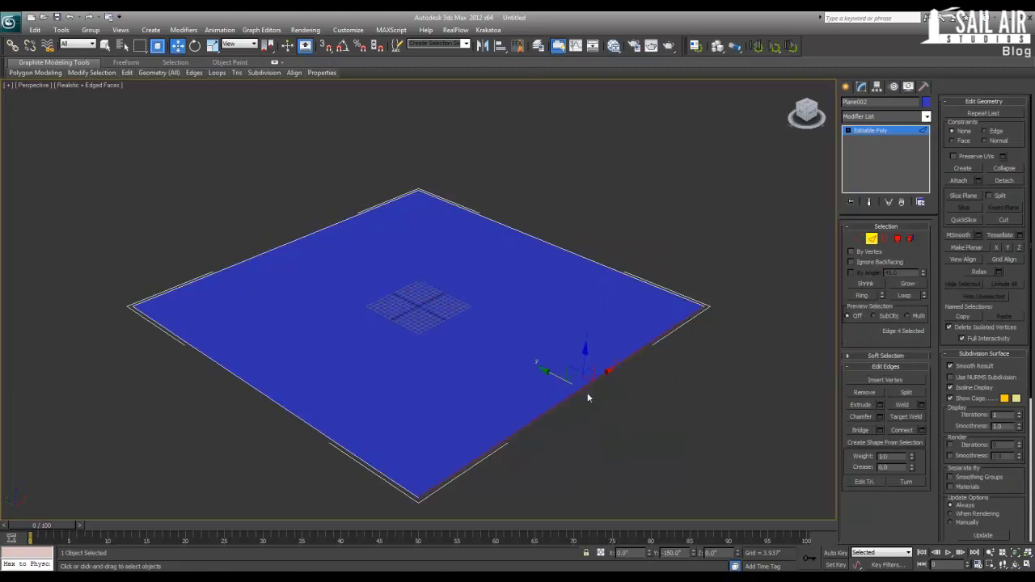
left_click(864, 295)
left_click(920, 430)
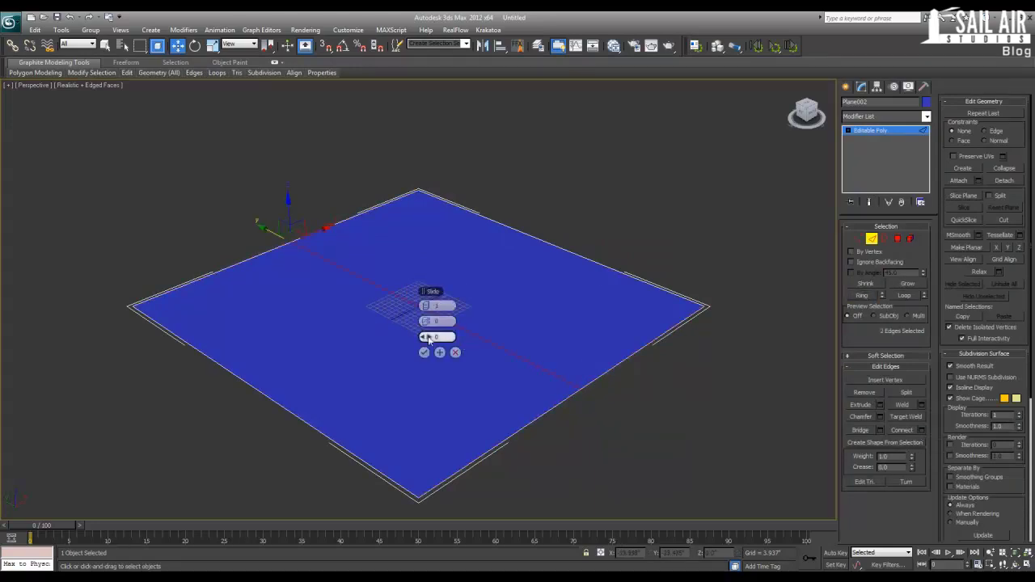
left_click(429, 307)
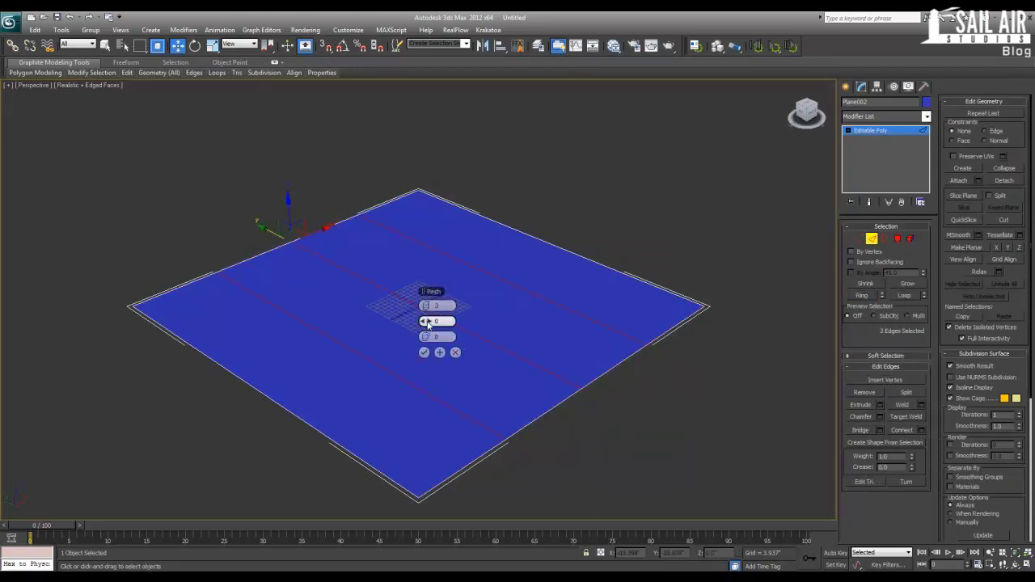
left_click_drag(428, 321, 501, 310)
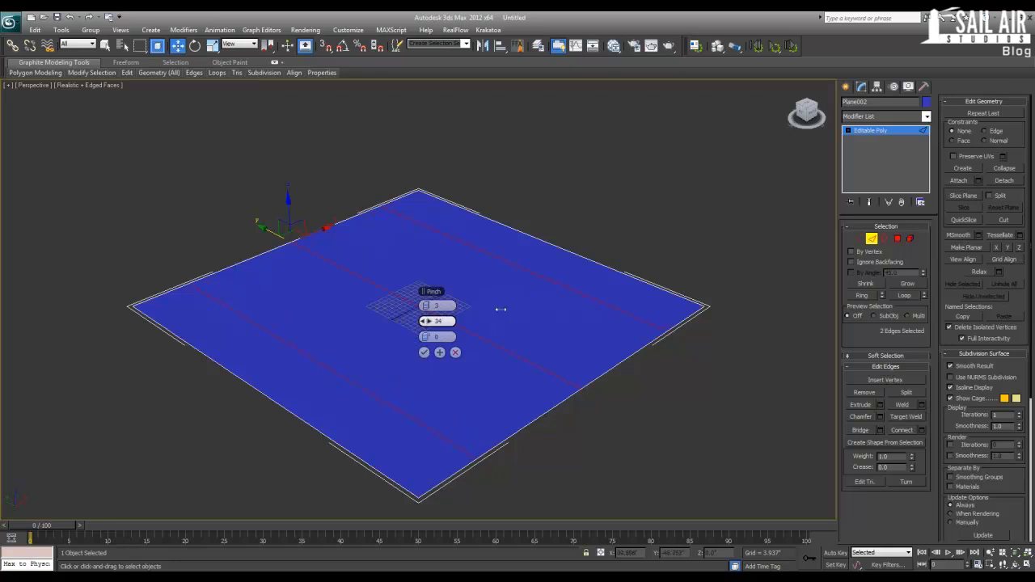
left_click(424, 353)
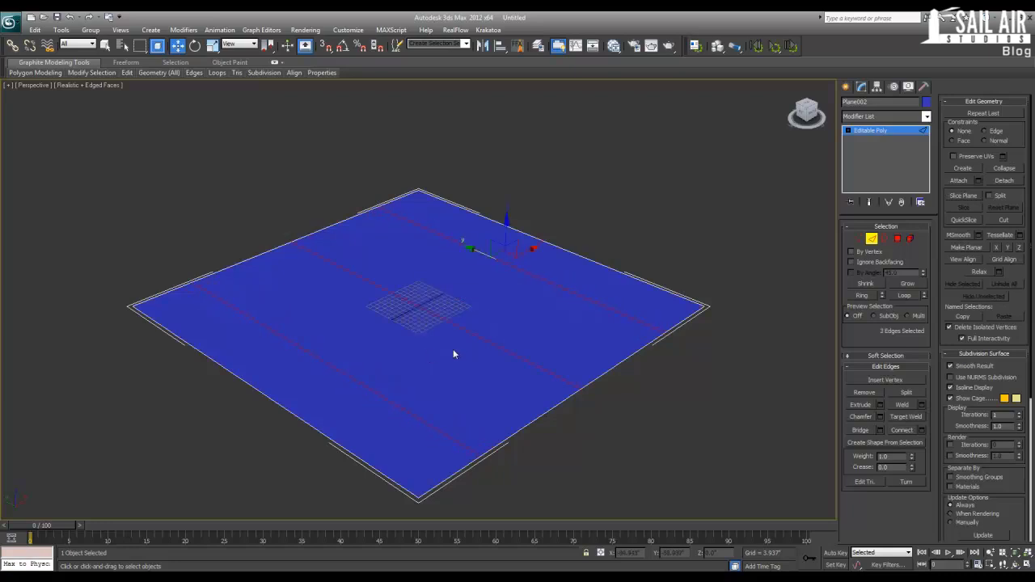
- Try chamfering the three connecting edges by about 0.611 inches
left_click(881, 417)
scroll(469, 303, "up", 5)
scroll(485, 340, "up", 1)
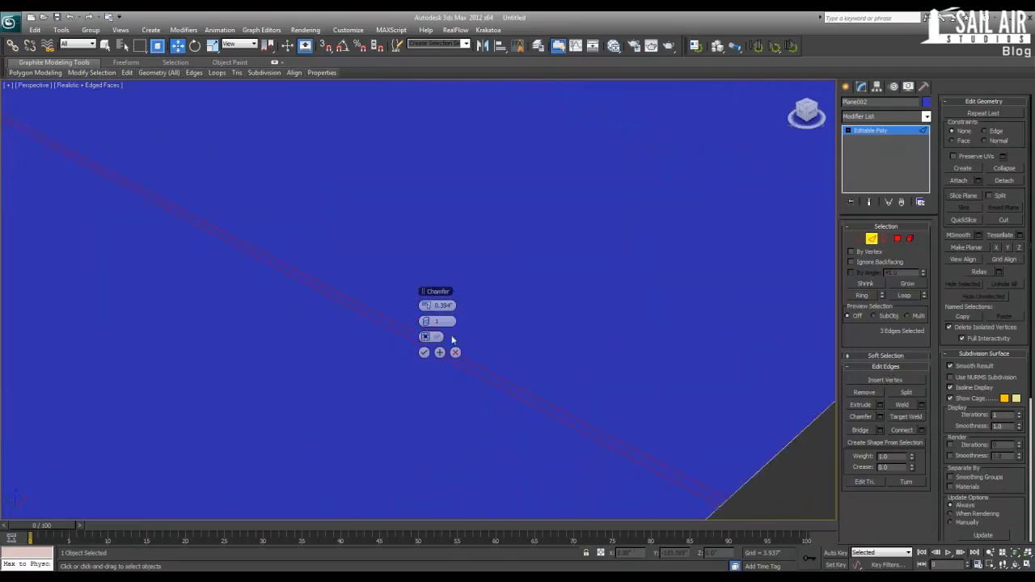
scroll(439, 319, "down", 4)
scroll(434, 320, "up", 3)
scroll(468, 326, "down", 1)
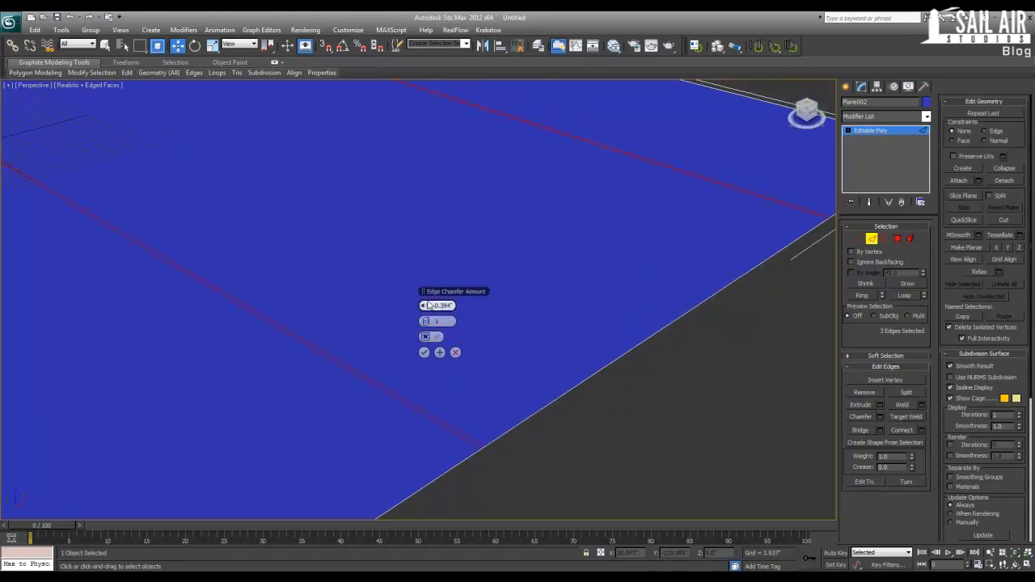
left_click_drag(429, 306, 429, 304)
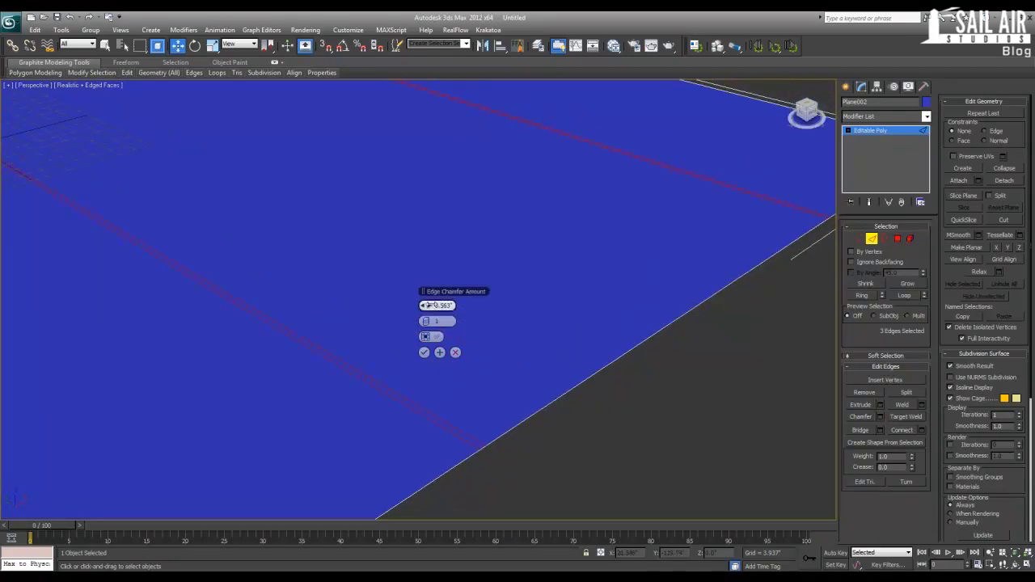
left_click(424, 353)
scroll(423, 390, "down", 5)
left_click(496, 409)
mouse_move(495, 404)
middle_mouse_down("alt")
mouse_move(519, 406)
mouse_move(476, 400)
middle_mouse_up("alt")
key("ctrl+z")
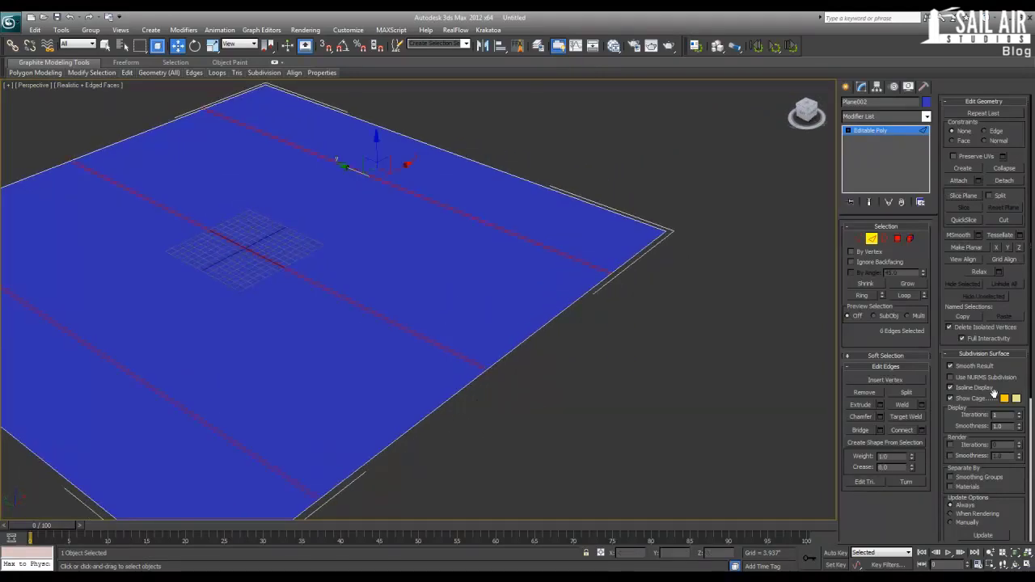
- Chamfer the three connecting edges by 2.5 inches to form parallel street strips
left_click(880, 417)
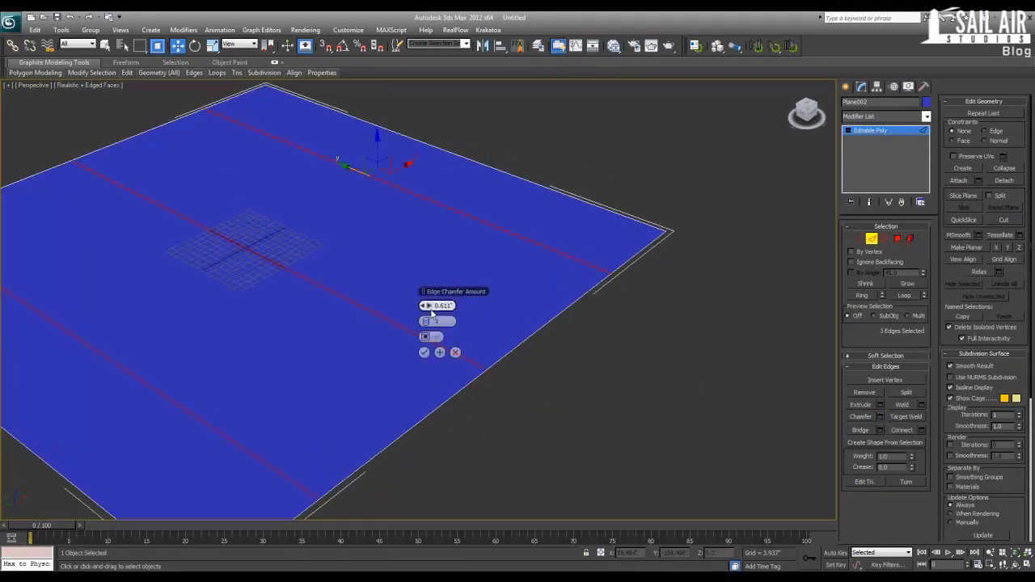
left_click_drag(437, 307, 450, 304)
double_click(443, 305)
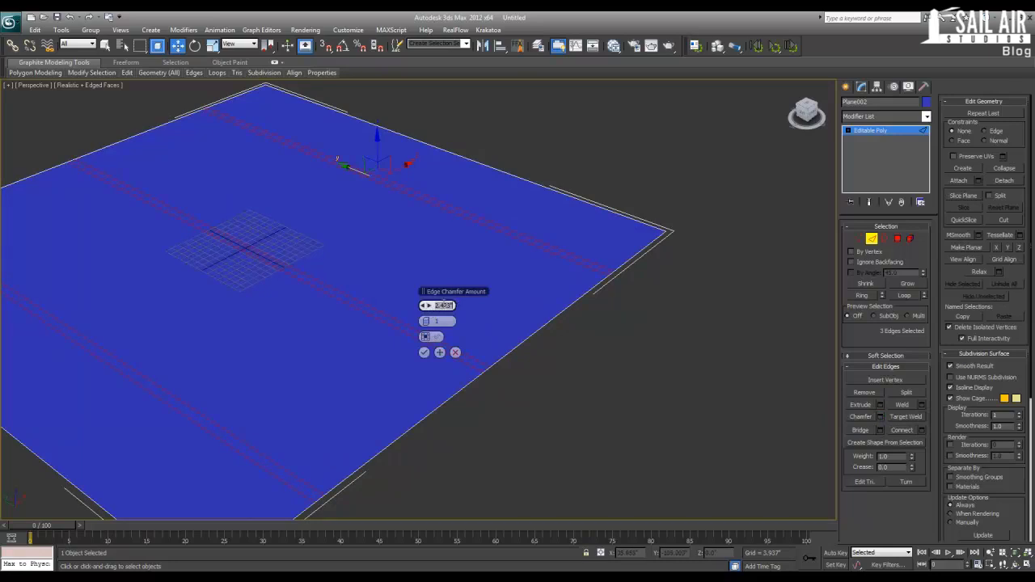
type("2")
left_click(424, 353)
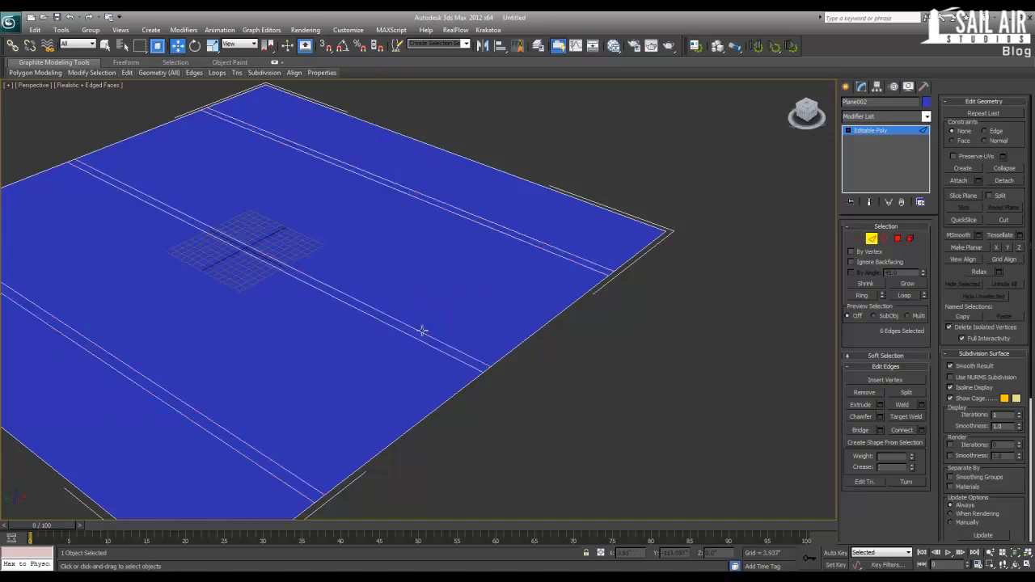
- Ring-select the edges running along the streets and connect them crosswise with 3 segments and the same pinch
left_click(422, 333)
left_click(866, 295)
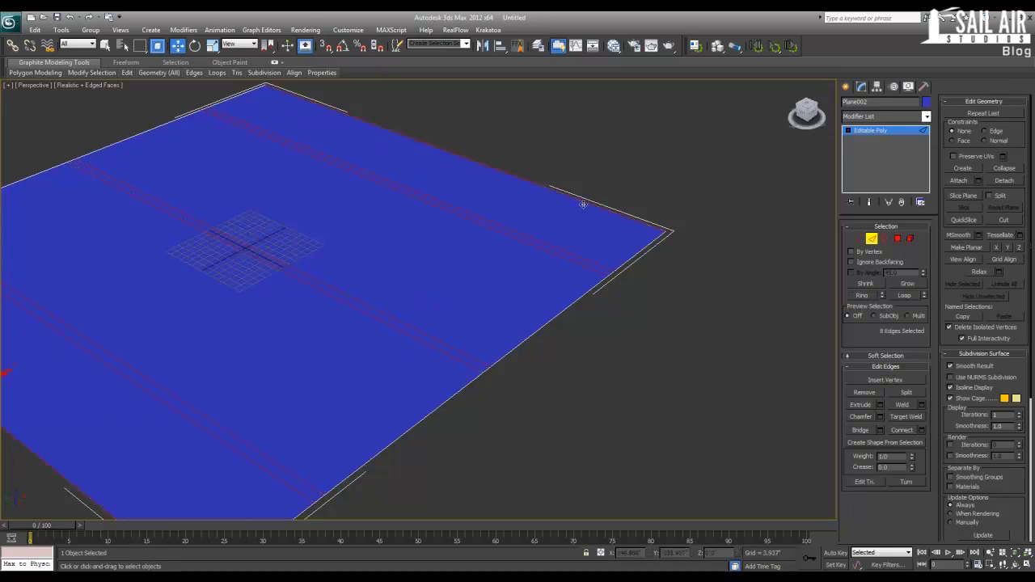
left_click(921, 430)
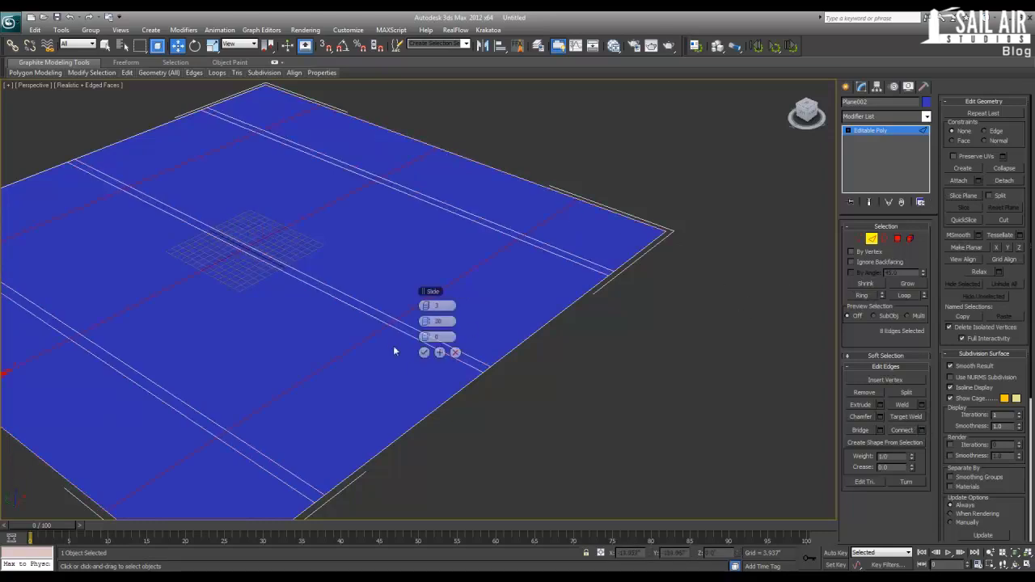
left_click(423, 353)
- Chamfer the new crosswise edges by 2.5 inches to complete the street grid
left_click(881, 416)
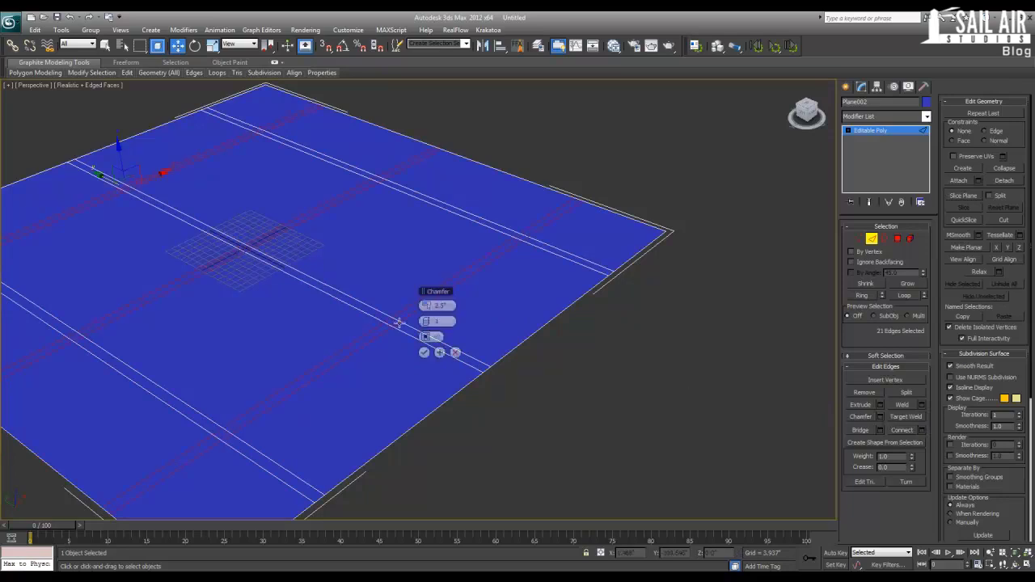
left_click(424, 352)
left_click(475, 121)
middle_click_drag(476, 125, 563, 159, "alt")
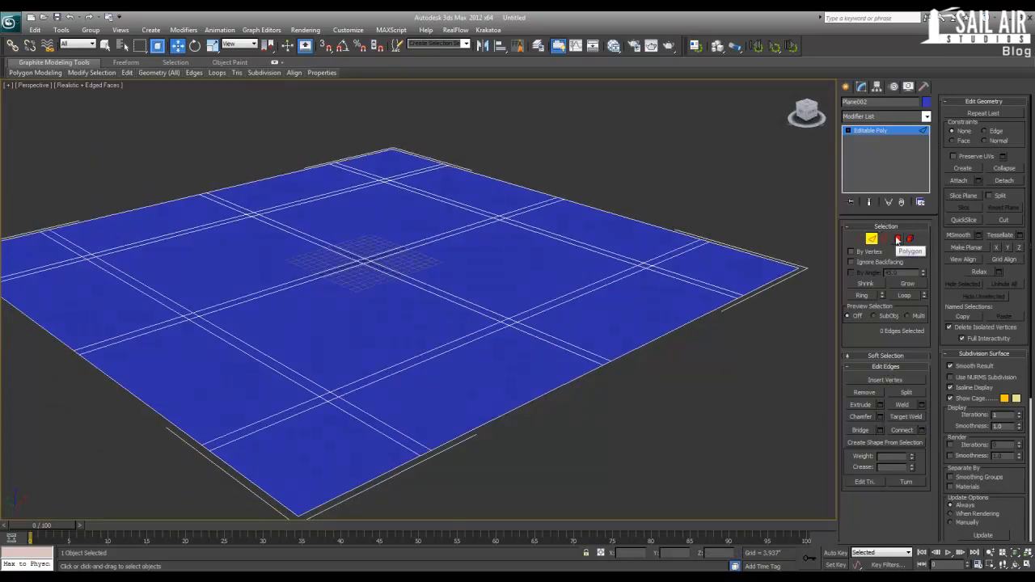
- Add a Mesh Select modifier above the Editable Poly and switch it to polygon selection
left_click(878, 131)
left_click(874, 116)
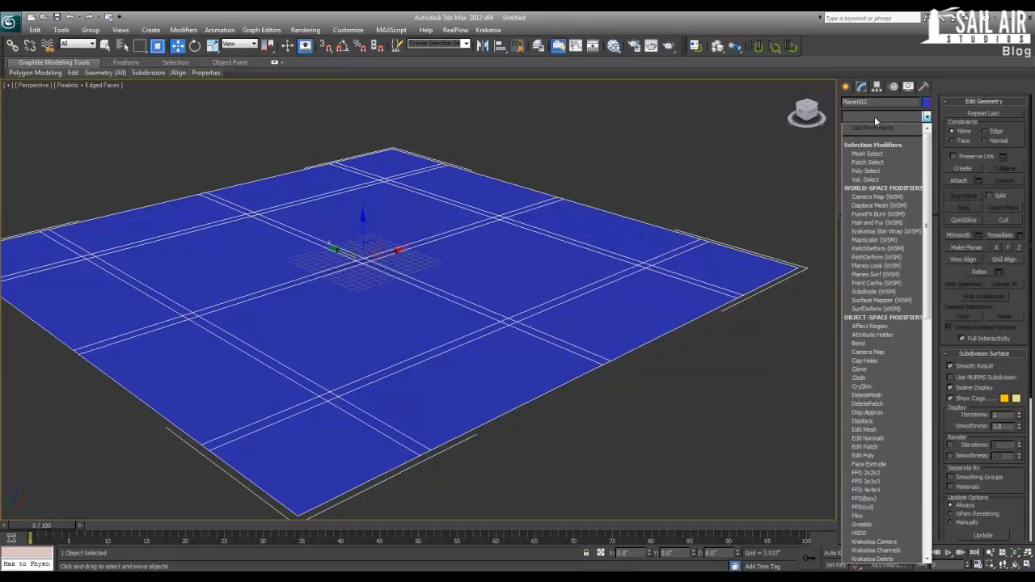
scroll(874, 120, "down", 1)
left_click(874, 126)
left_click(898, 241)
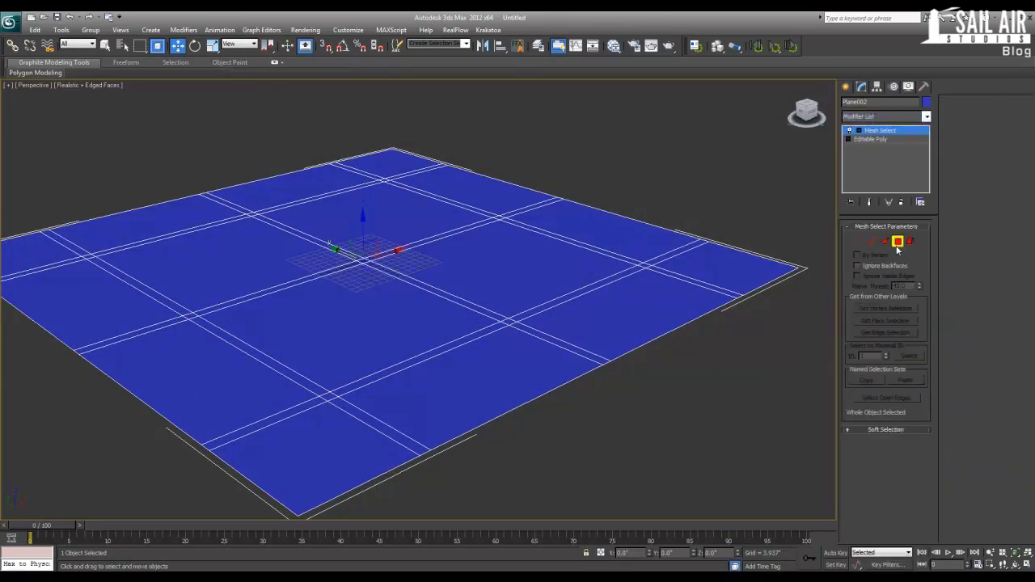
- Select all sixteen block polygons of the plane, leaving the street strips and their crossings unselected
left_click(613, 329)
left_click(502, 281, "ctrl")
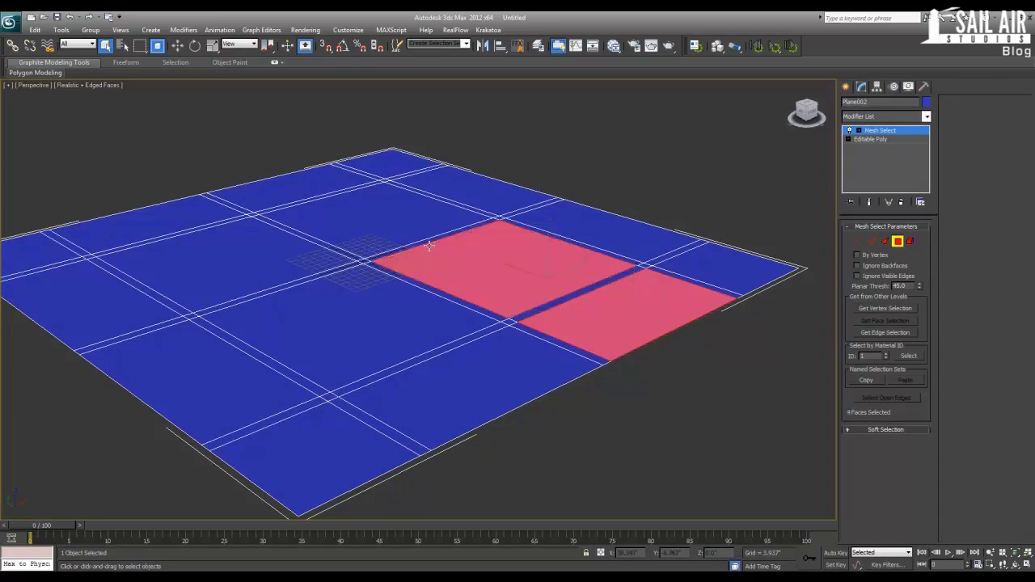
left_click(411, 232, "ctrl")
left_click(465, 187, "ctrl")
left_click(594, 231, "ctrl")
left_click(744, 267, "ctrl")
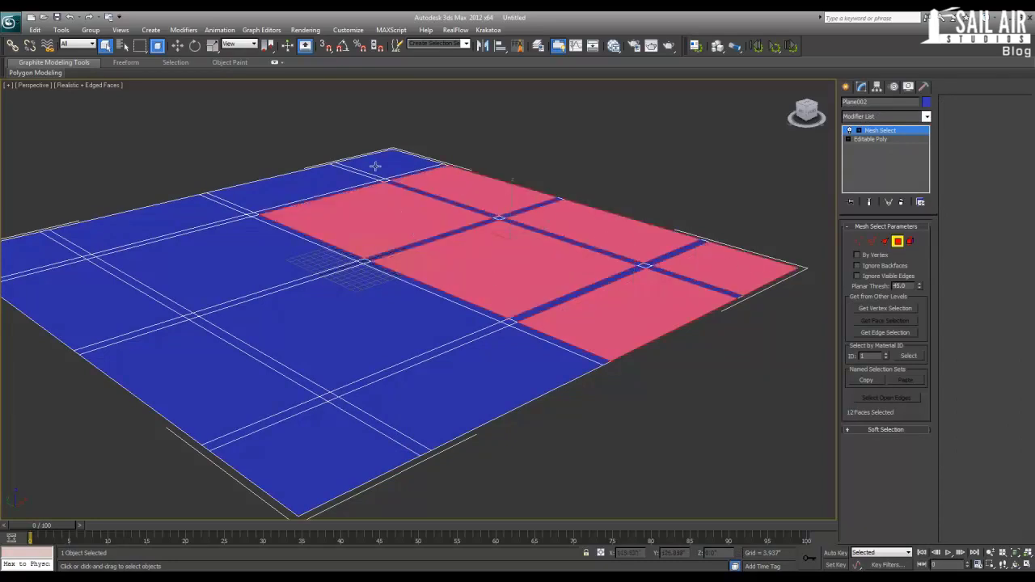
left_click(376, 164, "ctrl")
left_click(325, 173, "ctrl")
left_click(194, 216, "ctrl")
left_click(199, 241, "ctrl")
left_click(66, 317, "ctrl")
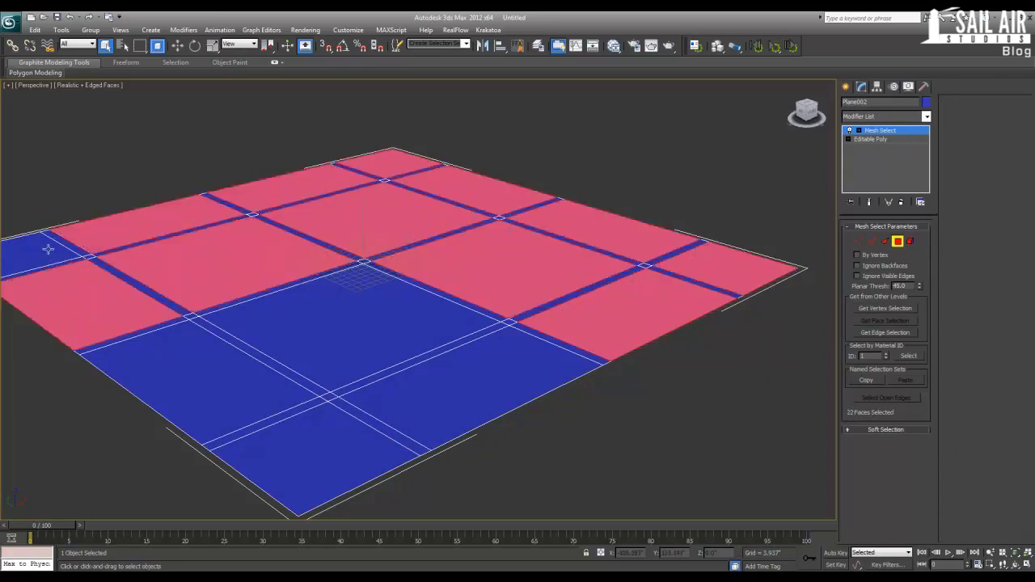
left_click(48, 249, "ctrl")
left_click(203, 388, "ctrl")
left_click(281, 323, "ctrl")
left_click(516, 388, "ctrl")
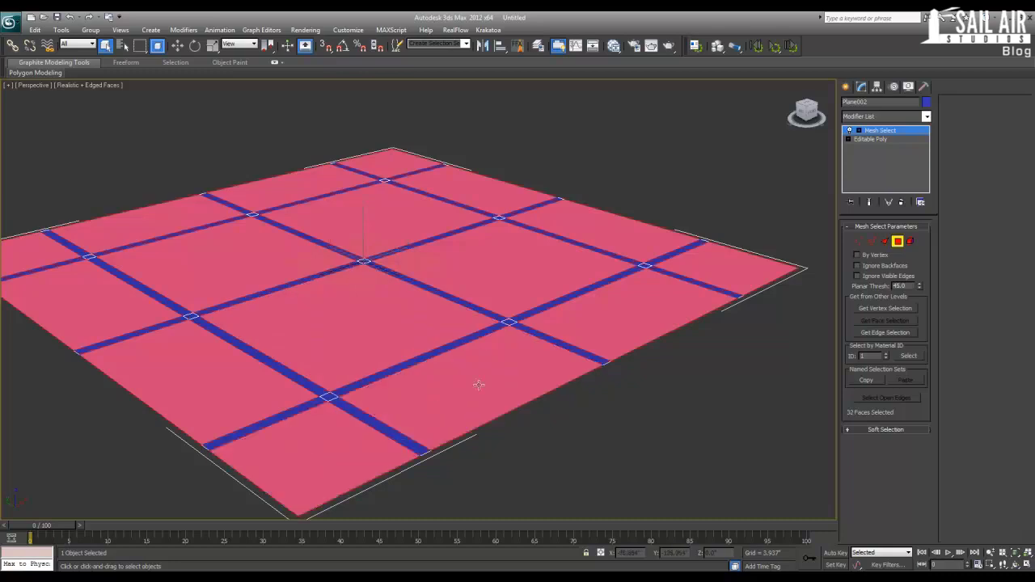
left_click(368, 429, "ctrl")
- Apply a Greeble modifier to the selected block polygons
scroll(478, 384, "up", 4)
left_click(877, 118)
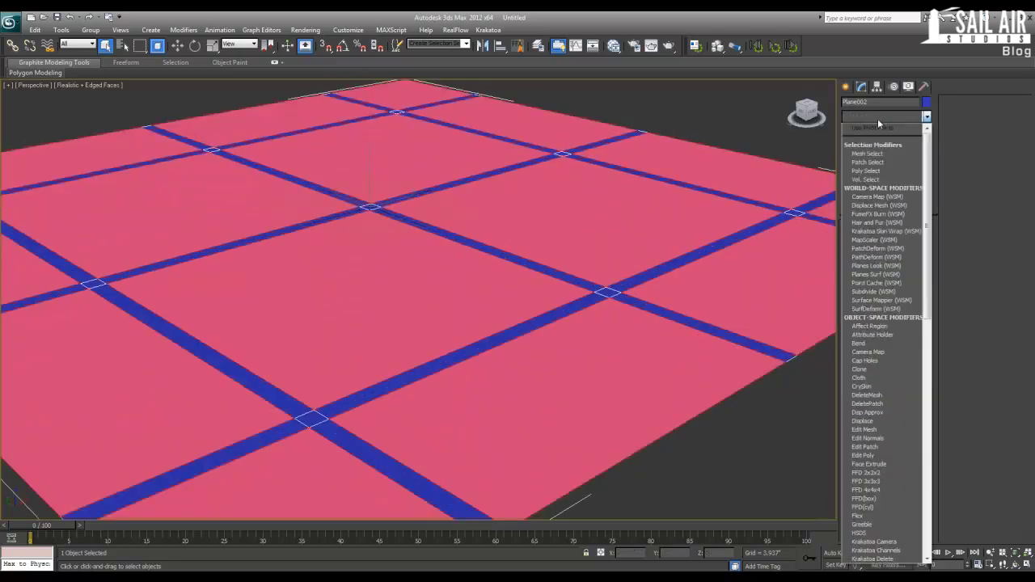
type("gr")
key("Return")
middle_click_drag(574, 255, 559, 269)
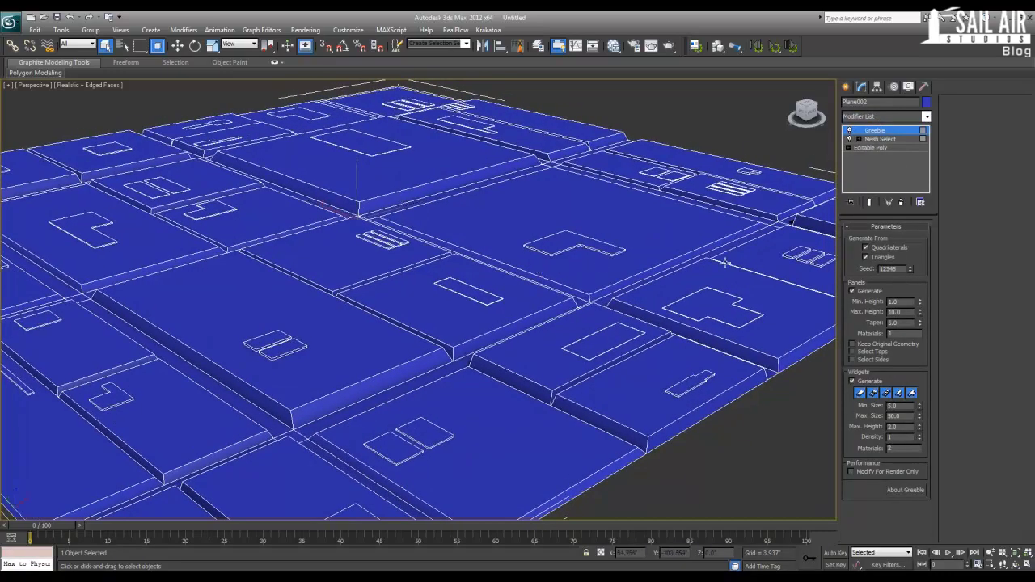
- Enable Keep Original Geometry in the Greeble modifier, comparing the blocks with panel generation off and on
left_click(869, 293)
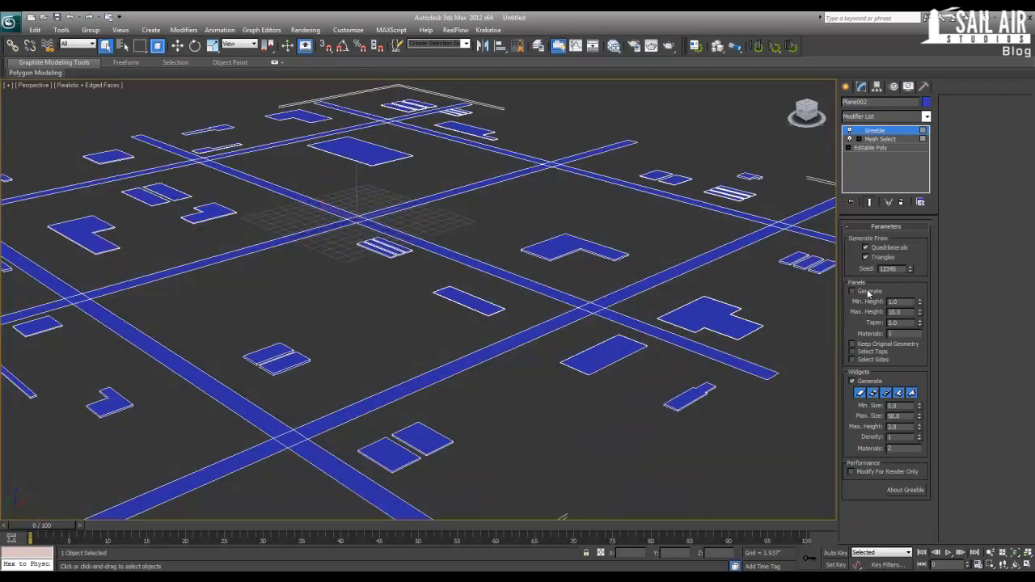
left_click(870, 293)
left_click(869, 346)
left_click(869, 292)
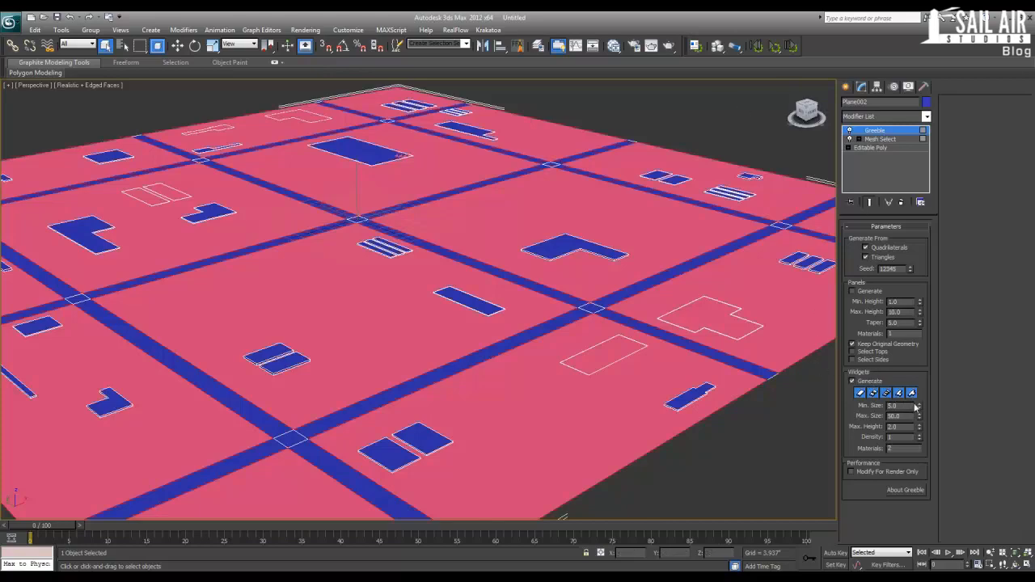
mouse_move(919, 437)
left_mouse_down()
mouse_move(915, 304)
mouse_move(919, 438)
left_mouse_up()
left_click(879, 293)
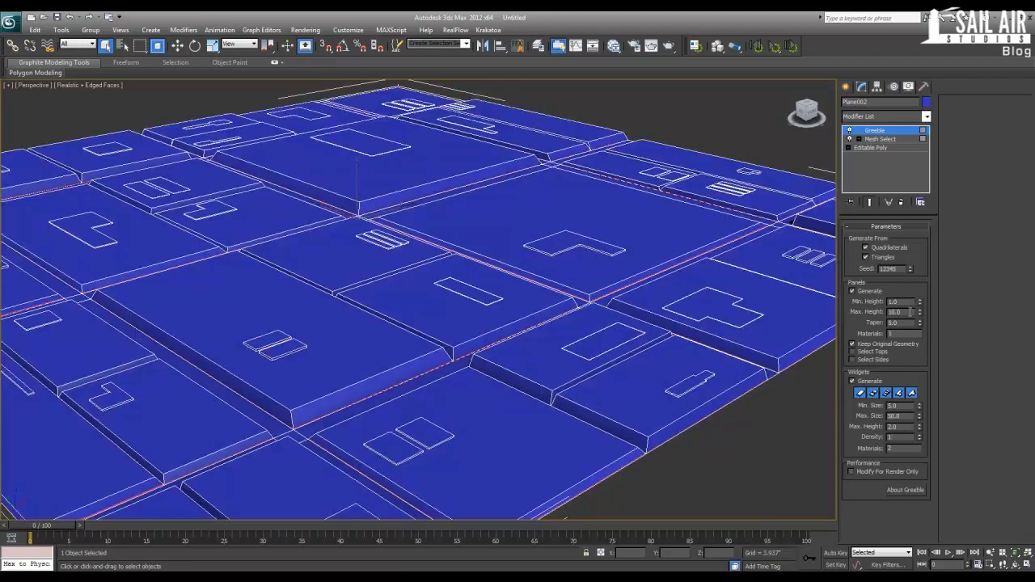
- Set the Greeble panels' maximum height to 0.2 and their taper to 1.6
left_click_drag(917, 317, 917, 365)
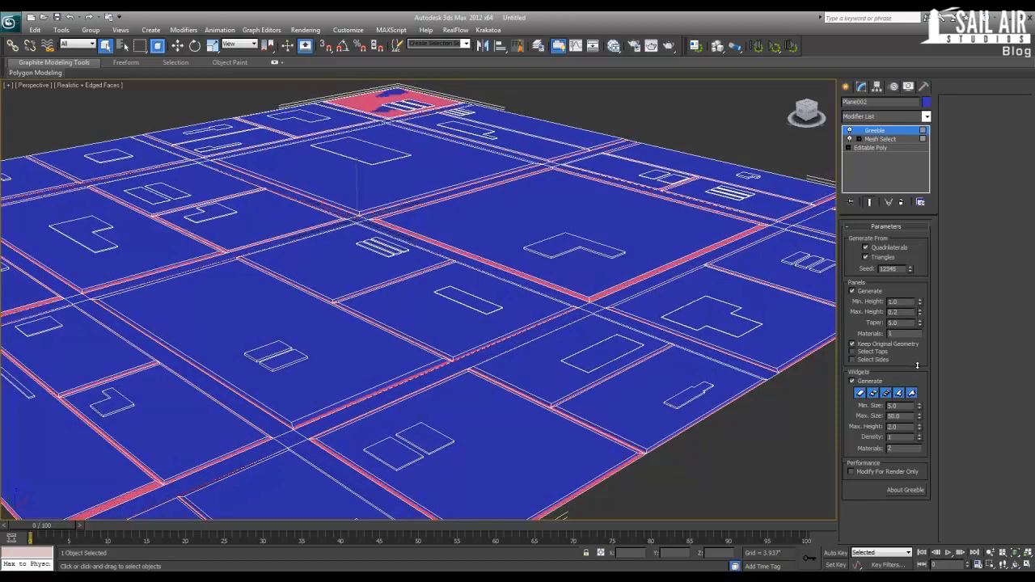
right_click(919, 324)
left_click_drag(920, 325, 916, 312)
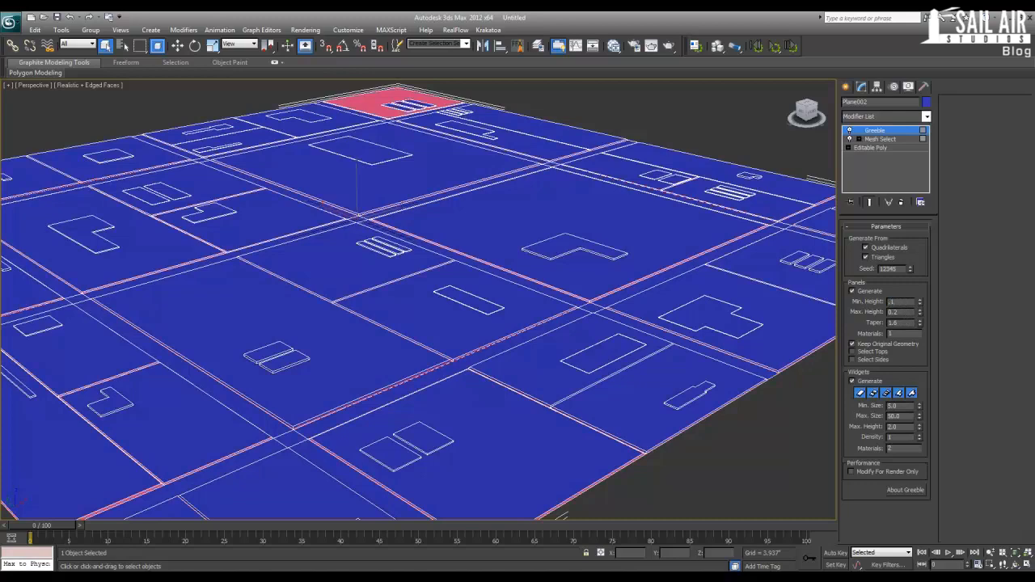
- Set the Greeble panels' minimum height to 0.1 and turn off Keep Original Geometry
type("0.1")
key("Return")
middle_click_drag(621, 293, 636, 268, "alt")
scroll(626, 276, "up", 3)
scroll(626, 275, "down", 6)
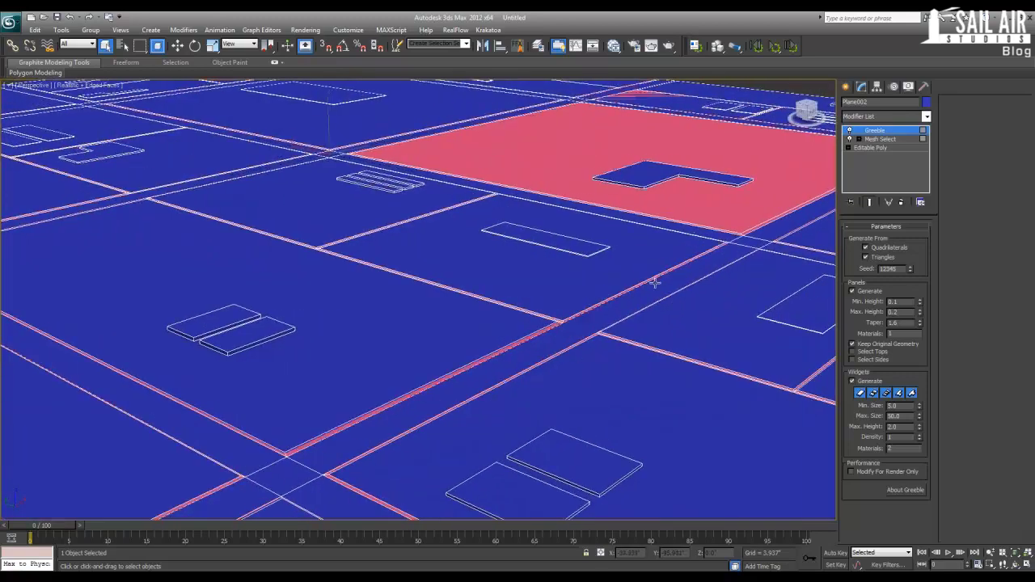
left_click(749, 118)
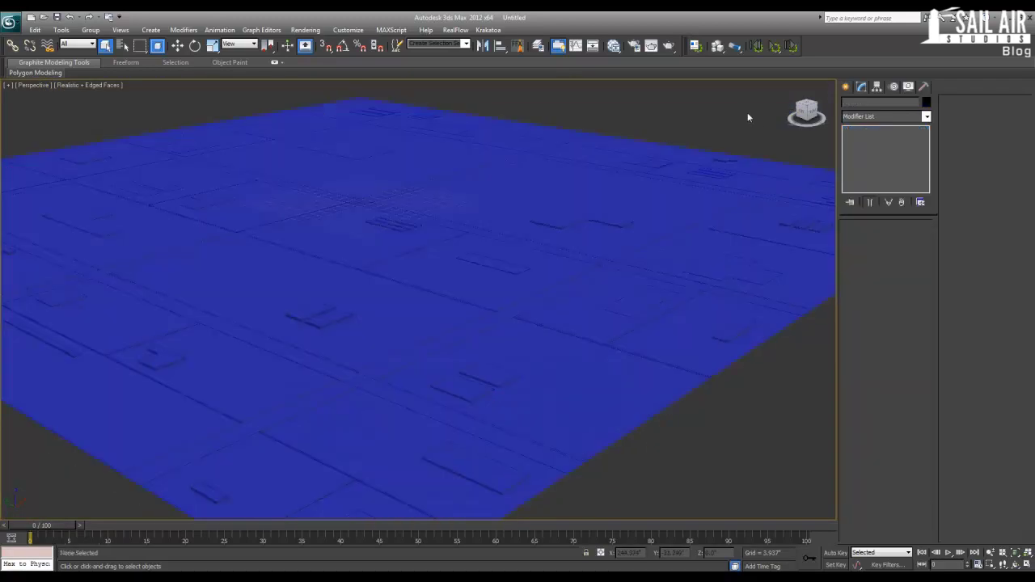
middle_click_drag(629, 247, 628, 245, "alt")
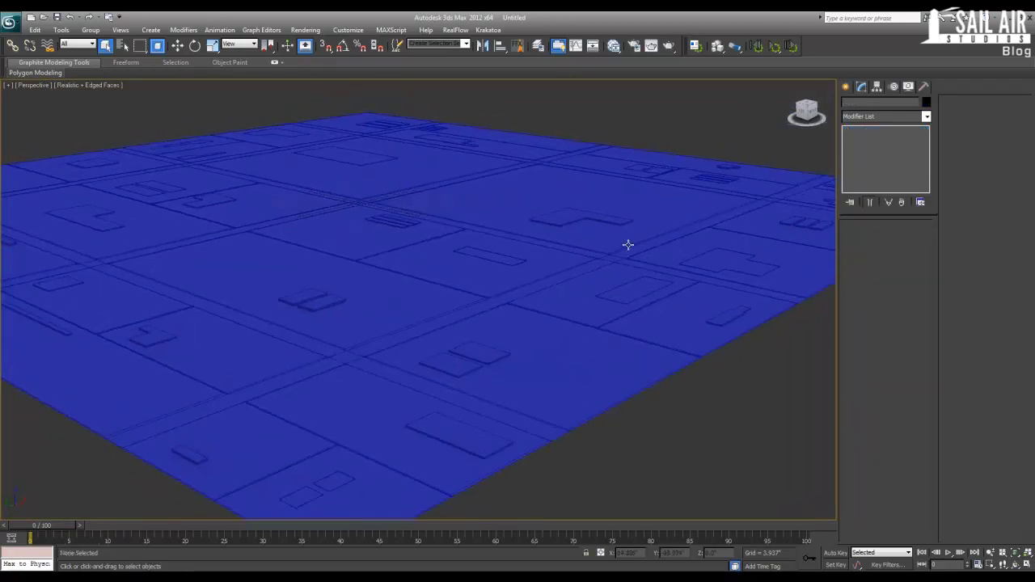
left_click(554, 288)
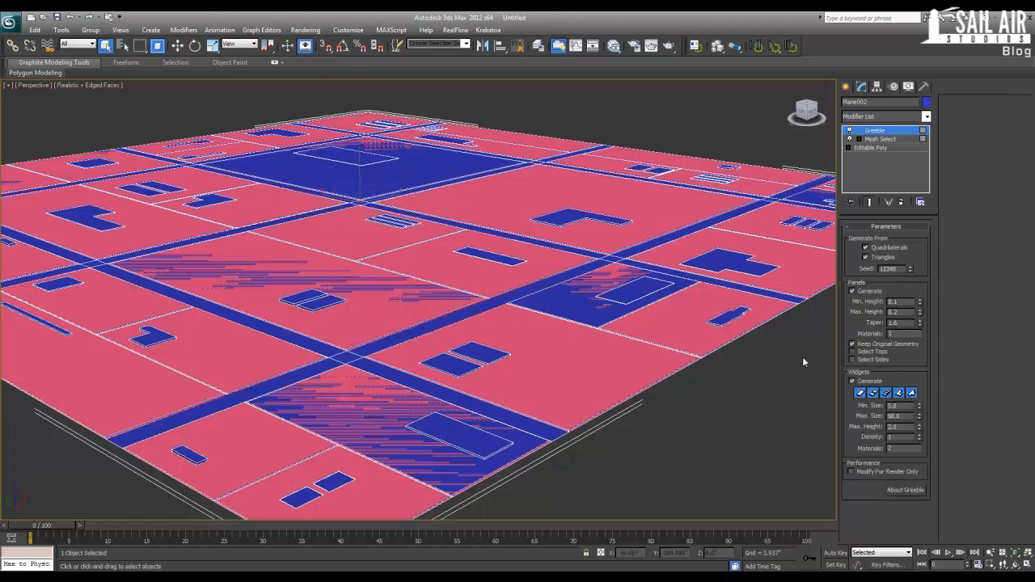
left_click(877, 355)
left_click(877, 355)
left_click(879, 343)
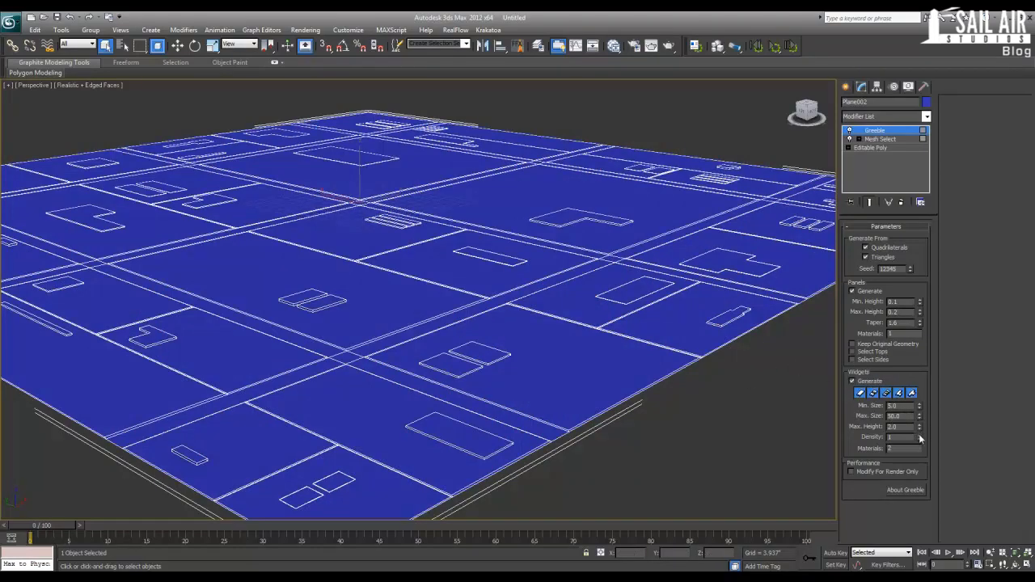
- Raise the Greeble widgets' density to 28 and their maximum height to 104.2
left_click_drag(920, 438, 900, 291)
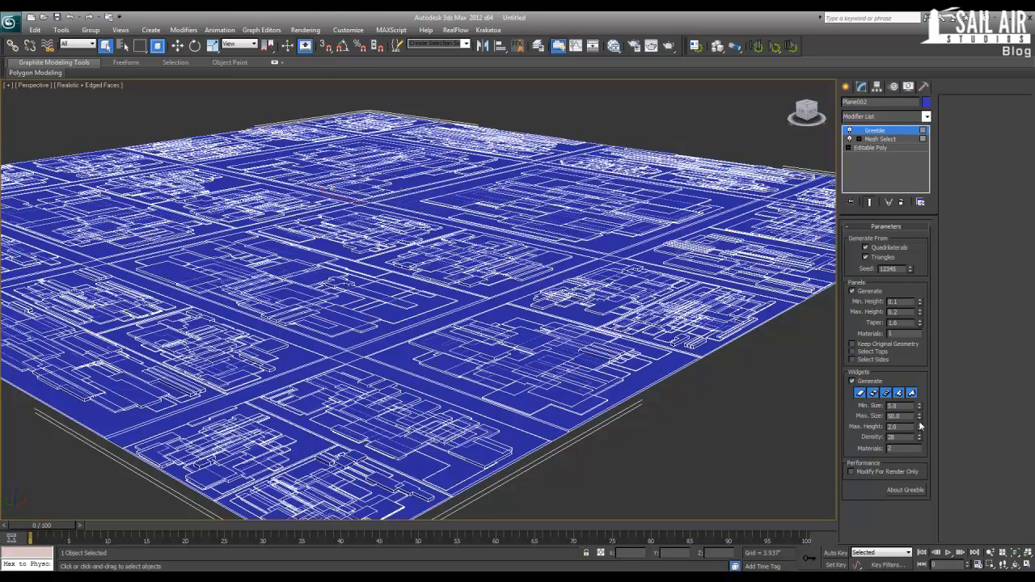
left_click_drag(920, 430, 916, 332)
left_click_drag(849, 521, 829, 453)
middle_click_drag(453, 242, 640, 330, "alt")
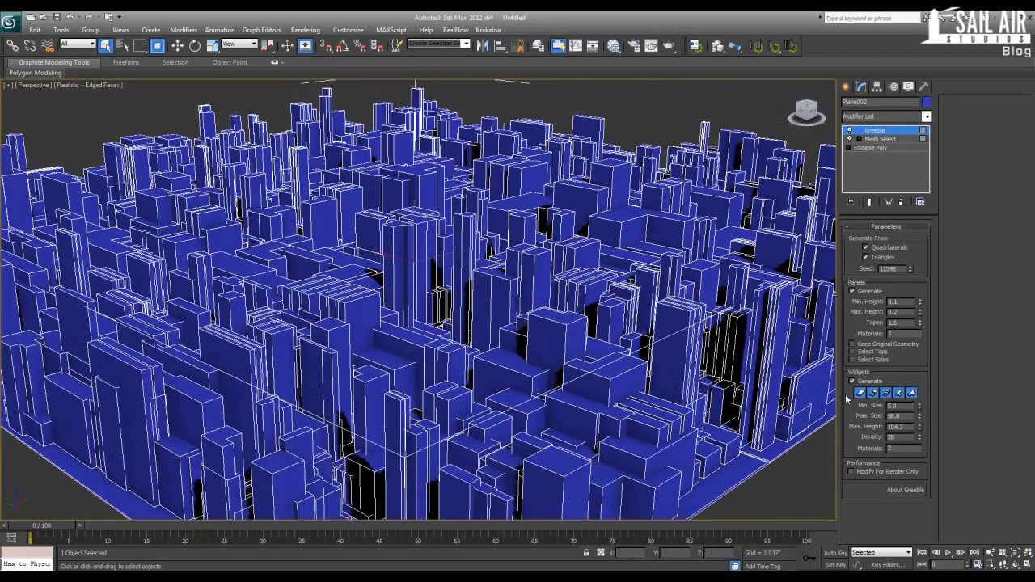
- Set the Greeble widgets' maximum size to 15
left_click_drag(919, 419, 867, 403)
key("Tab")
type("15")
key("Return")
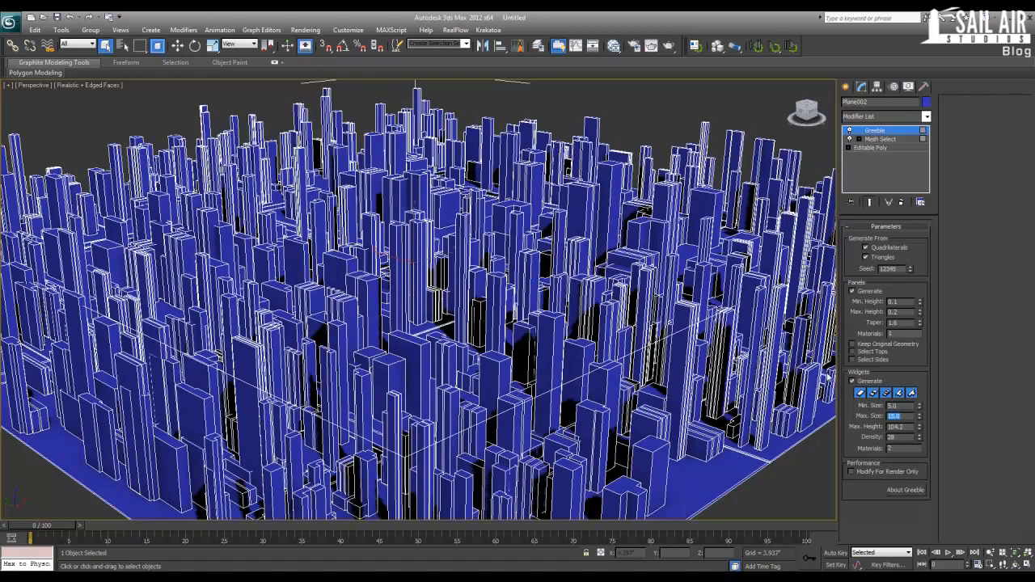
- Examine the buildings and streets from several angles, with edged faces hidden and shown
left_click(629, 135)
key("F4")
middle_click_drag(629, 134, 622, 128)
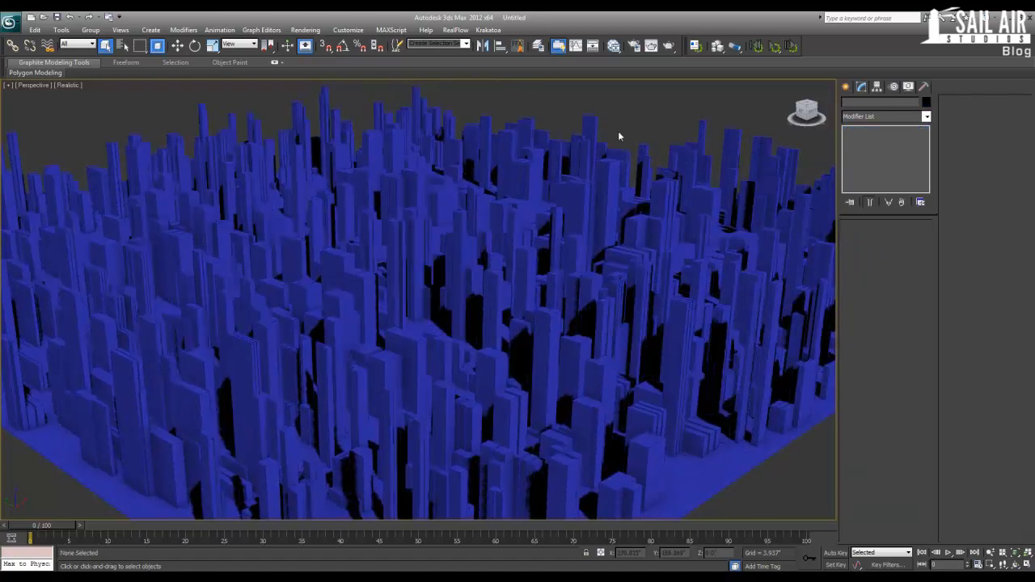
scroll(564, 219, "up", 6)
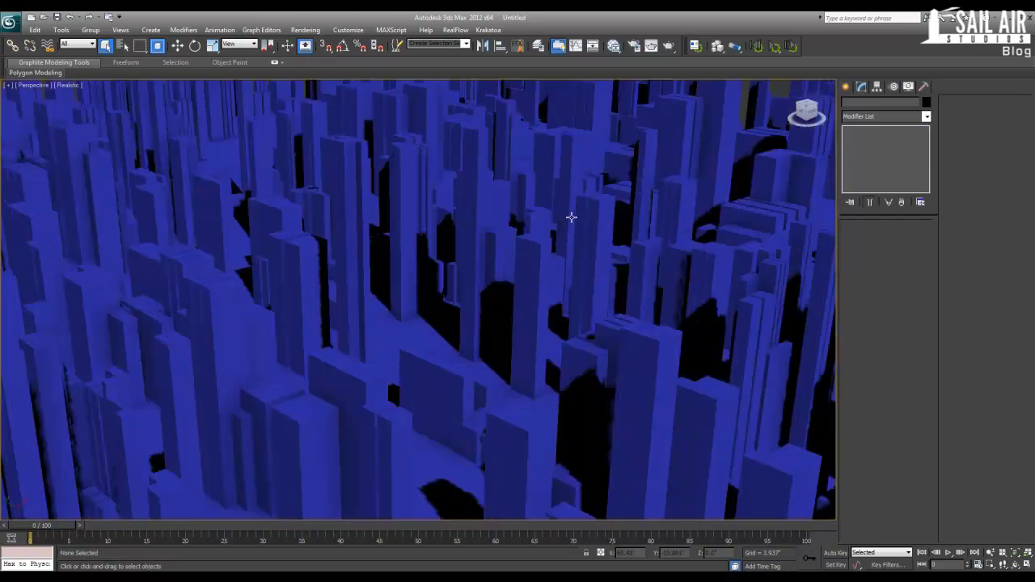
scroll(571, 217, "down", 8)
scroll(509, 243, "up", 3)
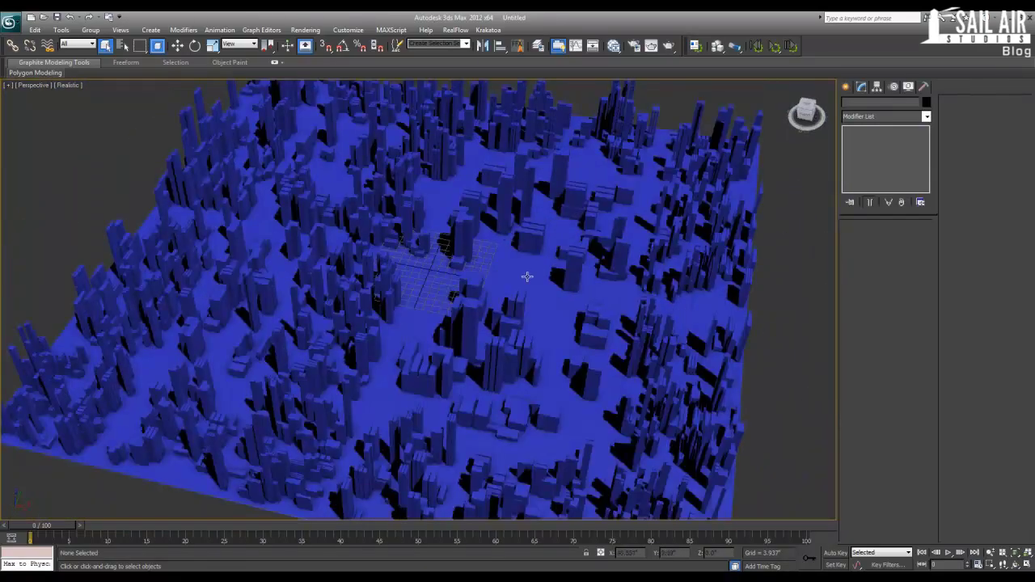
key("F4")
left_click(526, 275)
middle_click_drag(527, 275, 539, 275, "alt")
middle_click_drag(477, 246, 440, 228, "alt")
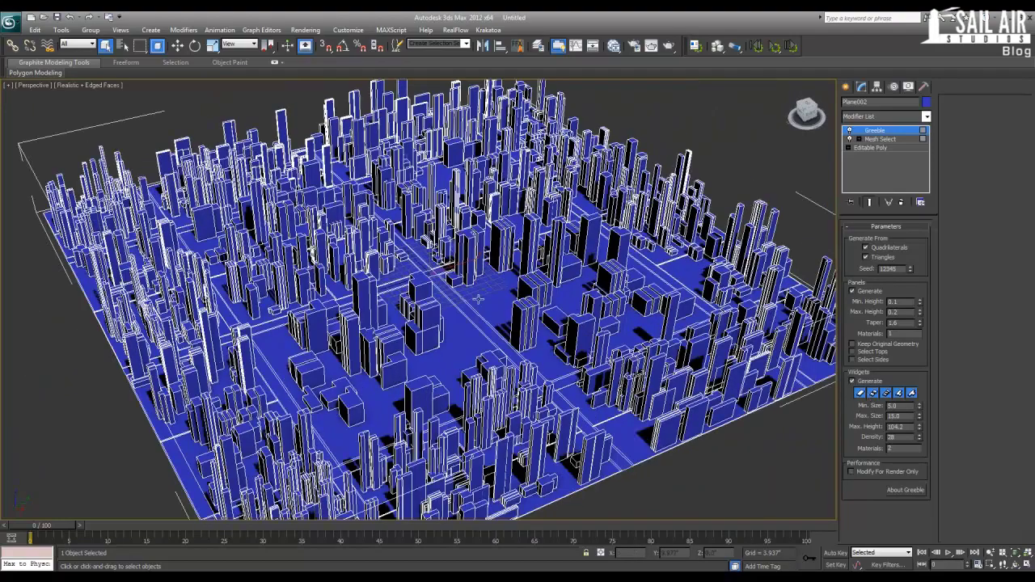
scroll(479, 300, "up", 5)
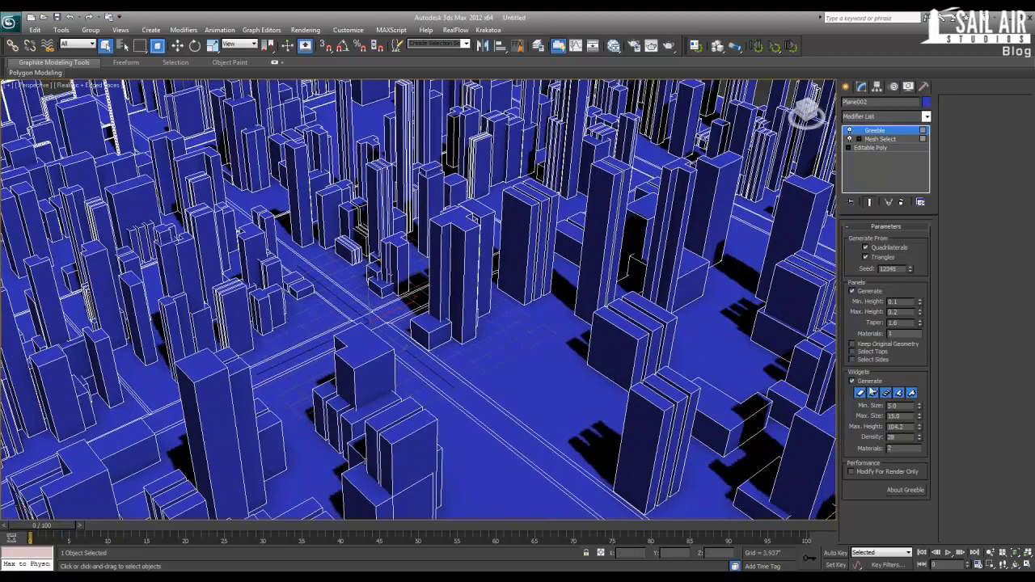
- Disable the first, second and fourth widget shapes one by one, comparing the buildings after each change
left_click(860, 393)
scroll(530, 374, "down", 5)
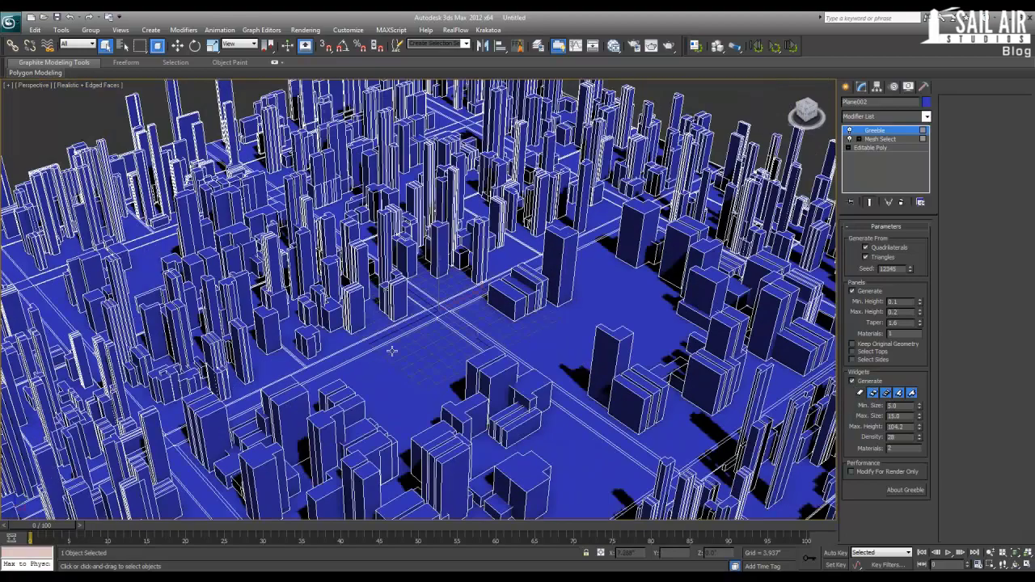
scroll(455, 328, "up", 5)
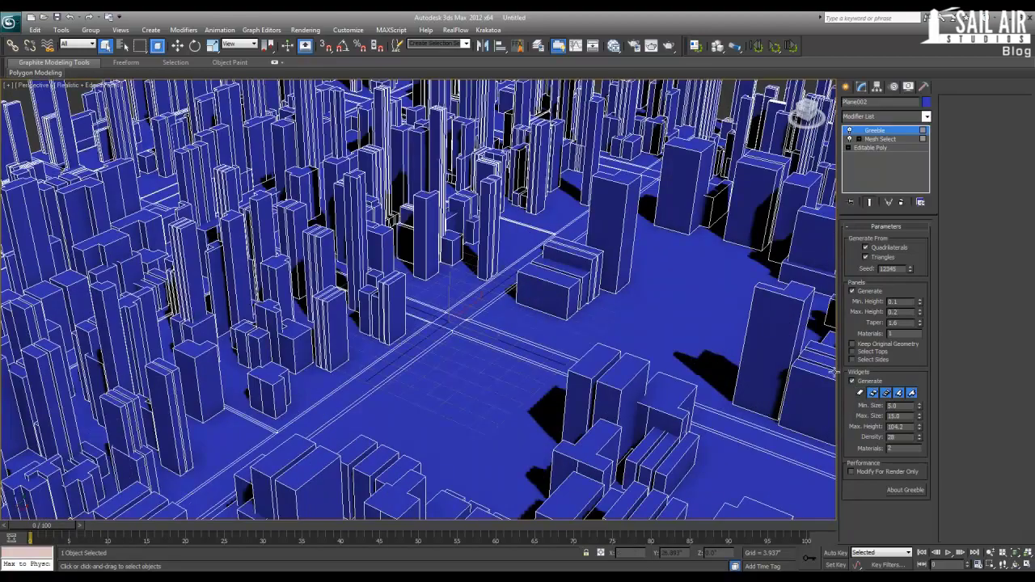
left_click(875, 394)
middle_click_drag(571, 309, 517, 283)
scroll(576, 333, "down", 3)
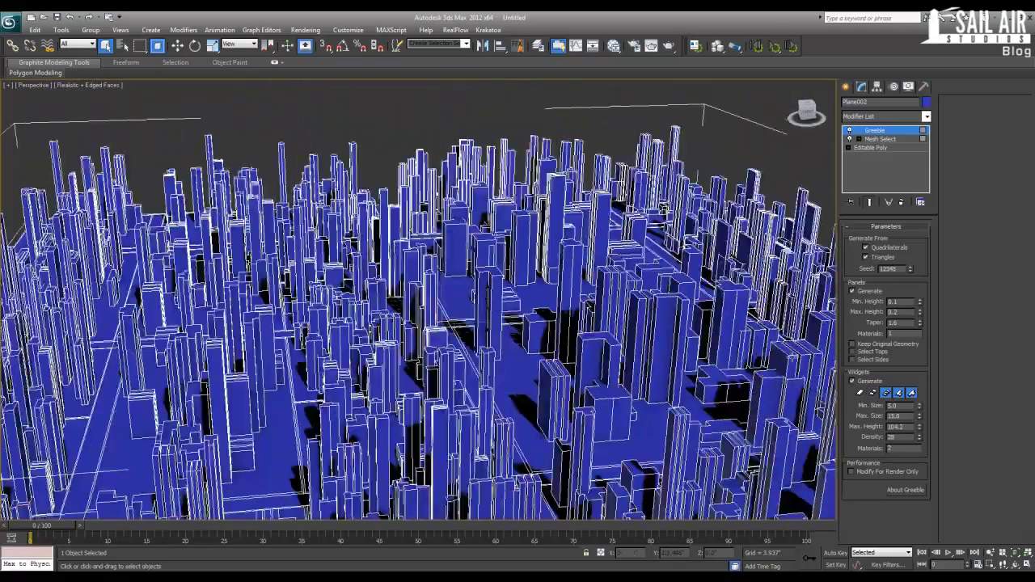
left_click(900, 393)
middle_click_drag(563, 314, 541, 309)
scroll(540, 309, "down", 3)
scroll(540, 309, "up", 5)
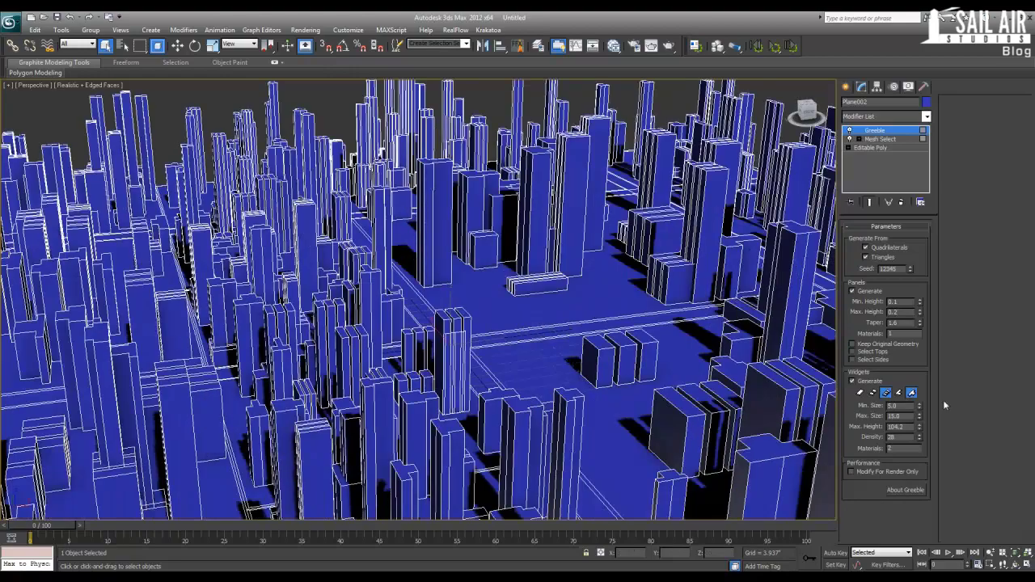
- Re-enable the first widget shape, and set the widgets' maximum height to 100 and density to 50
left_click(862, 392)
scroll(526, 348, "down", 5)
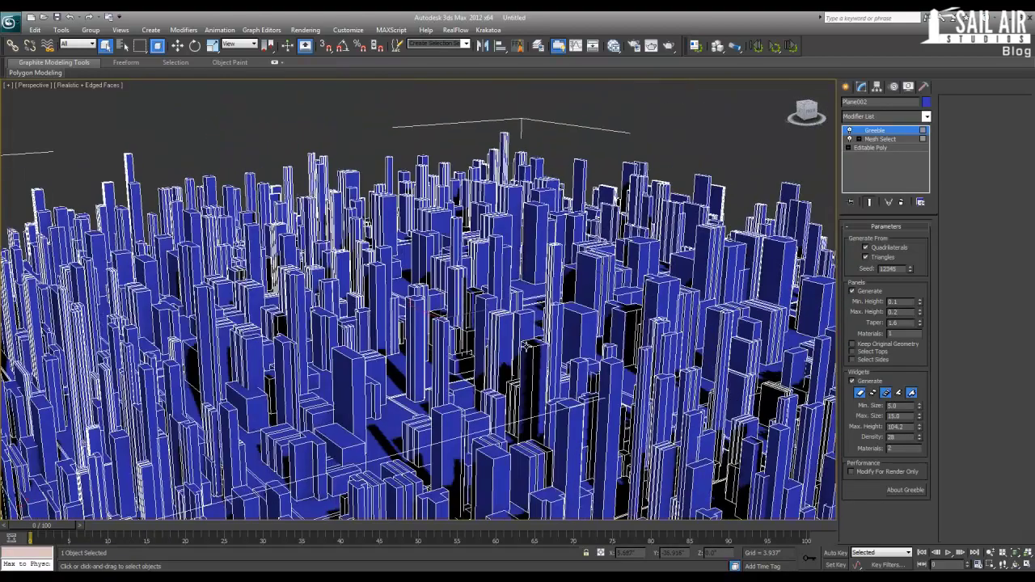
scroll(527, 346, "down", 3)
middle_click_drag(527, 347, 516, 336)
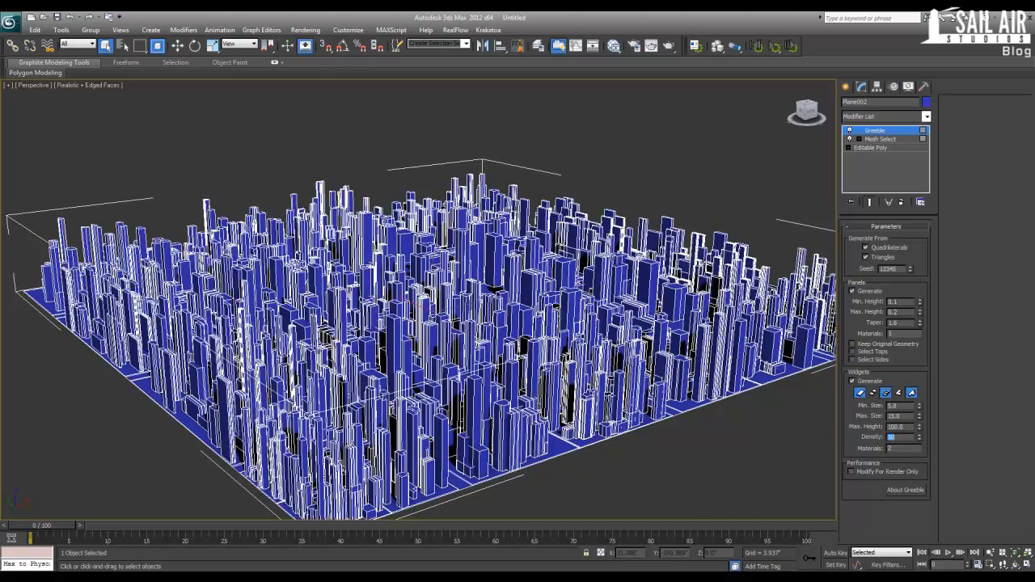
- Turn off edged faces in the viewport and reselect the greebled plane after checking the city
left_click(596, 212)
scroll(517, 300, "up", 3)
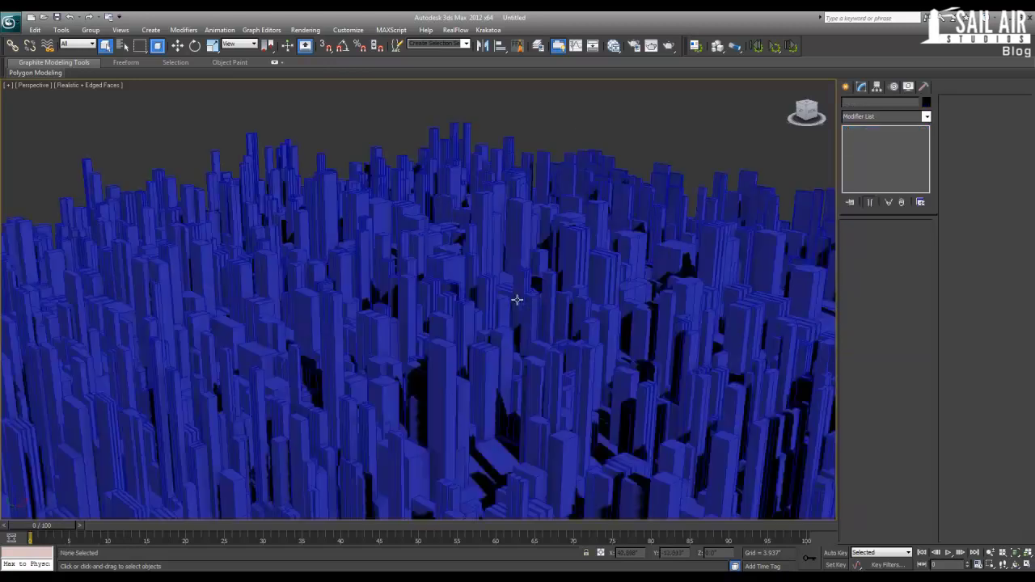
key("F4")
scroll(509, 312, "down", 5)
middle_click_drag(510, 308, 484, 312, "alt")
left_click(485, 313)
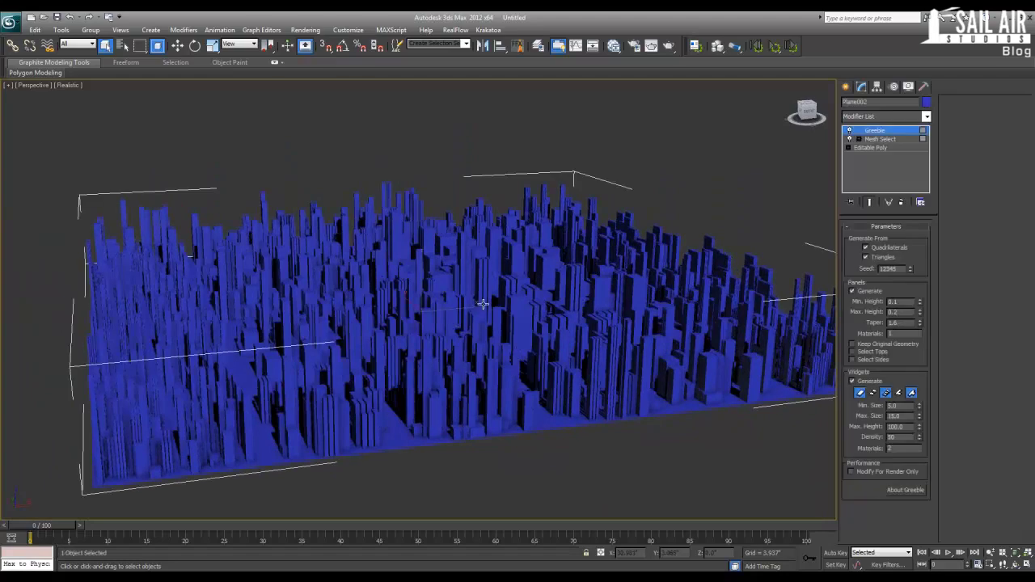
- Turn the second and fourth widget shapes back on so all five are enabled
left_click(899, 393)
left_click(875, 393)
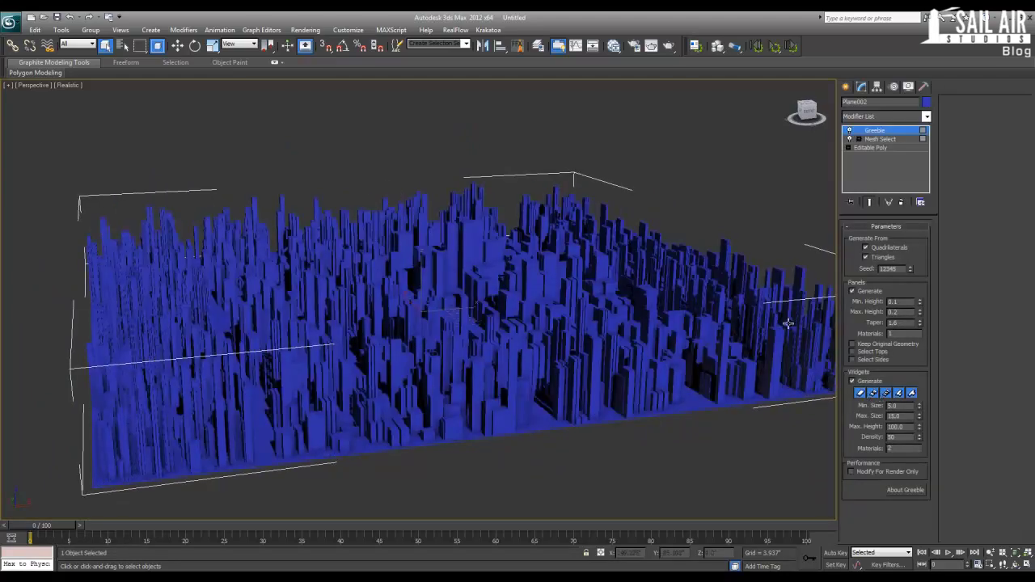
left_click(653, 244)
middle_click_drag(589, 253, 526, 260, "alt")
left_click(527, 259)
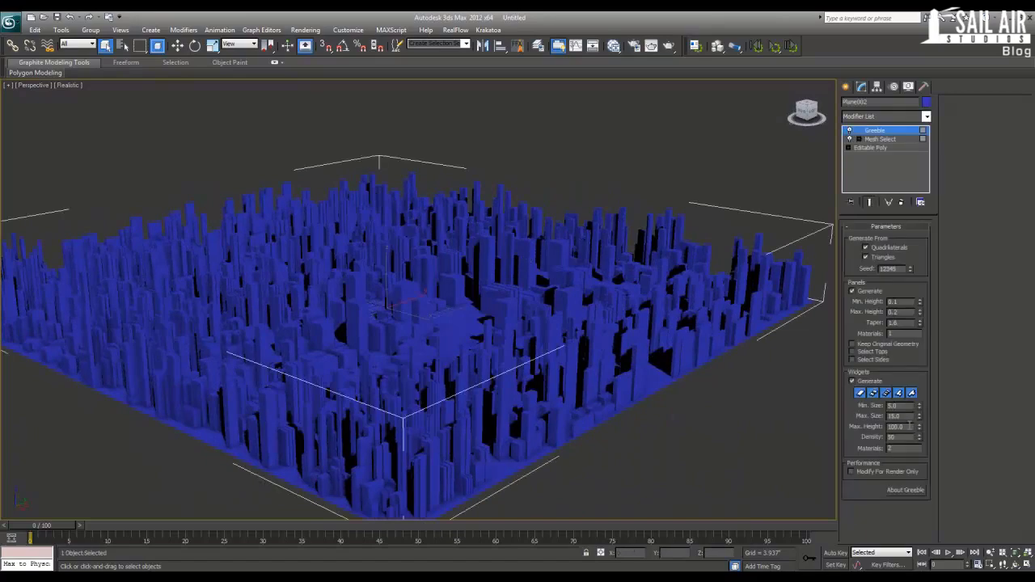
- Set the Greeble widgets' density to 100, keeping their maximum height at 100, and inspect the denser city
left_click_drag(920, 431, 933, 493)
right_click(932, 493)
key("Return")
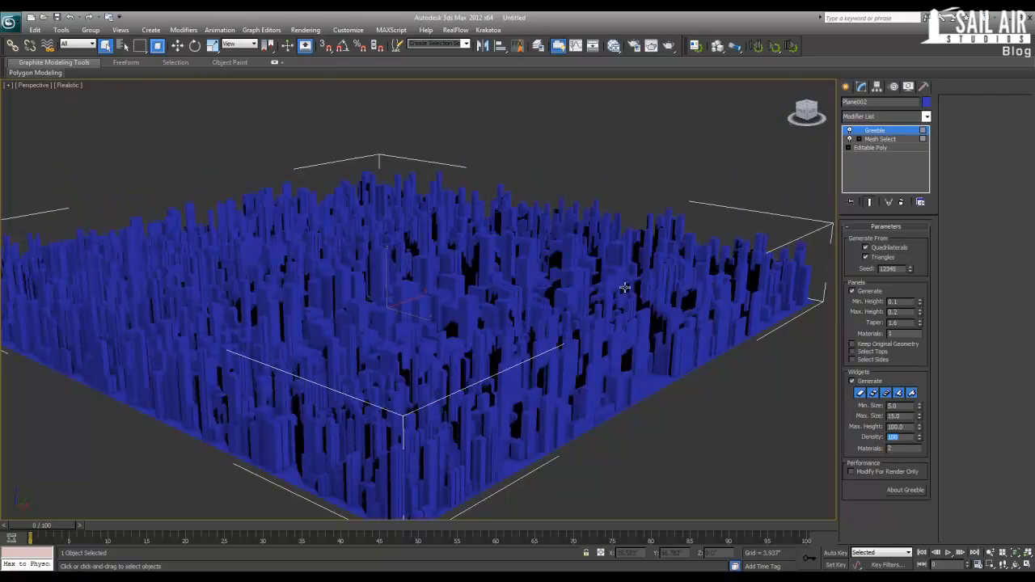
left_click(652, 179)
middle_click_drag(571, 280, 607, 284, "alt")
scroll(631, 284, "up", 3)
left_click(607, 286)
- Set the Greeble widgets' maximum size to 25
double_click(900, 413)
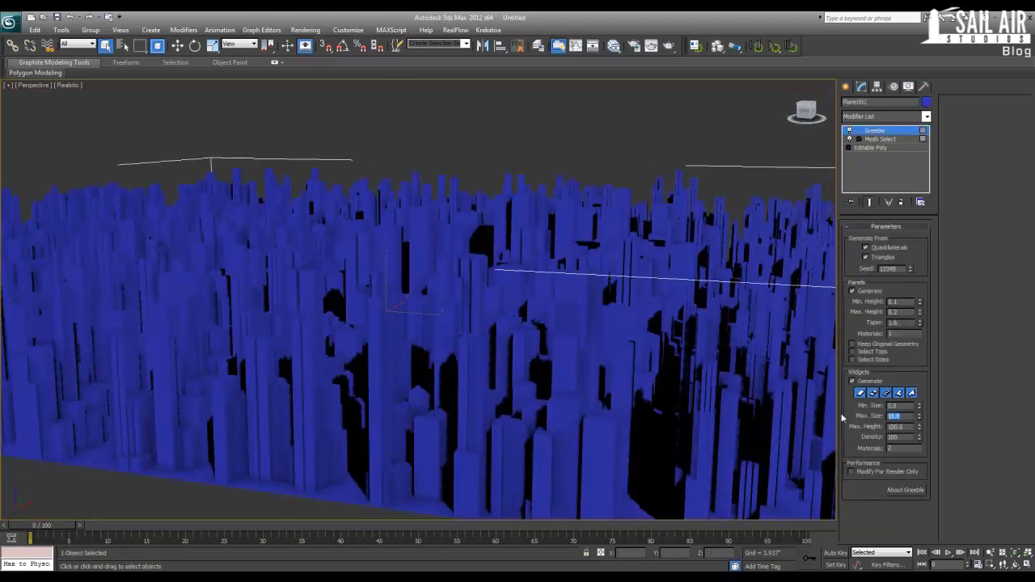
type("25")
key("Return")
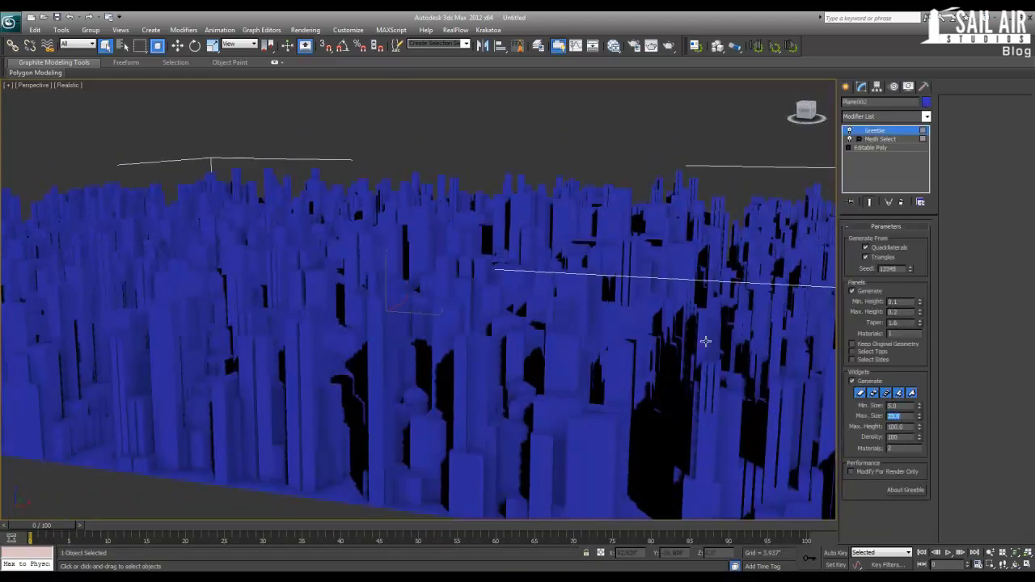
middle_click_drag(498, 268, 798, 300, "alt")
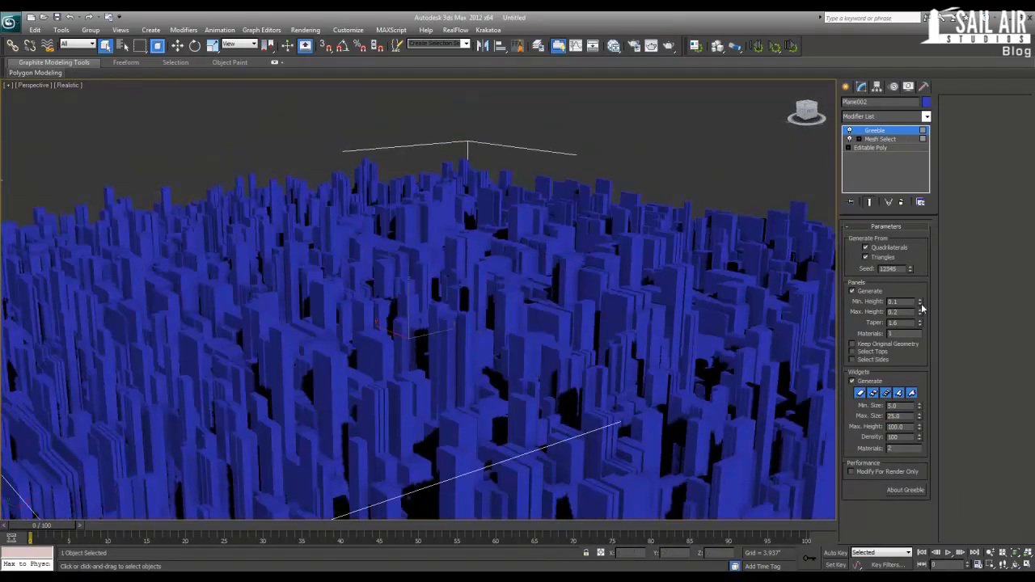
- Set the Greeble panels' minimum height to 1 and their maximum height to 10
left_click_drag(919, 312, 889, 334)
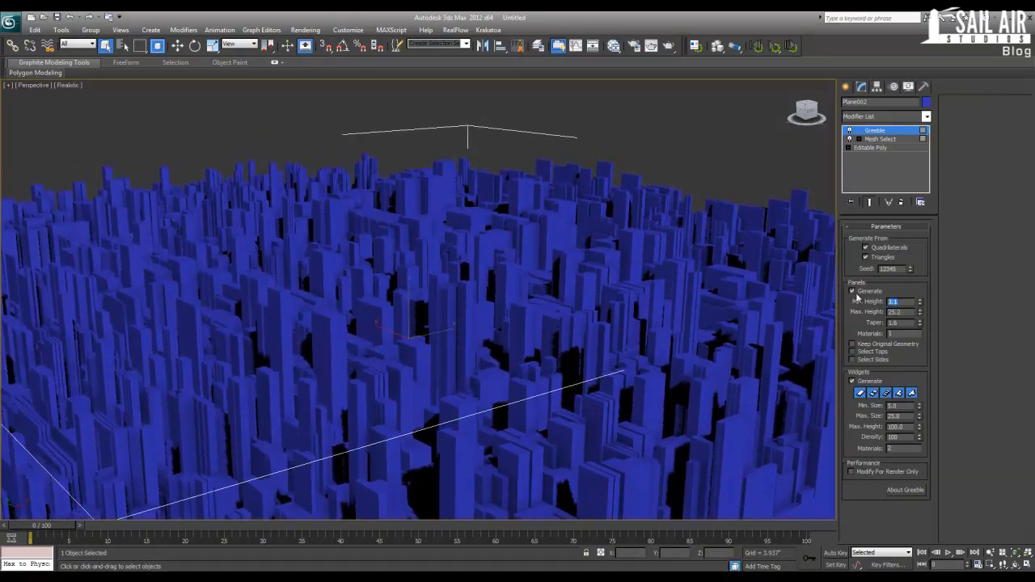
type("1")
key("Tab")
type("1")
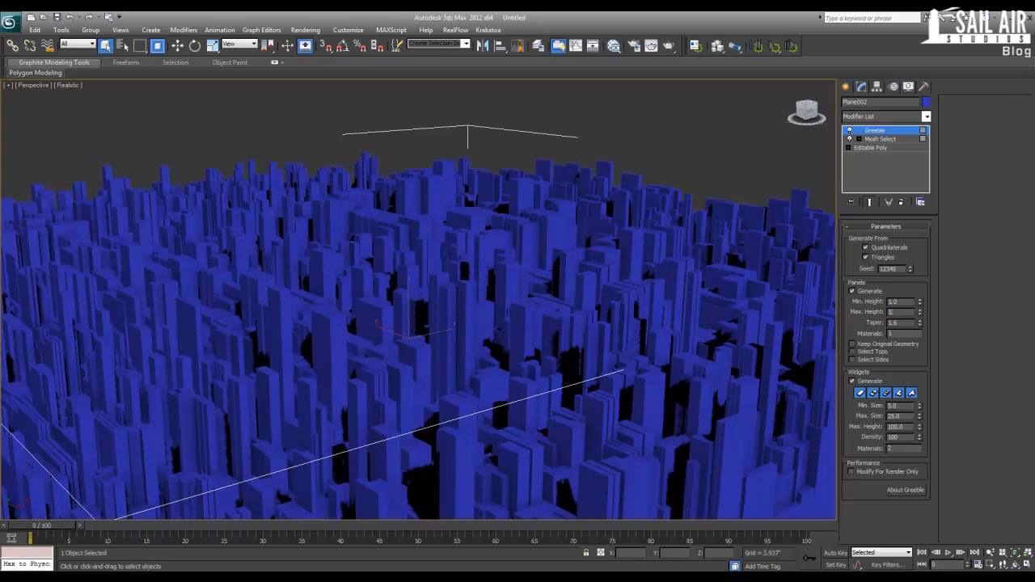
type("0")
key("Return")
- Try a panel taper of 51.4 and inspect the sloped blocks from above
scroll(478, 252, "down", 3)
middle_click_drag(478, 251, 492, 225, "alt")
left_click_drag(920, 323, 896, 51)
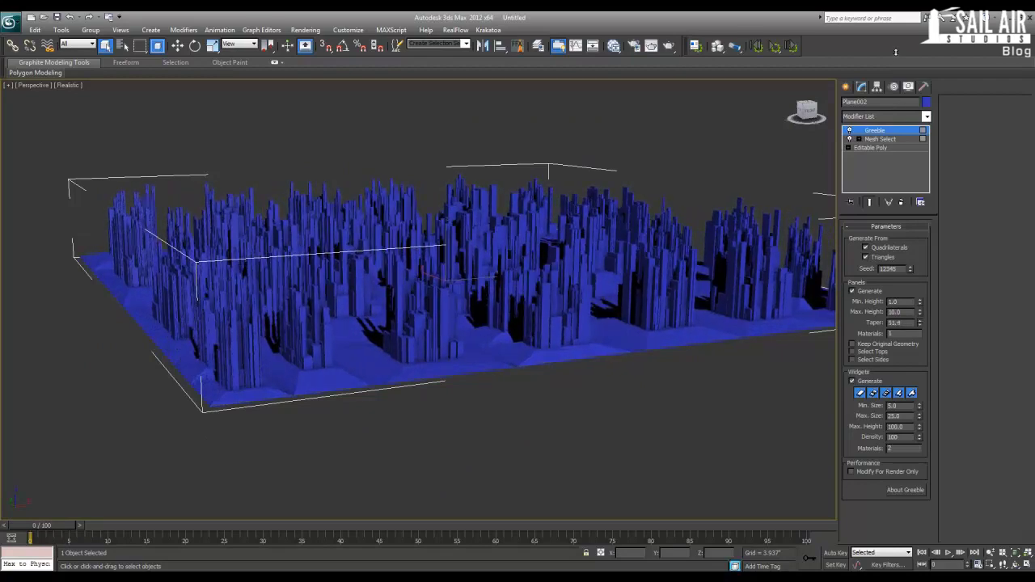
middle_click_drag(636, 224, 630, 265, "alt")
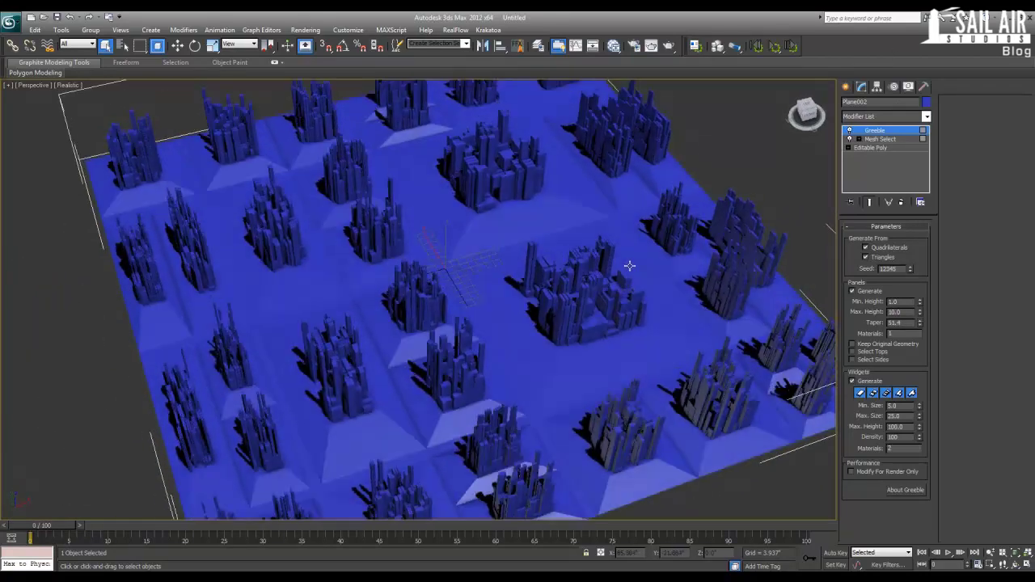
middle_click_drag(479, 418, 463, 380, "alt")
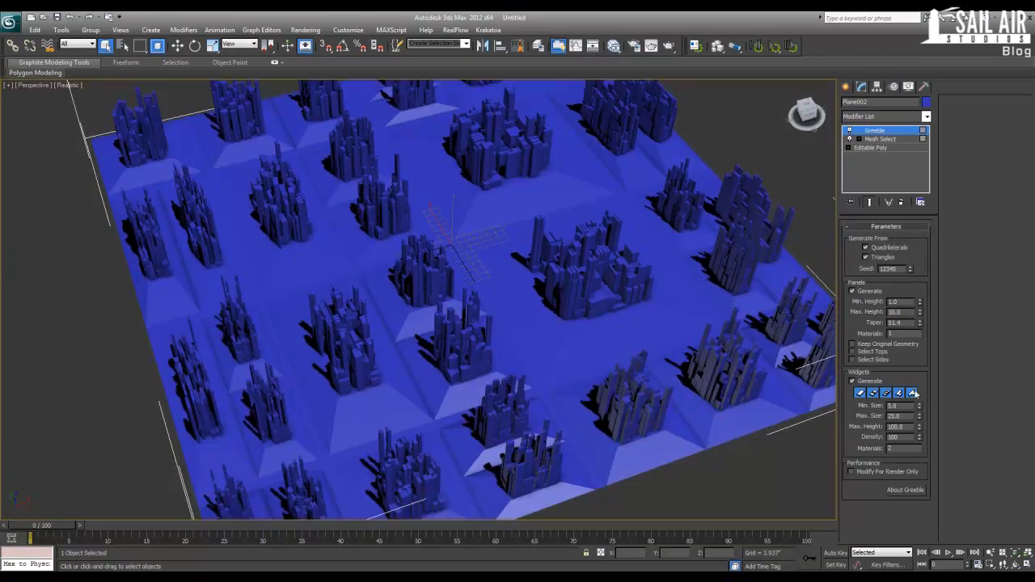
- Reset the panel taper to 0, then deselect the plane and review the whole city
right_click(920, 322)
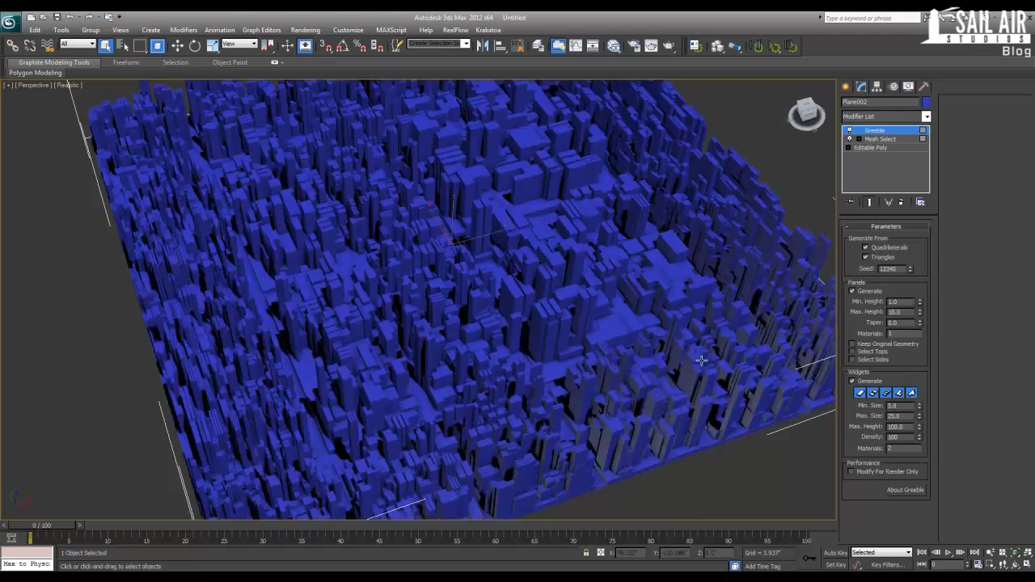
middle_click_drag(702, 361, 616, 350, "alt")
left_click(719, 180)
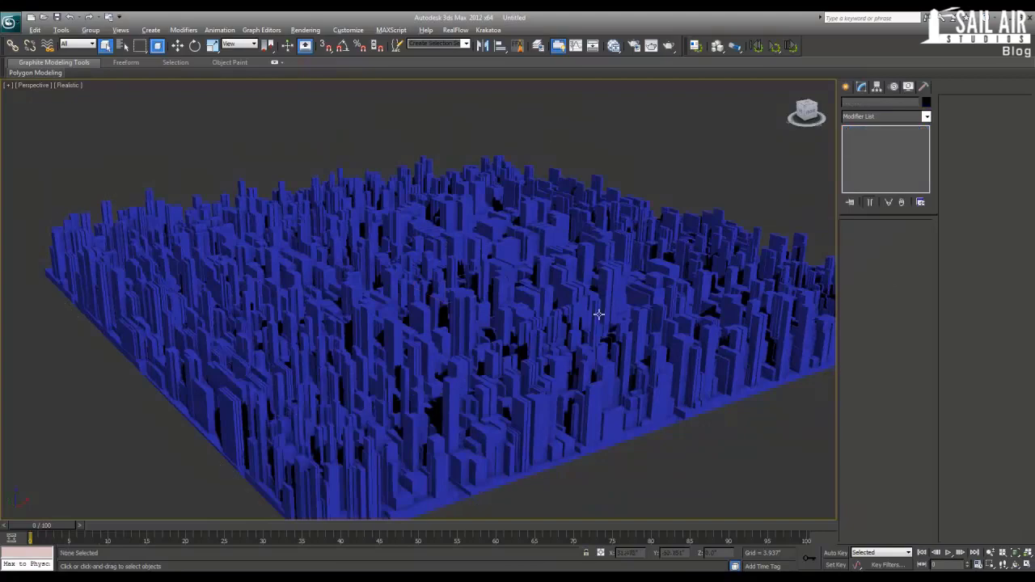
middle_click_drag(596, 312, 585, 343, "alt")
scroll(582, 322, "down", 7)
scroll(596, 337, "down", 3)
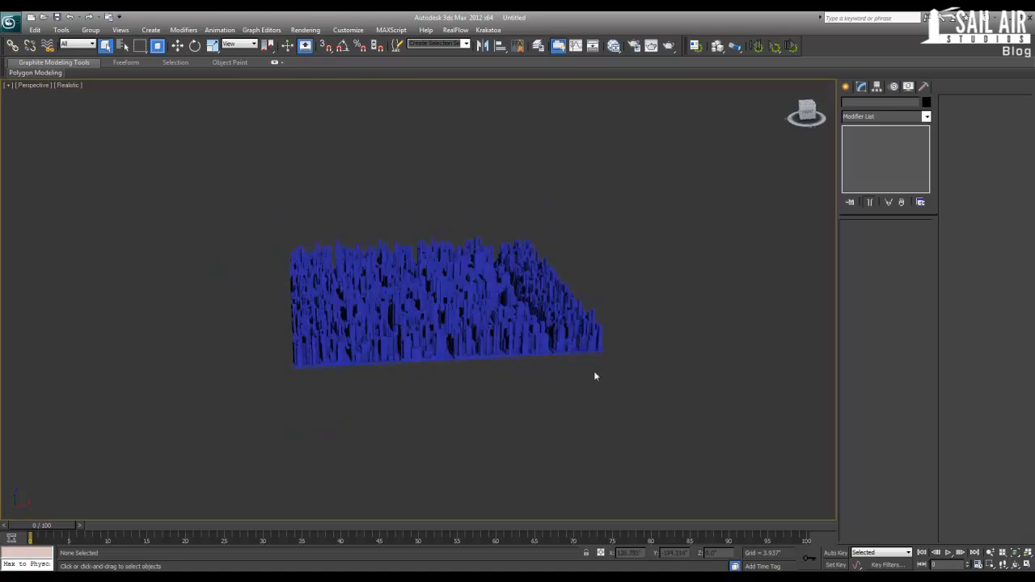
- Unhide all hidden objects and move the green block city along negative X, clear of the blue city
left_click(482, 314)
right_click(637, 301)
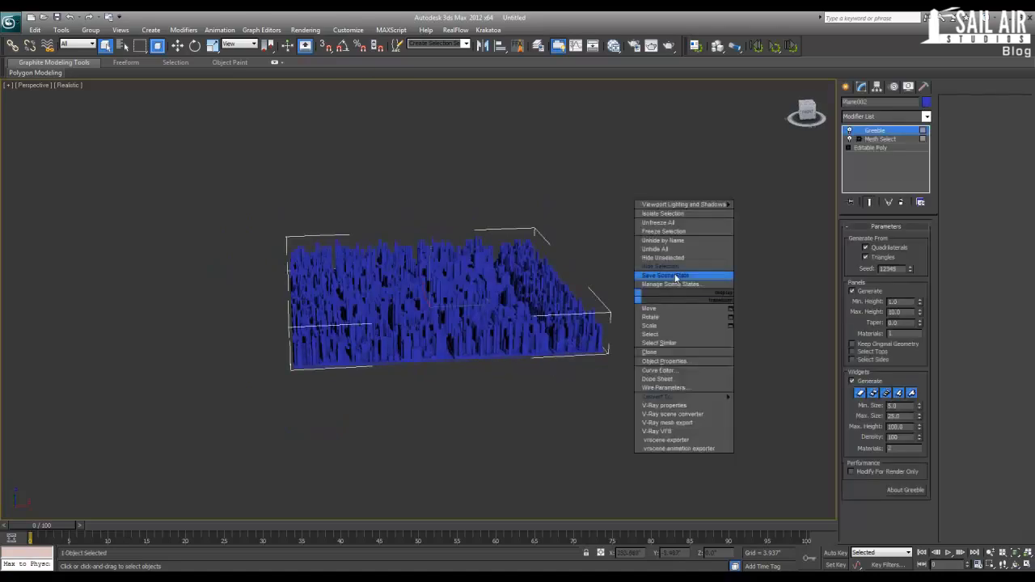
left_click(685, 247)
key("w")
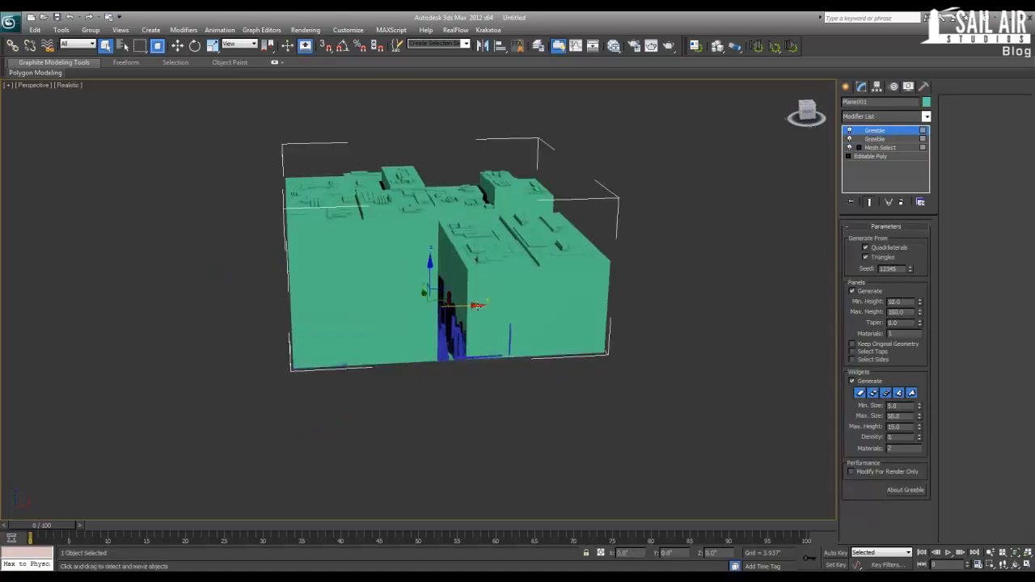
left_click_drag(474, 301, 173, 296)
- Move the grey greebled box tower along positive X beyond the blue city's edge and inspect its roof details
left_click(429, 288)
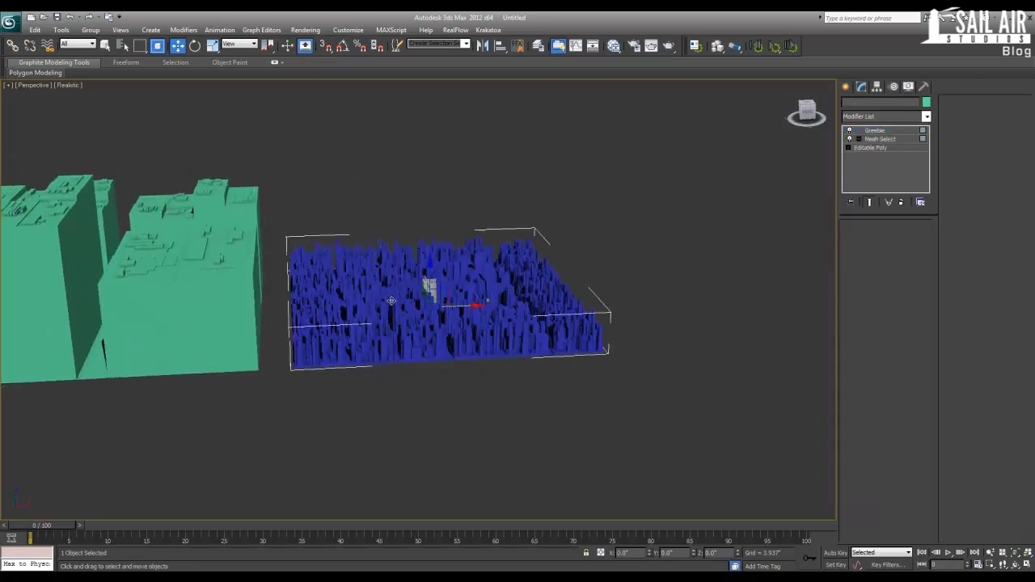
left_click_drag(470, 309, 647, 301)
left_click(646, 341)
left_click(622, 298)
key("z")
scroll(607, 335, "down", 5)
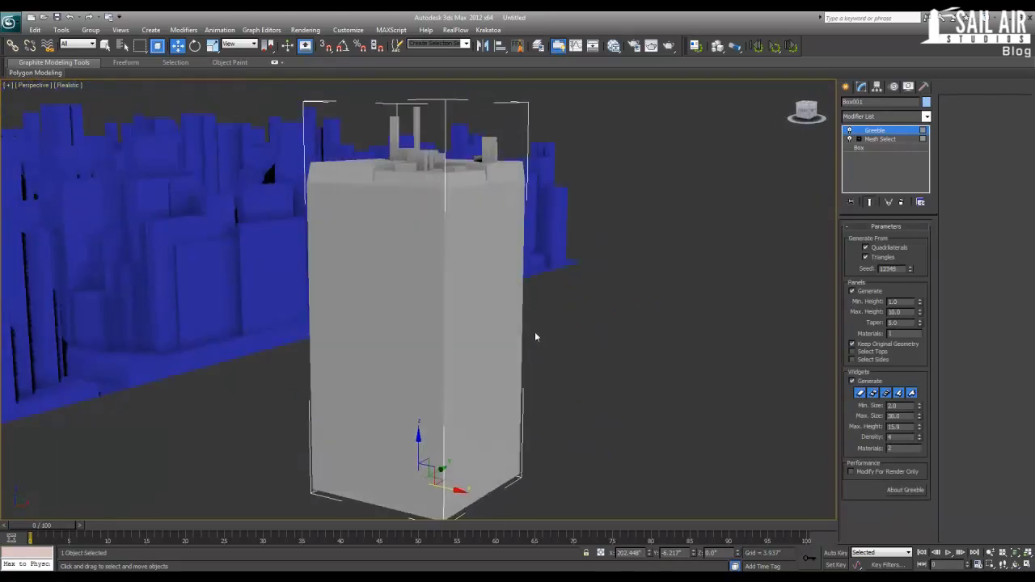
left_click(508, 327)
scroll(498, 336, "up", 5)
scroll(483, 326, "down", 5)
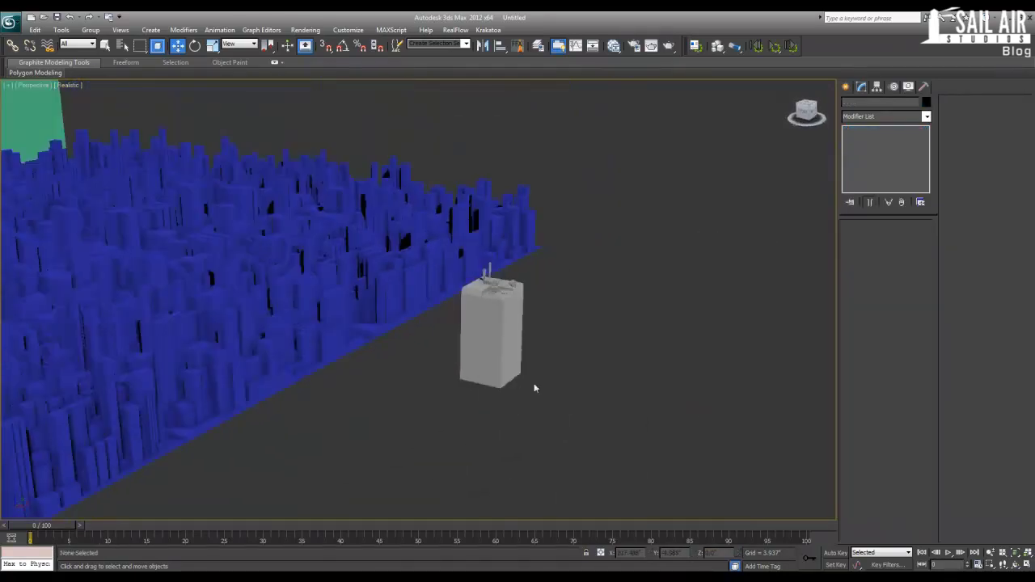
middle_click_drag(286, 342, 407, 359, "alt")
- Clone the blue city plane twice along X with the Copy option, placing the copies end to end in a row
left_click(403, 352)
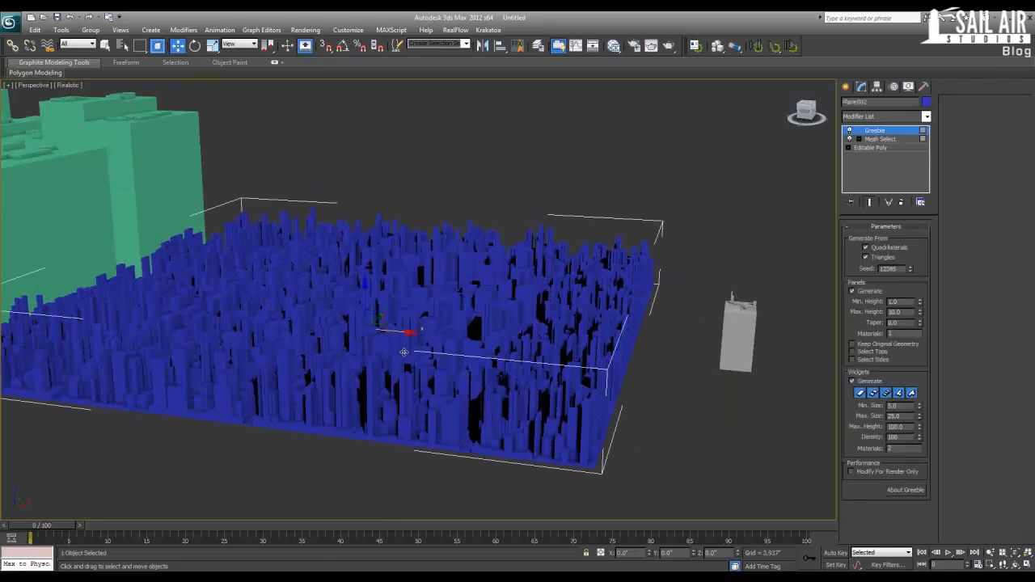
scroll(404, 352, "down", 10)
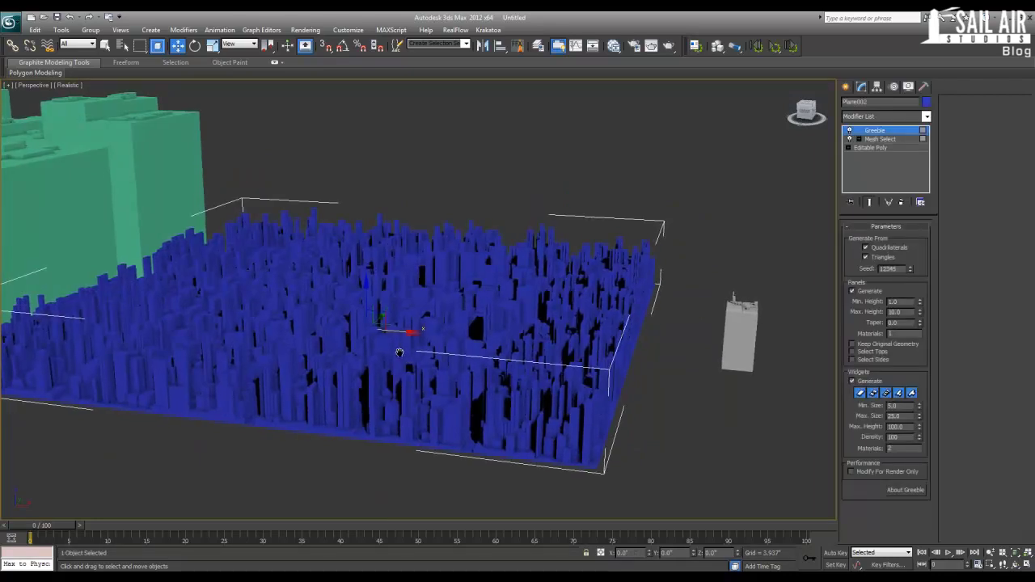
left_click(590, 263)
scroll(423, 307, "down", 3)
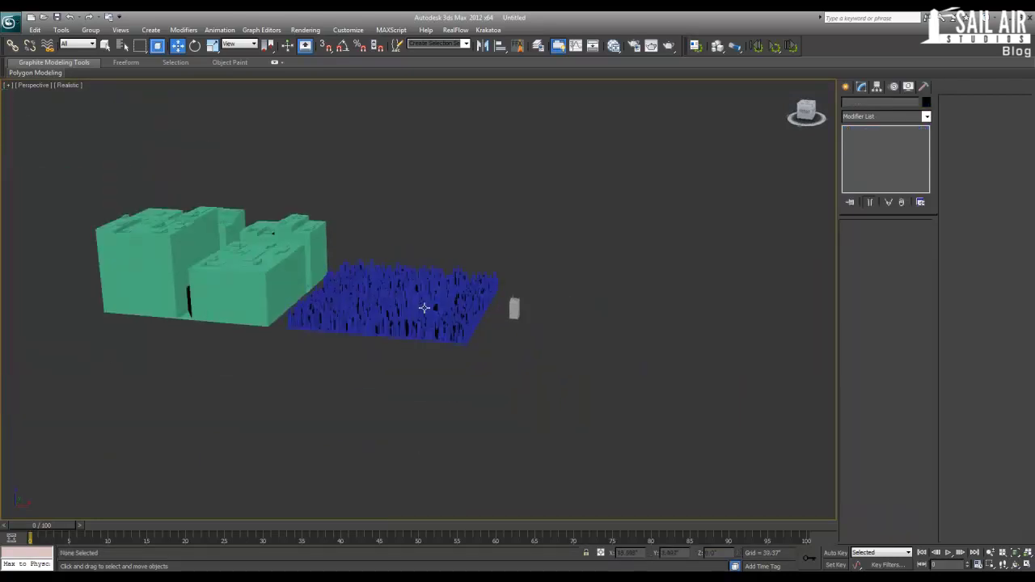
left_click(423, 307)
left_click_drag(443, 308, 791, 359, "shift")
left_click(529, 341)
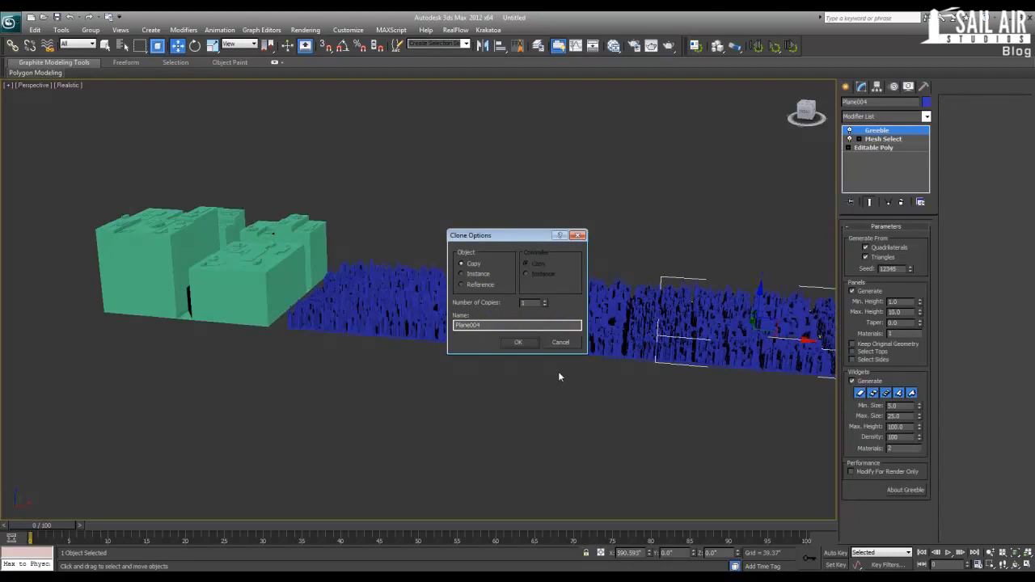
left_click(519, 342)
scroll(538, 374, "down", 2)
scroll(542, 375, "down", 3)
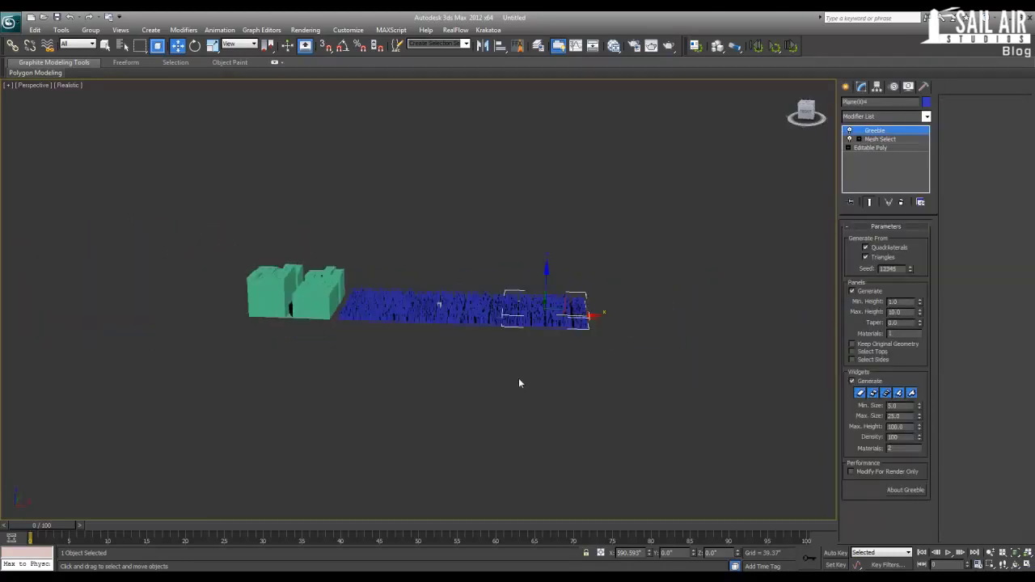
- Deselect the copy, test-render the perspective view of the extended city, and close the rendered frame
left_click(522, 380)
scroll(524, 376, "up", 5)
middle_click_drag(524, 376, 425, 369)
key("shift+q")
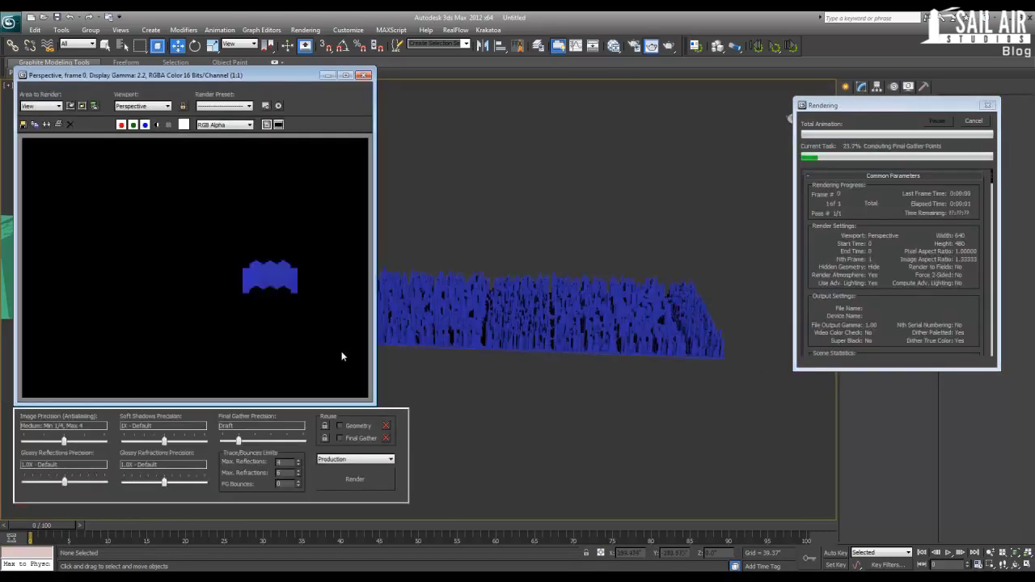
left_click(364, 75)
- Delete the two cloned city planes, leaving only the original blue city
left_click(575, 326)
key("Delete")
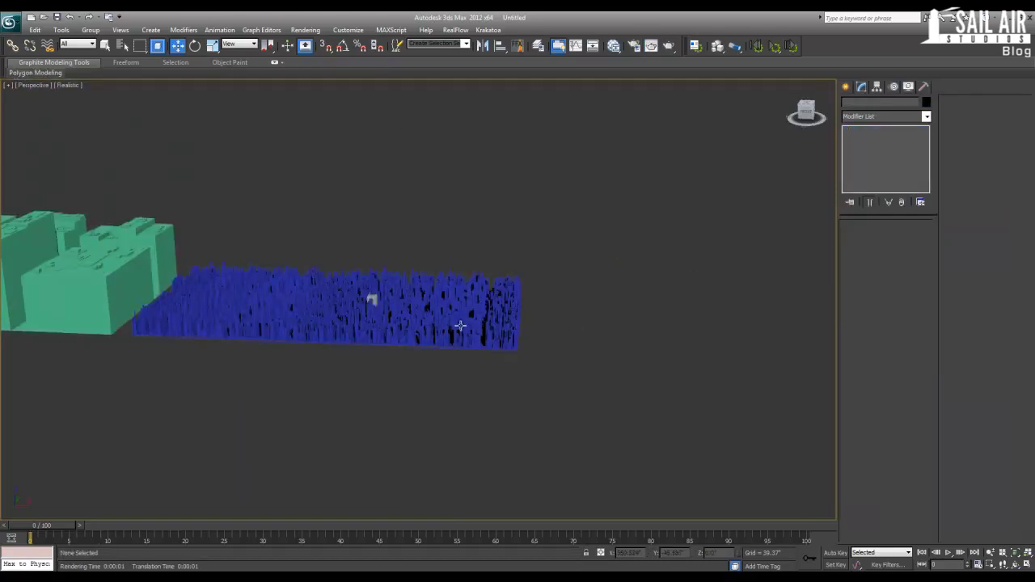
left_click(459, 326)
key("Delete")
scroll(408, 331, "up", 10)
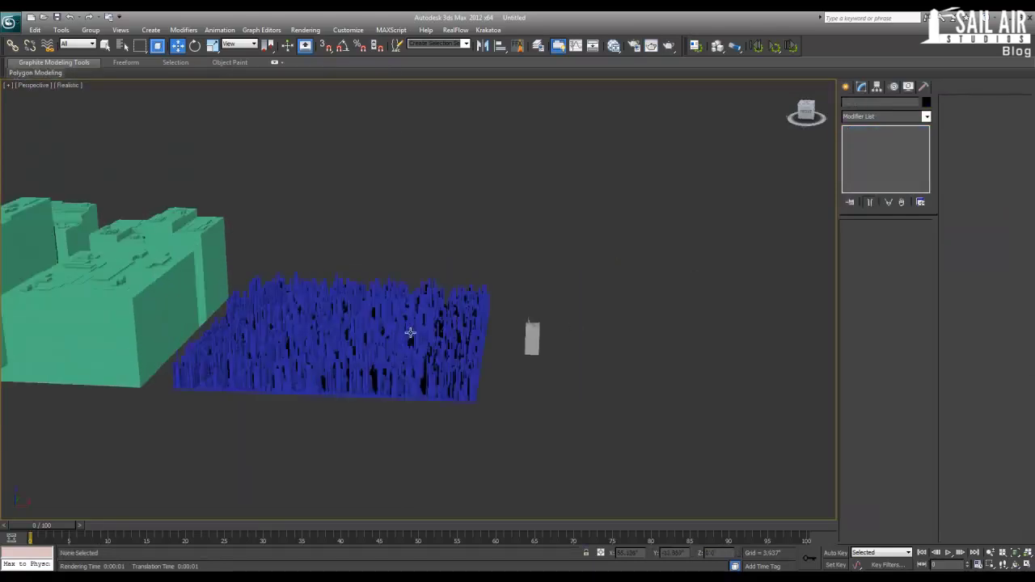
- Enable Select Tops in the blue city's Greeble panels and add a second Greeble modifier above it
scroll(397, 347, "down", 6)
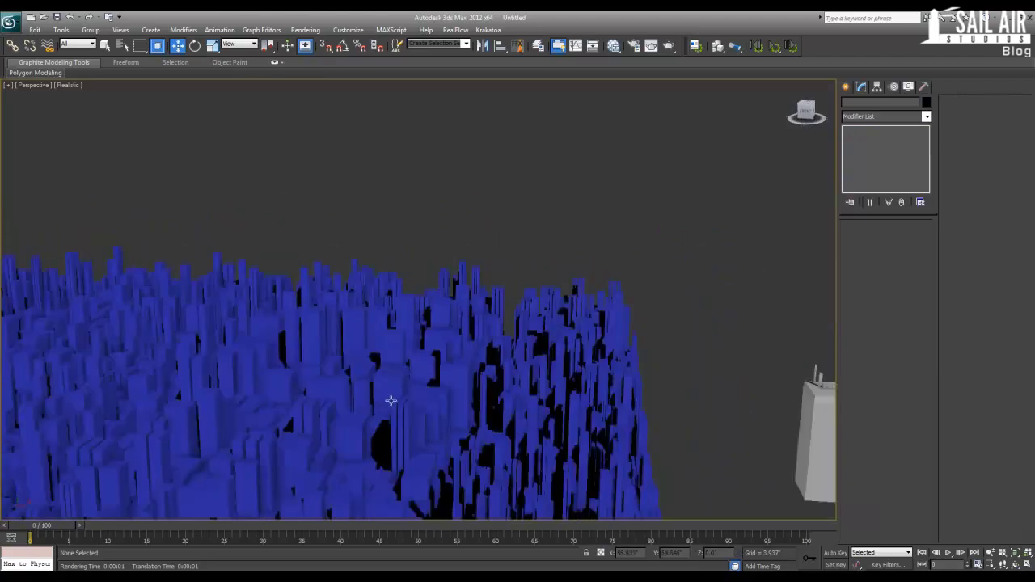
scroll(404, 383, "up", 6)
middle_click_drag(404, 383, 398, 371)
left_click(407, 356)
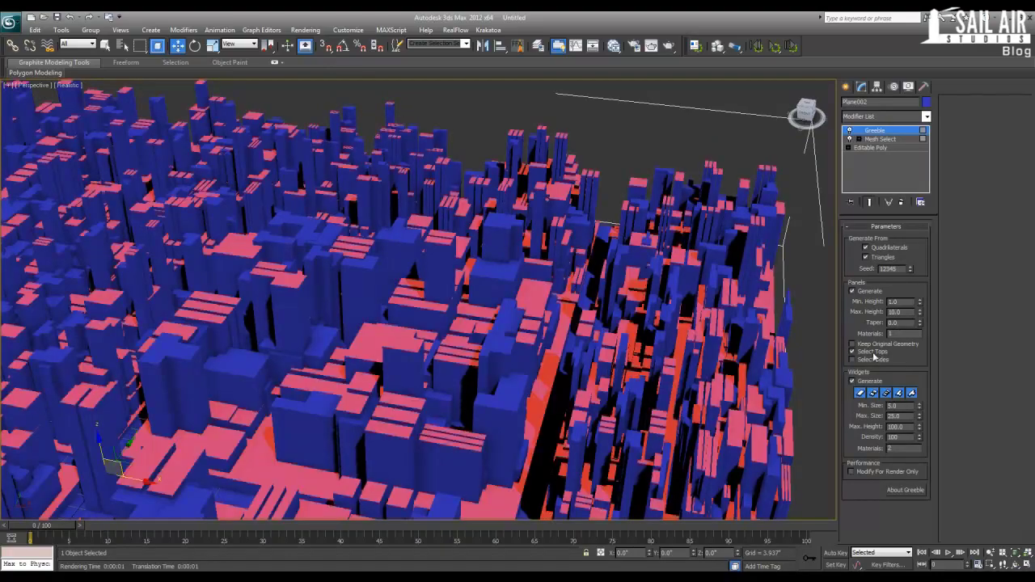
middle_click_drag(422, 384, 414, 340, "alt")
left_click(858, 117)
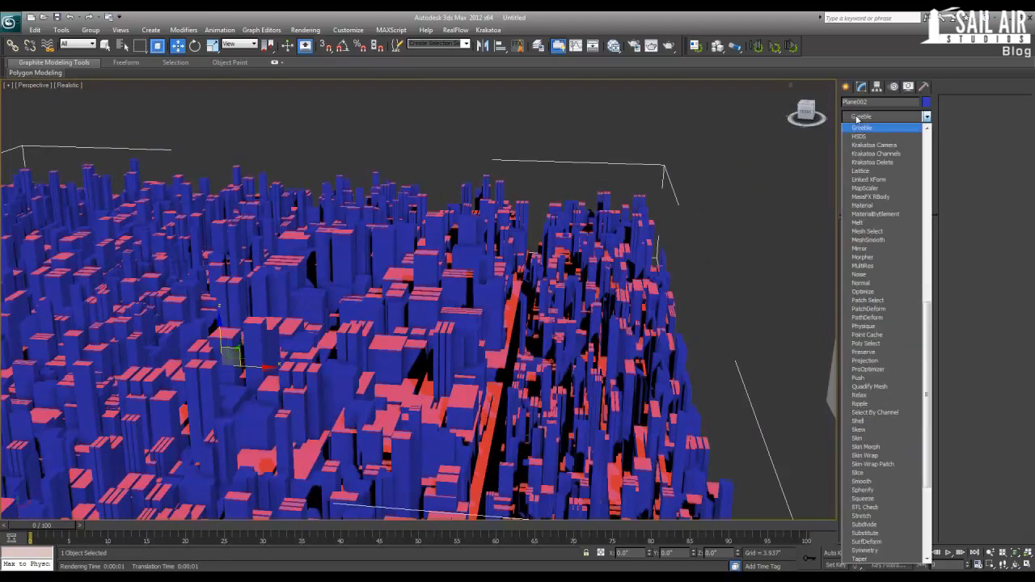
left_click(861, 128)
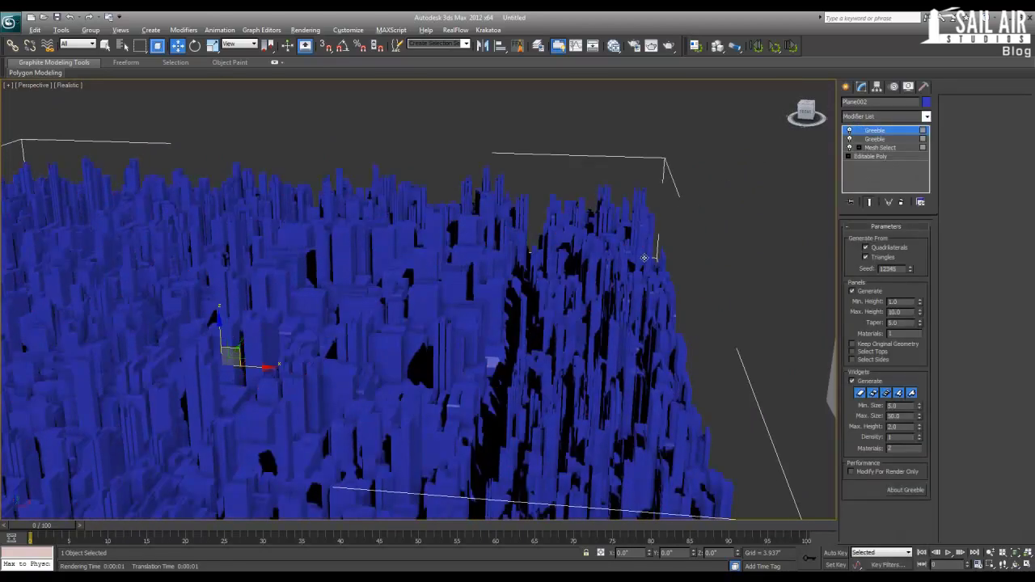
- In the second Greeble, turn off panel generation, enable Keep Original Geometry, and set the widget density to 10
middle_click_drag(644, 258, 604, 268)
scroll(608, 275, "up", 10)
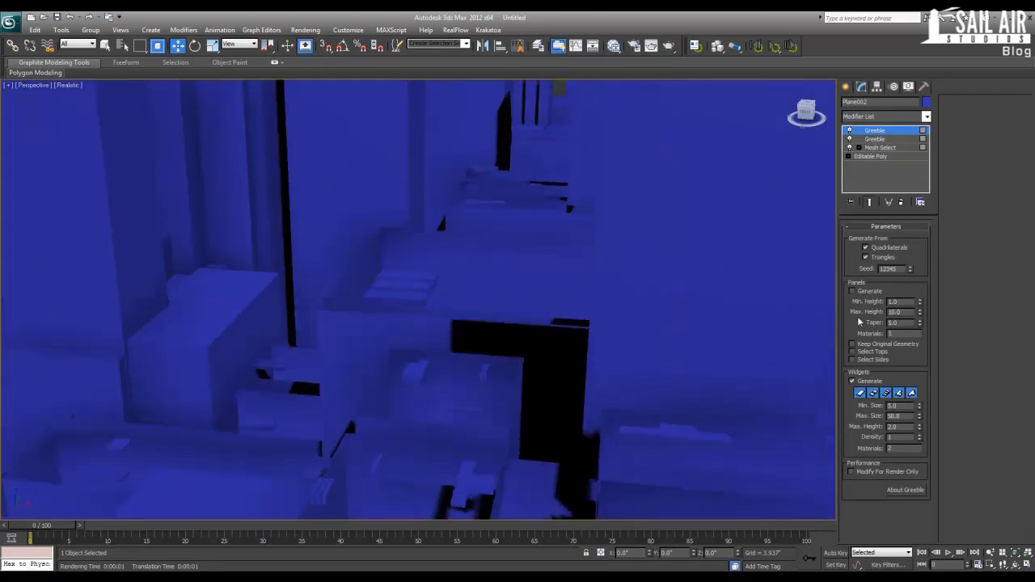
middle_click_drag(525, 333, 508, 323)
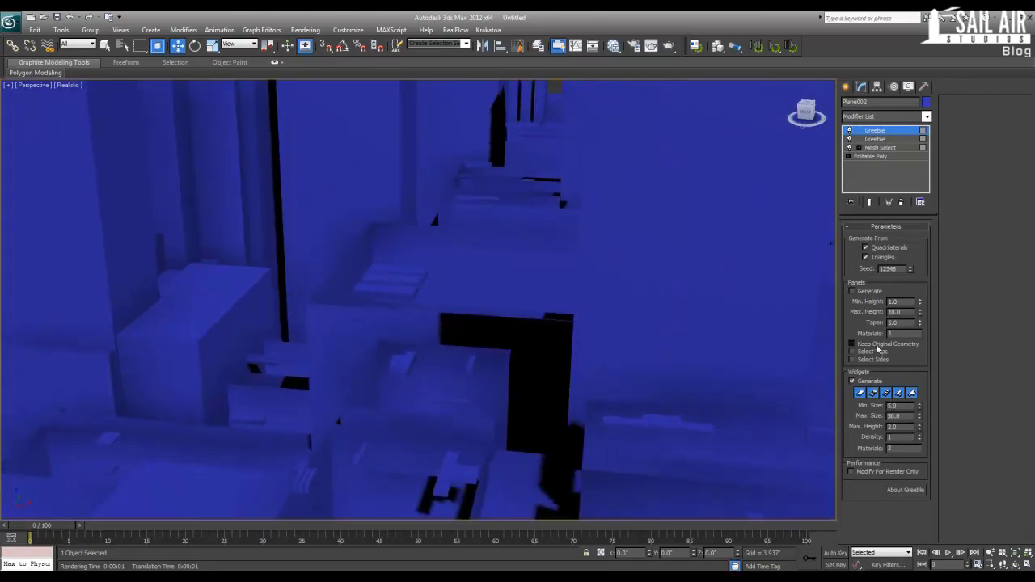
scroll(566, 340, "down", 8)
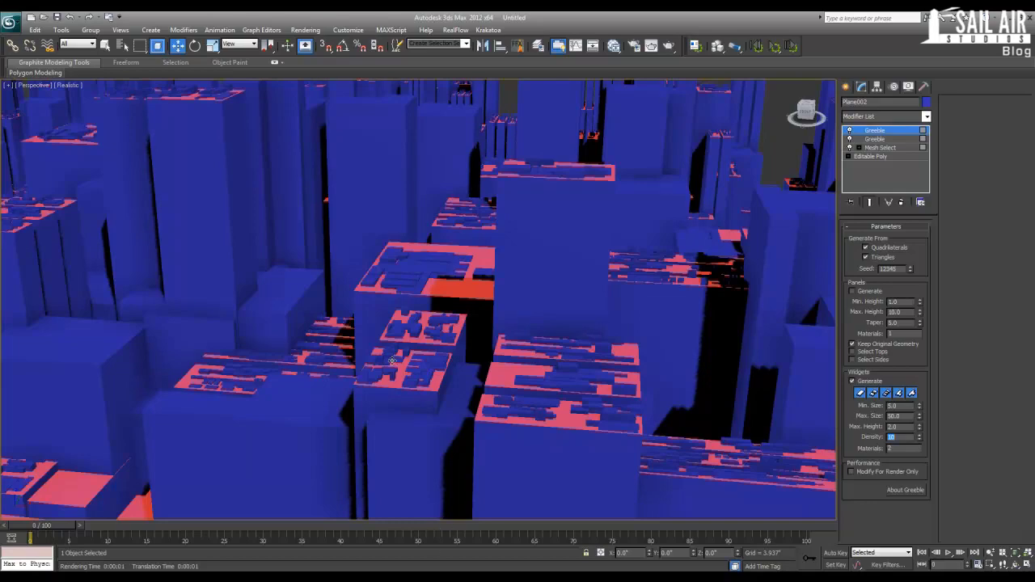
middle_click_drag(392, 361, 403, 398)
scroll(403, 398, "down", 4)
- Deselect the city and examine the small rooftop widgets on its buildings from several angles and distances
left_click(435, 98)
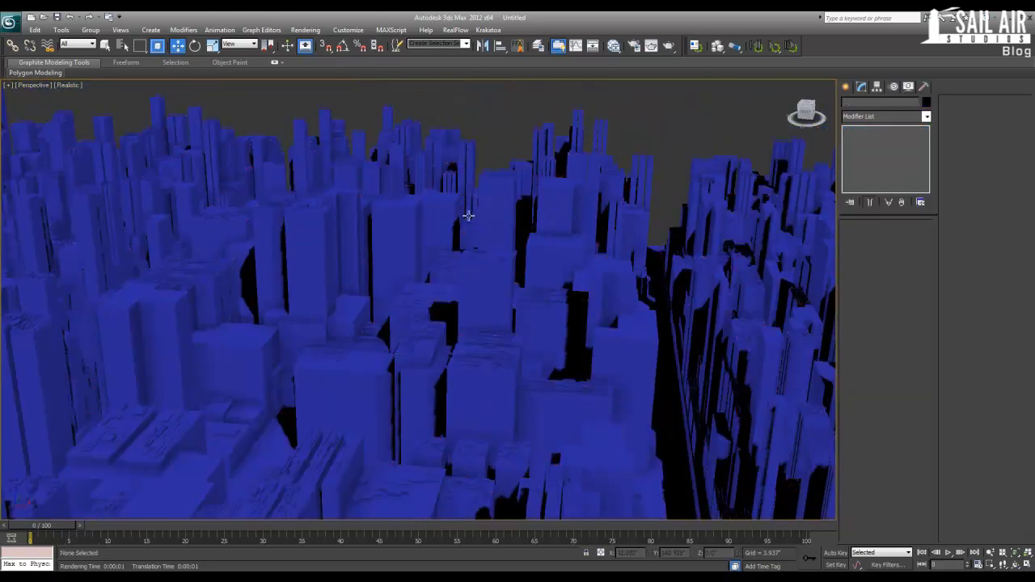
middle_click_drag(469, 216, 473, 176)
scroll(463, 280, "down", 2)
middle_click_drag(462, 279, 478, 326, "alt")
scroll(424, 266, "up", 3)
scroll(503, 257, "up", 2)
scroll(499, 274, "down", 3)
scroll(459, 328, "down", 3)
scroll(478, 326, "down", 2)
- Review the whole blue city both selected and deselected, and look closely at the buildings' plain walls
left_click(424, 329)
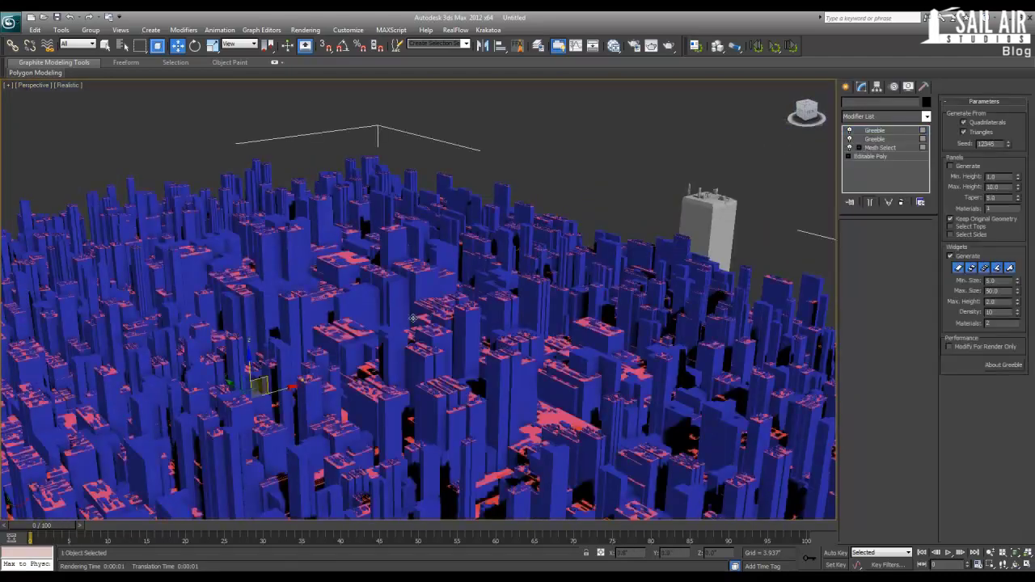
left_click(194, 109)
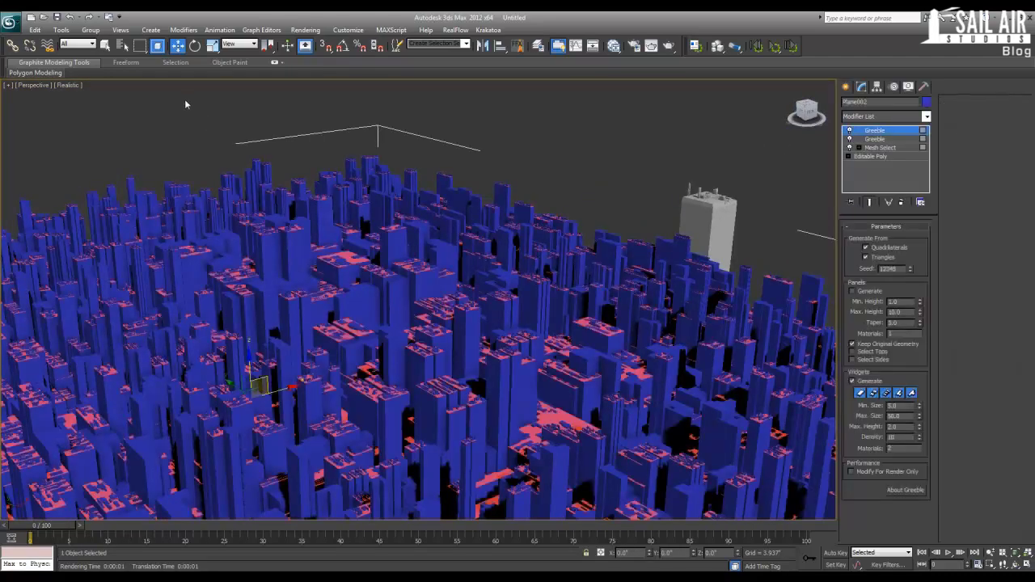
left_click(343, 231)
scroll(331, 248, "down", 4)
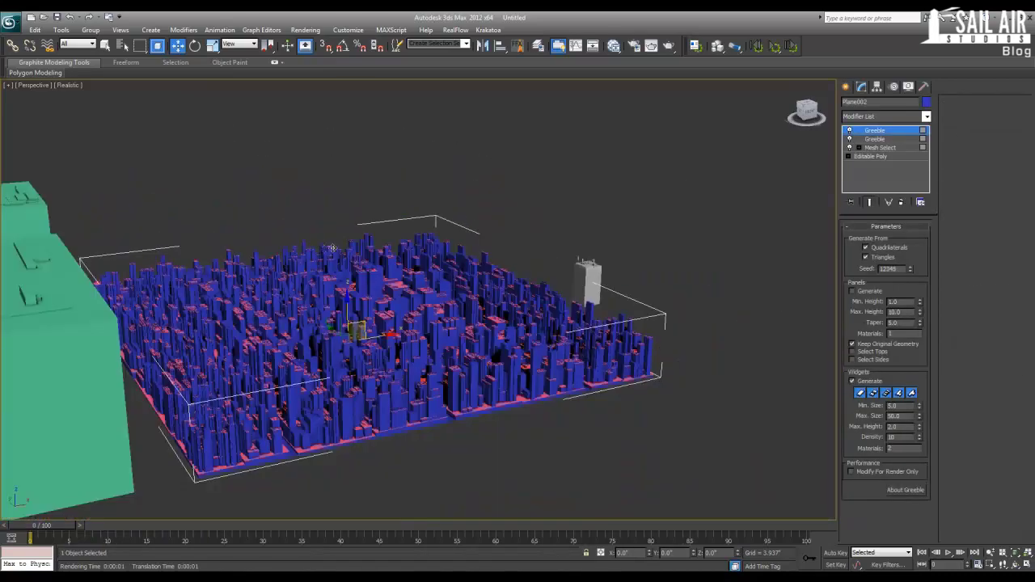
left_click(586, 184)
middle_click_drag(509, 265, 483, 280, "alt")
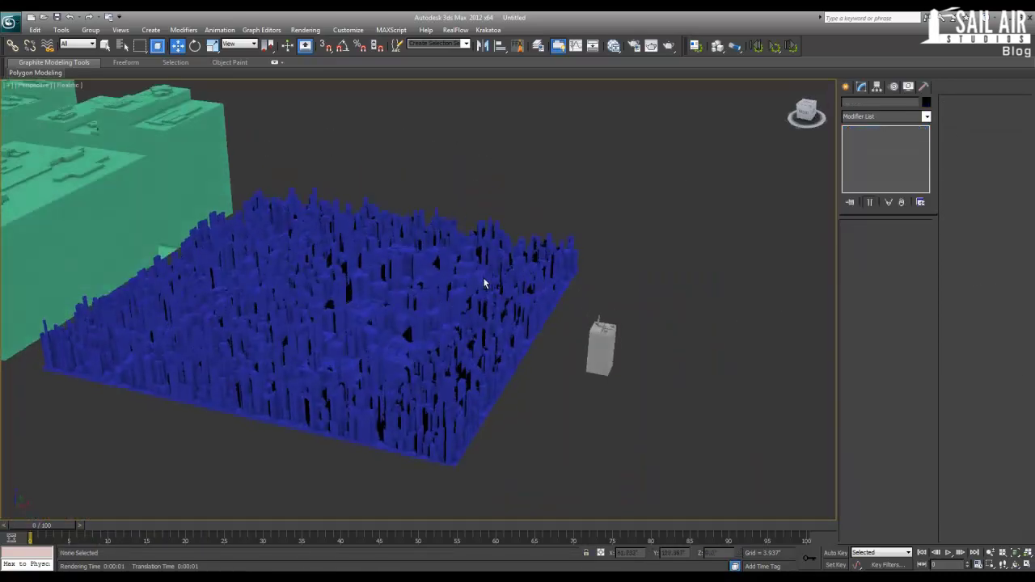
scroll(482, 279, "up", 7)
scroll(480, 279, "up", 2)
scroll(481, 283, "down", 10)
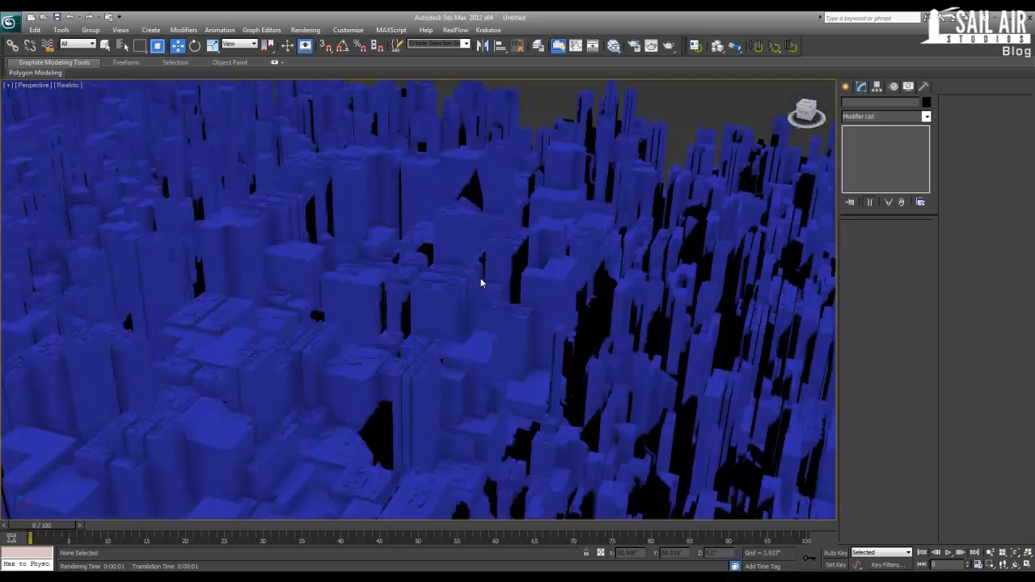
scroll(478, 289, "up", 8)
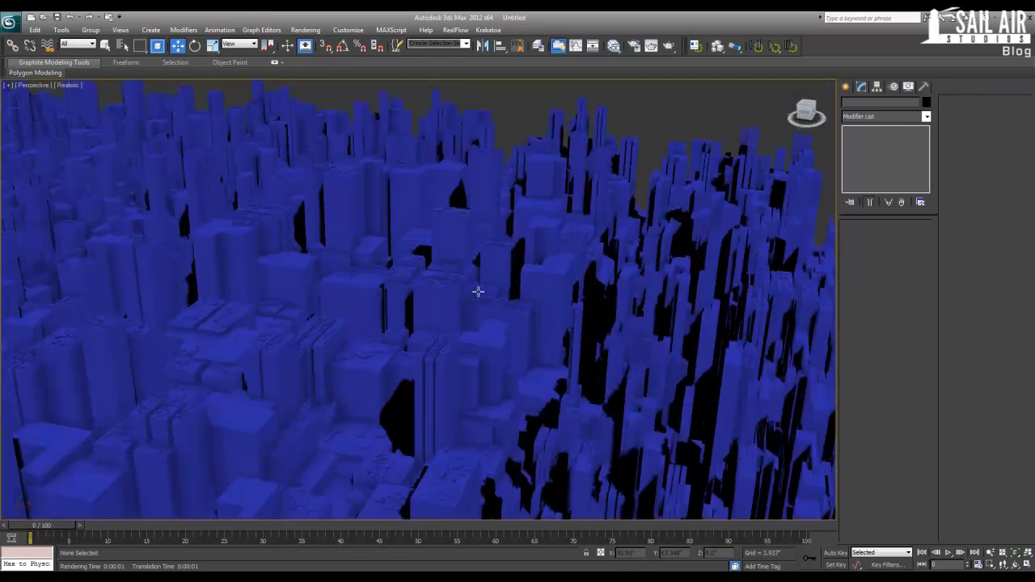
middle_click_drag(476, 288, 534, 332)
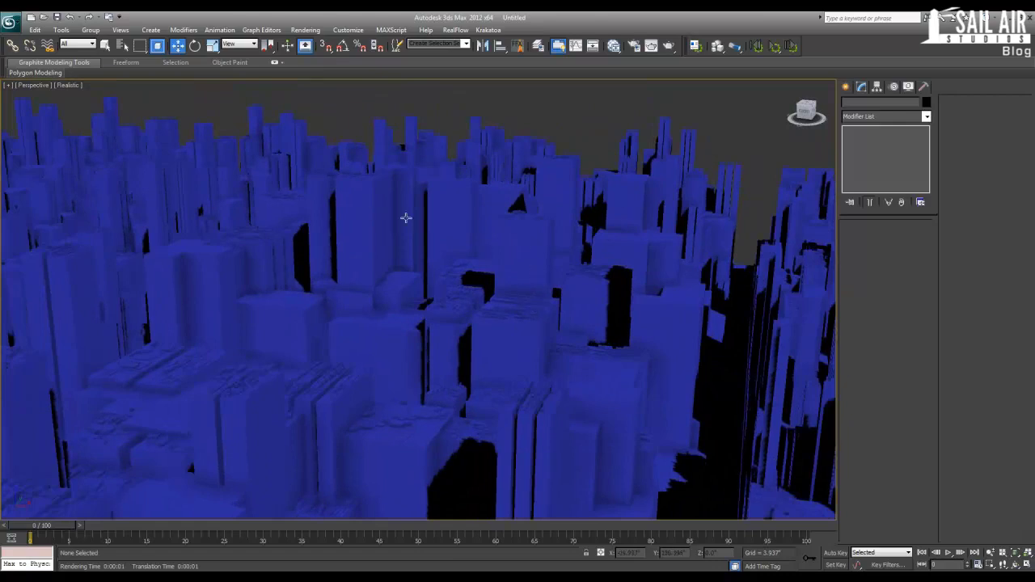
- Enable Select Sides in the blue city's second Greeble modifier, then deselect the city to check the result
left_click(632, 260)
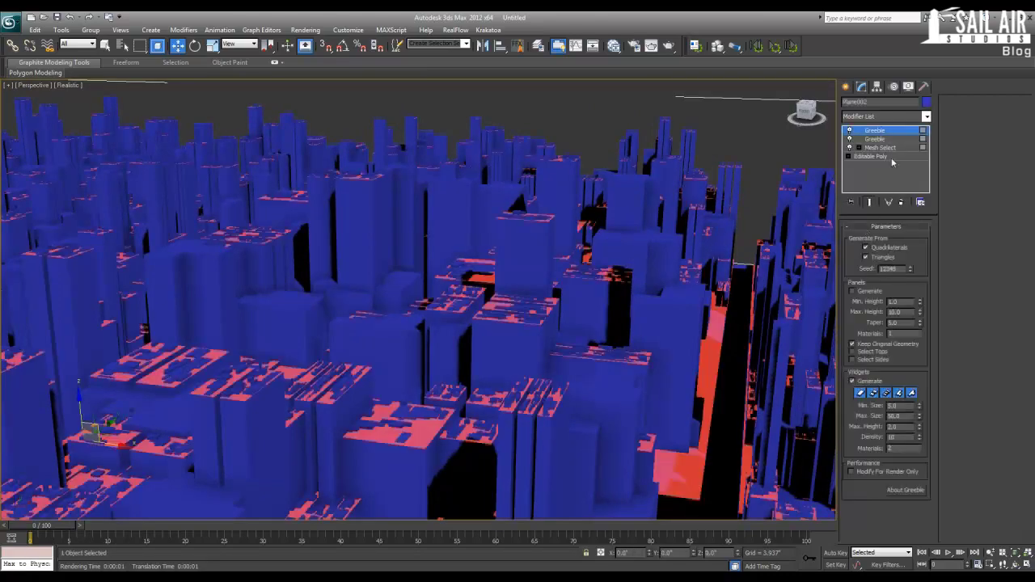
left_click(869, 362)
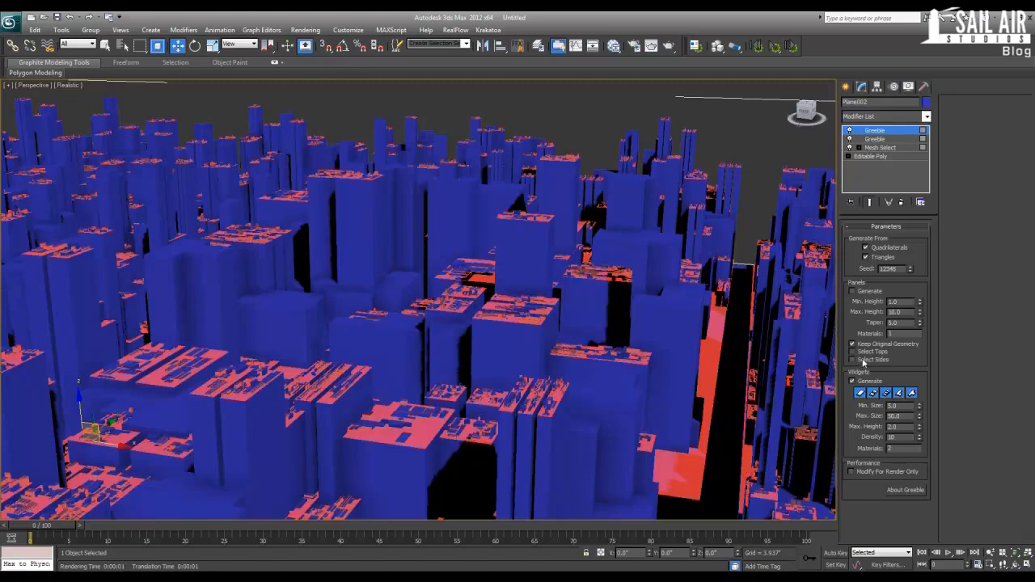
left_click(863, 361)
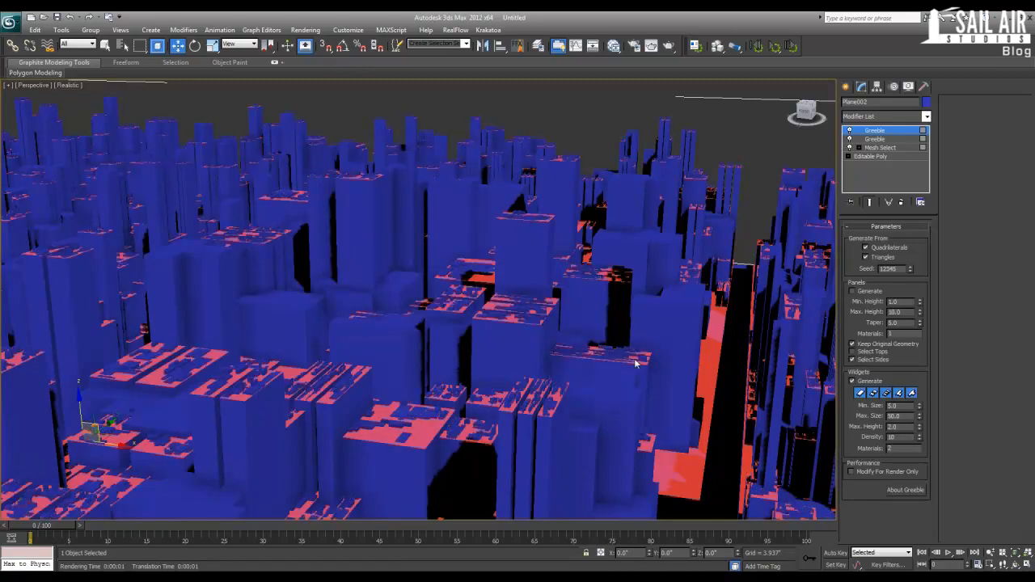
left_click(851, 361)
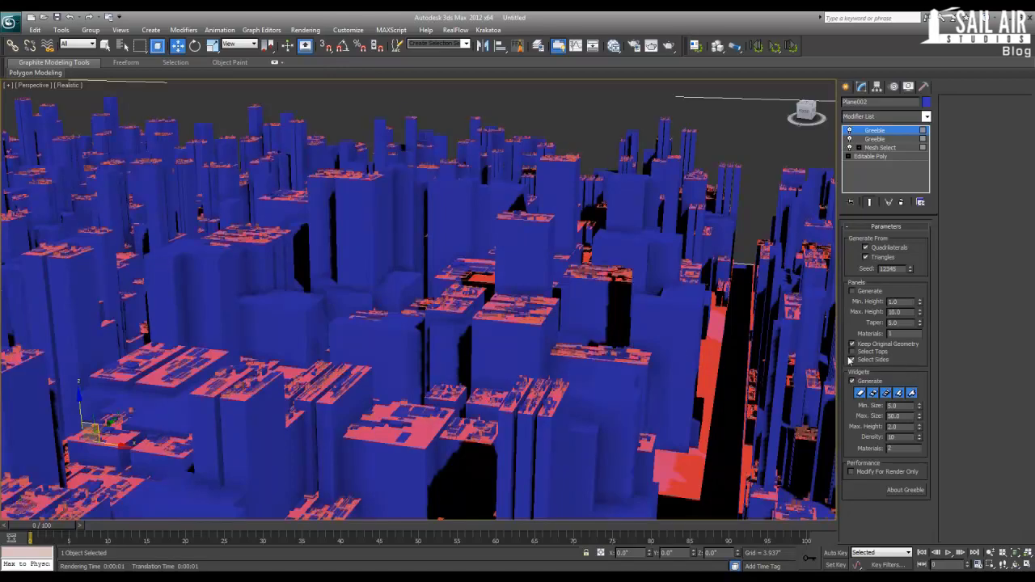
scroll(451, 304, "down", 3)
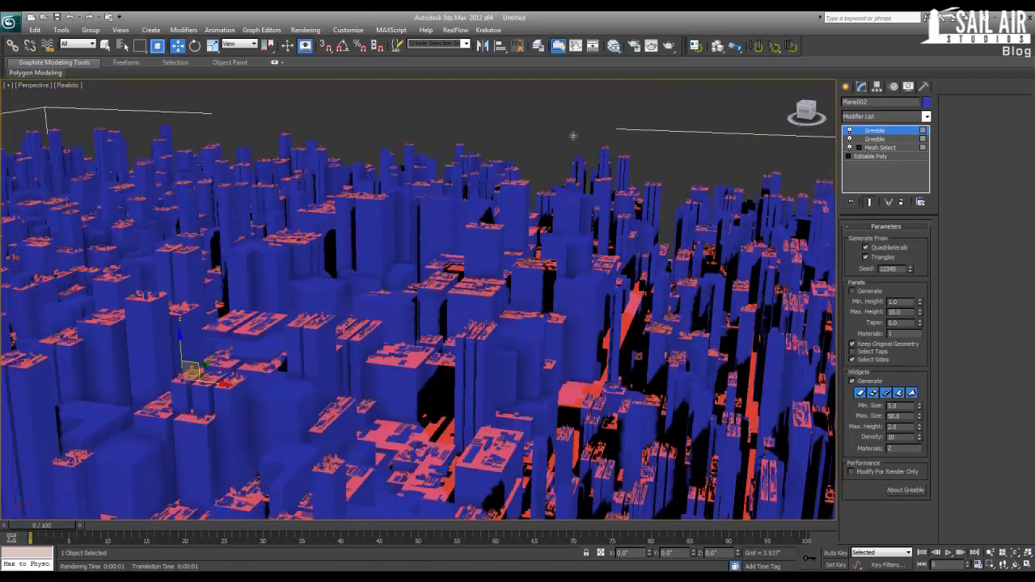
left_click(573, 136)
scroll(513, 202, "down", 2)
scroll(496, 267, "down", 6)
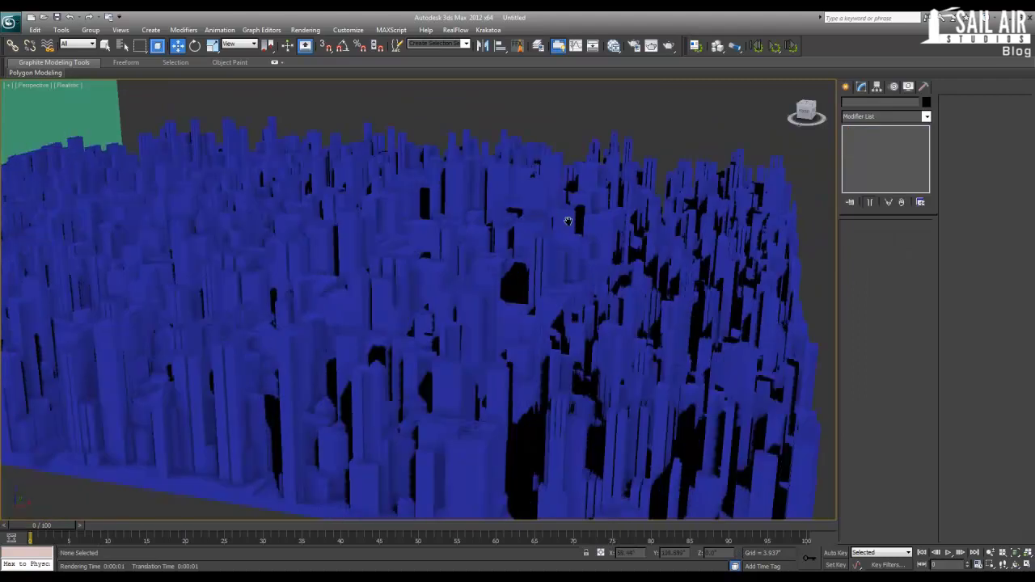
- Inspect the finished blue city's selected faces and overall layout beside the green city and the grey tower
left_click(481, 296)
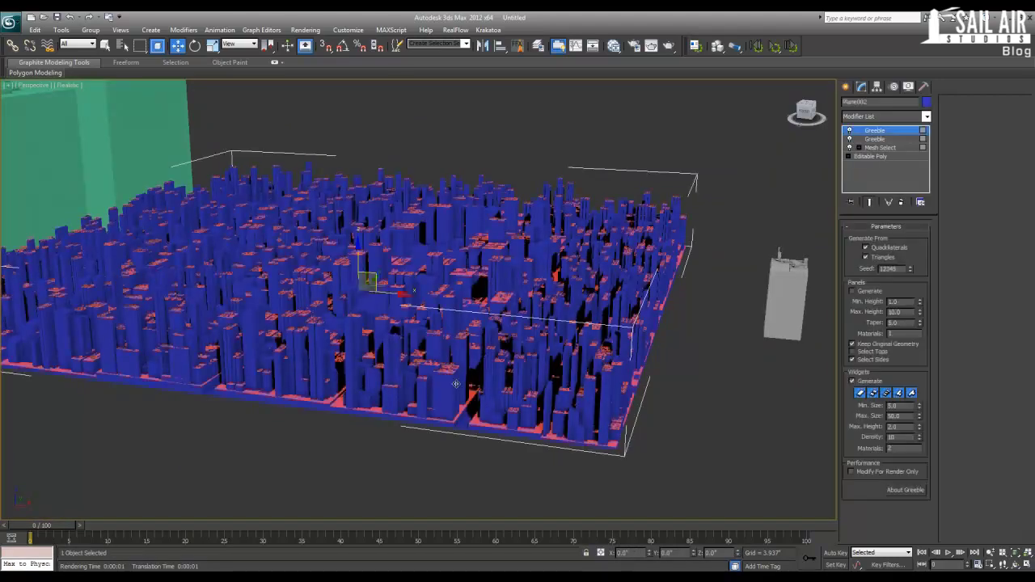
scroll(328, 269, "up", 2)
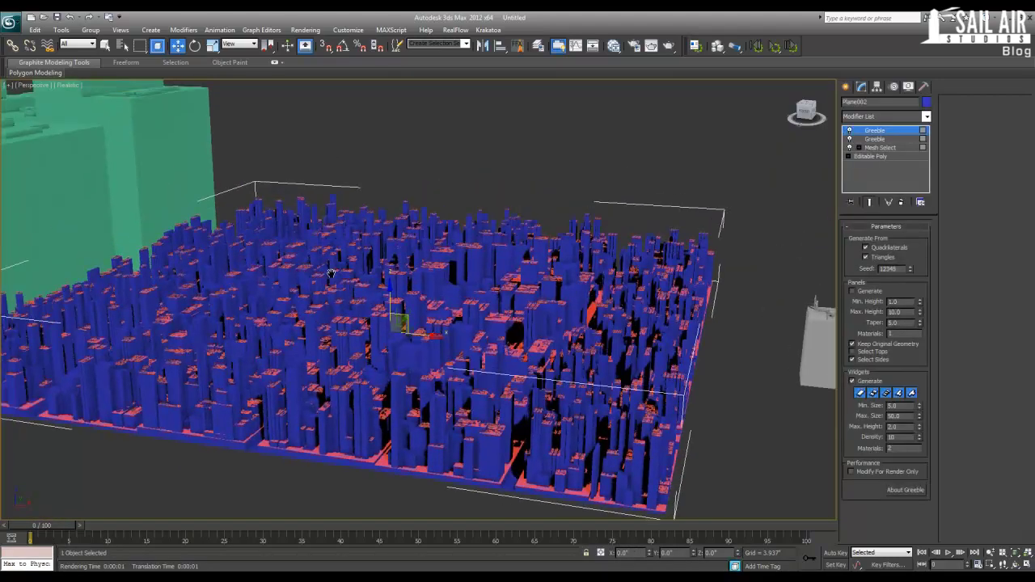
left_click(657, 163)
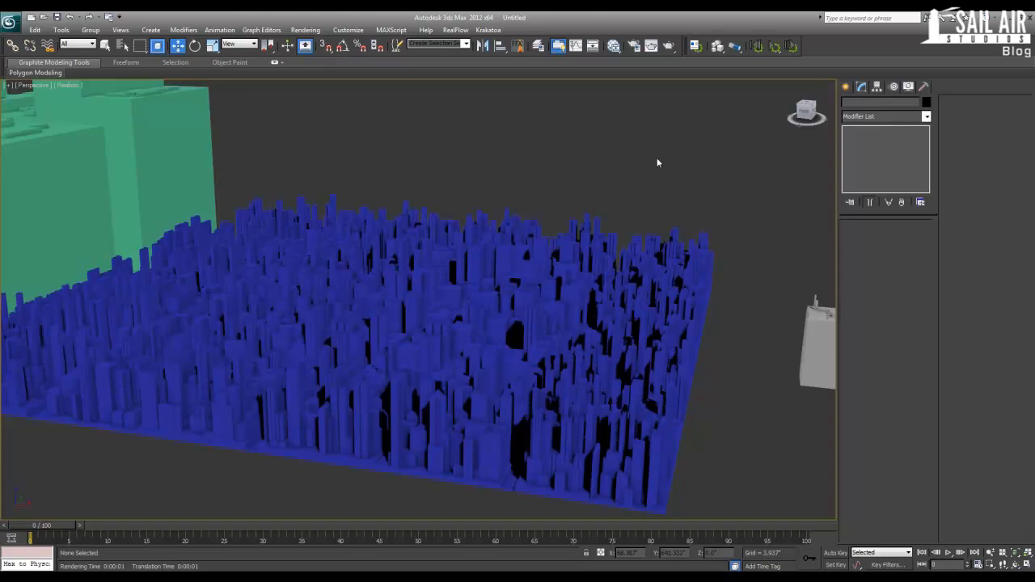
middle_click_drag(476, 257, 523, 284)
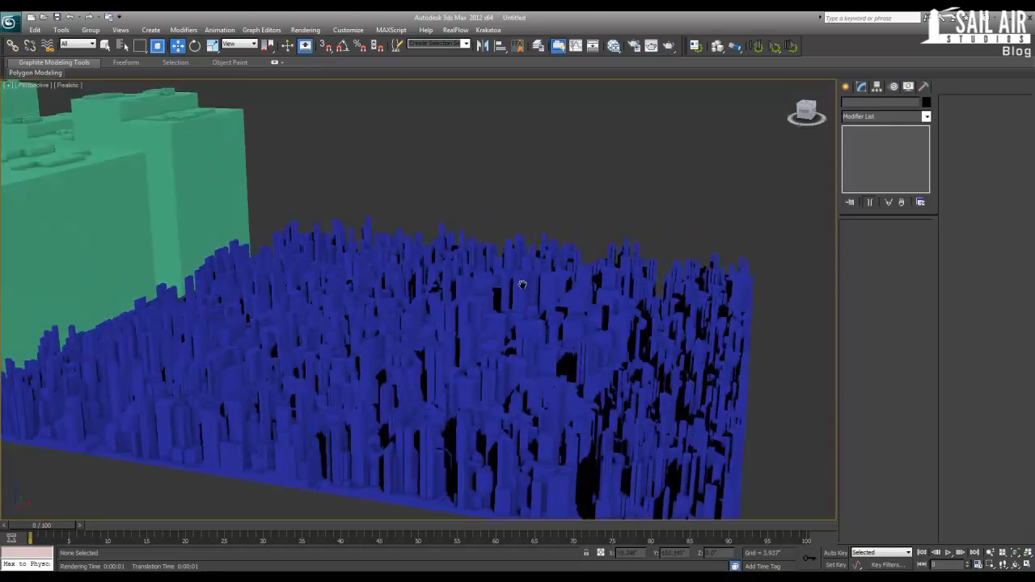
scroll(411, 291, "down", 3)
middle_click_drag(411, 291, 428, 330, "alt")
scroll(447, 292, "down", 4)
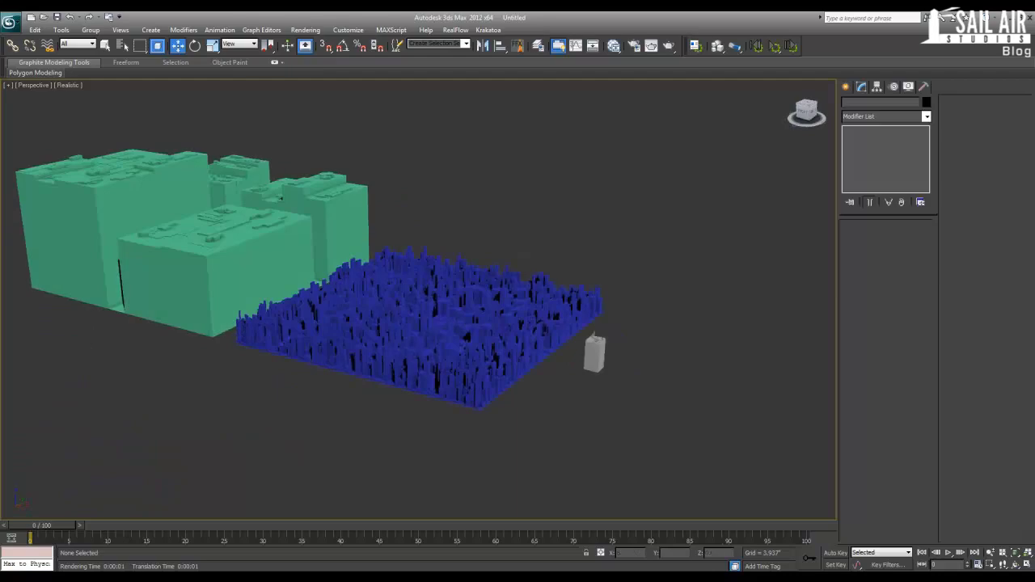